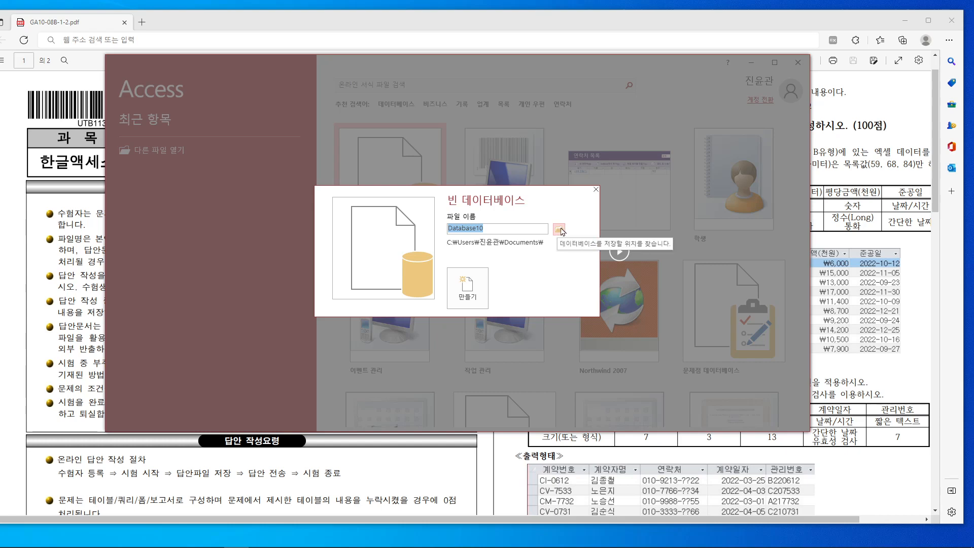
Step: Create a blank database in Documents\ITQ named 20221021 plus the examinee's name
click(559, 230)
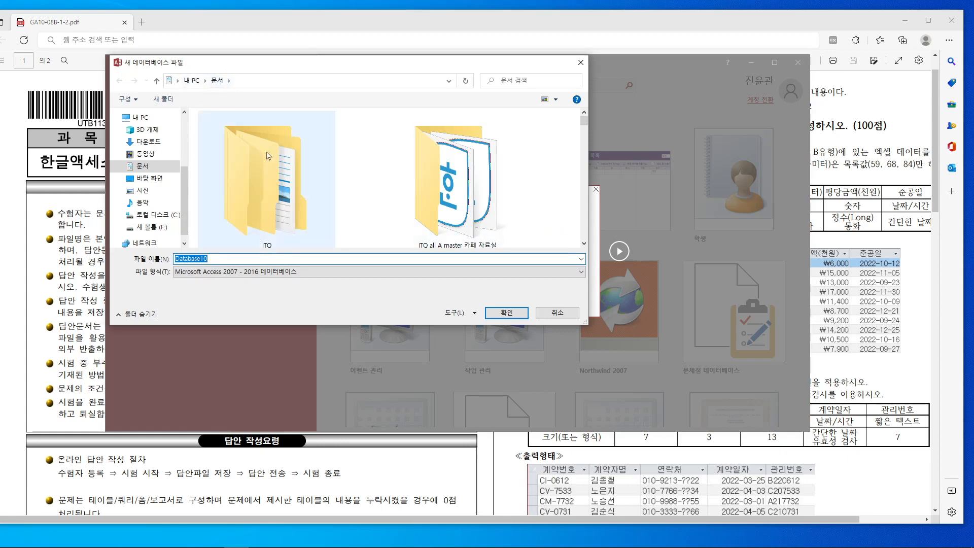
double_click(276, 172)
double_click(246, 260)
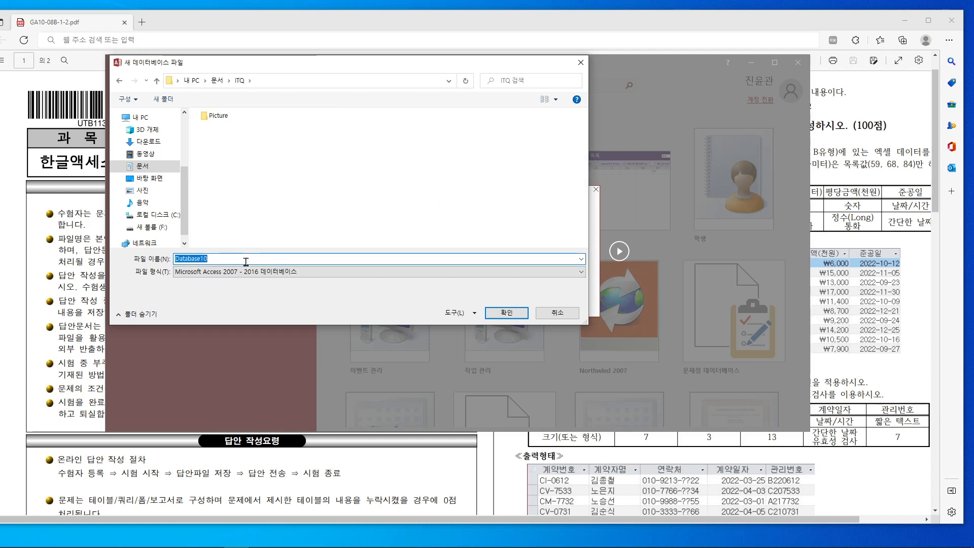
key(BackSpace)
text(20)
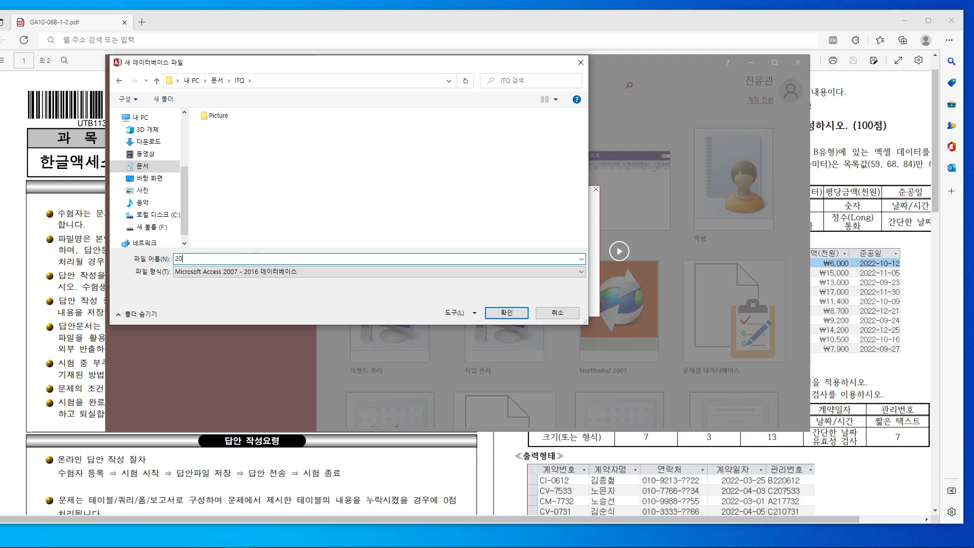
text(221)
text(021)
text(-)
text(서)
text(윤관)
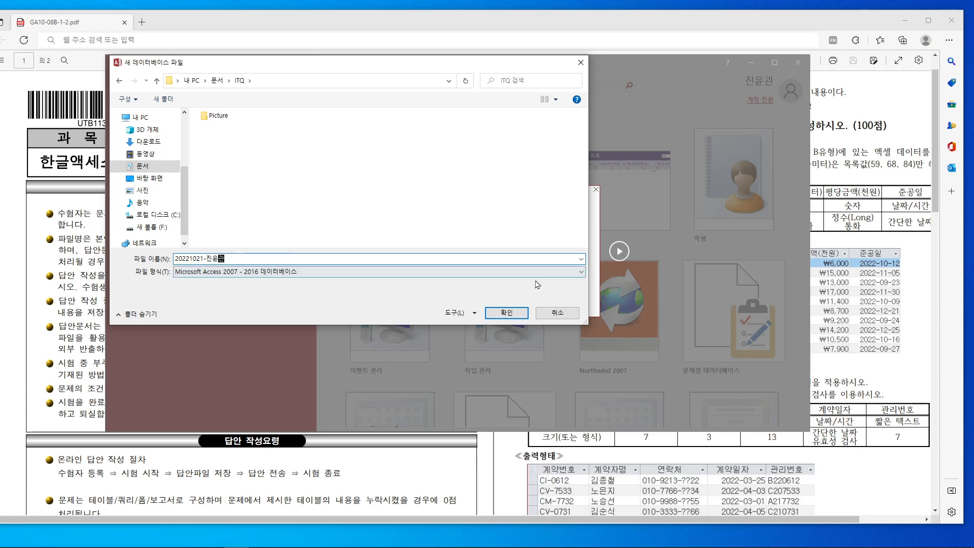
click(509, 313)
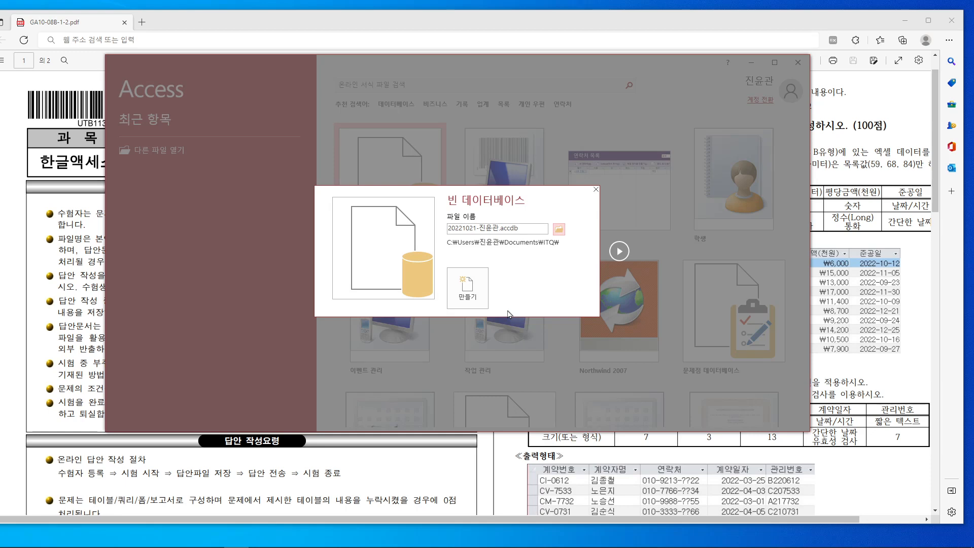
click(467, 288)
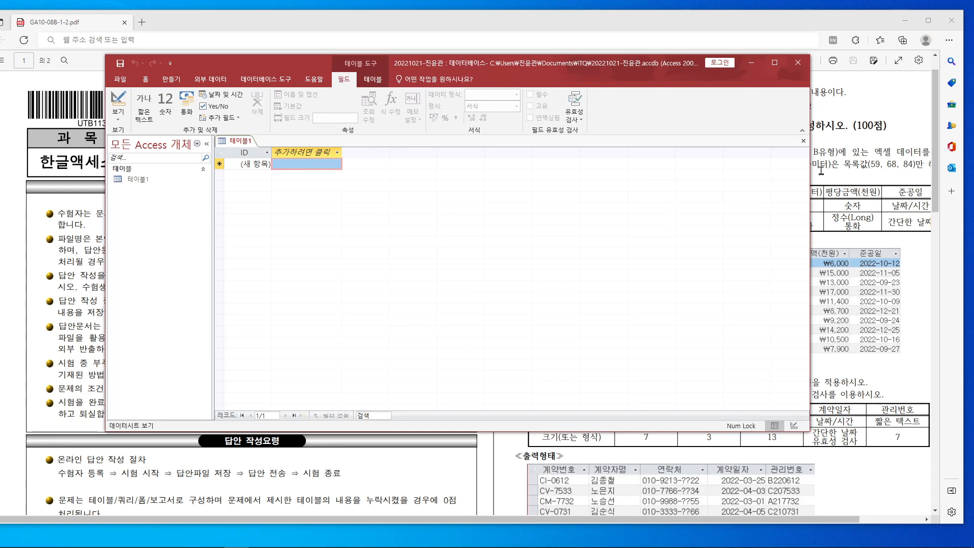
Step: Close the empty 테이블1, place the instructions PDF beside Access, and show the 외부 데이터 commands
click(803, 140)
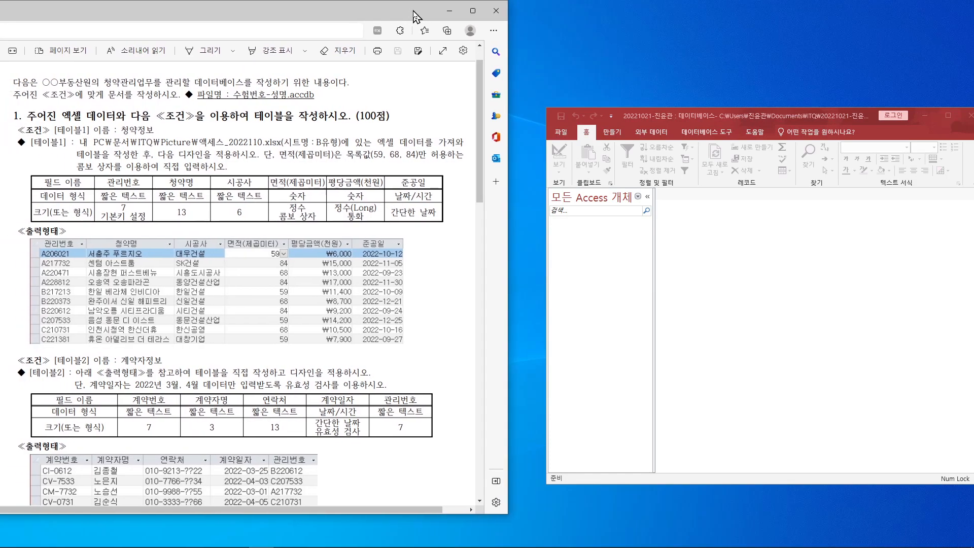
drag(413, 11, 411, 12)
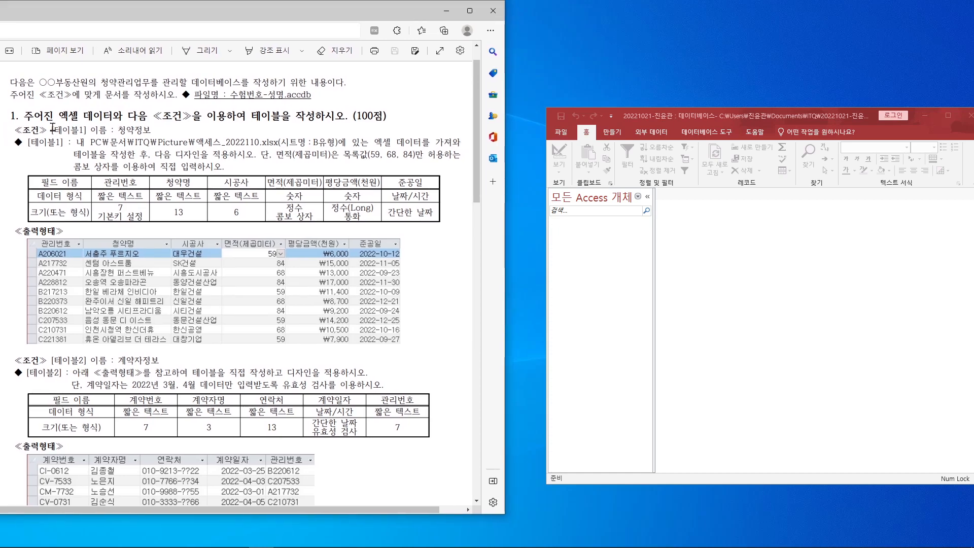
drag(24, 116, 313, 129)
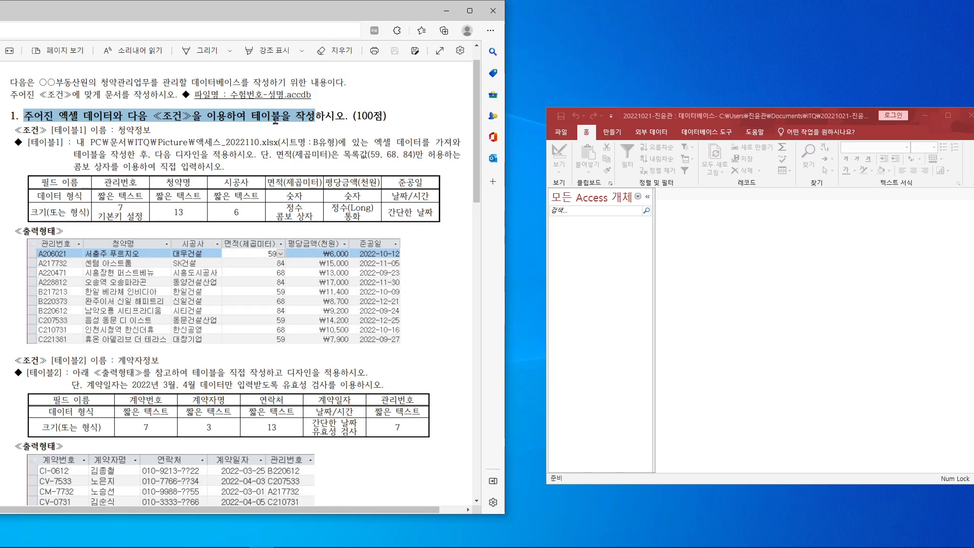
drag(645, 120, 543, 95)
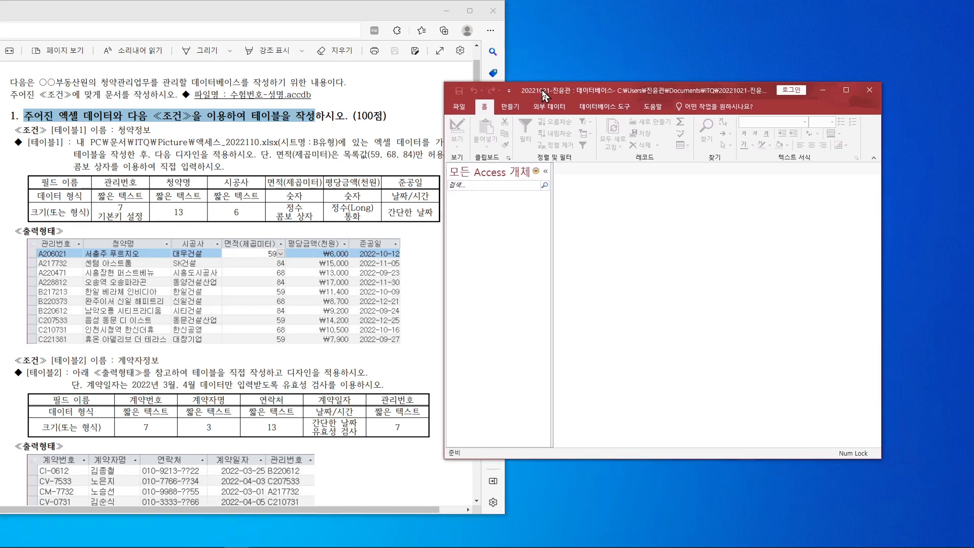
click(562, 108)
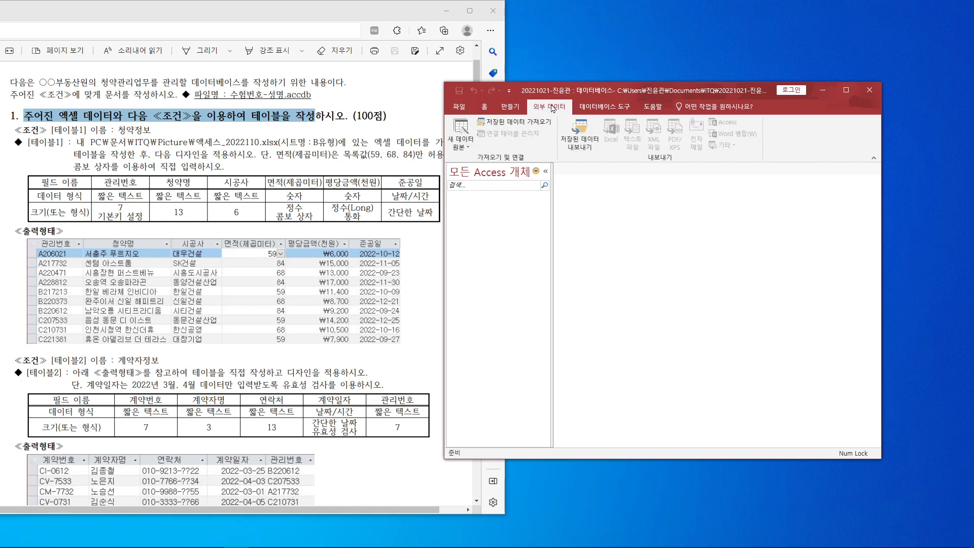
Step: Start an Excel import from 새 데이터 원본 > 파일에서 and browse for the workbook
click(460, 132)
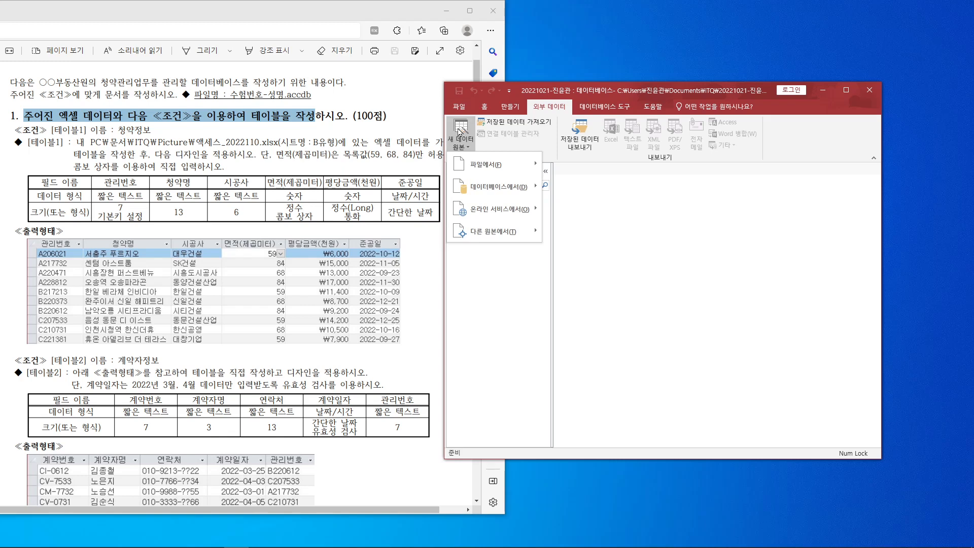
mouse_move(500, 165)
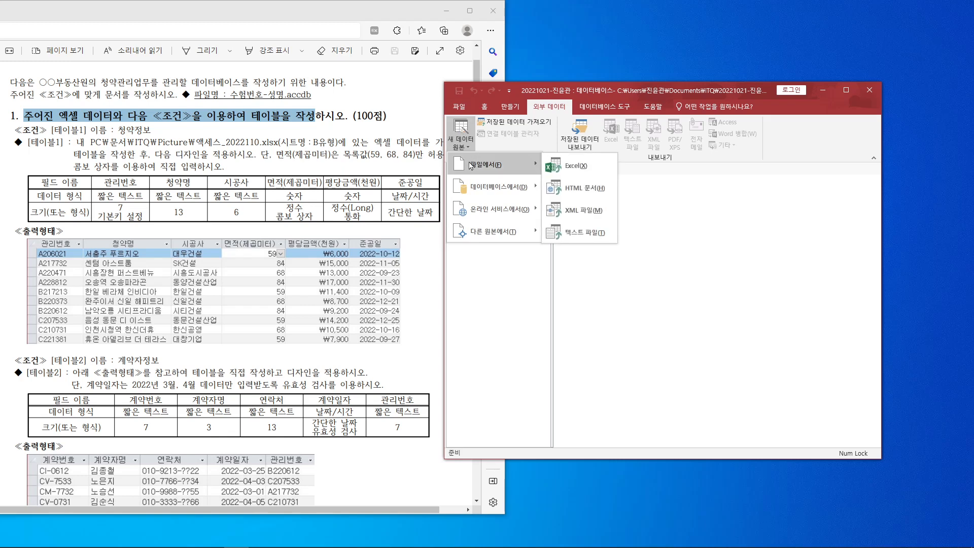
click(581, 173)
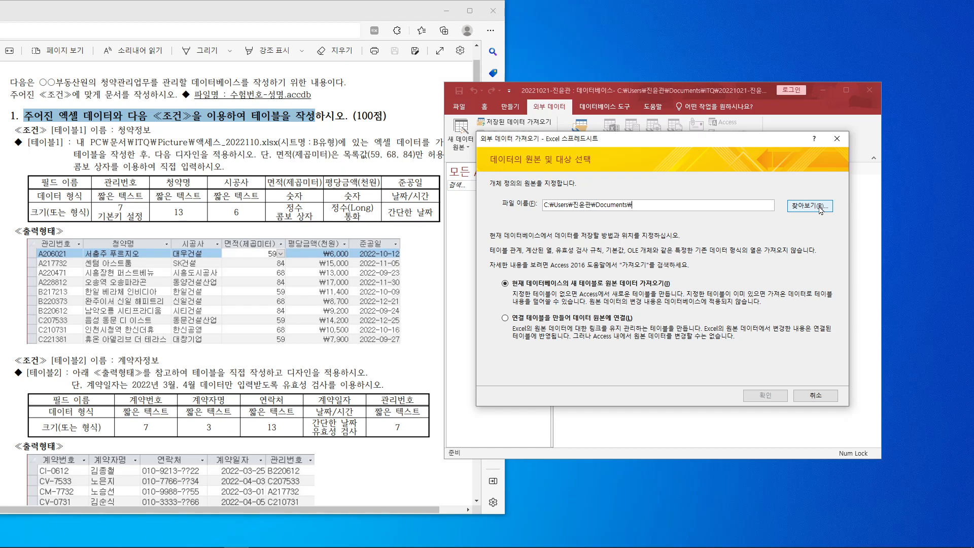
click(820, 209)
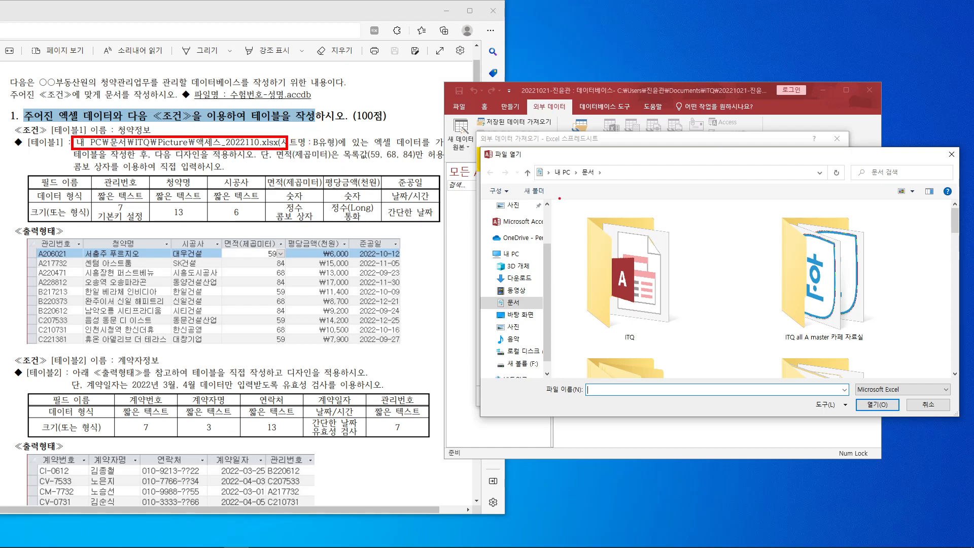
Step: Choose ITQ\Picture\액세스_2022110.xlsx as the source, importing into a new table
mouse_move(563, 182)
mouse_down()
mouse_move(583, 181)
mouse_move(589, 161)
mouse_up()
drag(648, 268, 649, 292)
key(Escape)
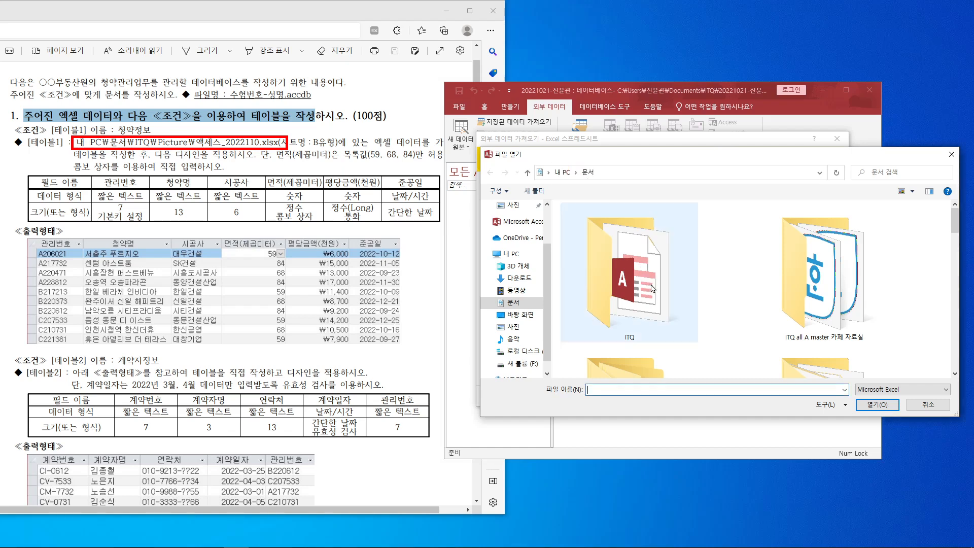
click(640, 283)
double_click(641, 285)
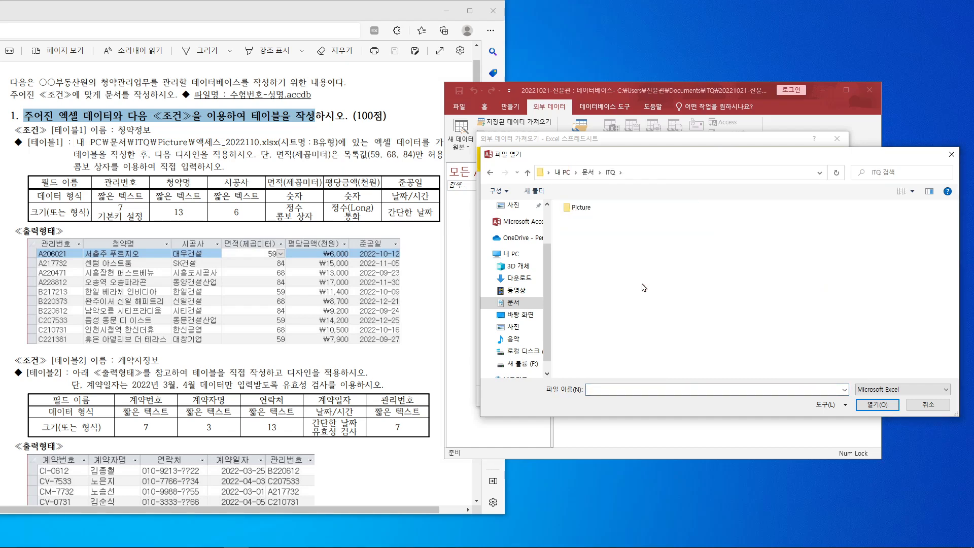
double_click(579, 212)
click(604, 232)
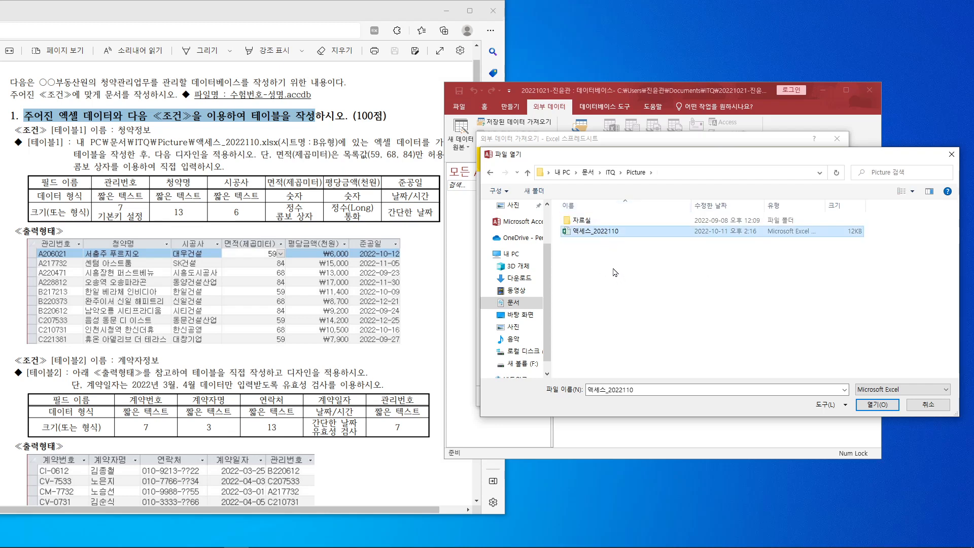
click(876, 406)
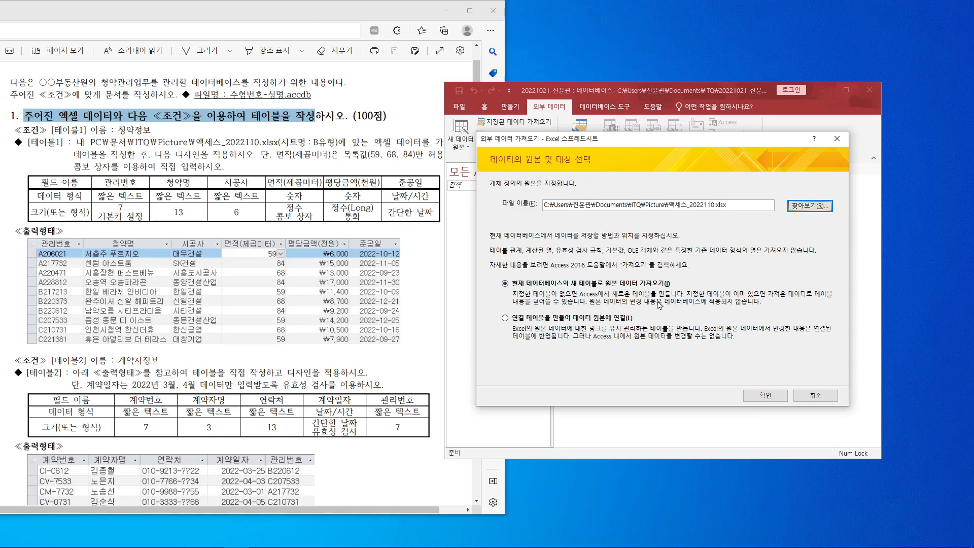
click(757, 396)
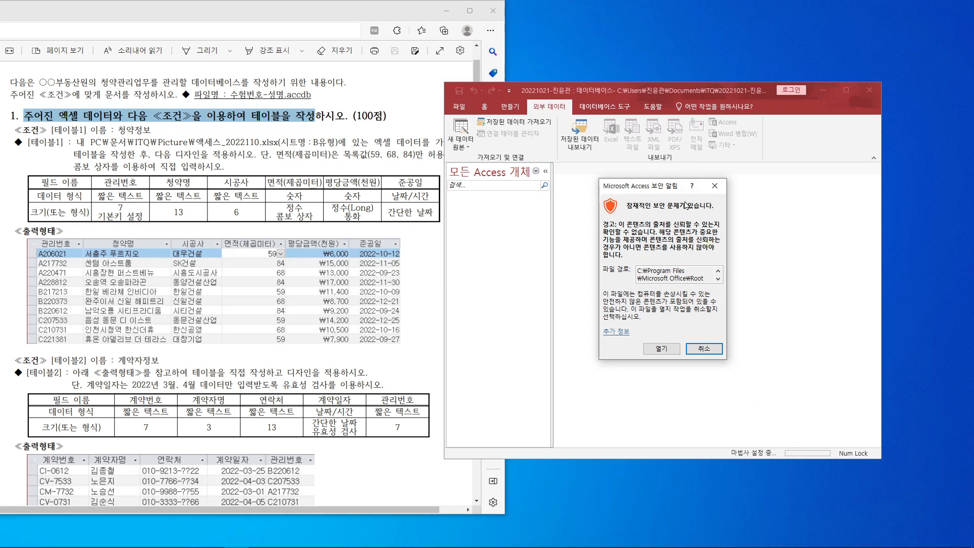
Step: Allow the file, use the first row as headings, and make 관리번호 the primary key
click(660, 349)
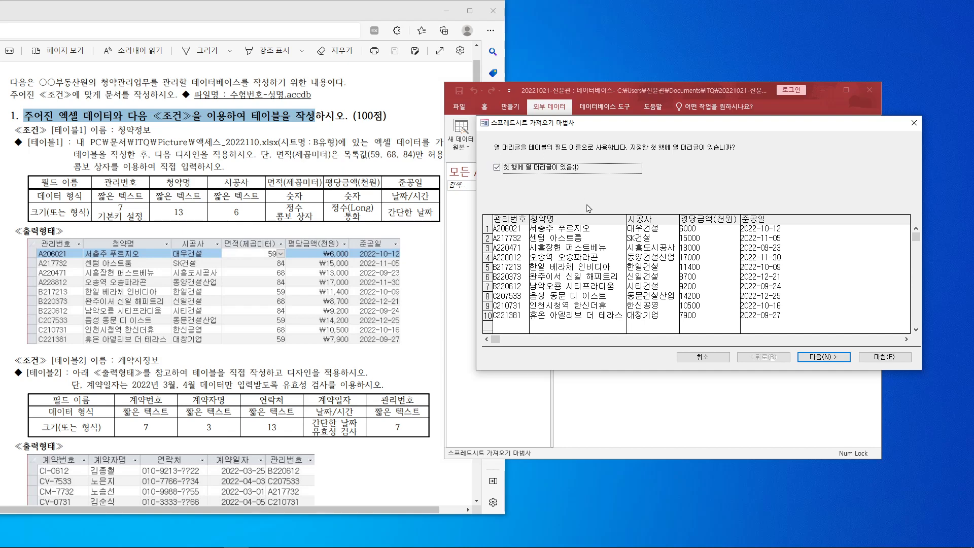
click(835, 359)
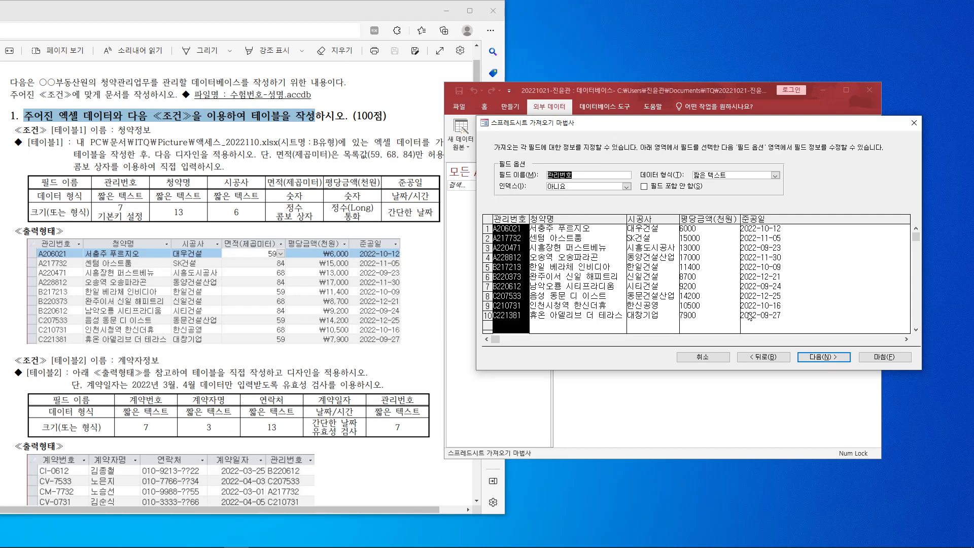
click(828, 361)
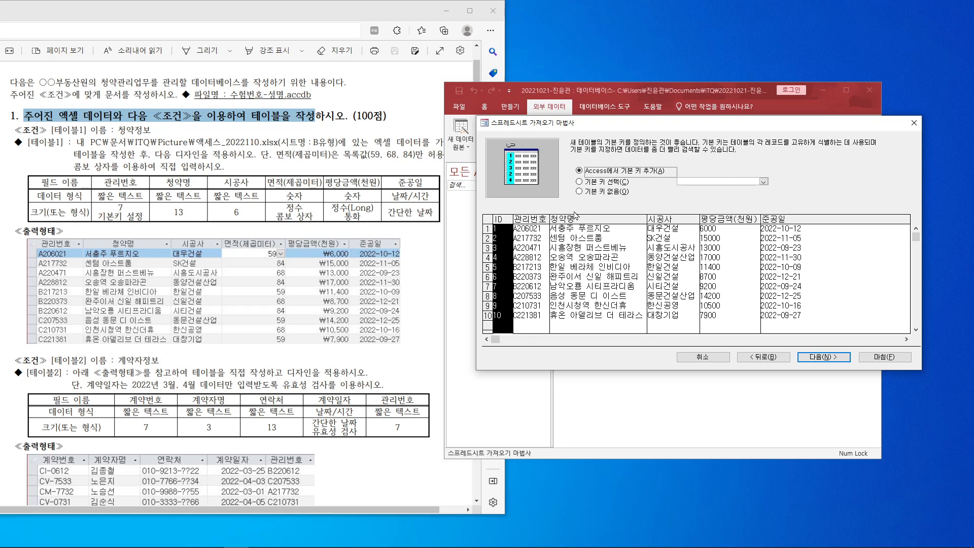
click(579, 182)
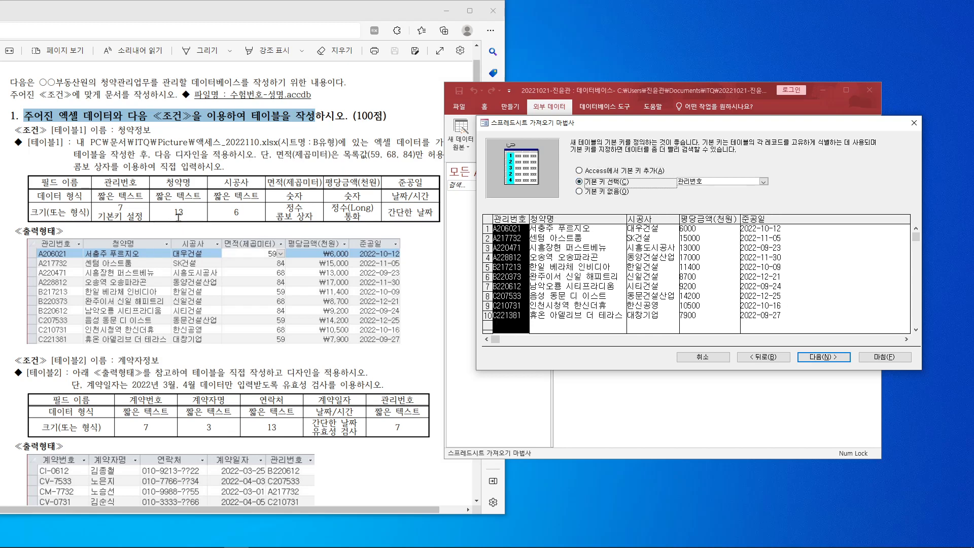
mouse_move(125, 229)
mouse_down()
mouse_move(77, 215)
mouse_move(127, 226)
mouse_up()
mouse_move(130, 187)
mouse_down()
mouse_move(133, 166)
mouse_move(138, 189)
mouse_up()
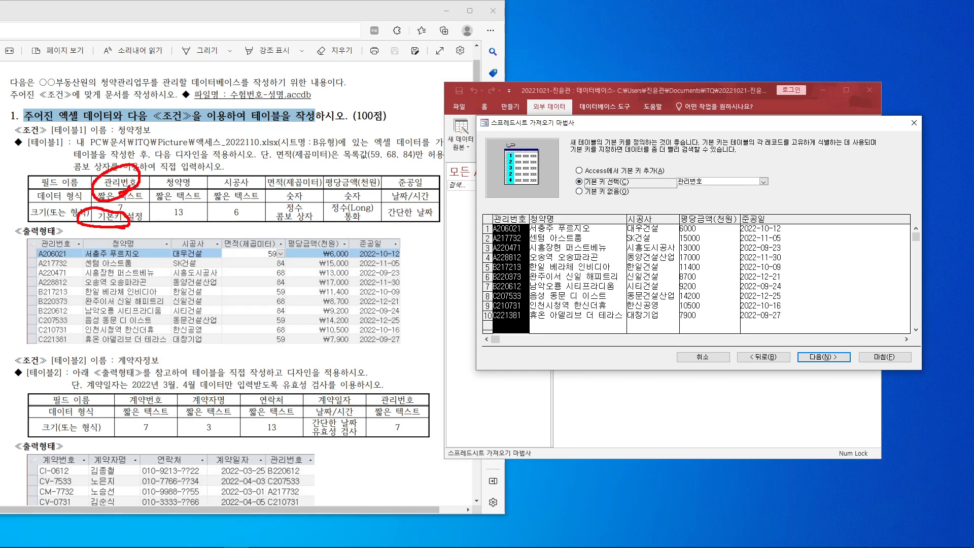
drag(609, 179, 636, 153)
mouse_move(709, 182)
mouse_down()
mouse_move(685, 163)
mouse_move(703, 184)
mouse_up()
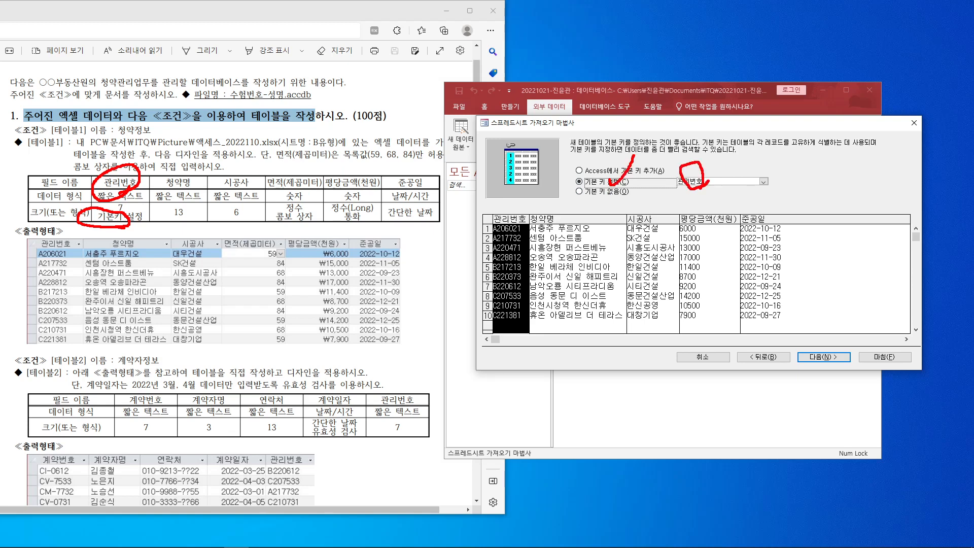
key(Escape)
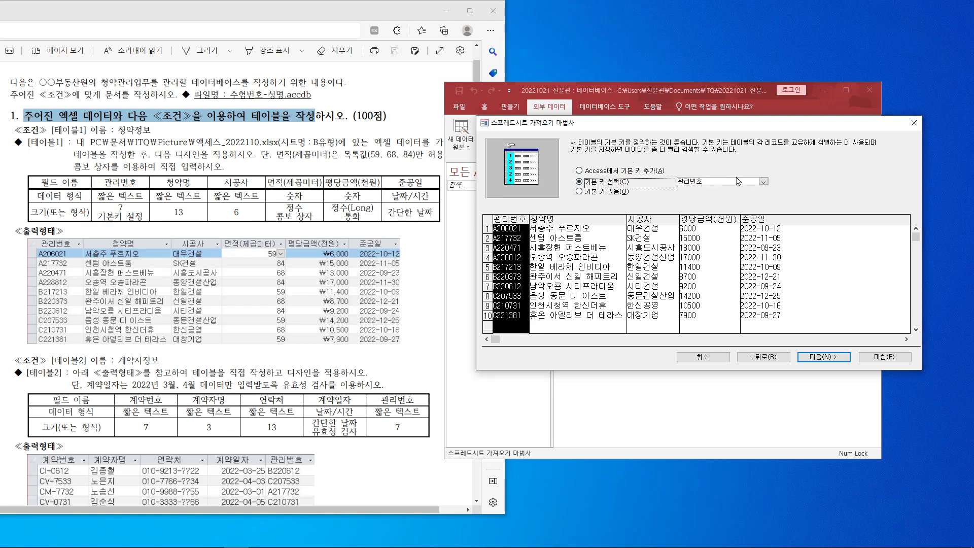
click(826, 357)
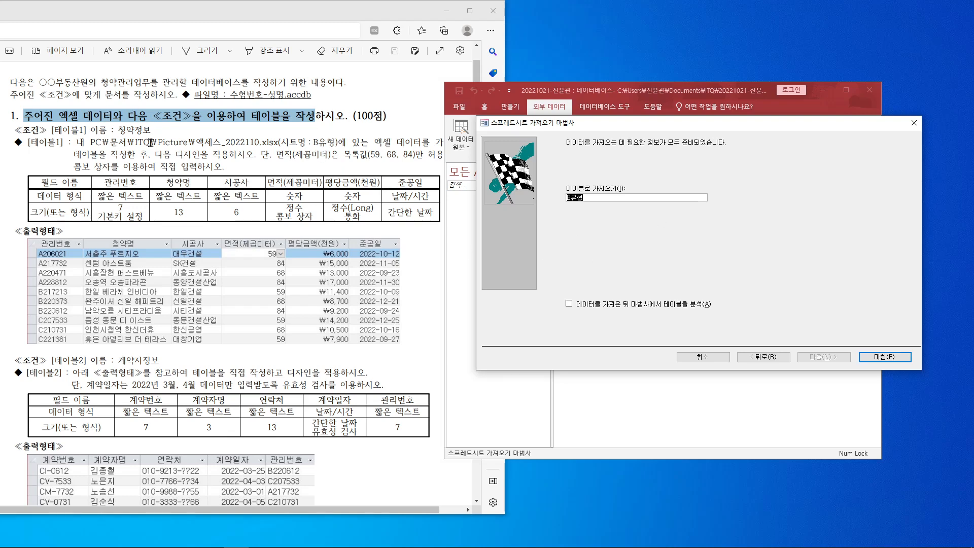
Step: Name the new table 청약정보, finish the import, and skip saving the import steps
key(BackSpace)
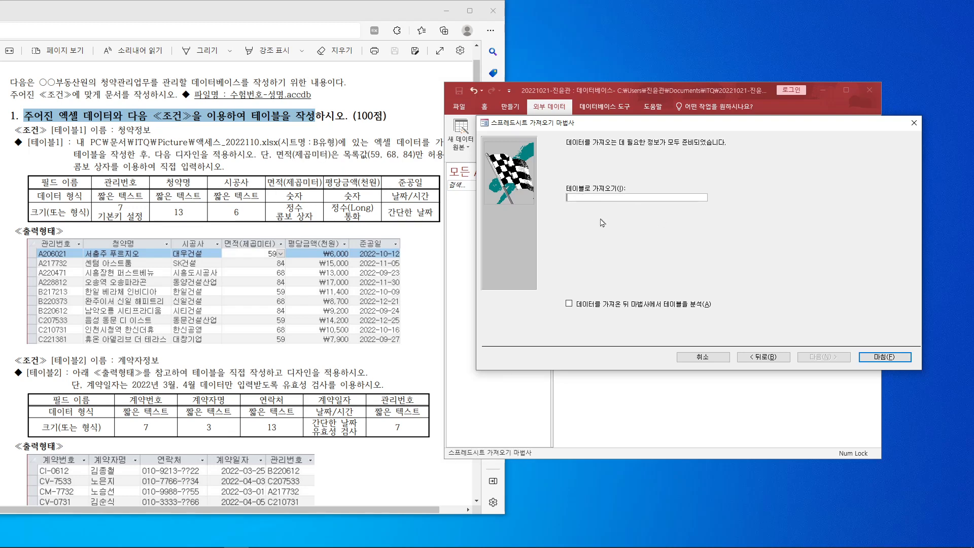
text(청약)
text(정ㅂ)
click(885, 357)
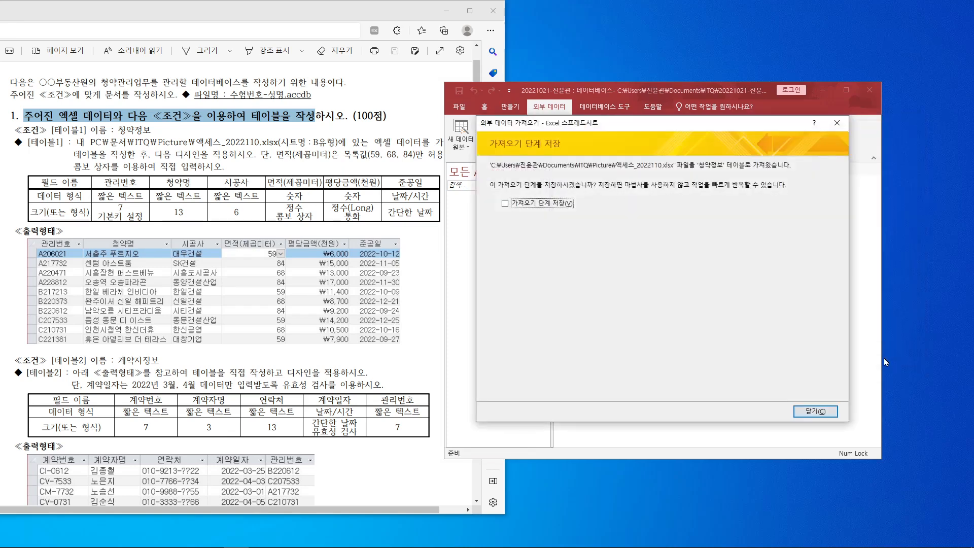
click(822, 414)
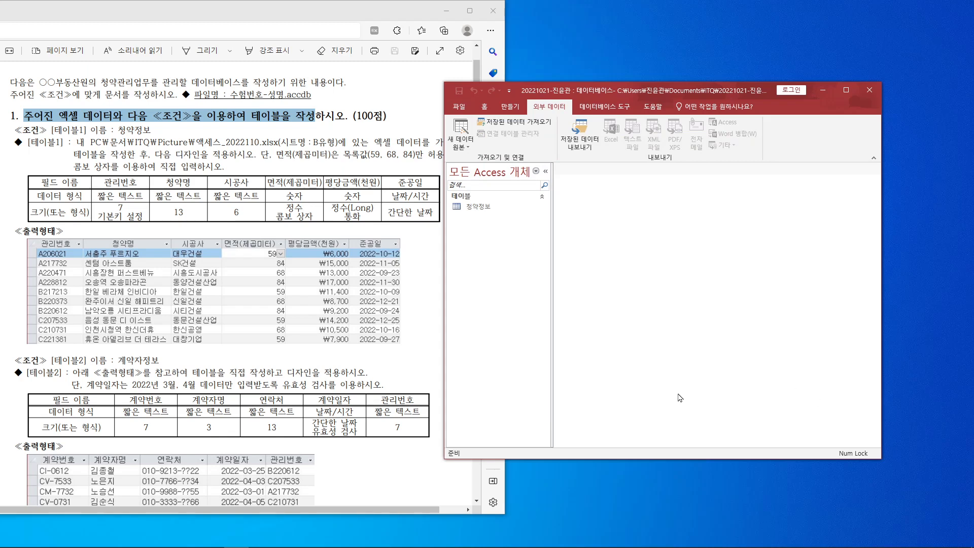
Step: Open the 청약정보 table in Design view with the Access window enlarged
click(491, 209)
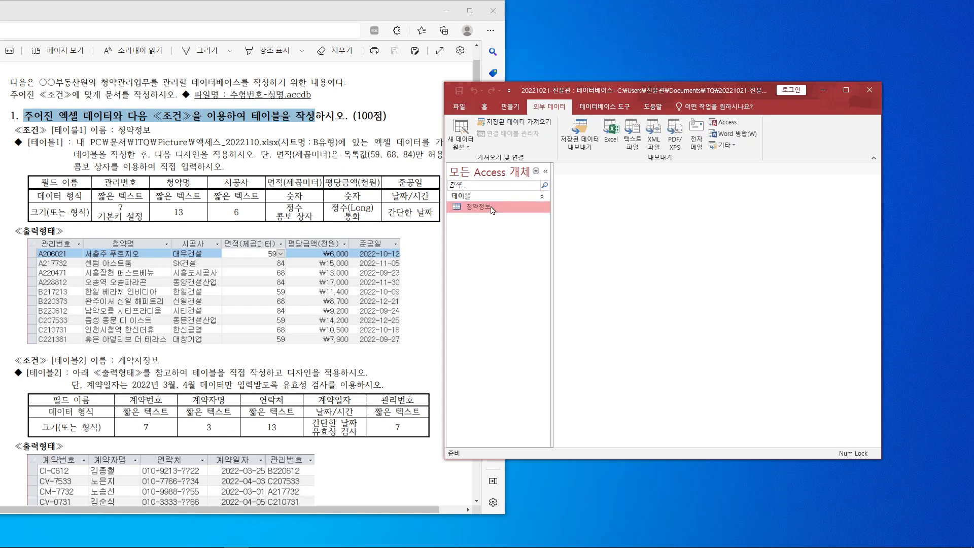
right_click(491, 209)
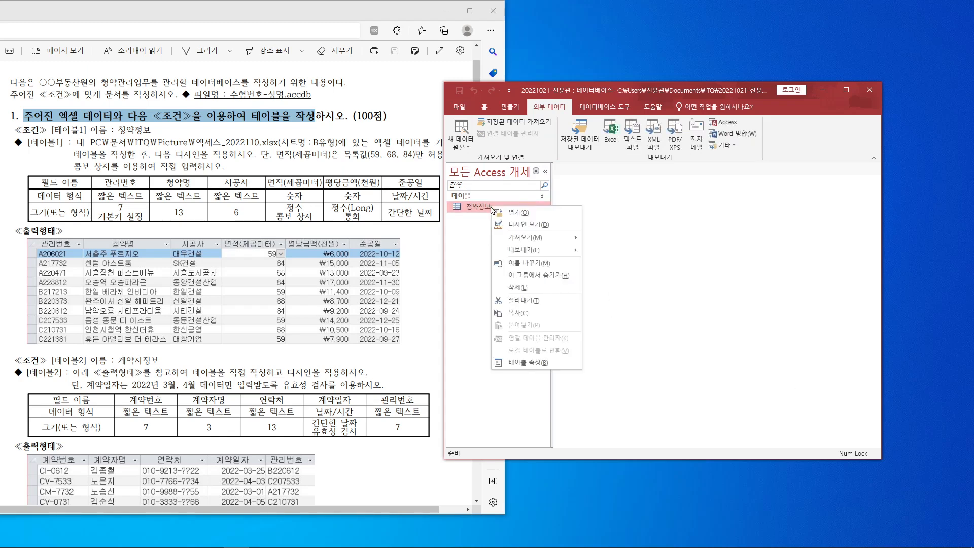
click(523, 227)
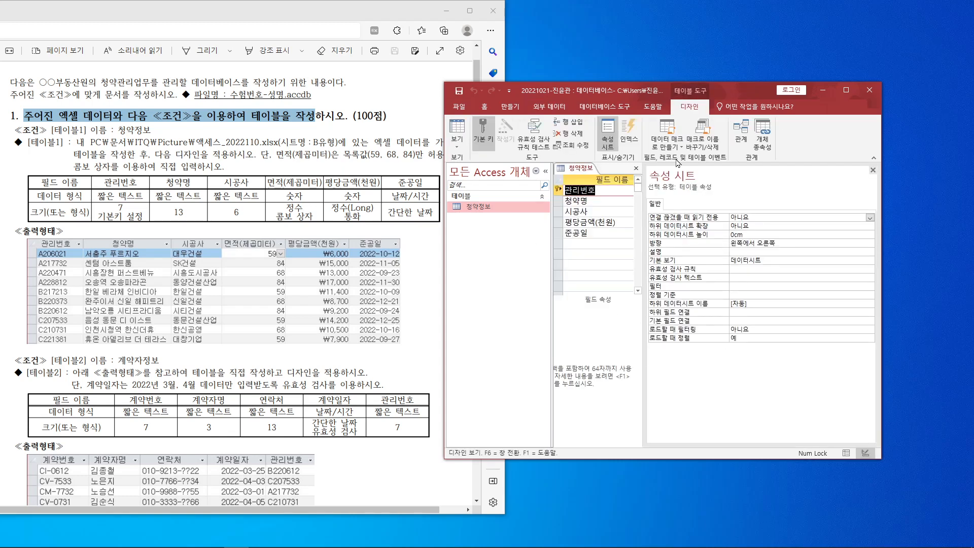
drag(727, 93, 735, 71)
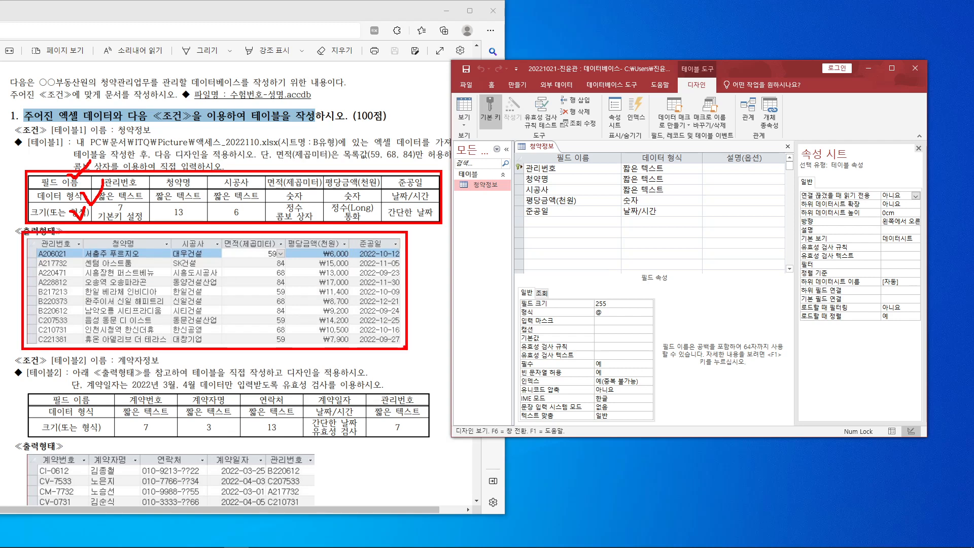
key(Escape)
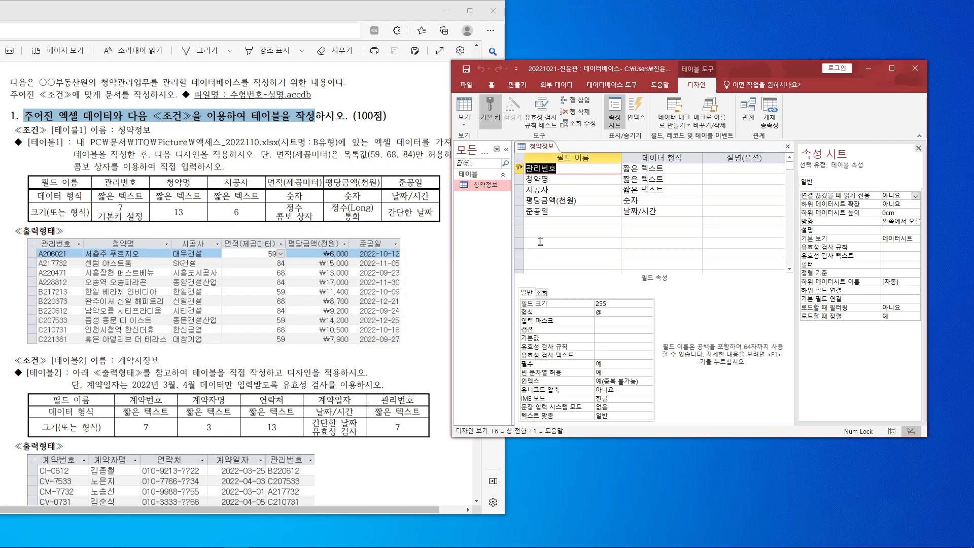
Step: Set field sizes to 7 for 관리번호, 13 for 청약명 and 6 for 시공사
click(571, 167)
double_click(608, 303)
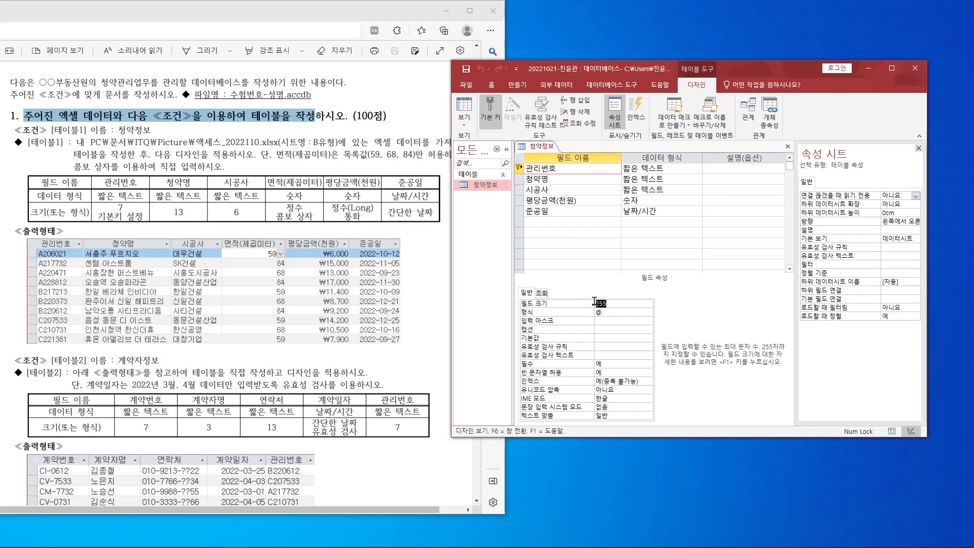
text(7)
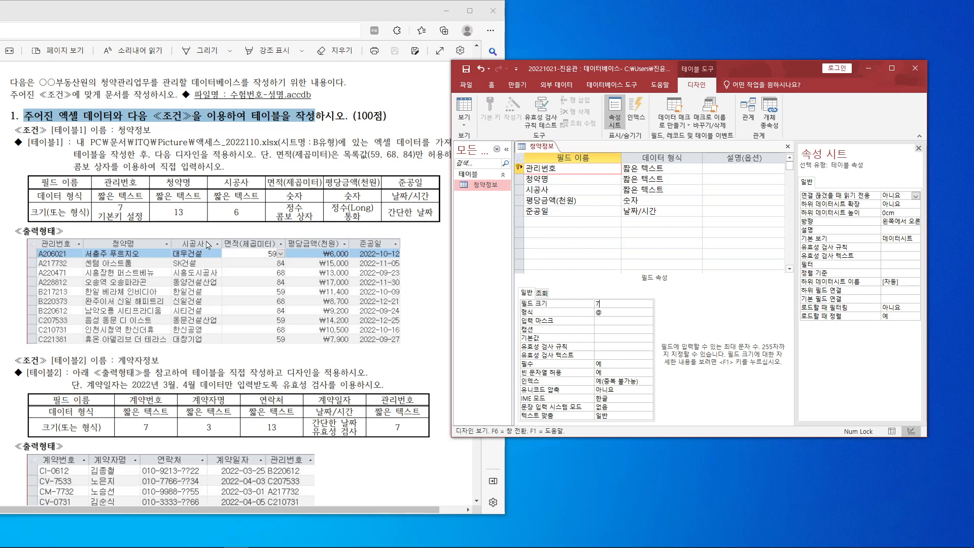
click(557, 179)
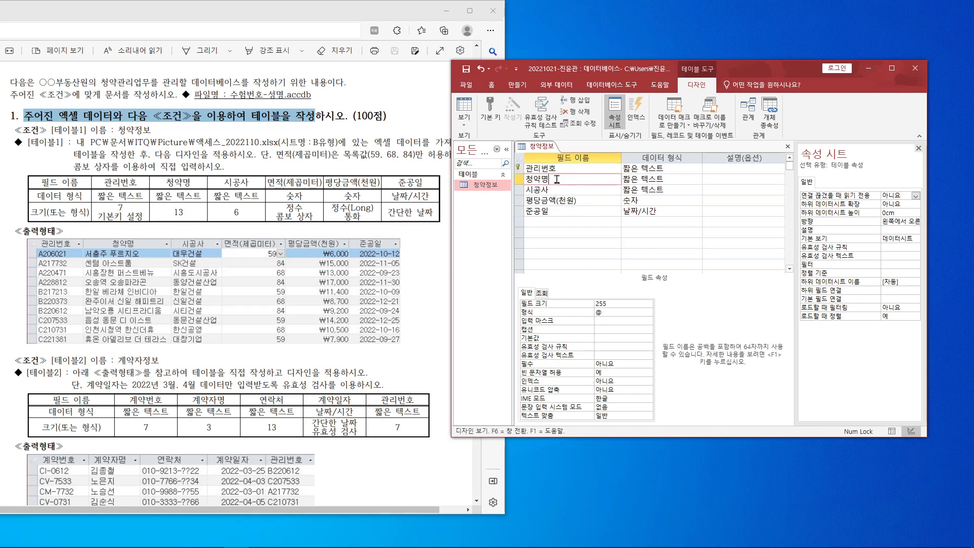
click(578, 304)
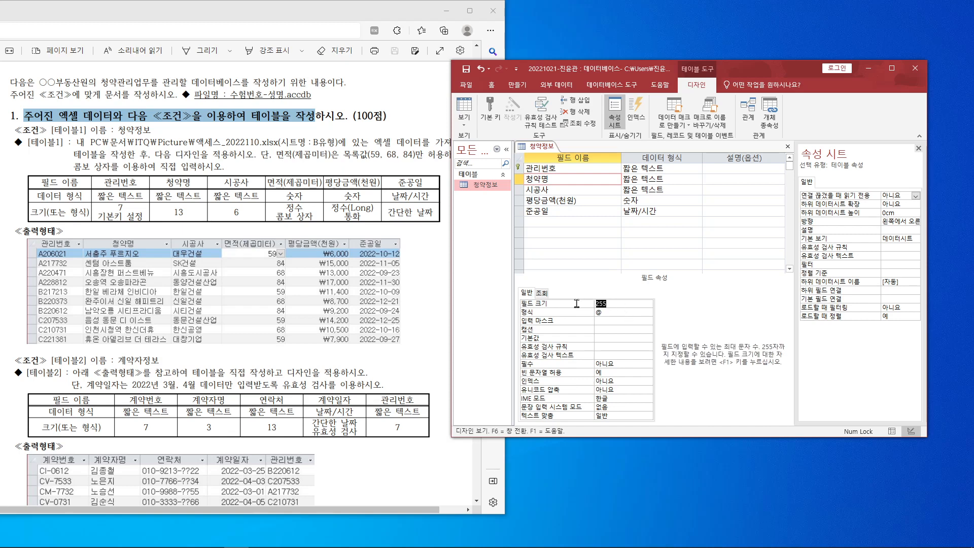
text(13)
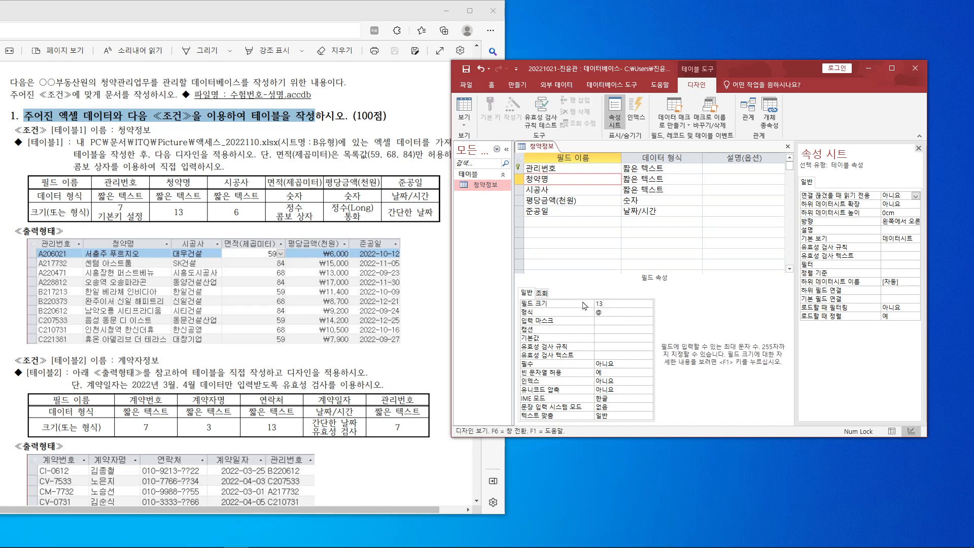
click(559, 193)
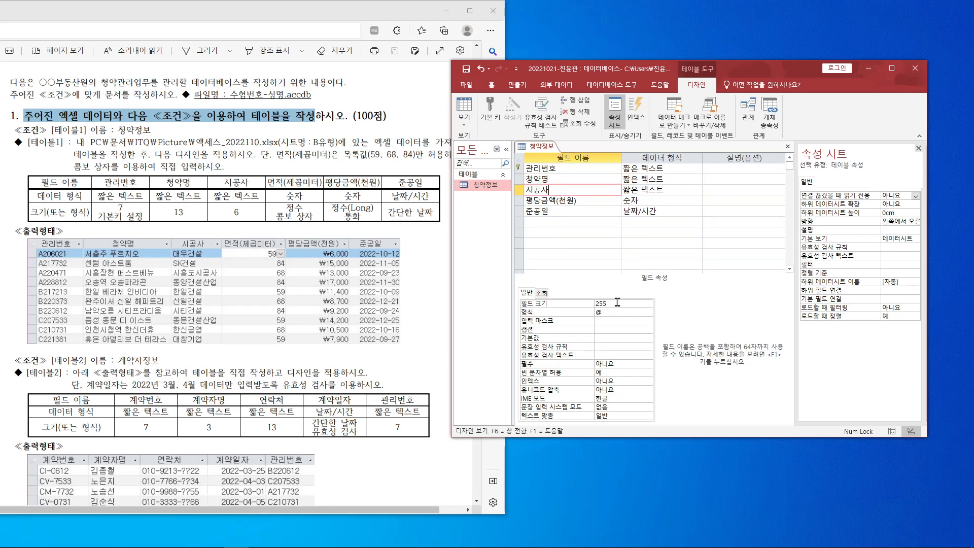
click(558, 303)
text(6)
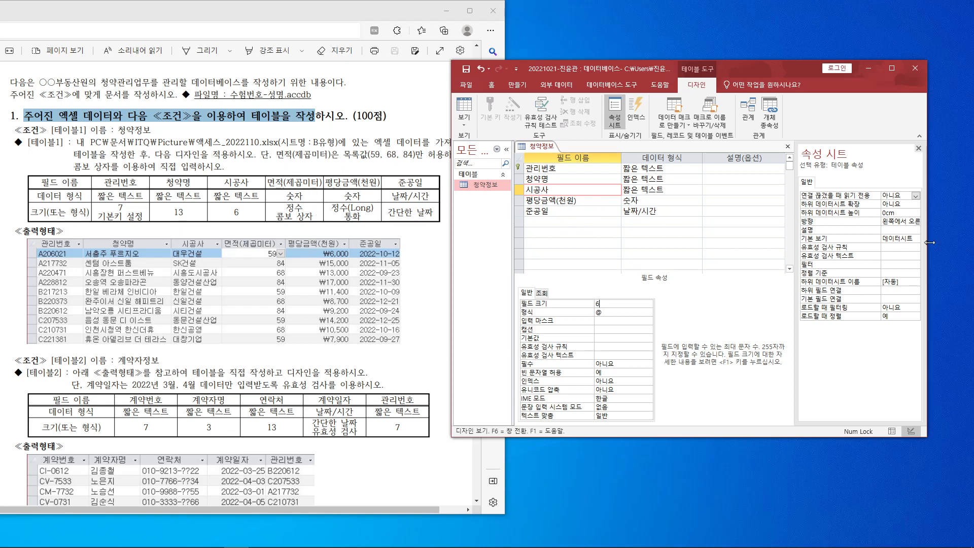
click(587, 201)
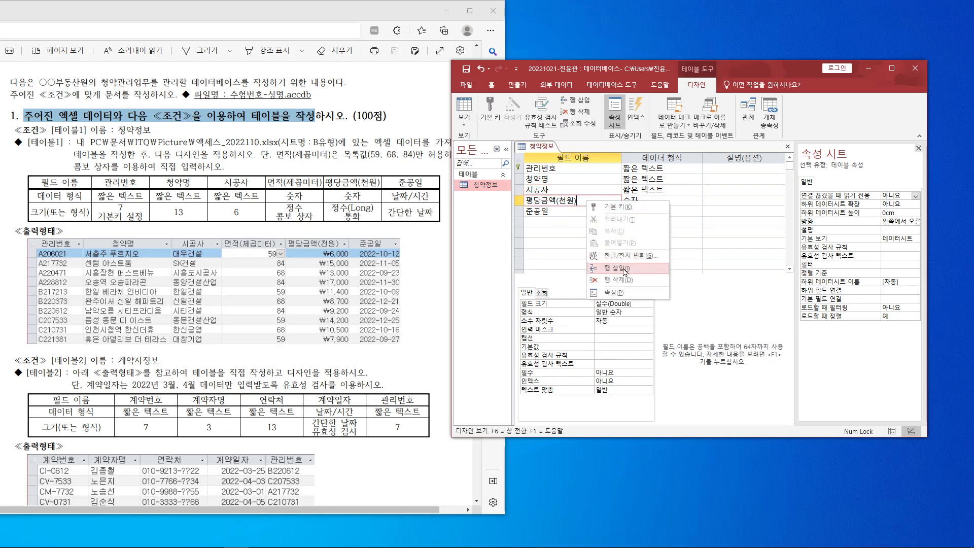
Step: Insert a 면적(제곱미터) 숫자 field above 평당금액(천원), sized 정수 with 0 decimal places
key(Insert)
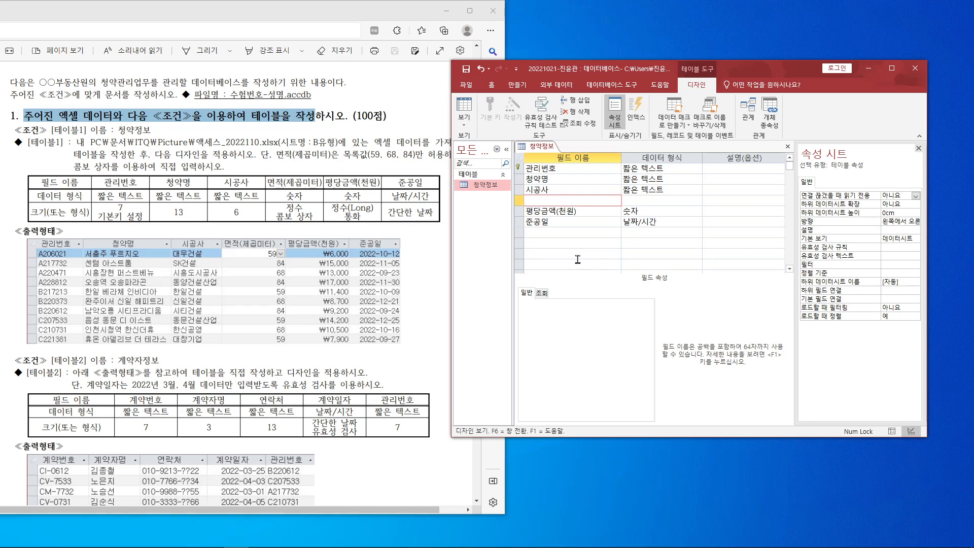
text(면적(제곱미터))
key(Tab)
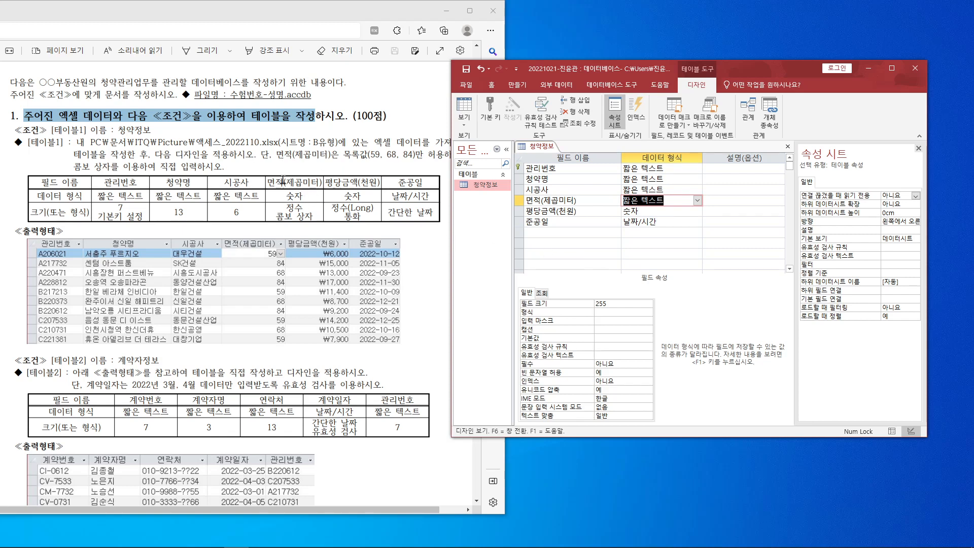
click(697, 202)
click(655, 234)
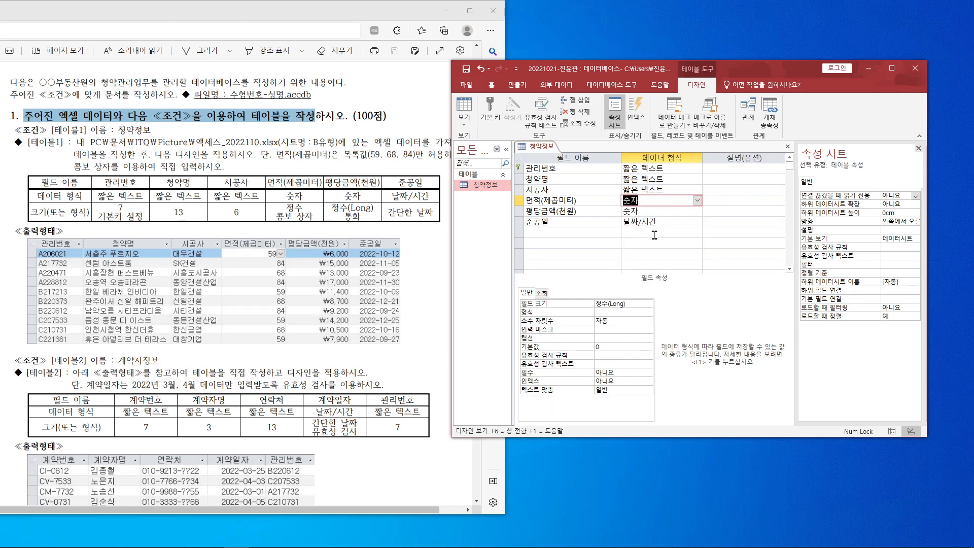
click(643, 304)
click(649, 305)
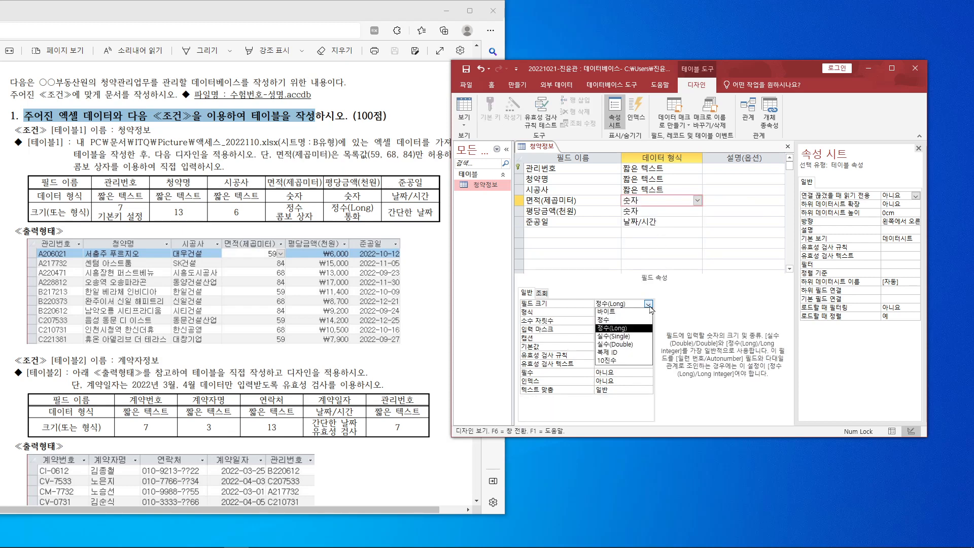
click(628, 322)
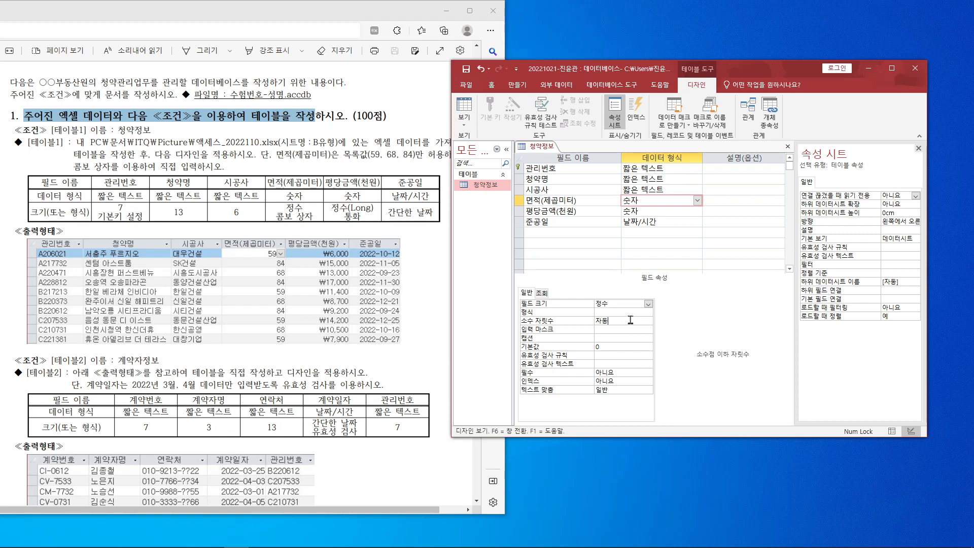
click(561, 320)
text(0)
drag(787, 69, 831, 52)
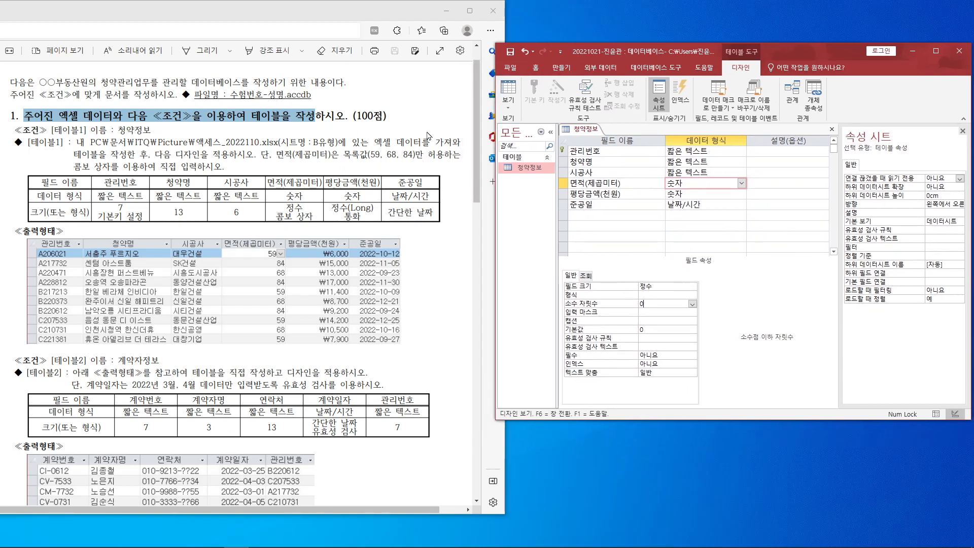
Step: Make 면적(제곱미터) a 콤보 상자 lookup with a 값 목록 row source of 59;68;84
click(586, 278)
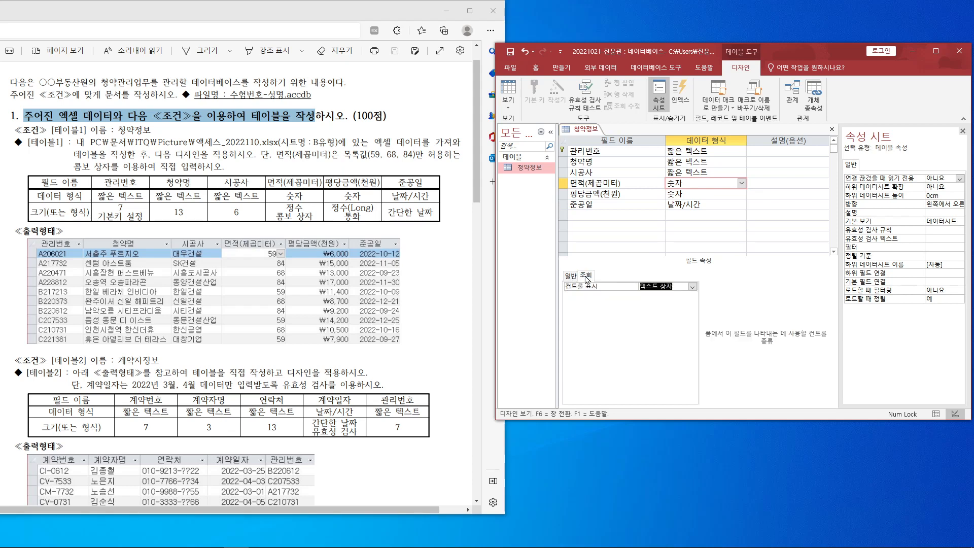
click(692, 287)
click(663, 310)
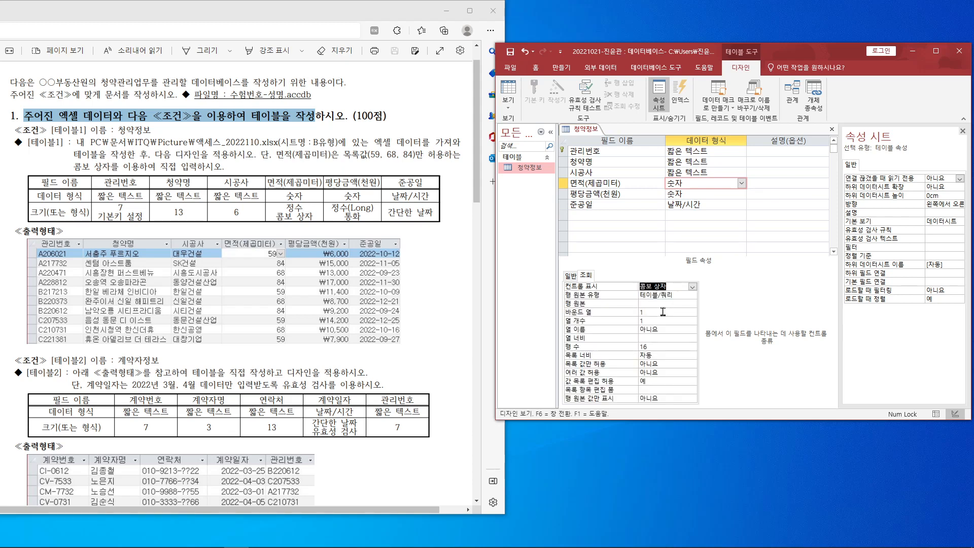
click(692, 295)
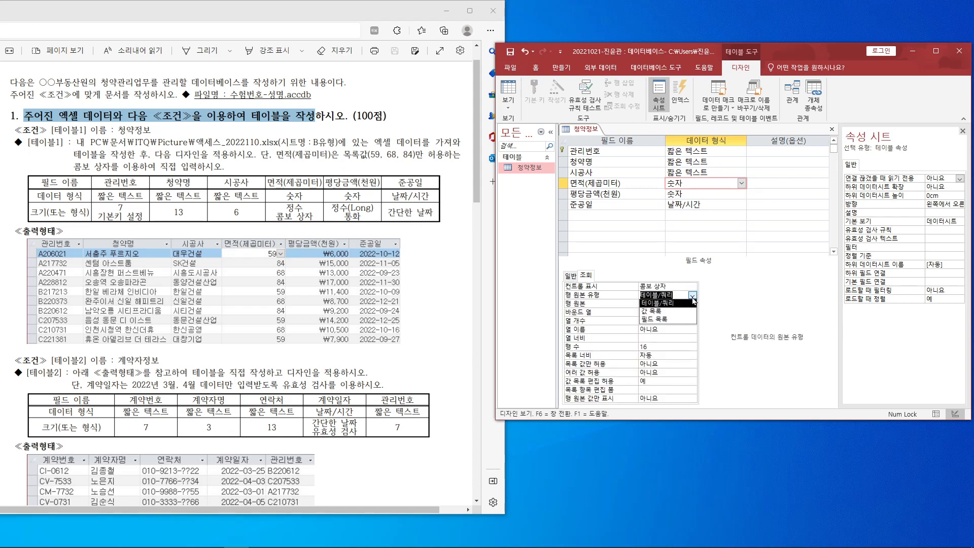
click(662, 311)
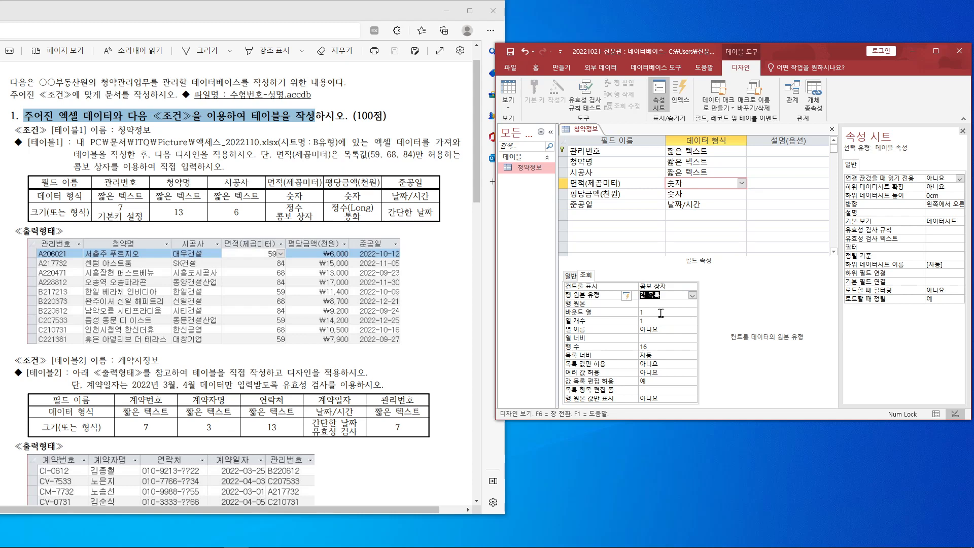
click(655, 303)
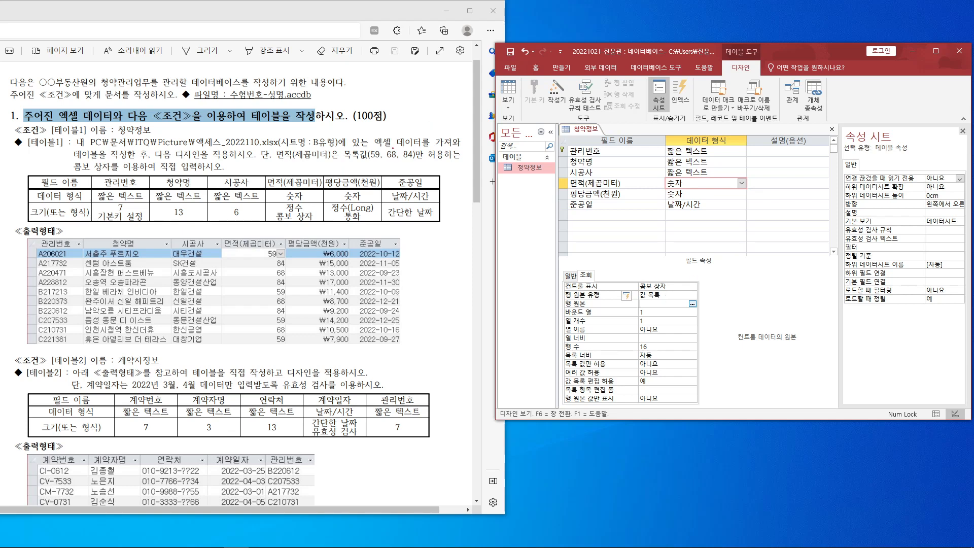
mouse_move(273, 148)
mouse_down()
mouse_move(361, 151)
mouse_move(421, 166)
mouse_up()
drag(388, 131, 418, 117)
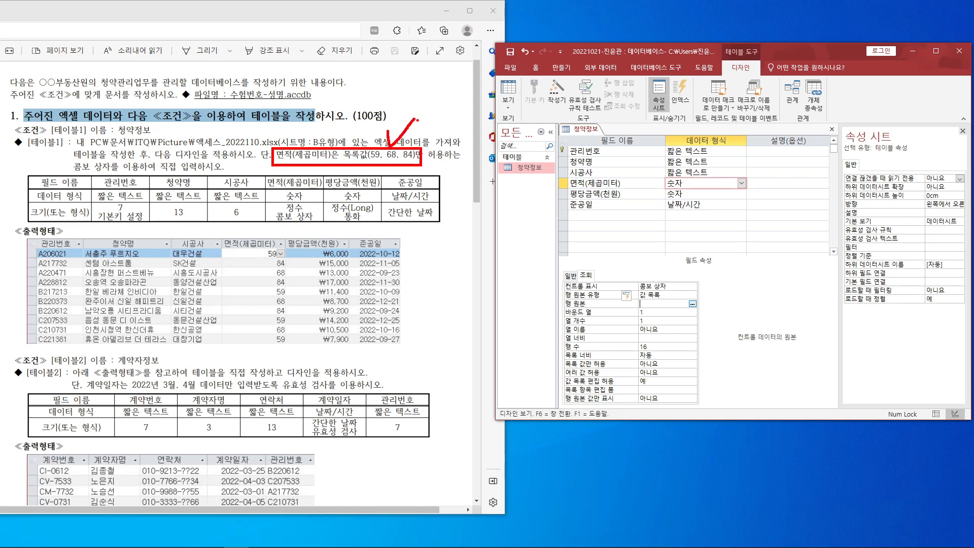
key(Escape)
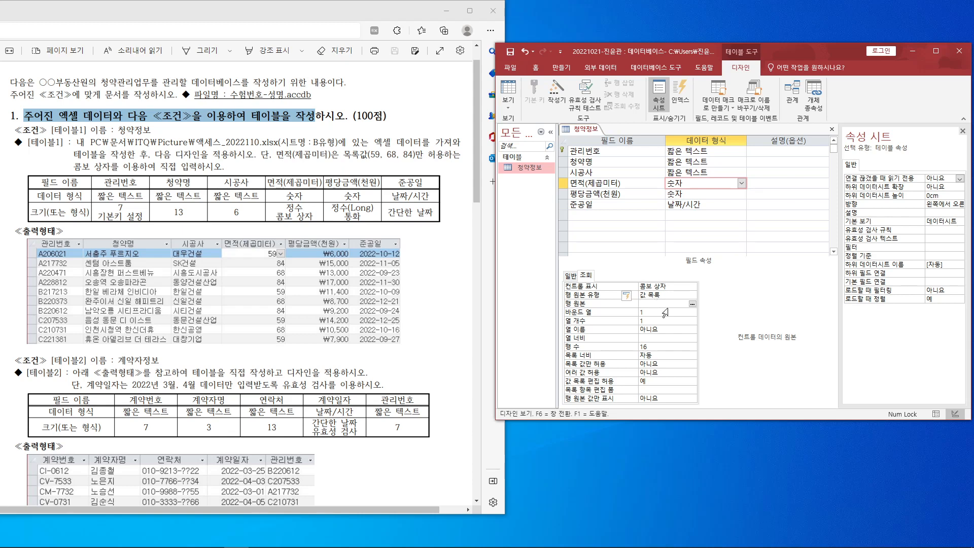
text(59;68;84)
click(625, 196)
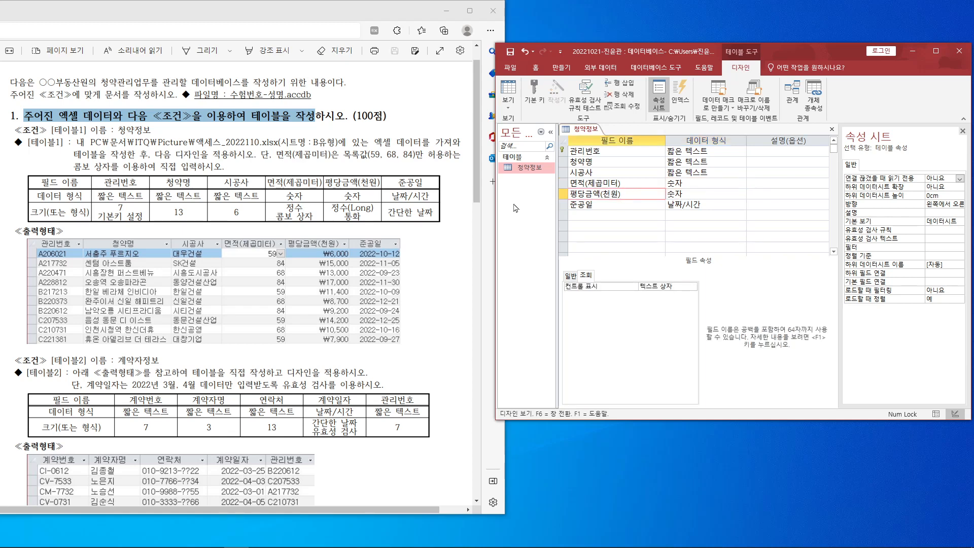
Step: Give 평당금액(천원) a 정수(Long) field size, 통화 format and 0 decimal places
click(572, 277)
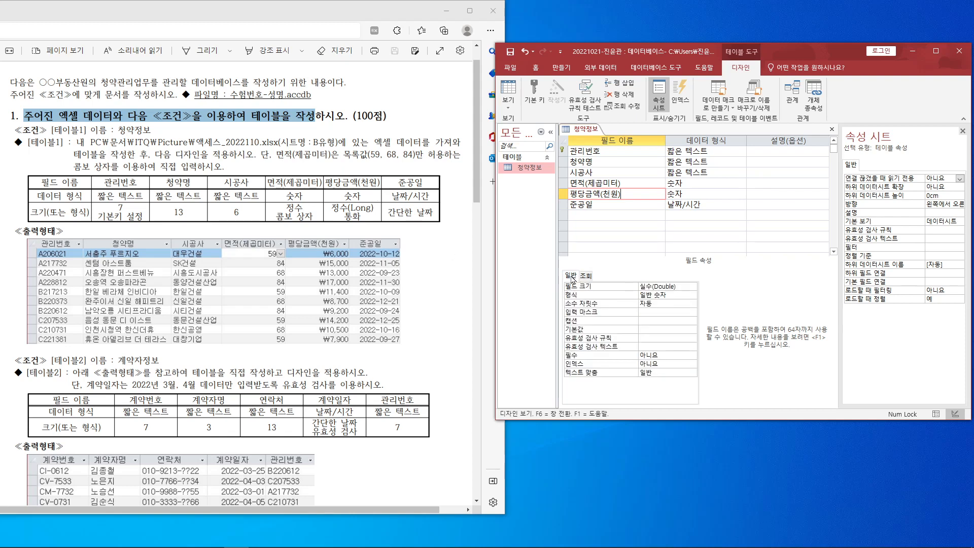
click(693, 287)
click(673, 310)
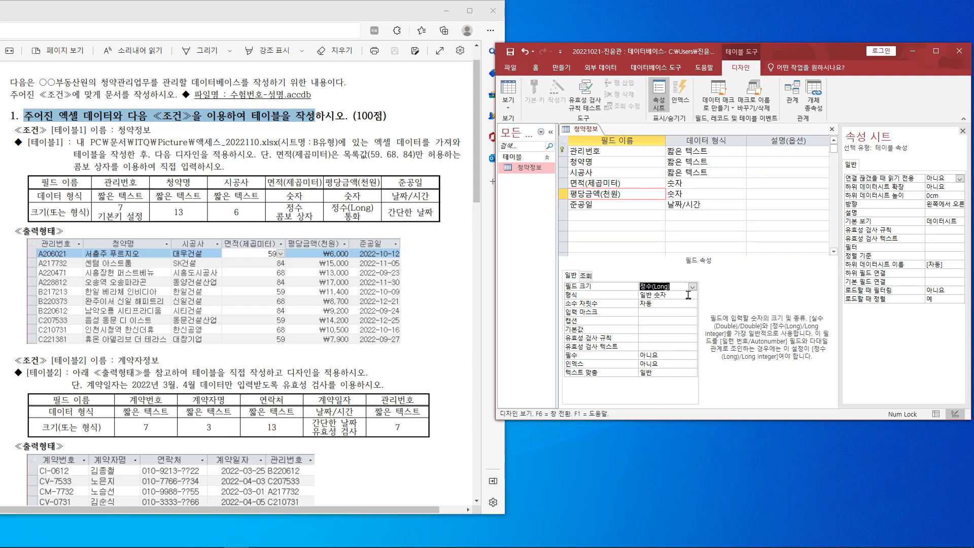
click(681, 295)
click(692, 295)
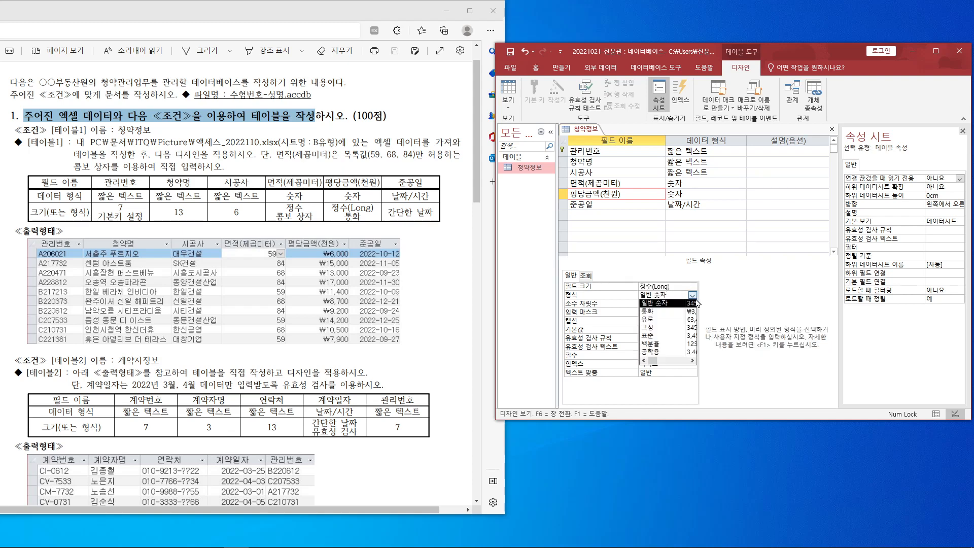
click(673, 311)
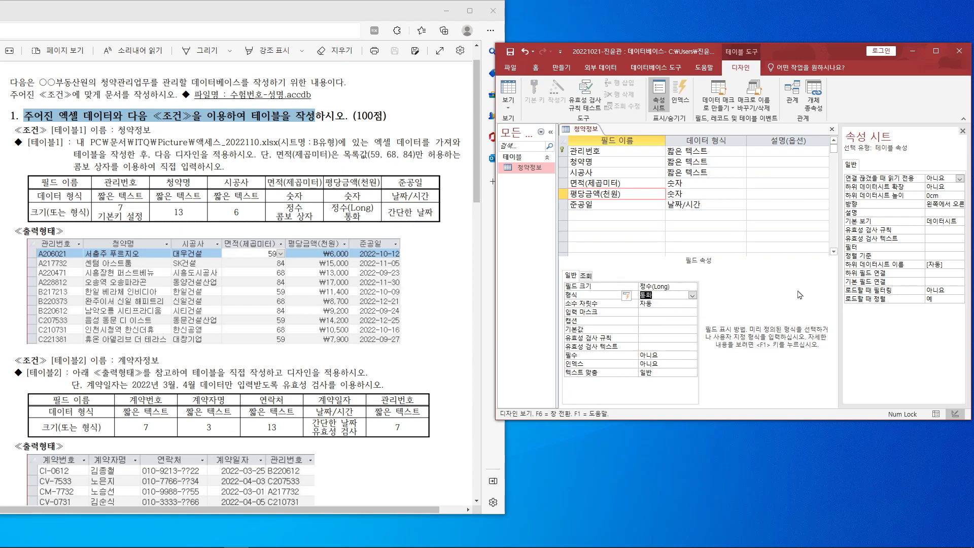
drag(838, 299, 862, 299)
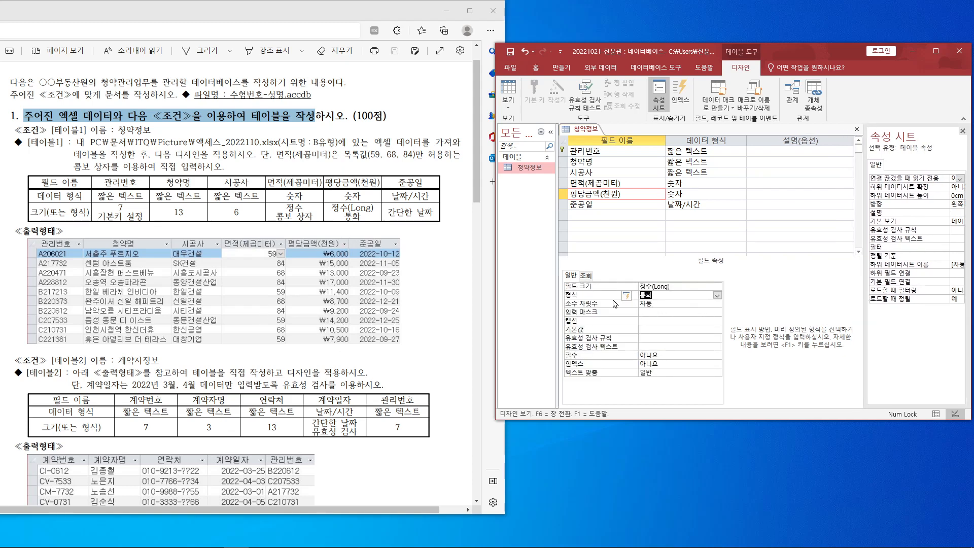
click(662, 304)
text(0)
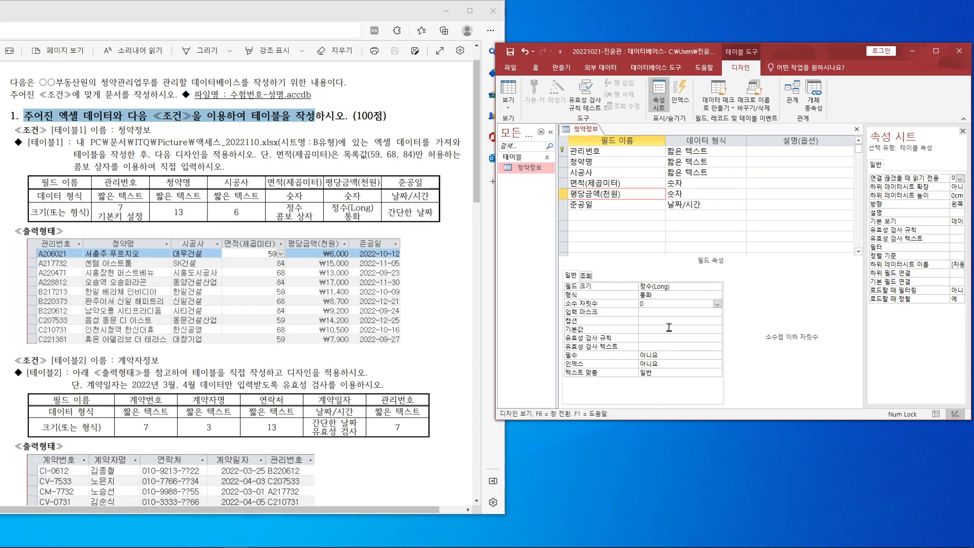
click(623, 202)
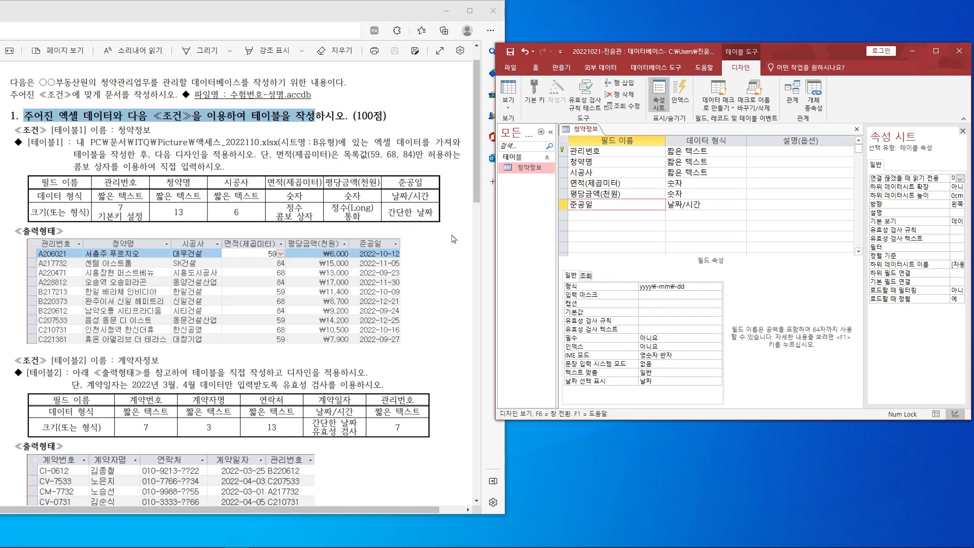
Step: Format 준공일 as 간단한 날짜 and close the 청약정보 design tab
click(718, 286)
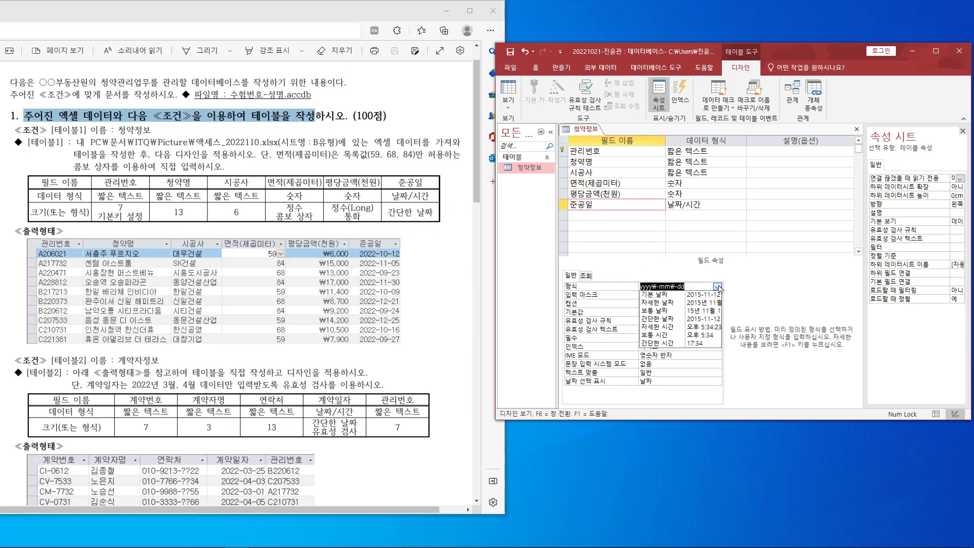
click(663, 319)
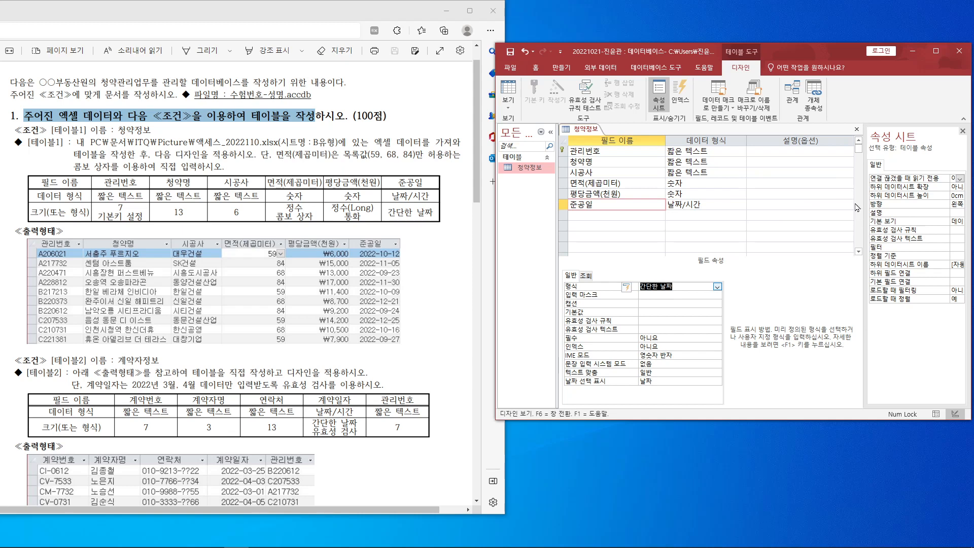
click(858, 131)
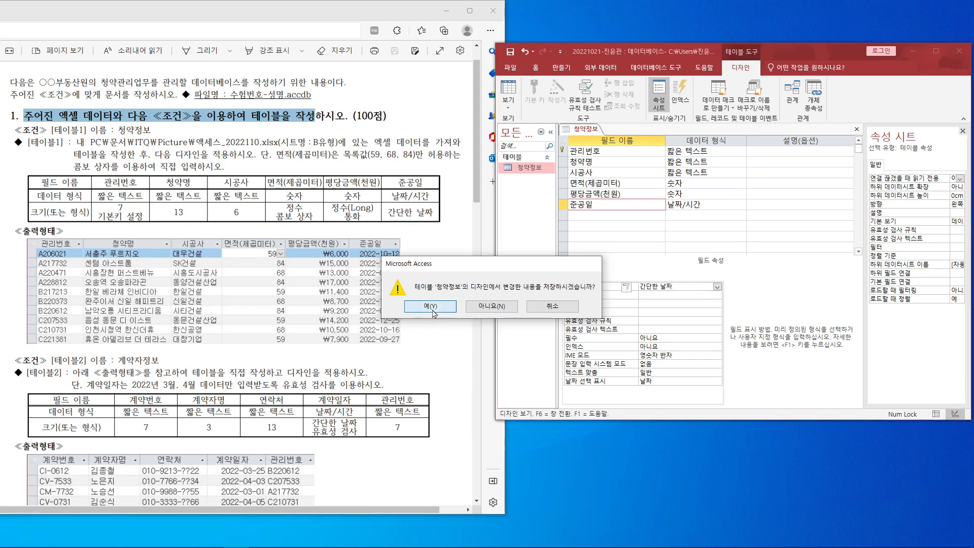
Step: Save the 청약정보 design changes, accepting the data-loss warning
click(432, 308)
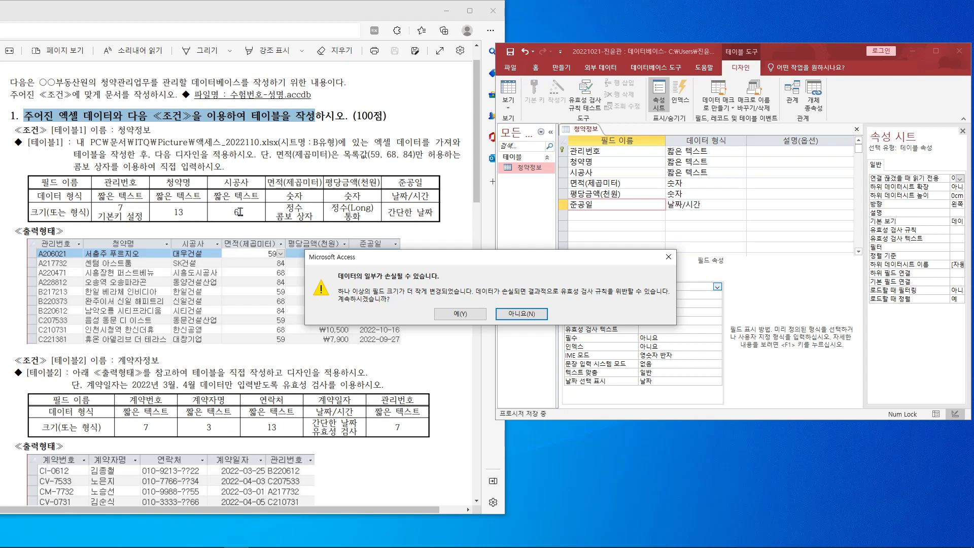
click(459, 313)
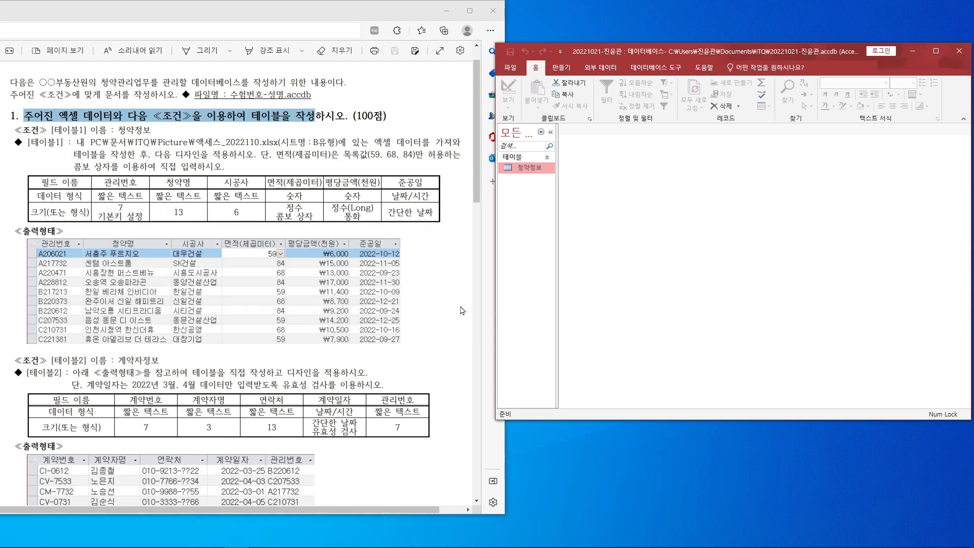
Step: Open the 청약정보 datasheet and auto-fit the 청약명, 시공사 and 평당금액(천원) columns
right_click(538, 168)
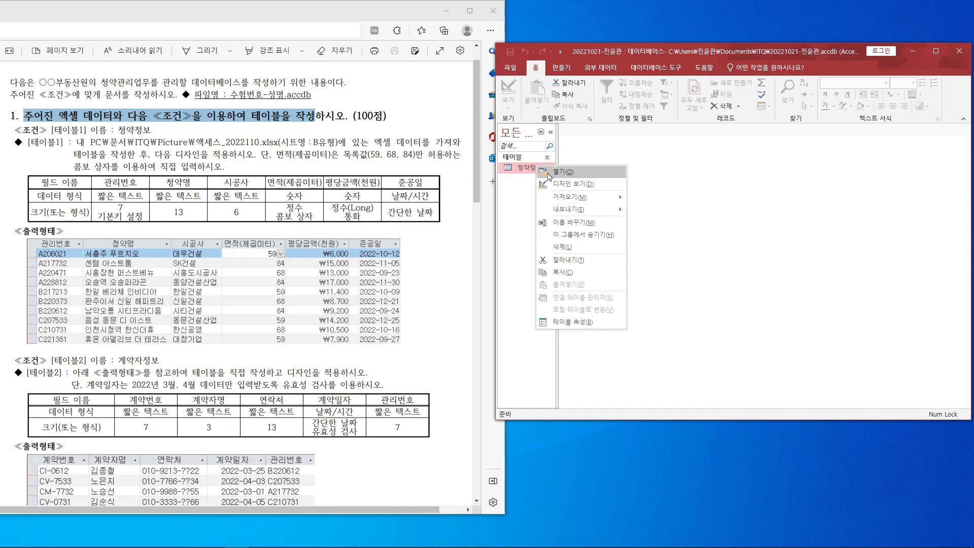
click(558, 173)
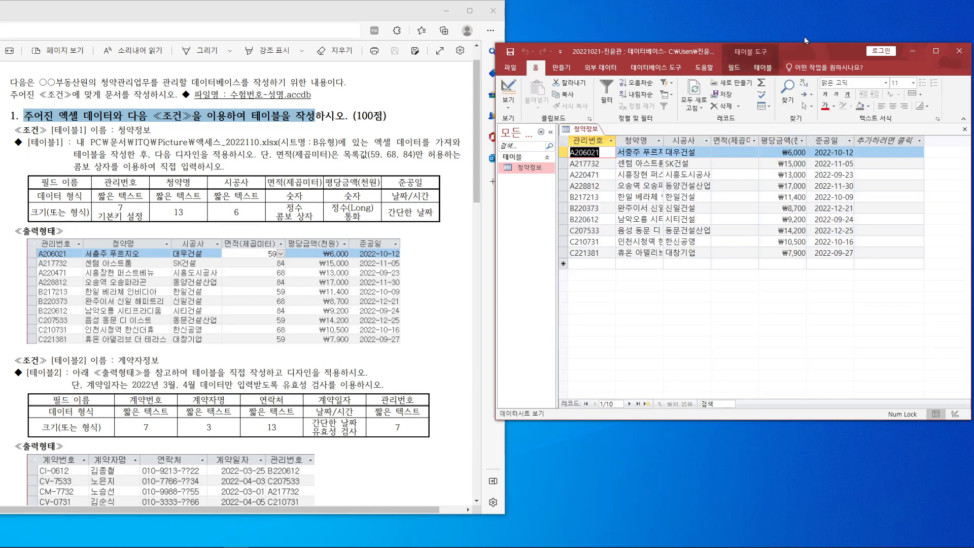
drag(804, 55, 714, 12)
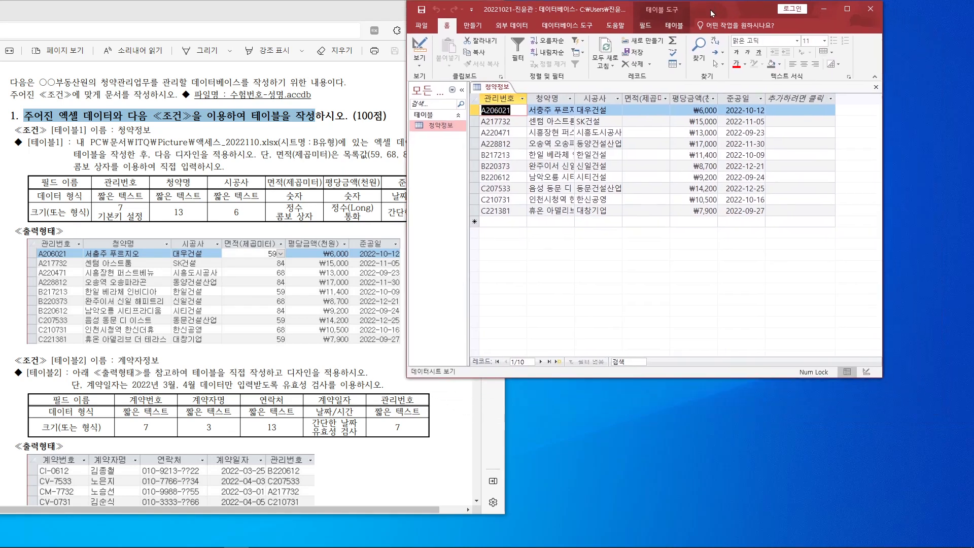
double_click(575, 98)
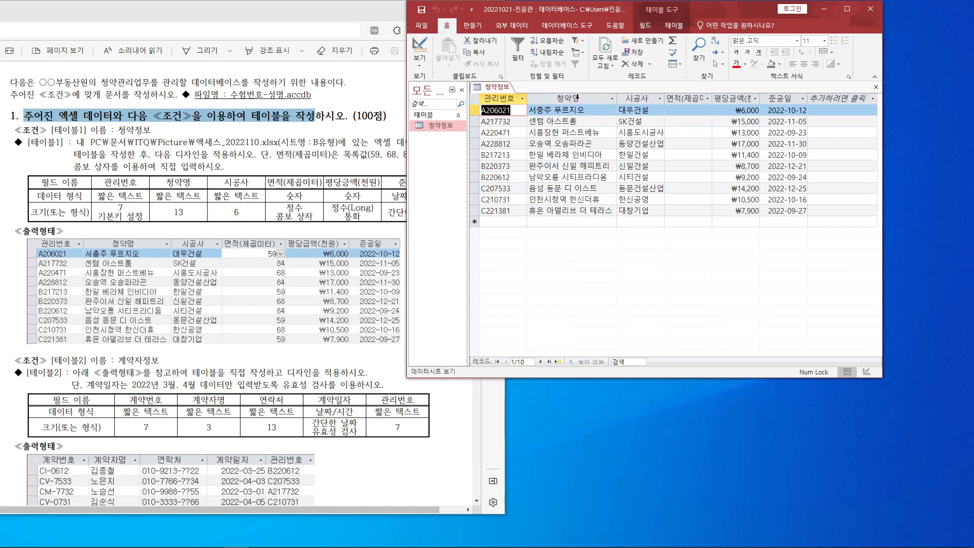
double_click(665, 98)
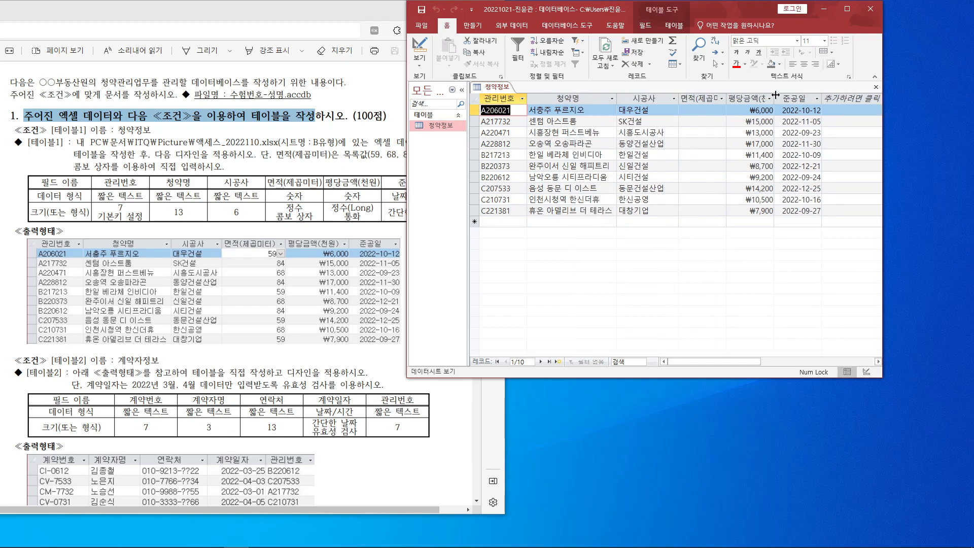
double_click(774, 98)
Step: Widen the 면적(제곱미터) column and bring up the first record's area choices 59, 68, 84
click(726, 98)
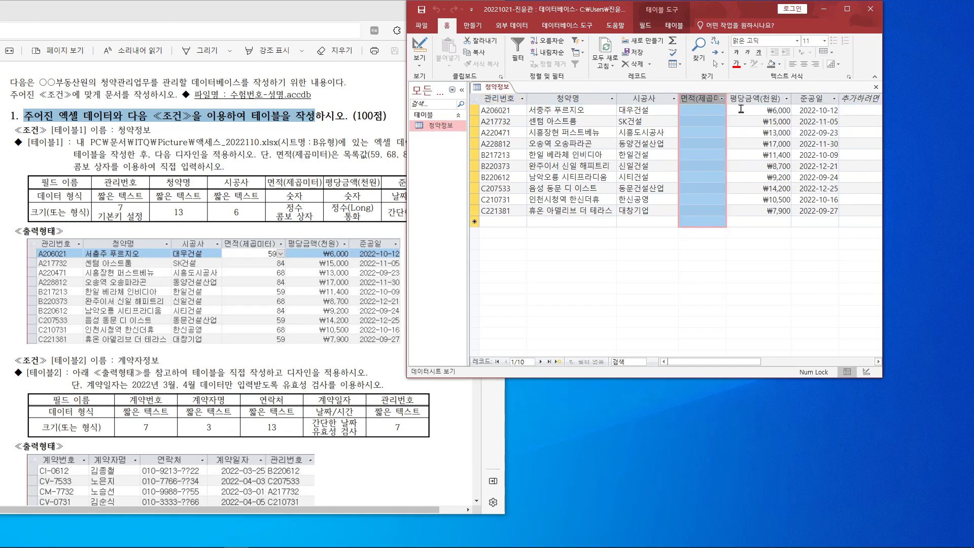
click(679, 99)
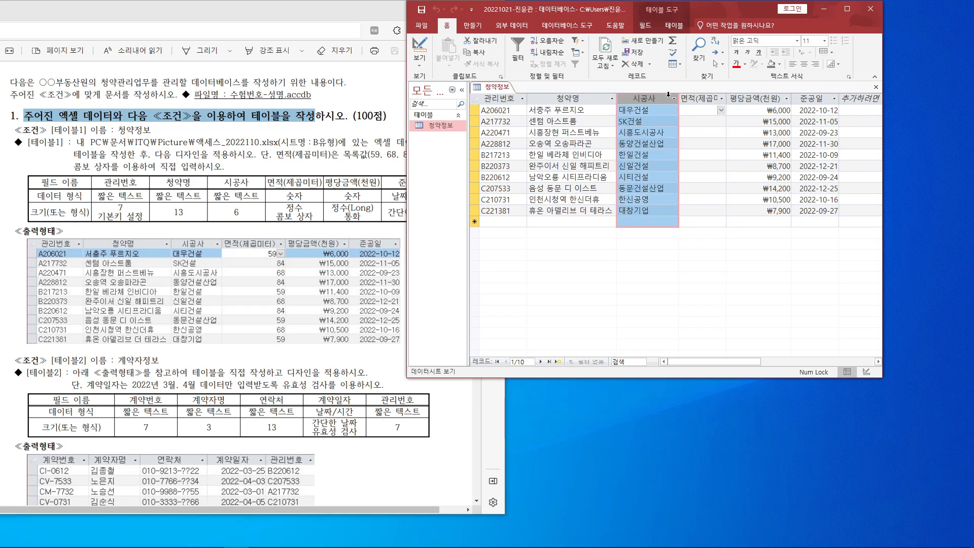
click(722, 98)
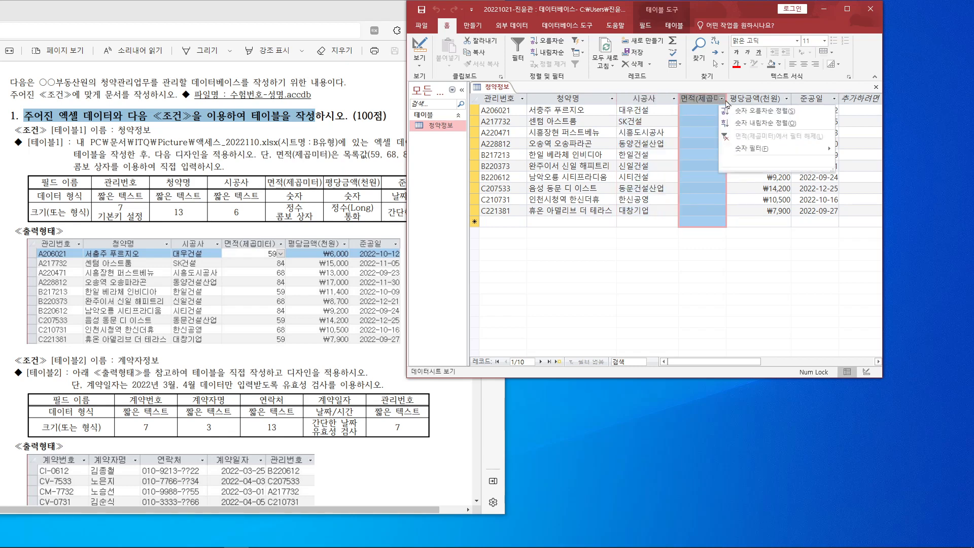
click(712, 242)
click(718, 125)
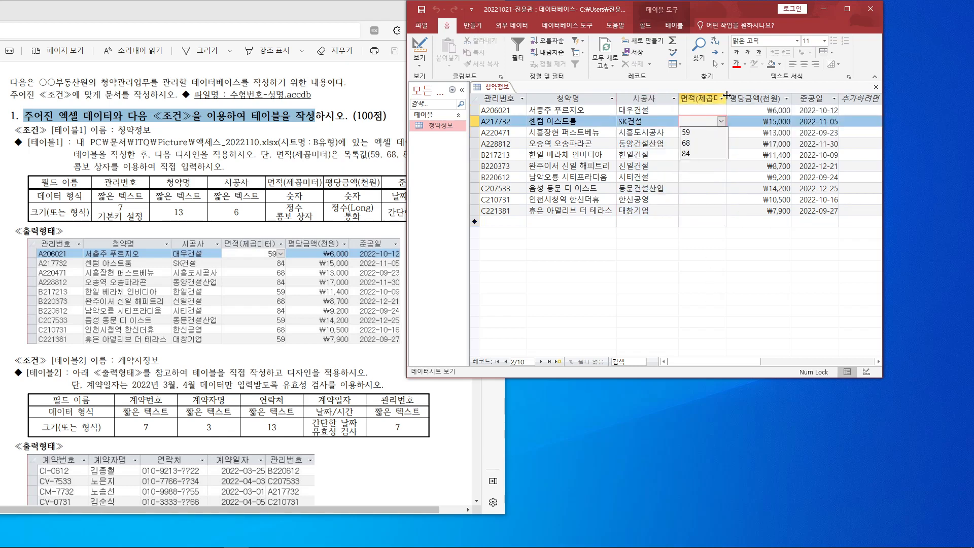
drag(727, 94, 740, 95)
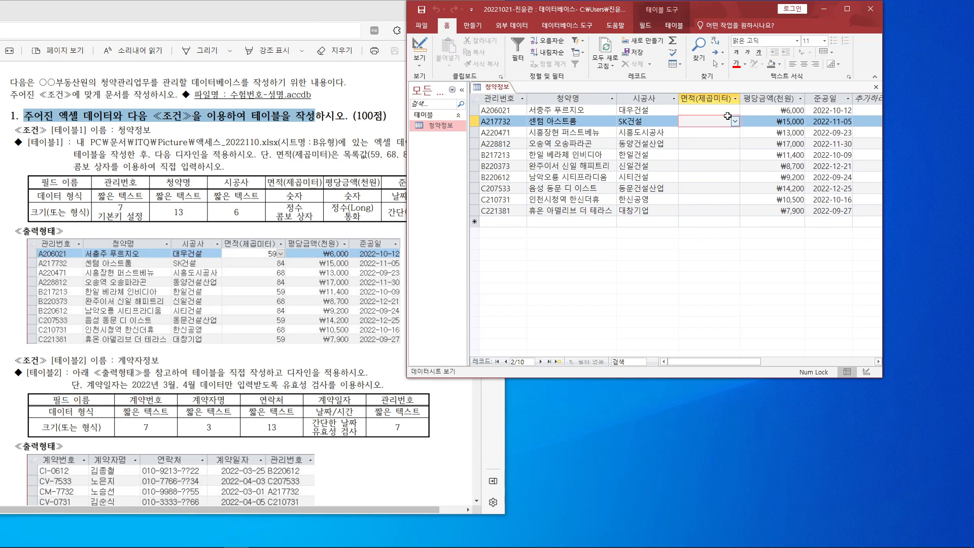
click(731, 110)
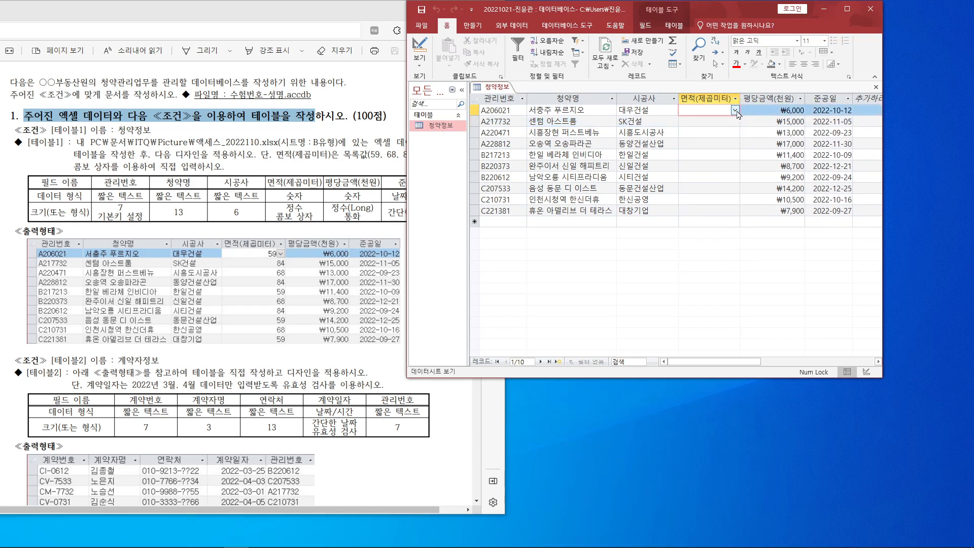
click(735, 110)
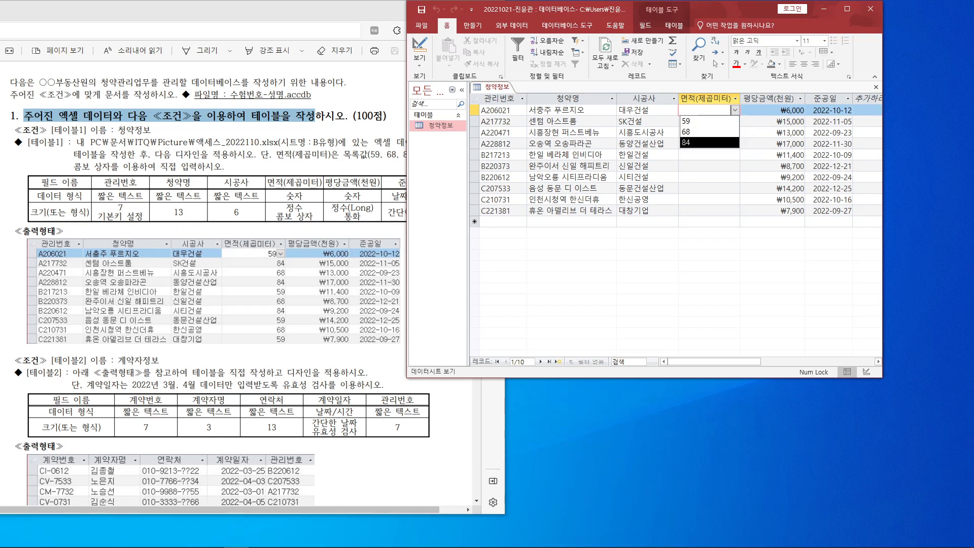
Step: Enter areas 59, 84 and 68 for the first three records
mouse_move(223, 235)
mouse_down()
mouse_move(262, 237)
mouse_move(291, 353)
mouse_up()
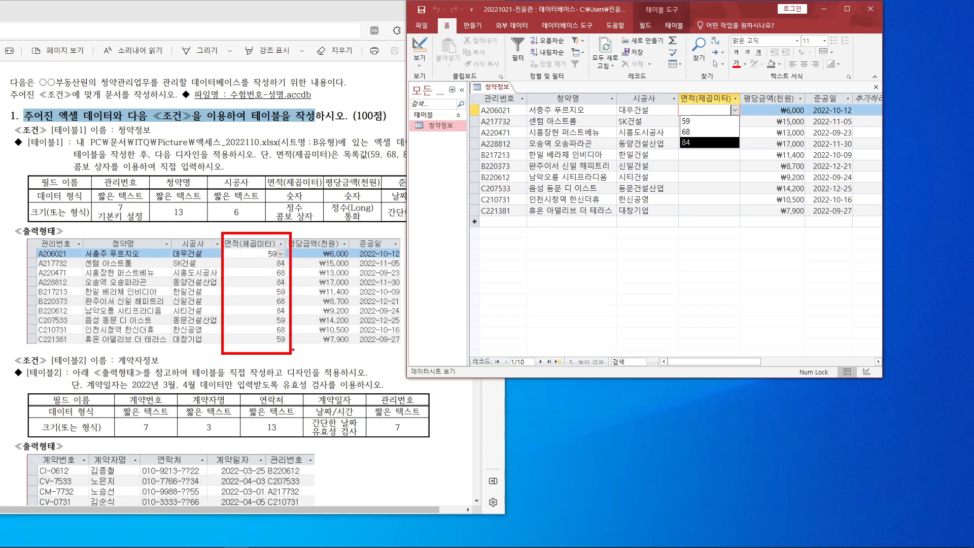
key(Escape)
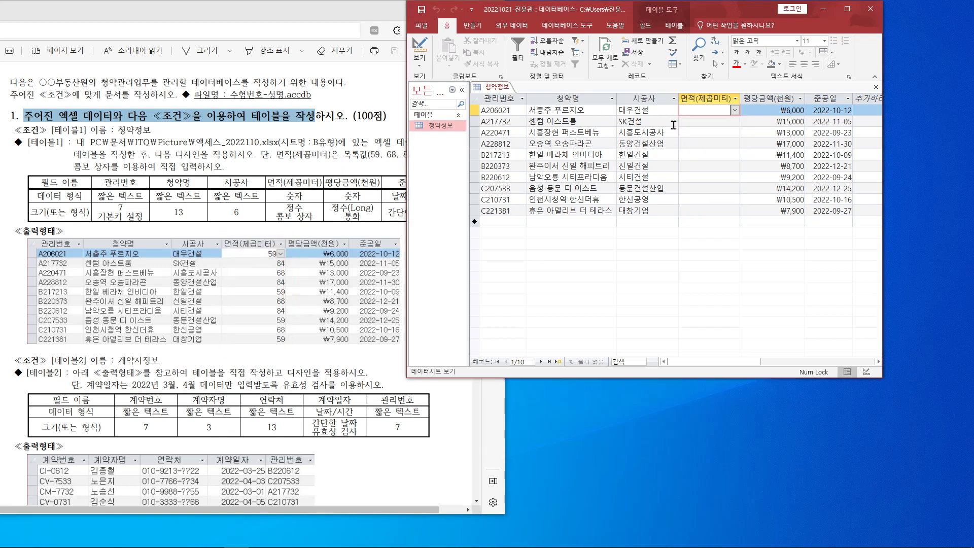
click(734, 110)
click(710, 122)
click(710, 120)
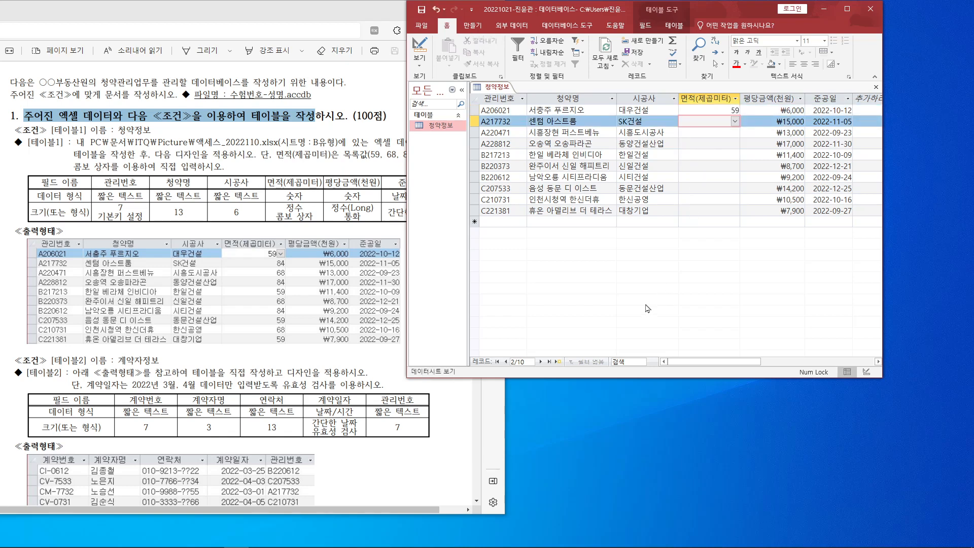
text(84)
key(Down)
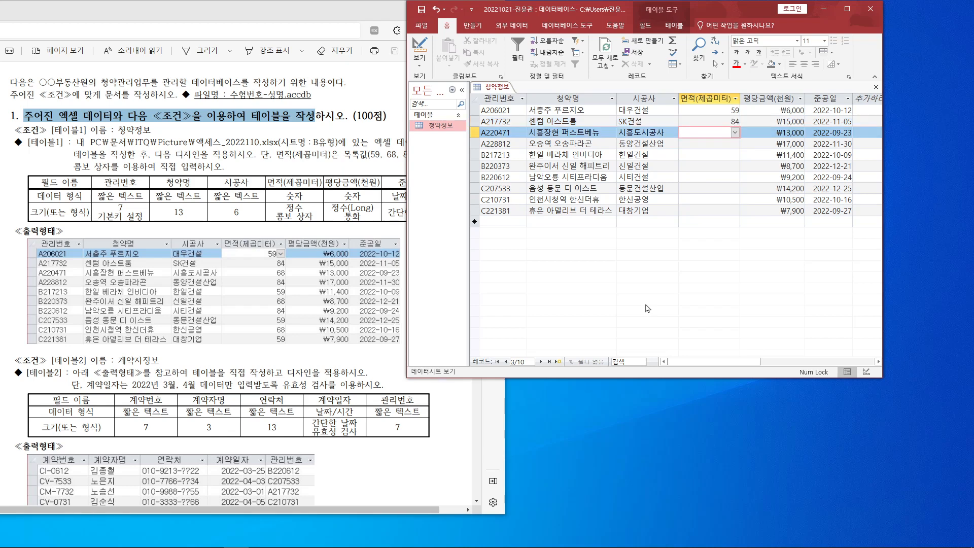
text(68)
key(Down)
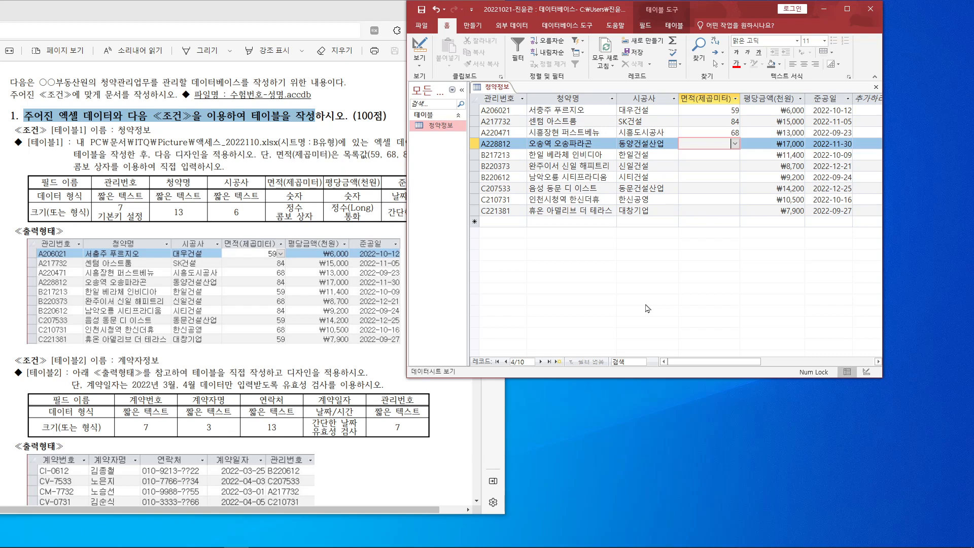
Step: Enter areas 84, 59, 68 and 84 for records four through seven
text(84)
key(Down)
text(59)
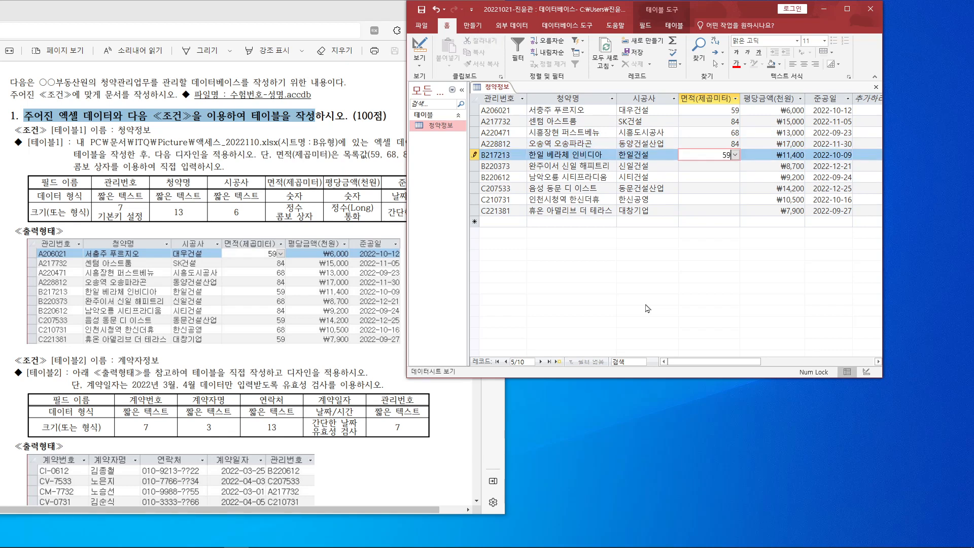
key(Down)
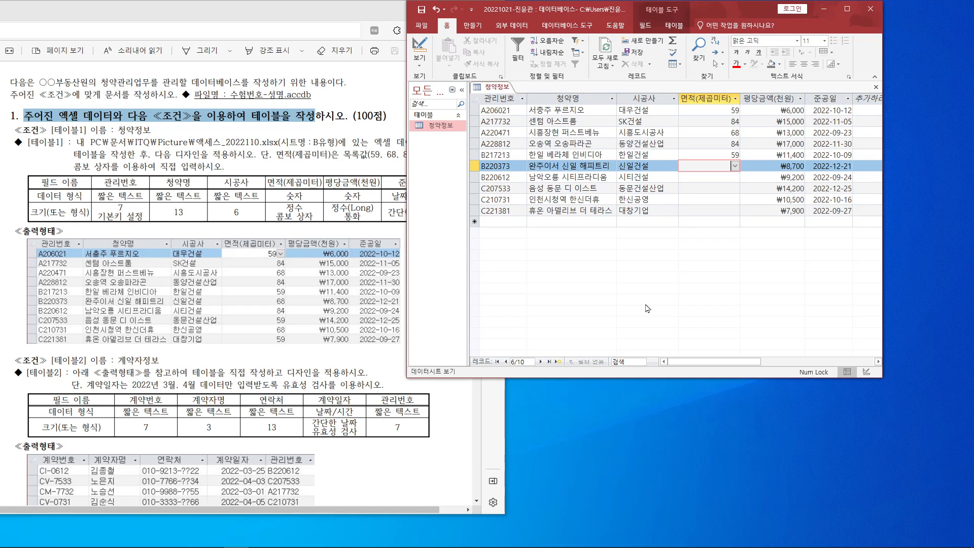
text(68)
key(Down)
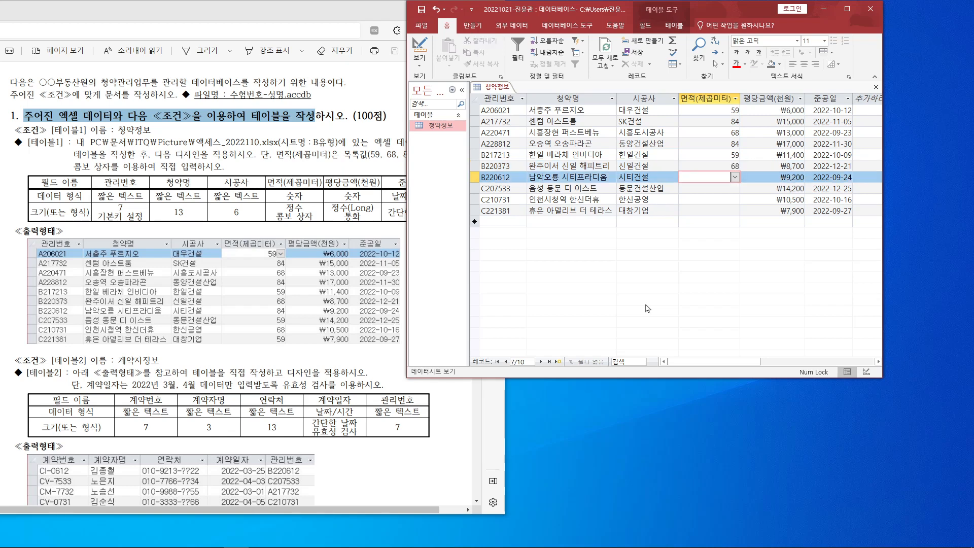
text(84)
key(Down)
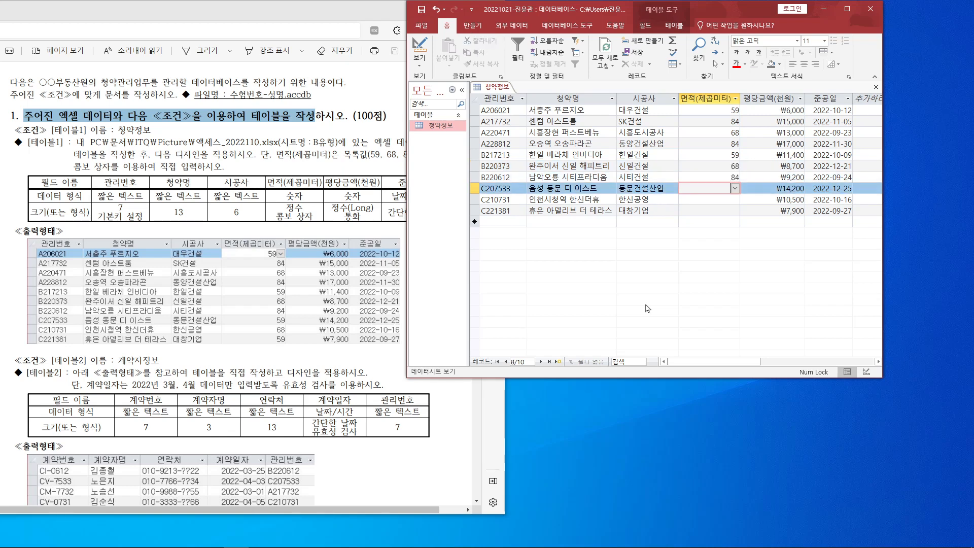
Step: Enter 59 and 68 for the next records, then pick 59 from the combo box for the last
text(59)
key(Down)
text(68)
key(Down)
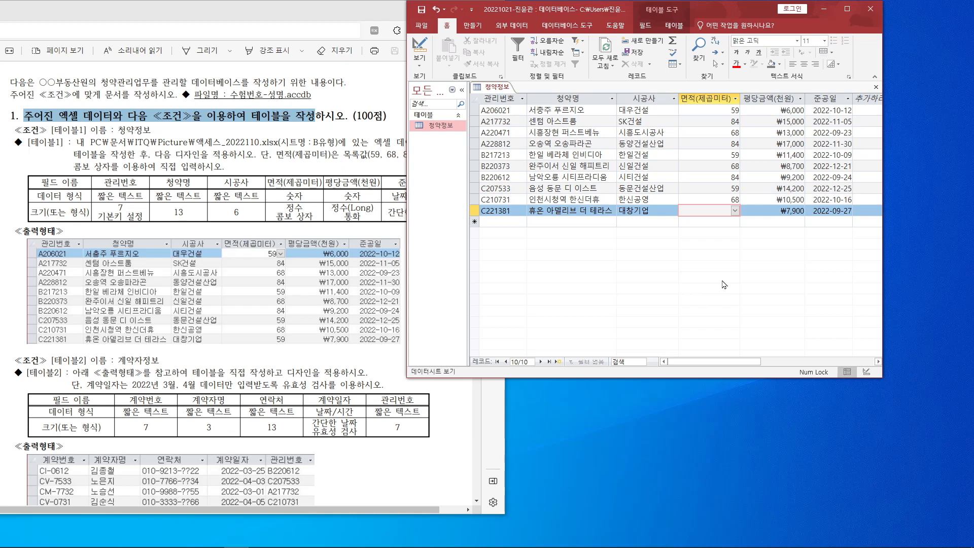
click(734, 210)
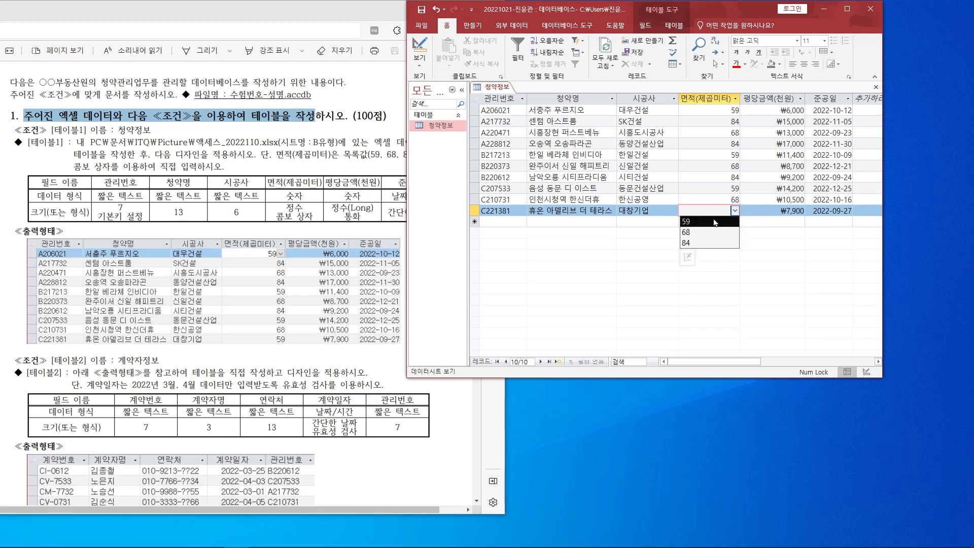
click(715, 222)
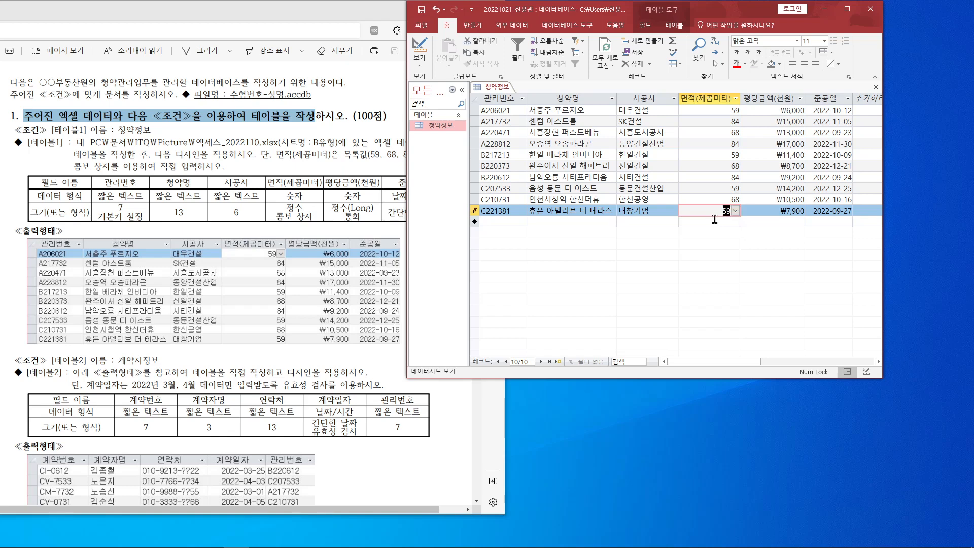
click(731, 222)
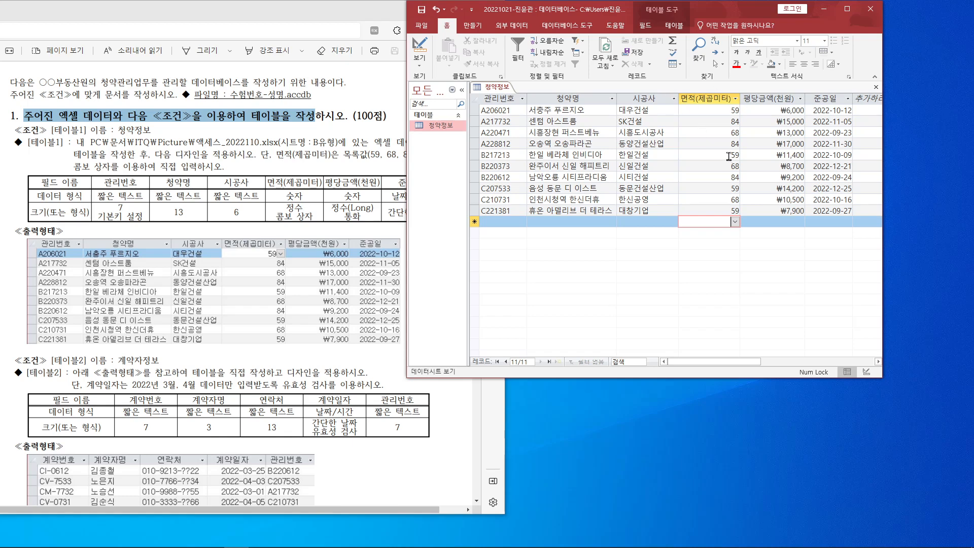
Step: Close 청약정보 saving its layout changes, and widen the navigation pane
click(876, 88)
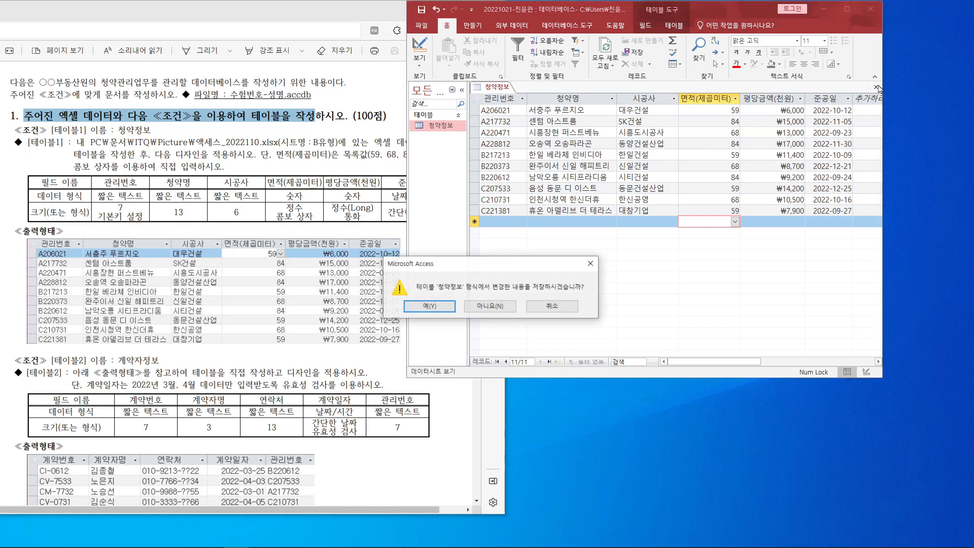
click(439, 307)
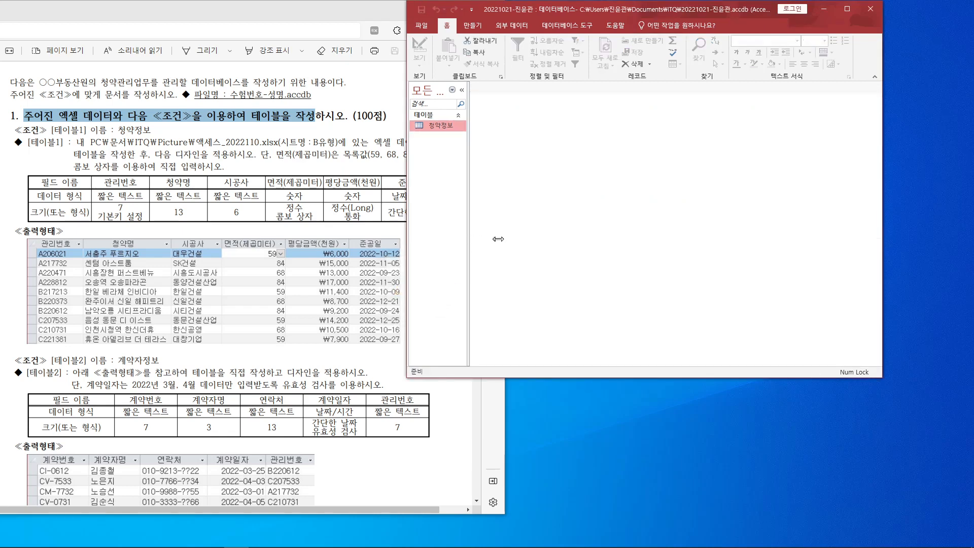
drag(481, 241, 484, 239)
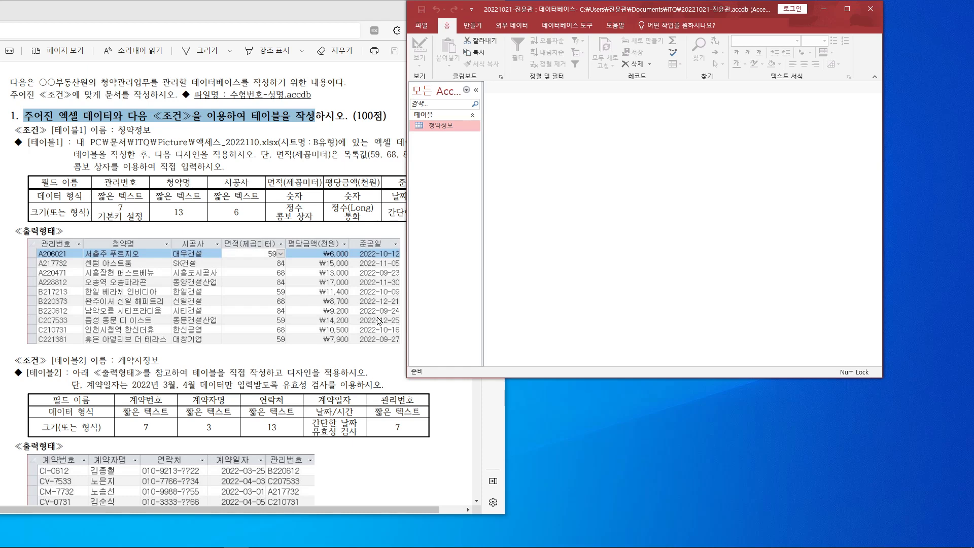
scroll(218, 361, down, 5)
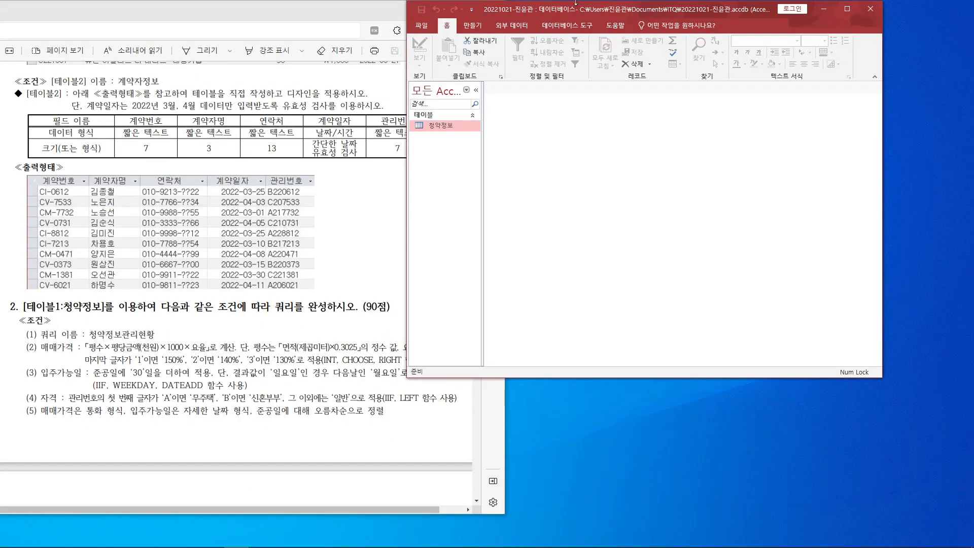
drag(576, 18, 673, 27)
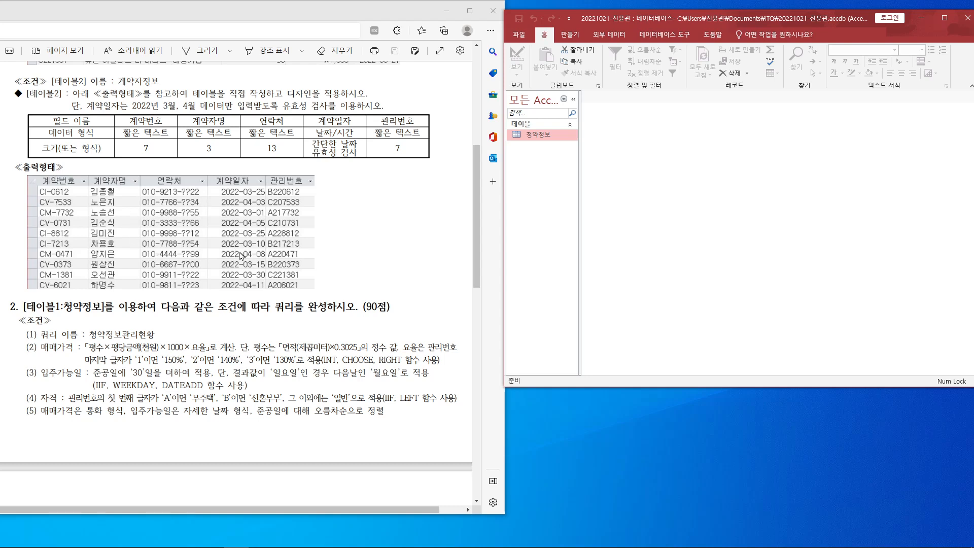
Step: Start a new Design-view table with first field 계약번호 as 짧은 텍스트
click(571, 35)
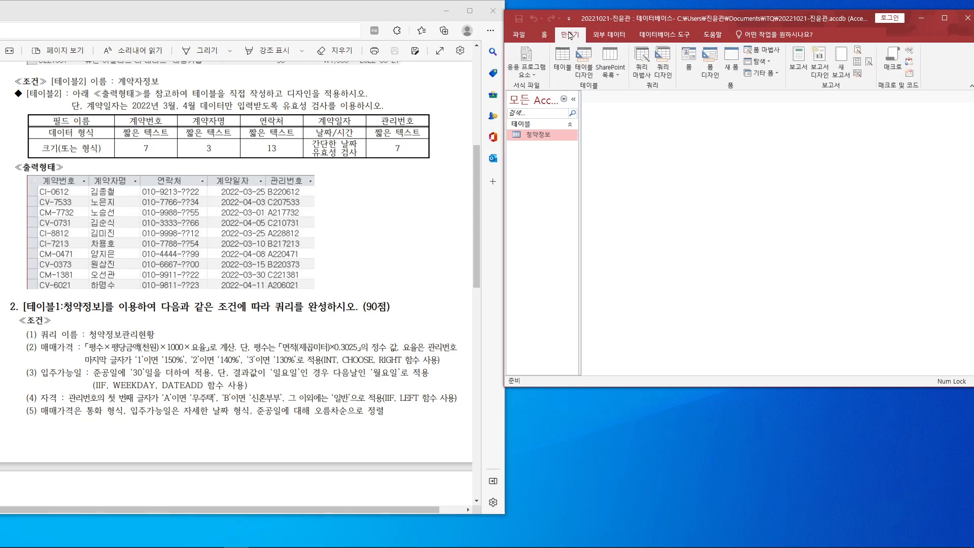
click(589, 60)
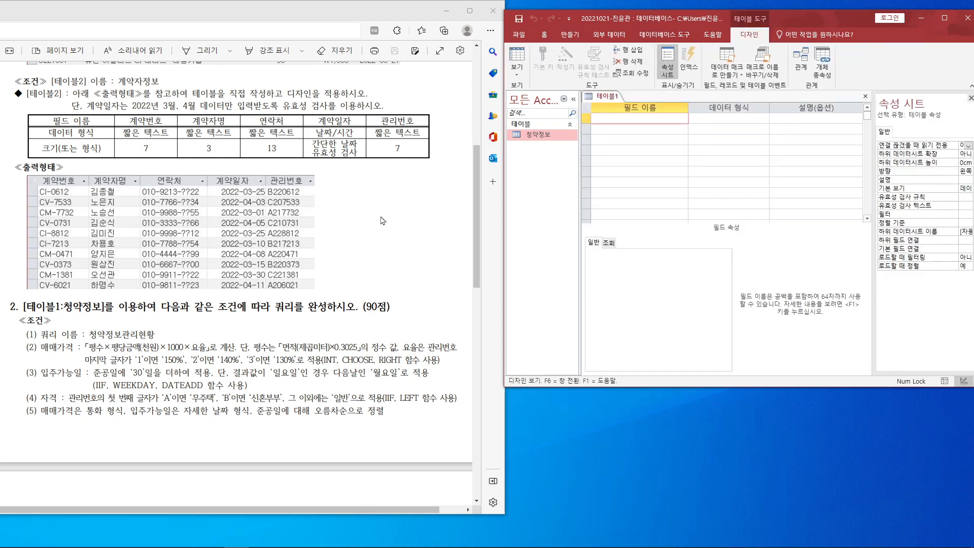
mouse_move(22, 110)
mouse_down()
mouse_move(431, 161)
mouse_move(623, 111)
mouse_move(635, 97)
mouse_up()
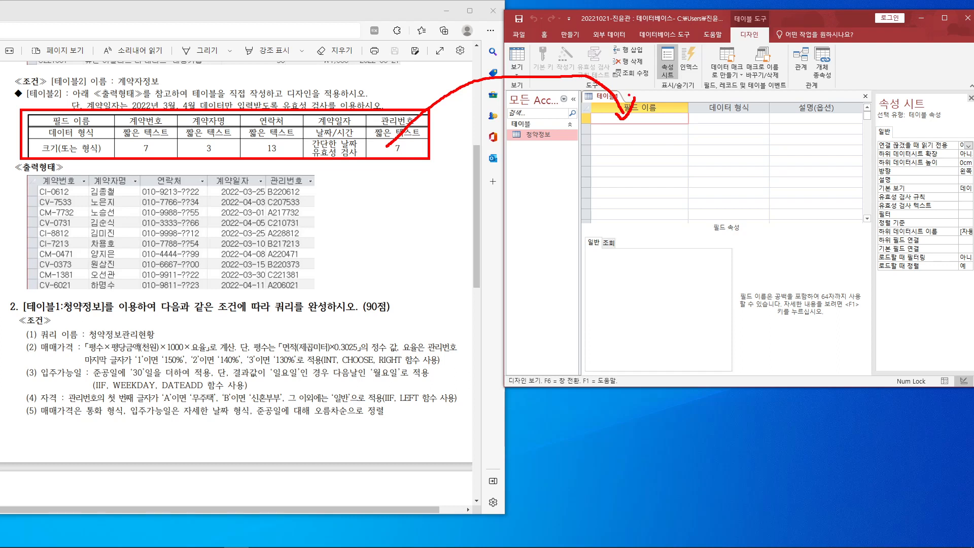
key(Escape)
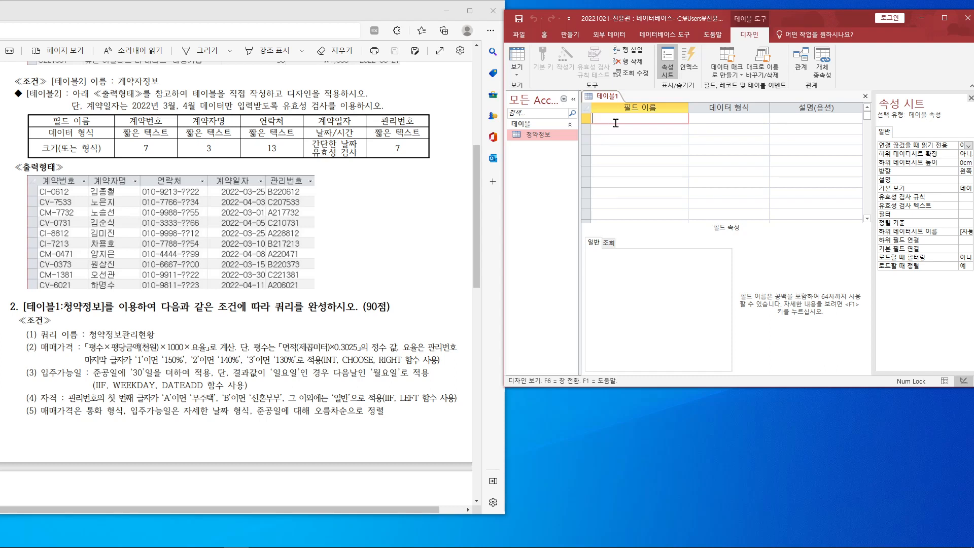
text(r)
text(ㄱ)
text(약ㅂ)
text(호)
key(Tab)
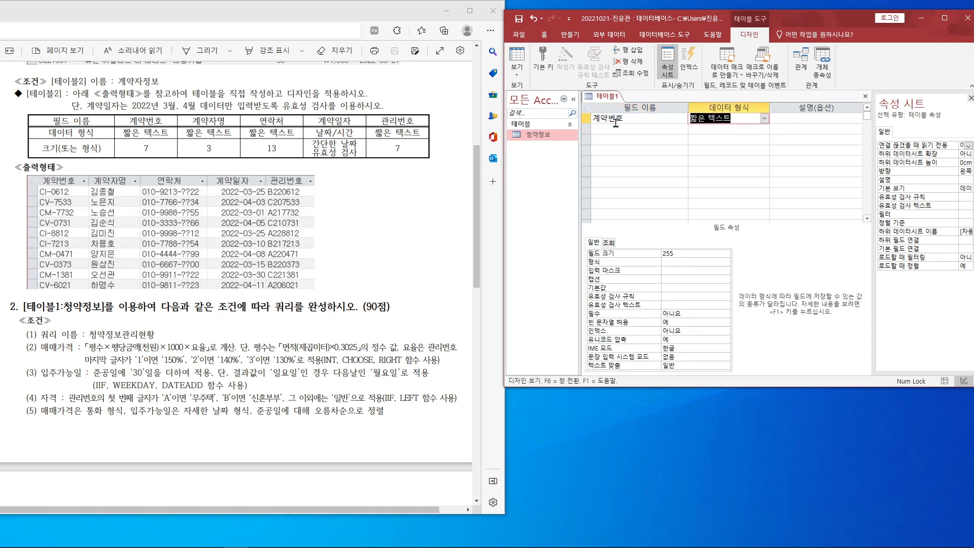
Step: Give 계약번호 field size 7 and IME mode 영숫자 반자
click(647, 255)
drag(647, 257, 650, 259)
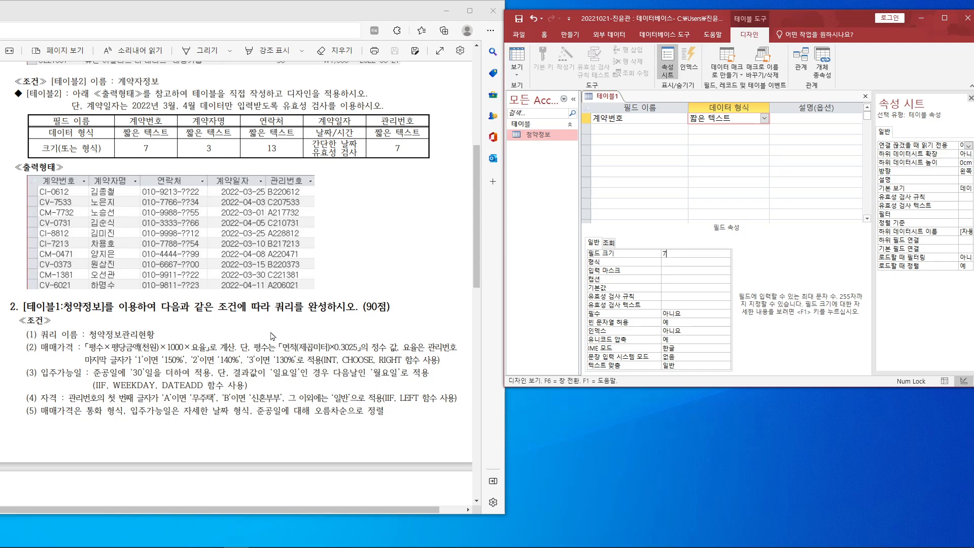
click(669, 349)
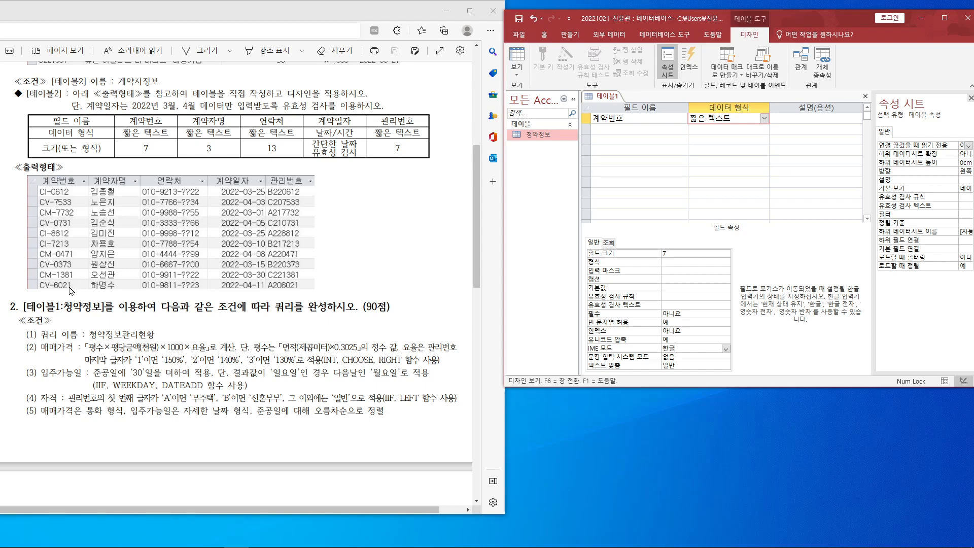
click(727, 349)
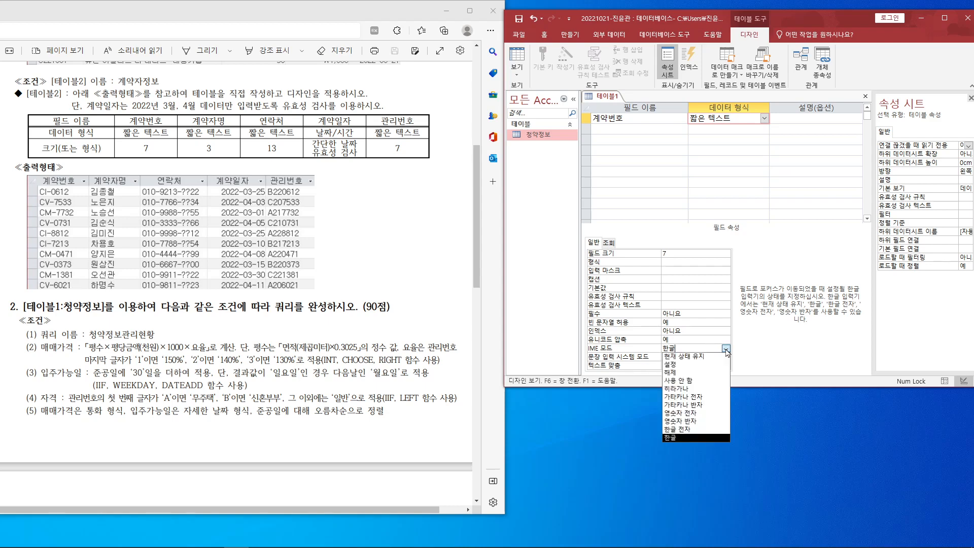
click(695, 421)
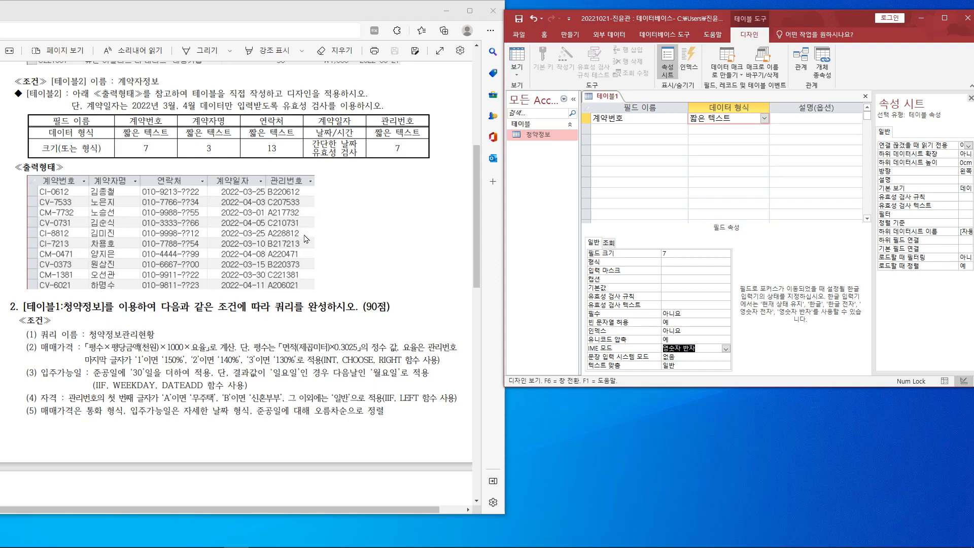
click(633, 128)
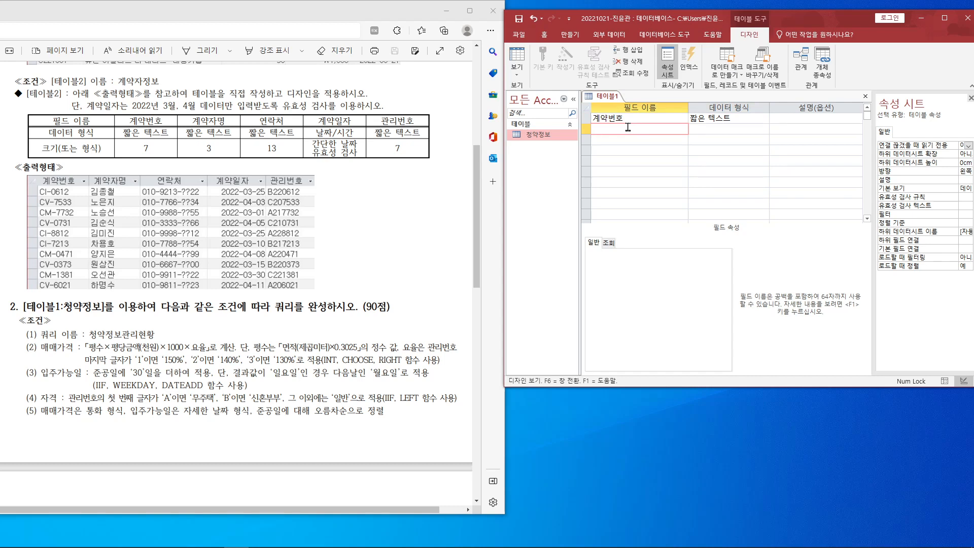
Step: Add text fields 계약자명 with size 3 and 연락처 with size 13
text(ㄱ약자며)
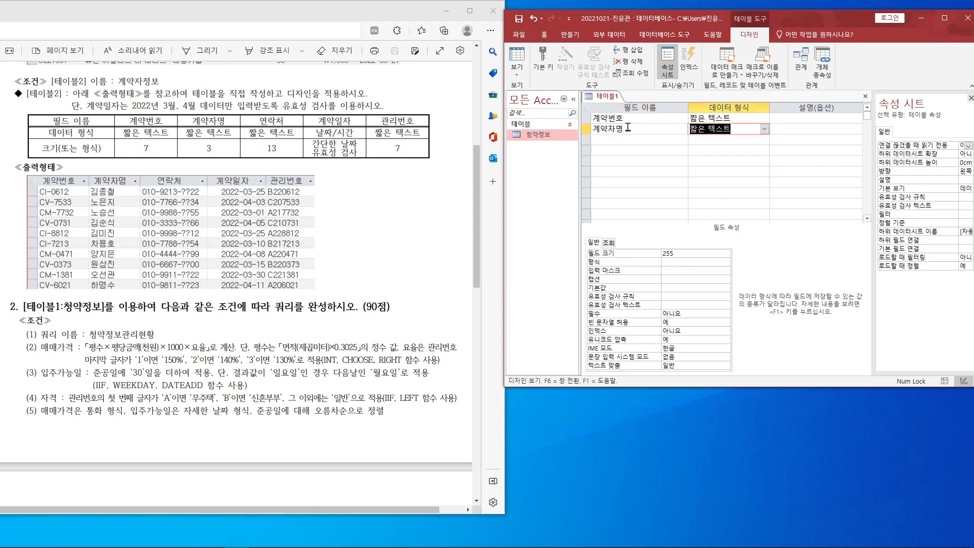
click(649, 253)
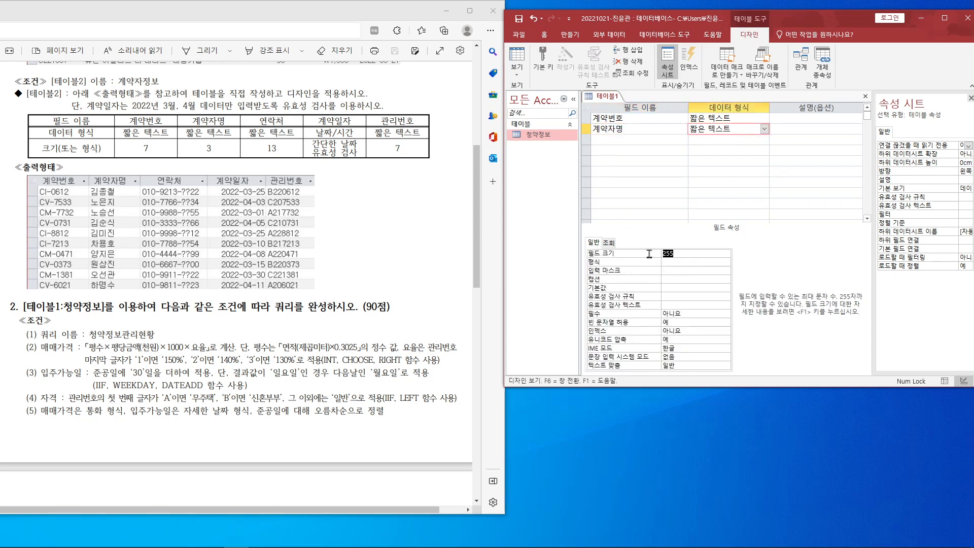
text(3)
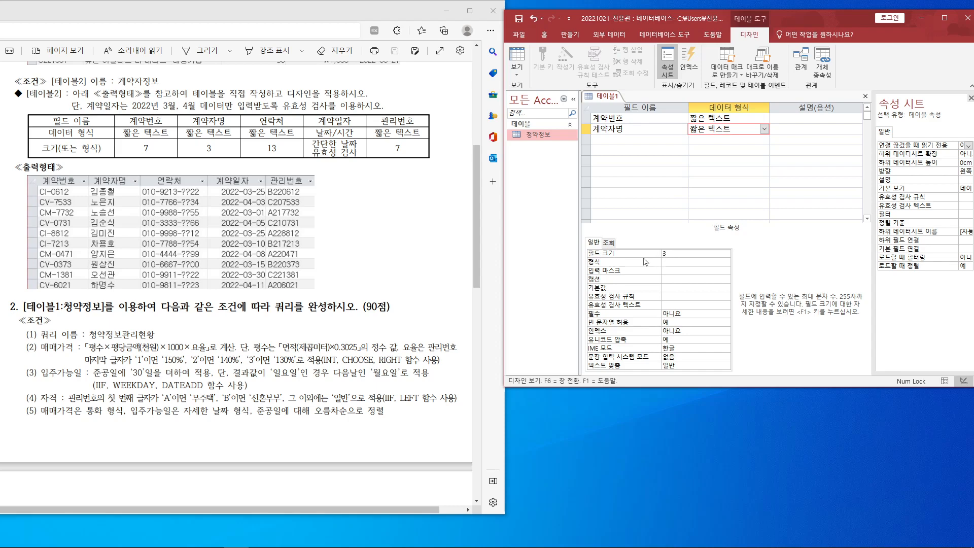
click(641, 140)
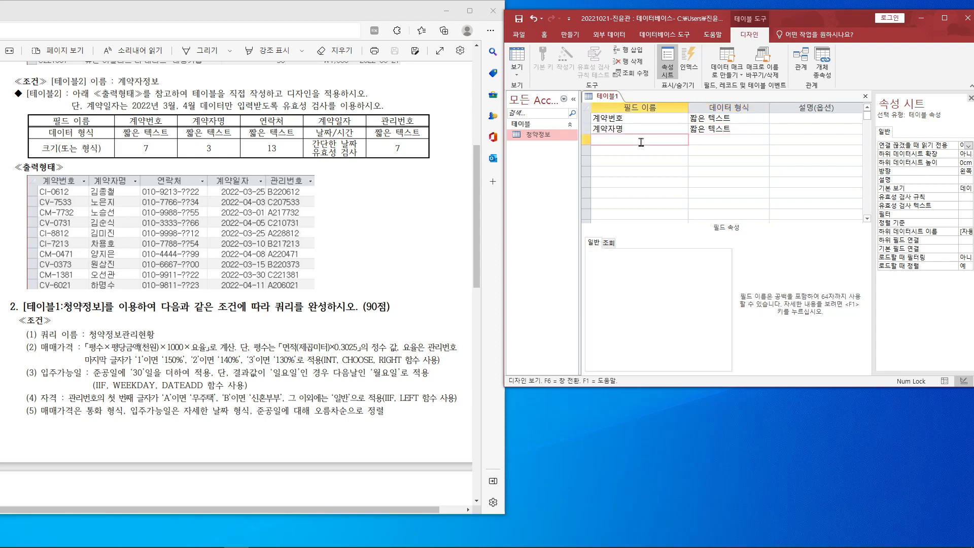
text(연락처)
key(Return)
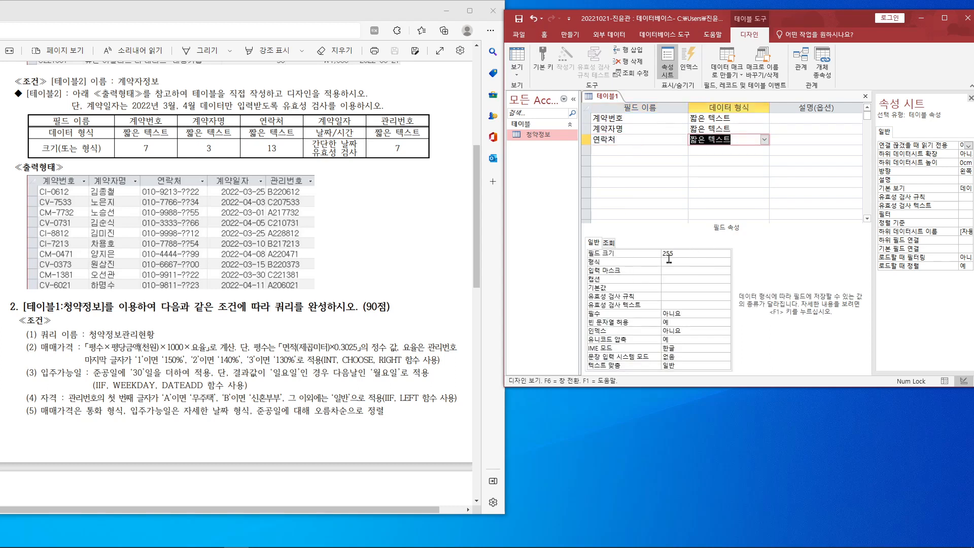
click(652, 254)
text(13)
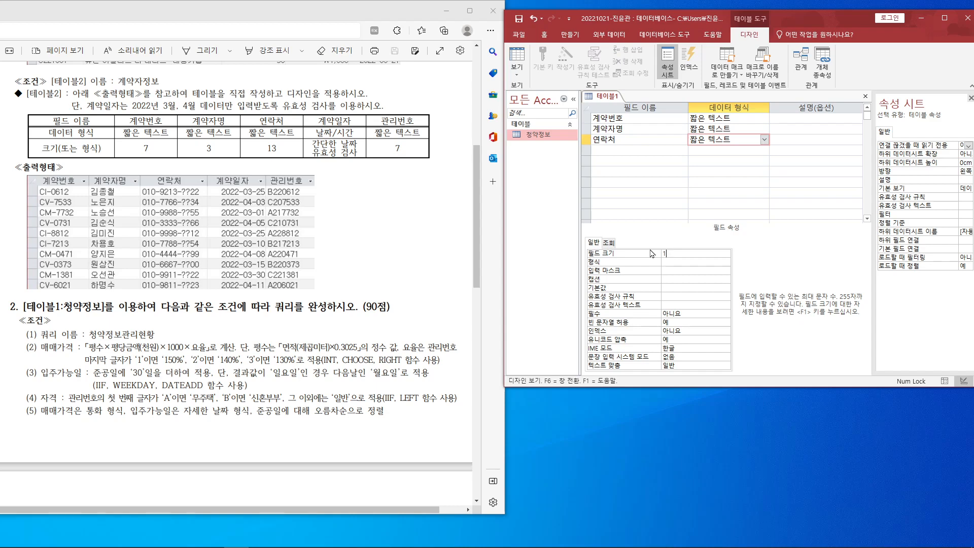
Step: Add a fourth field named 계약일자 below 연락처
click(655, 152)
text(계)
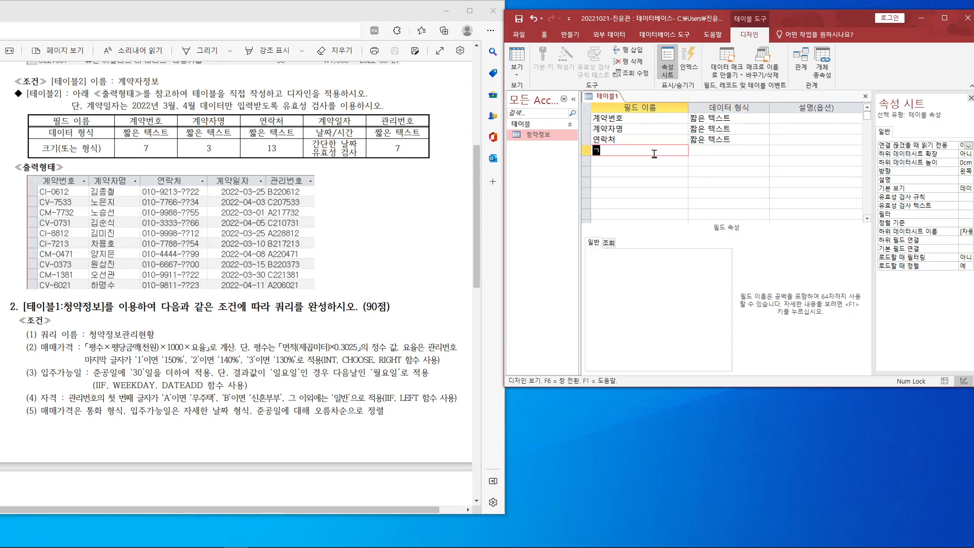
text(약일자)
key(Tab)
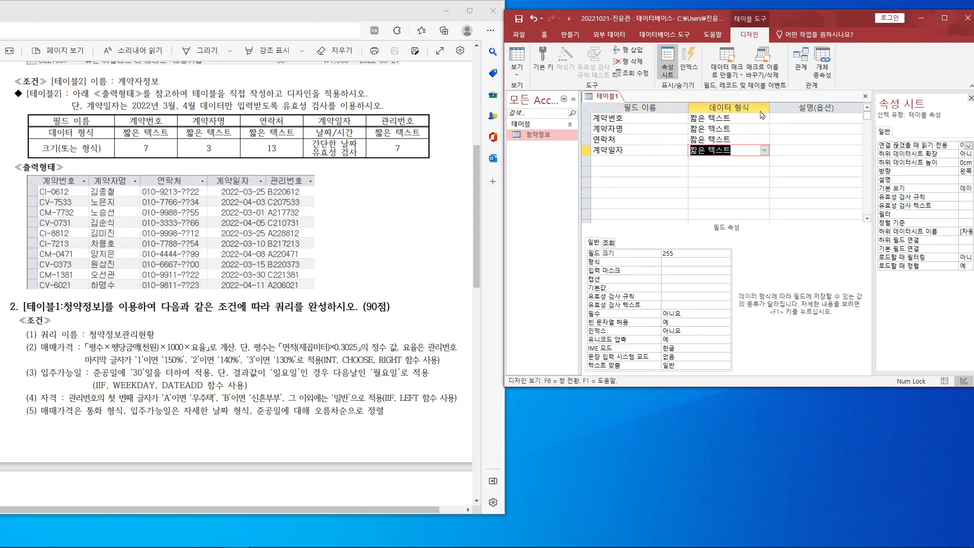
Step: Make 계약일자 a 날짜/시간 field formatted as 간단한 날짜
click(764, 150)
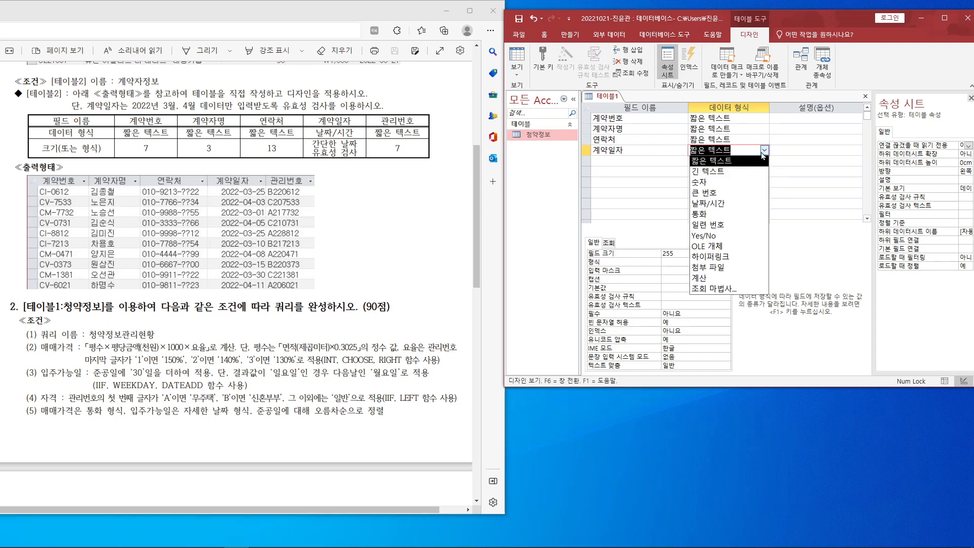
click(717, 203)
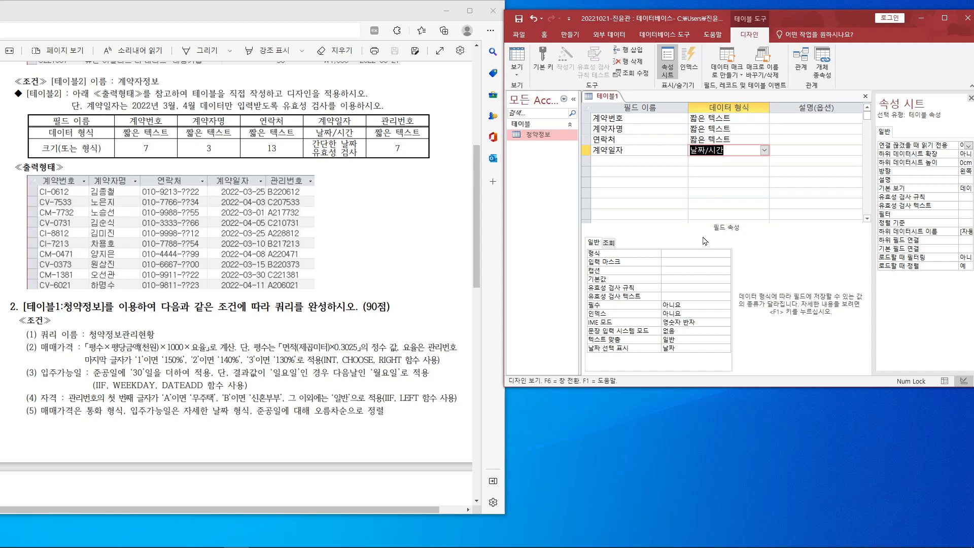
click(714, 253)
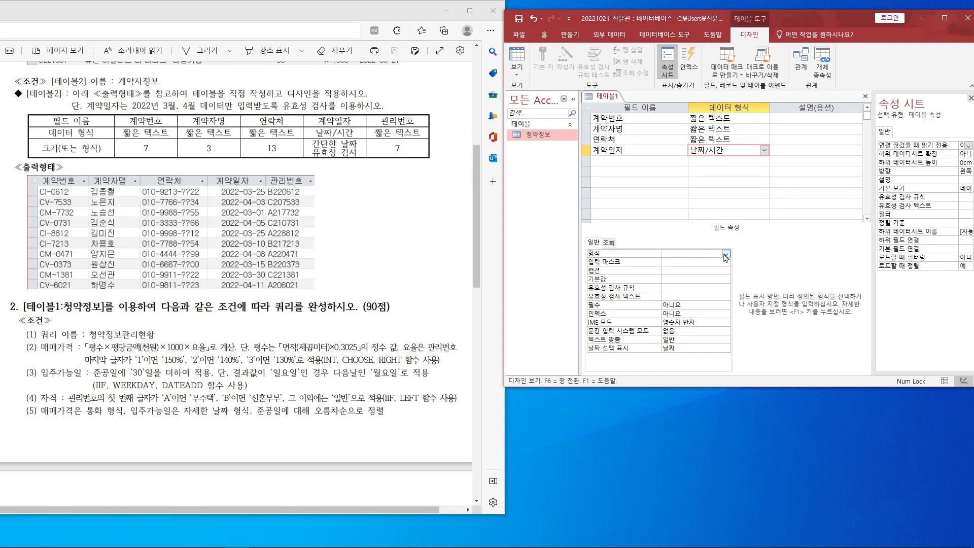
click(726, 254)
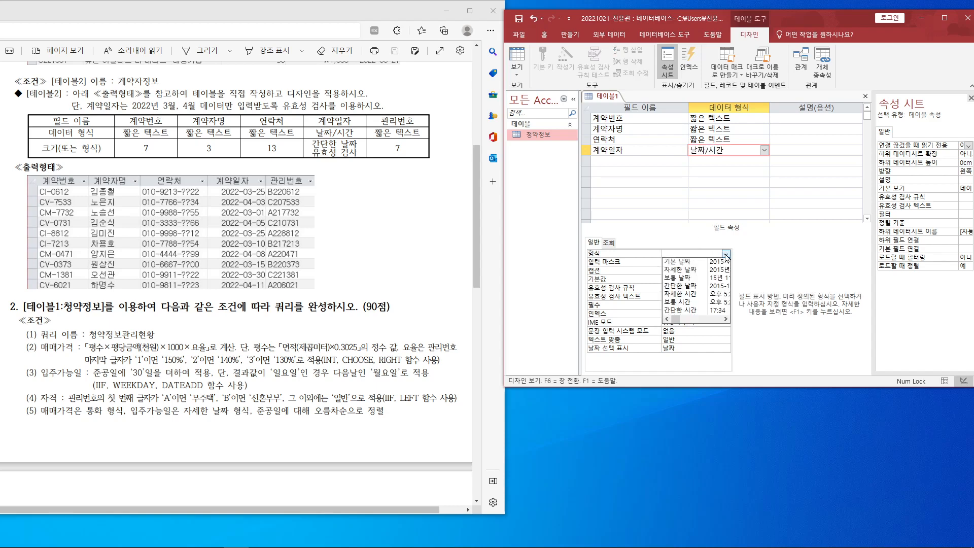
click(702, 287)
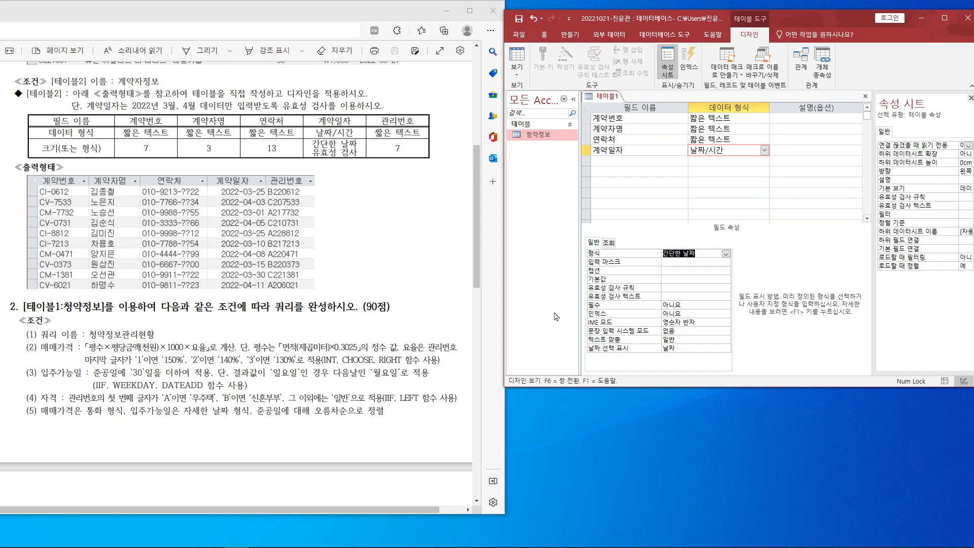
click(682, 287)
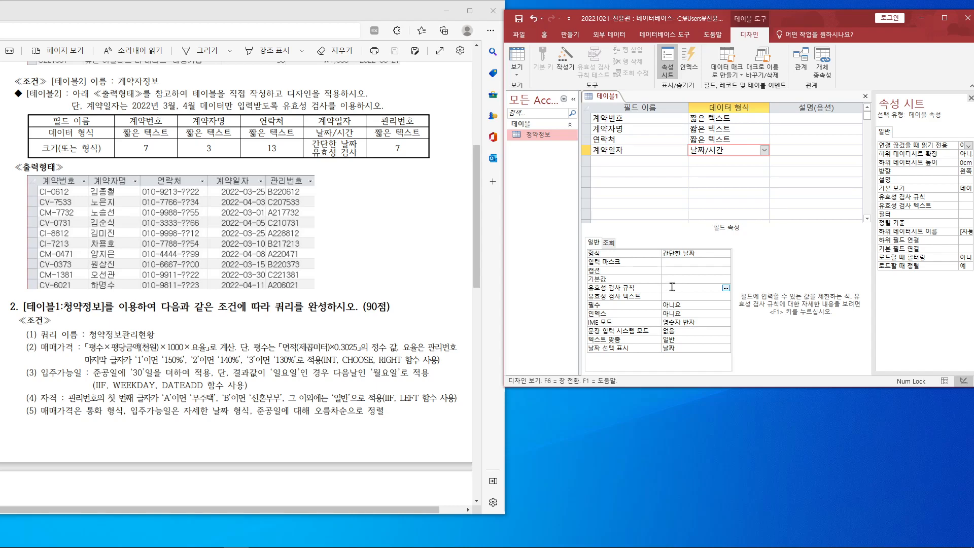
Step: Open 계약일자's validation rule in the Zoom box with 14-point text
right_click(672, 287)
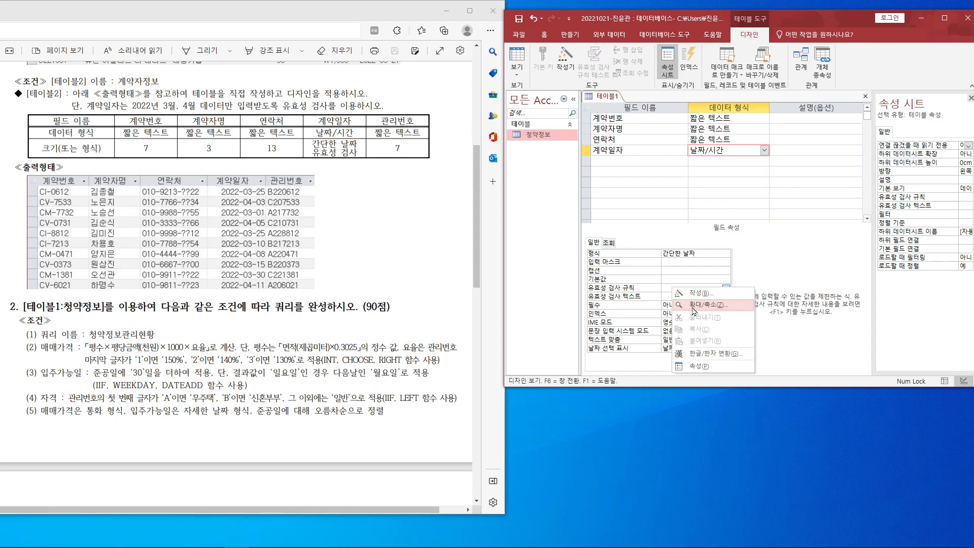
click(730, 289)
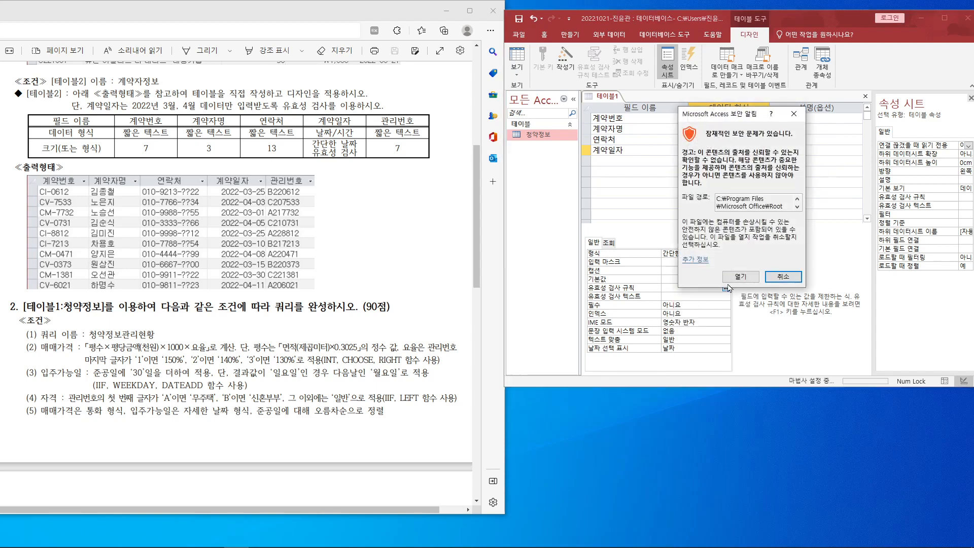
click(741, 277)
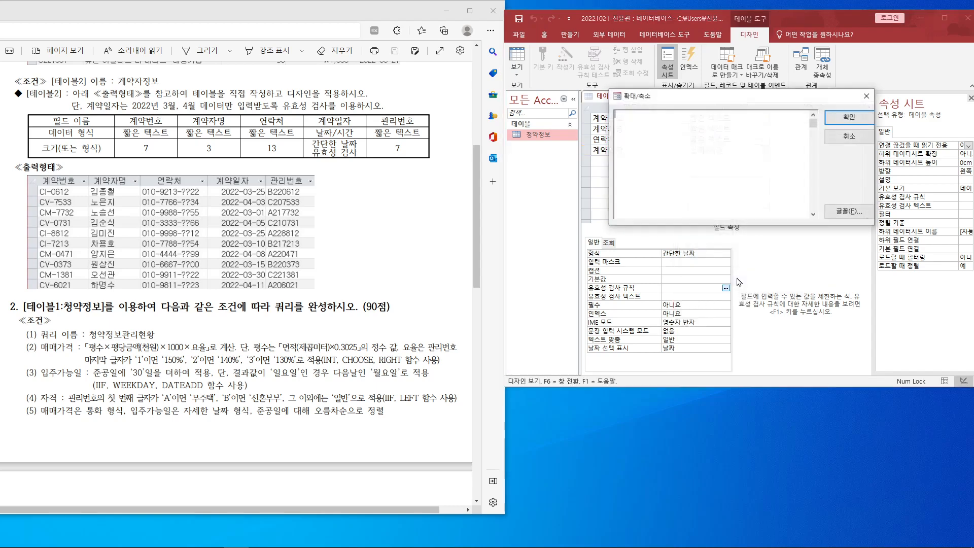
click(842, 219)
click(812, 233)
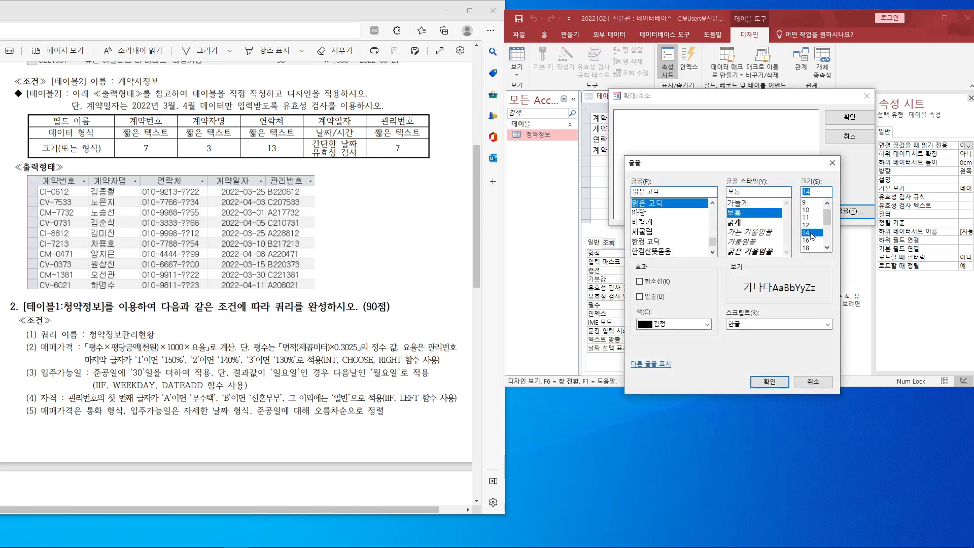
click(769, 381)
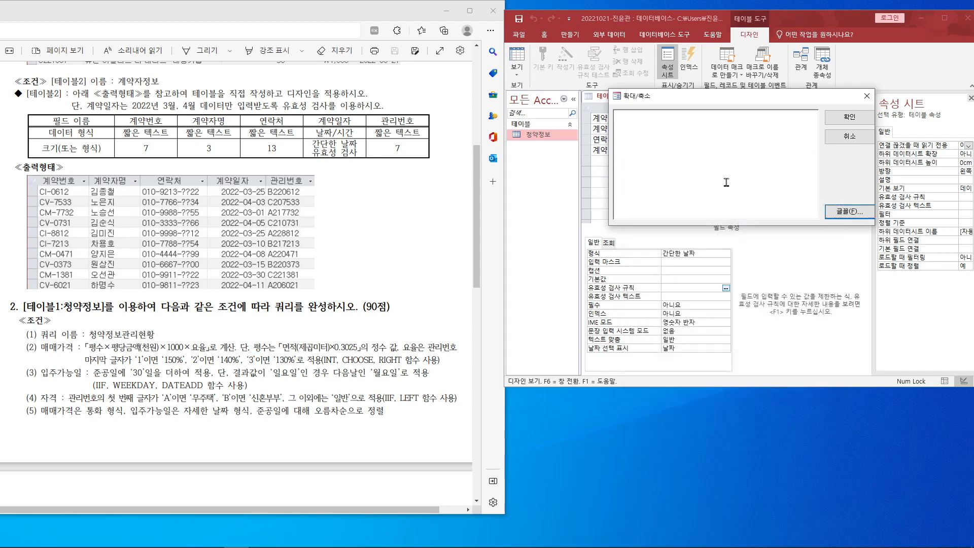
drag(721, 99, 548, 103)
Step: Enter the rule >=2022-3-1 and <=2022-4-30
click(472, 132)
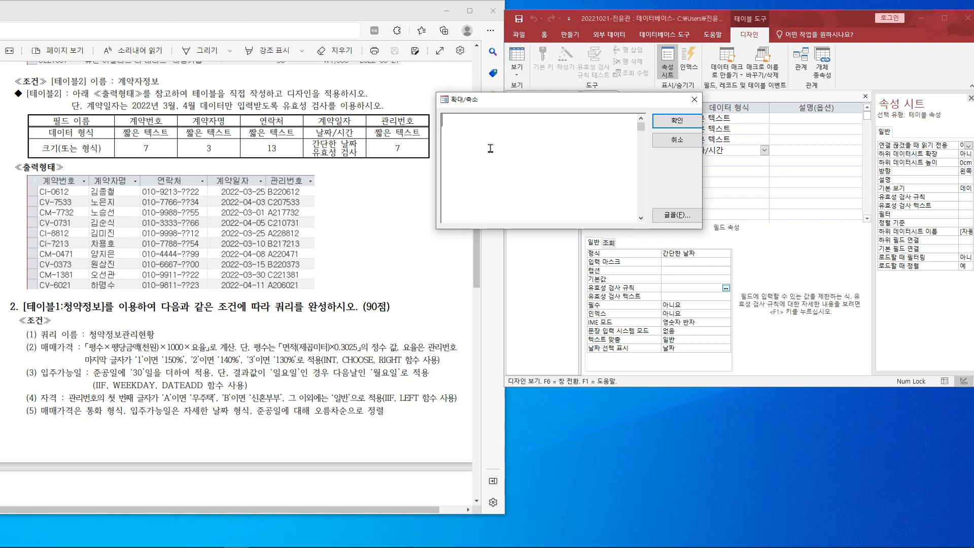
text(>=2022-3-1)
text(and <=)
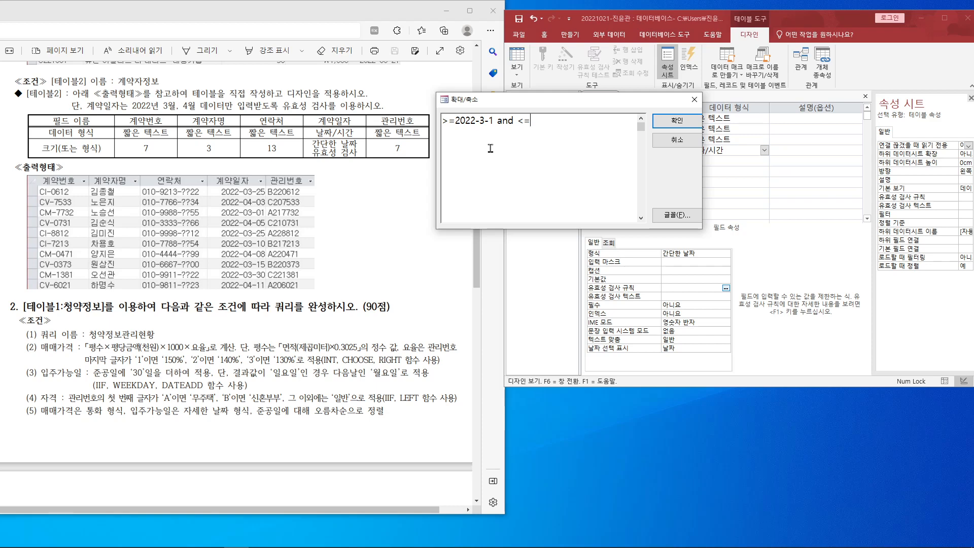
text(2022-4-30)
Step: Apply the rule and reopen Zoom to confirm it reads >=#2022-03-01# And <=#2022-04-30#
click(678, 122)
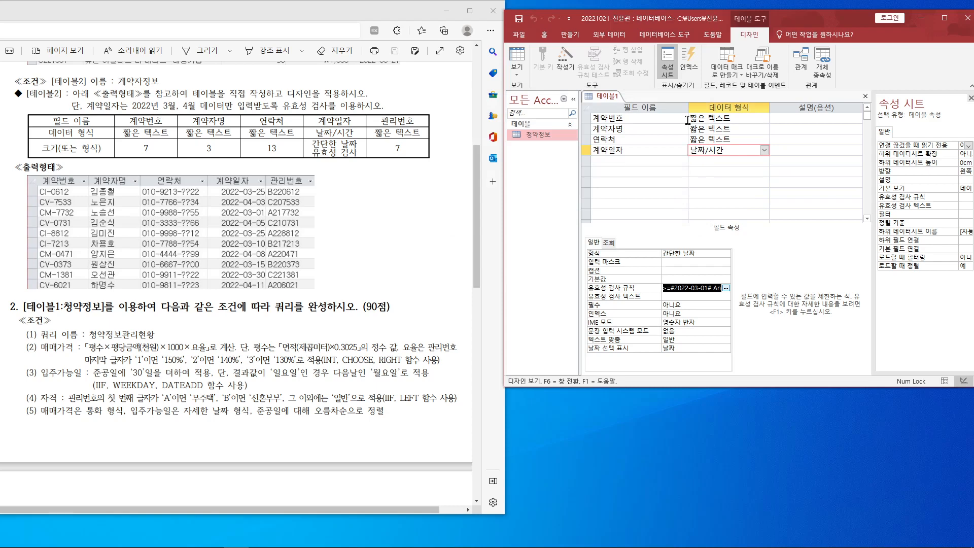
click(696, 289)
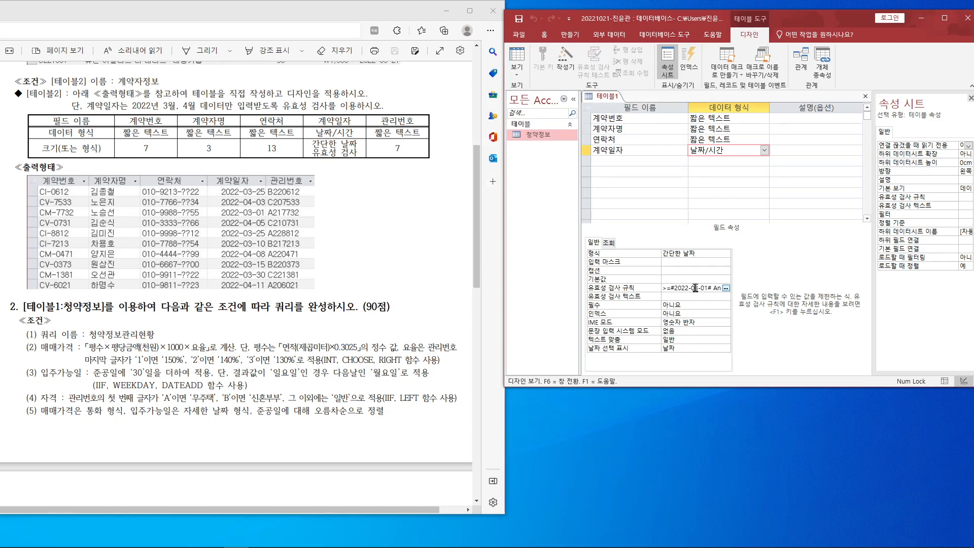
right_click(697, 290)
click(713, 306)
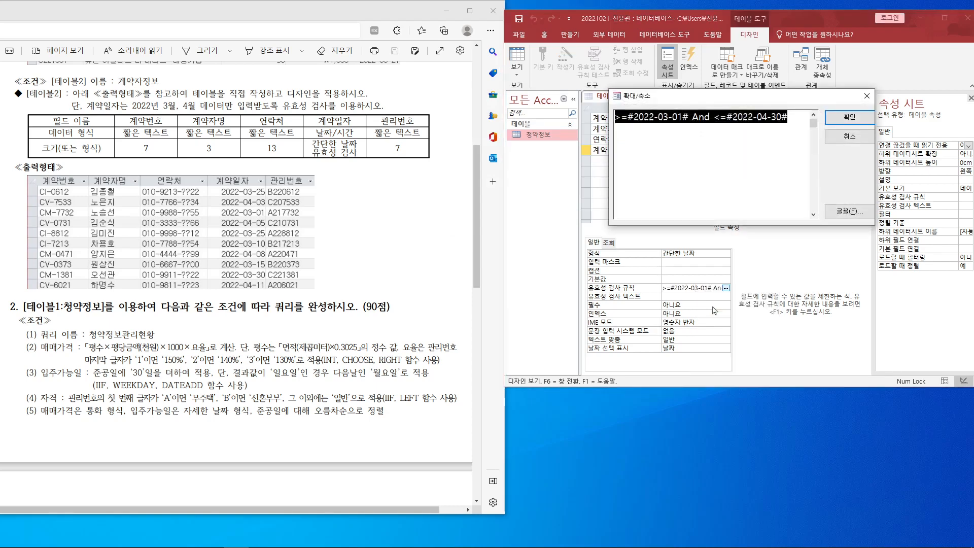
click(759, 162)
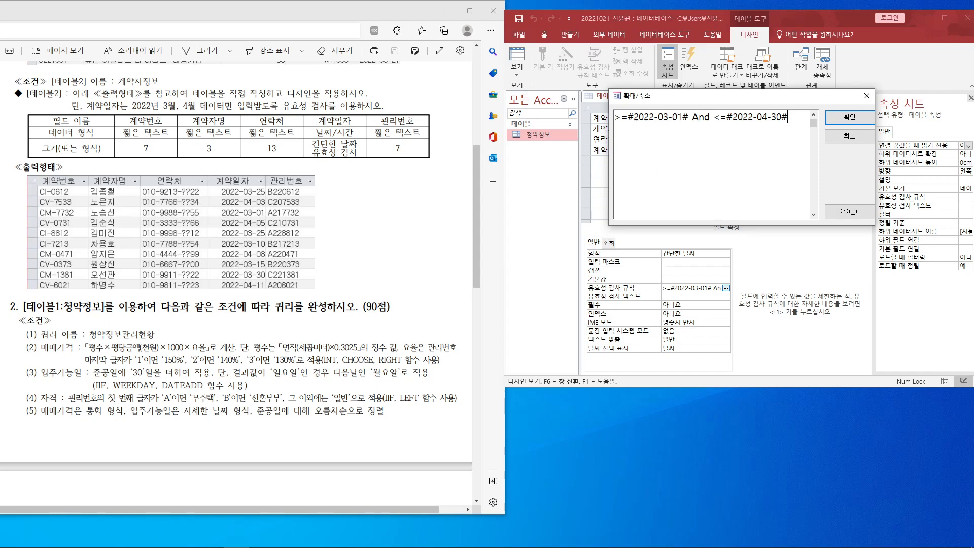
mouse_move(614, 104)
mouse_down()
mouse_move(783, 122)
mouse_move(795, 135)
mouse_up()
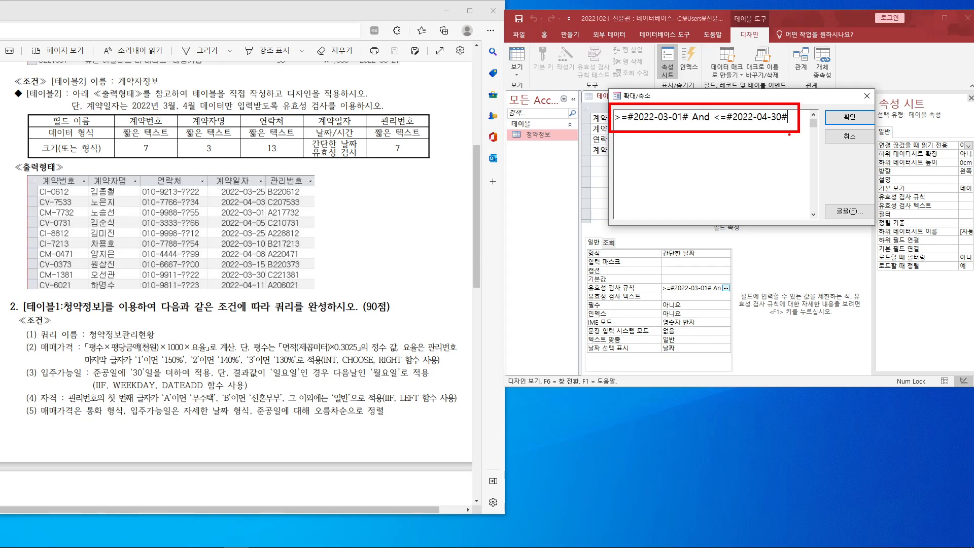
mouse_move(628, 103)
mouse_down()
mouse_move(639, 91)
mouse_move(684, 106)
mouse_move(699, 124)
mouse_up()
key(Escape)
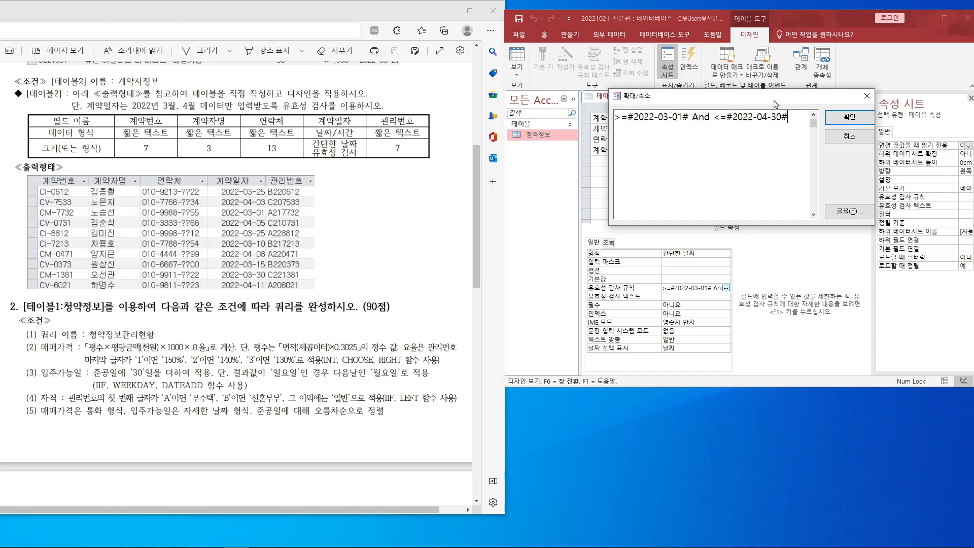
click(861, 118)
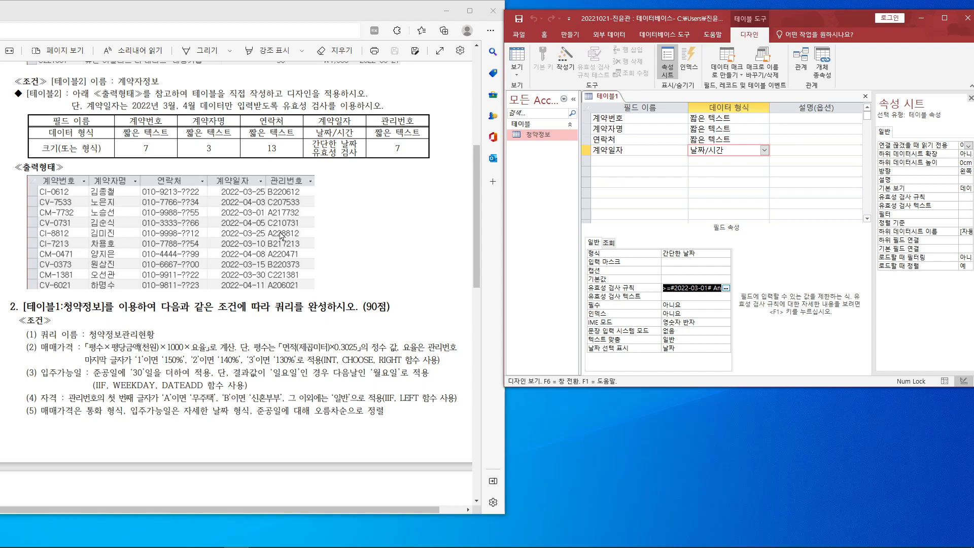
Step: Add a fifth field 관리번호 with field size 7
click(628, 162)
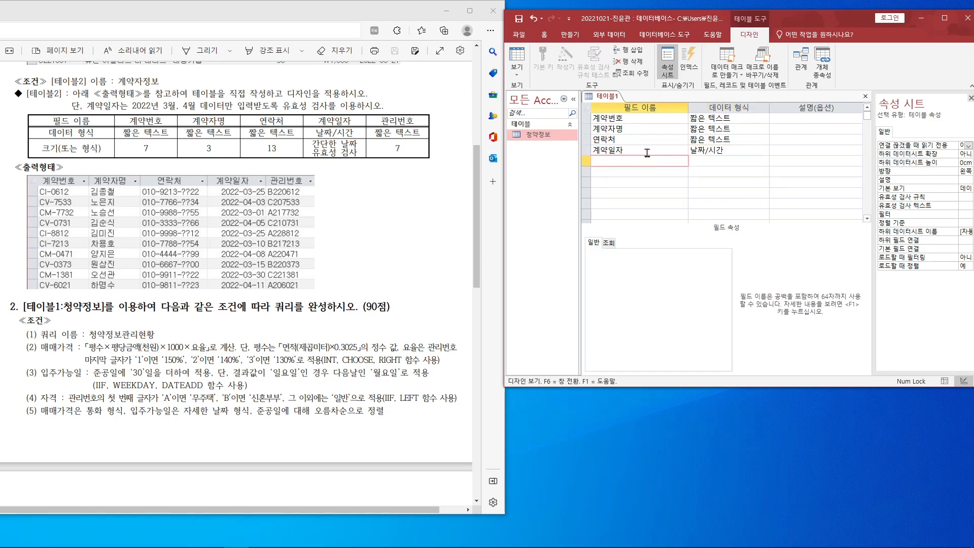
text(rh)
key(BackSpace)
key(BackSpace)
text(관리버ㄴ호)
key(Return)
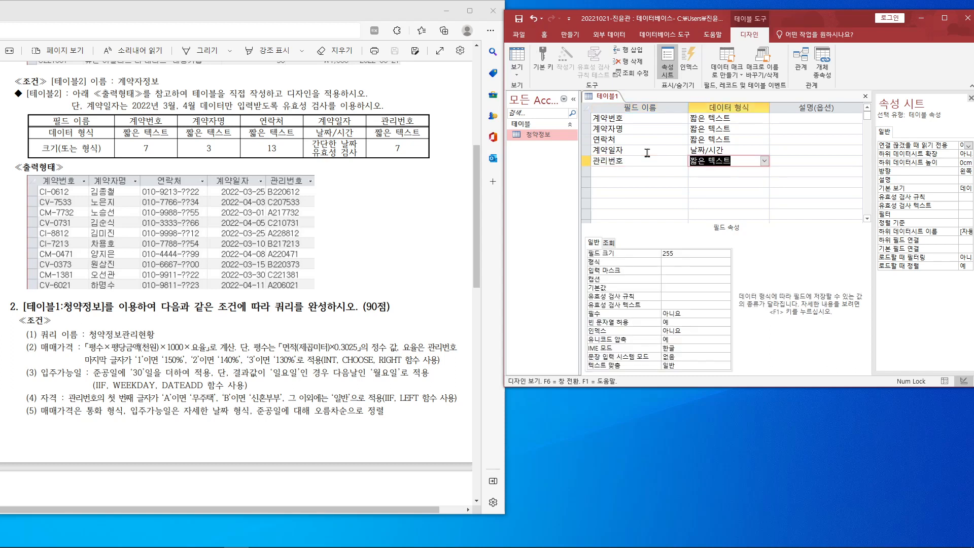
click(687, 254)
click(644, 250)
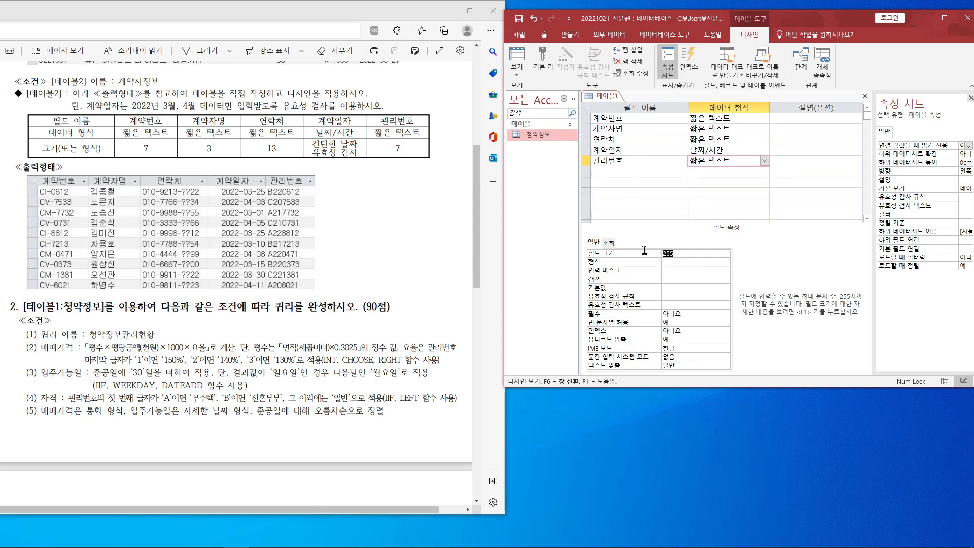
text(7)
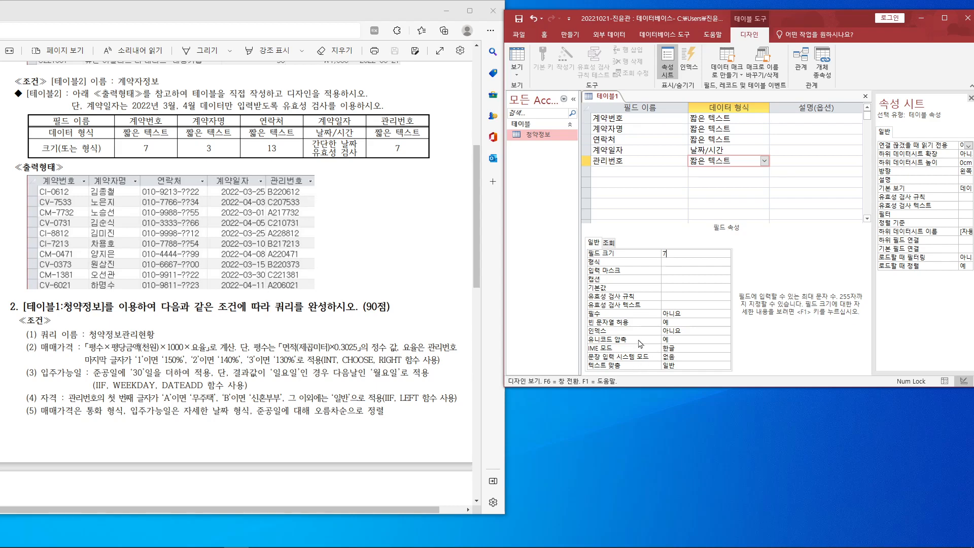
Step: Set 관리번호's IME mode to 영숫자 반자
click(720, 349)
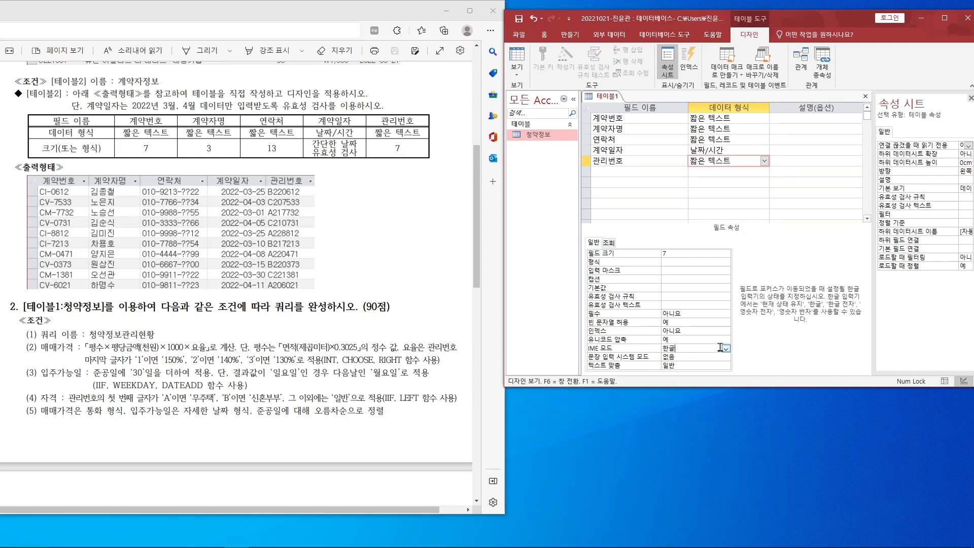
click(726, 349)
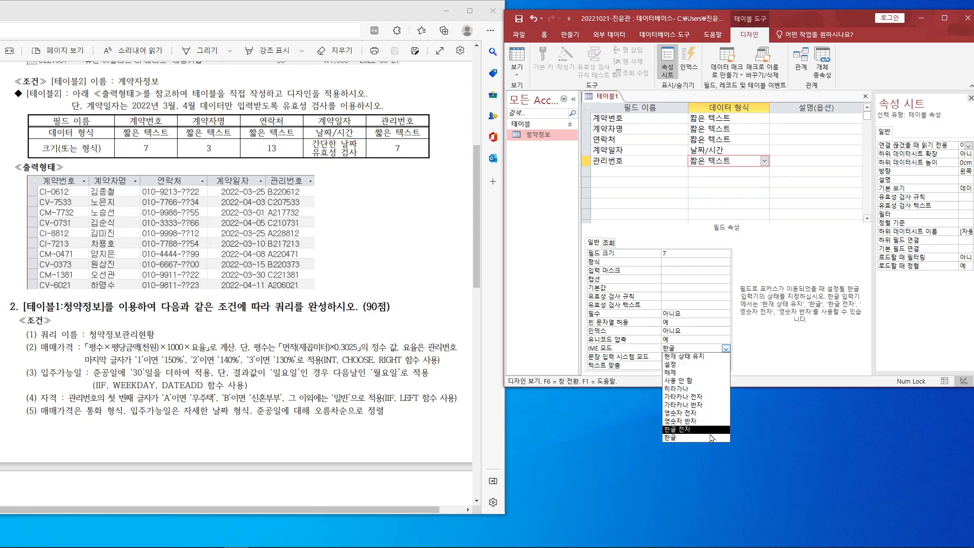
click(683, 422)
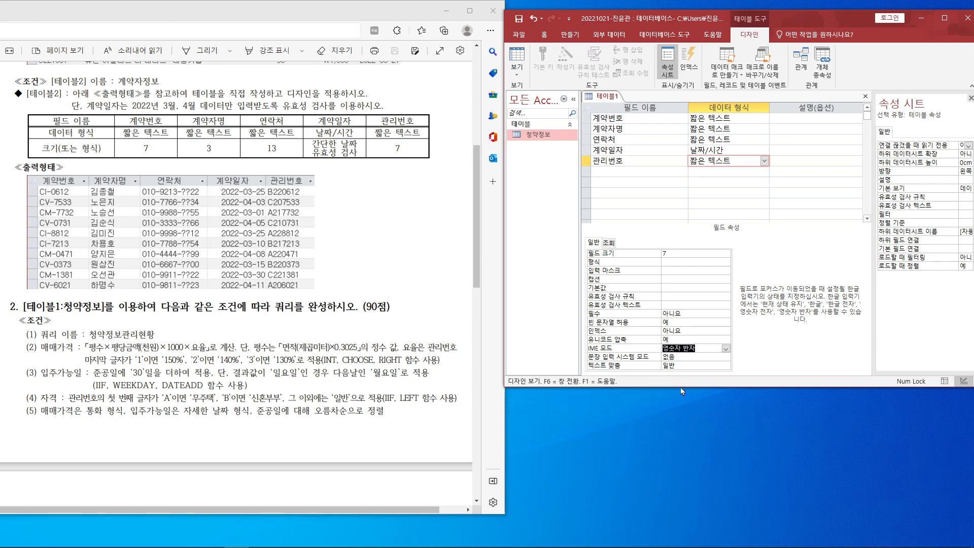
Step: Switch the new table to Datasheet view, saving it as 계약자정보 without a primary key
right_click(610, 96)
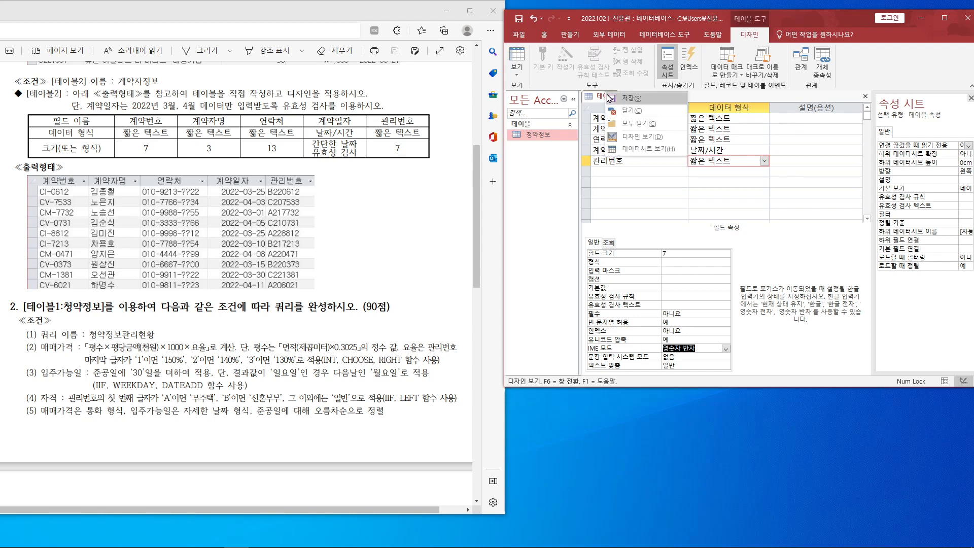
click(635, 149)
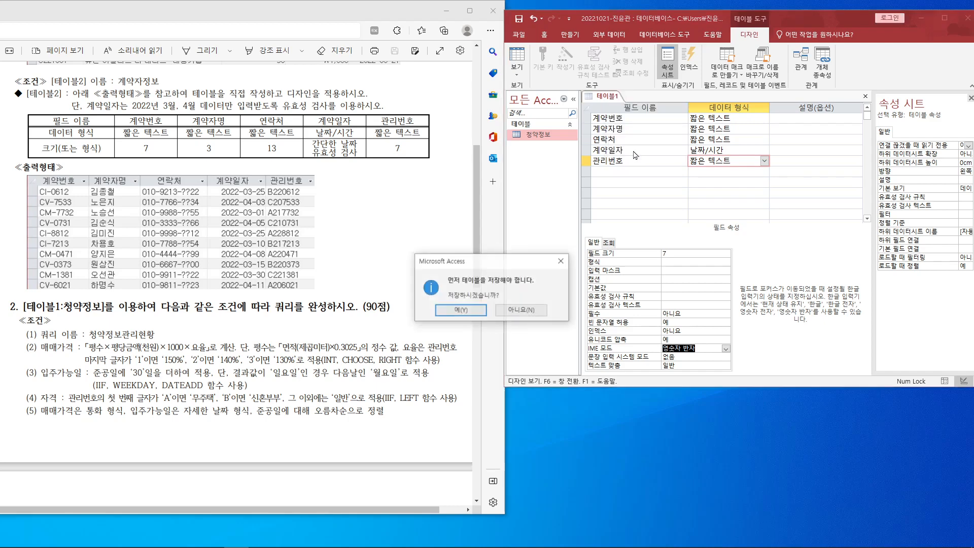
click(461, 311)
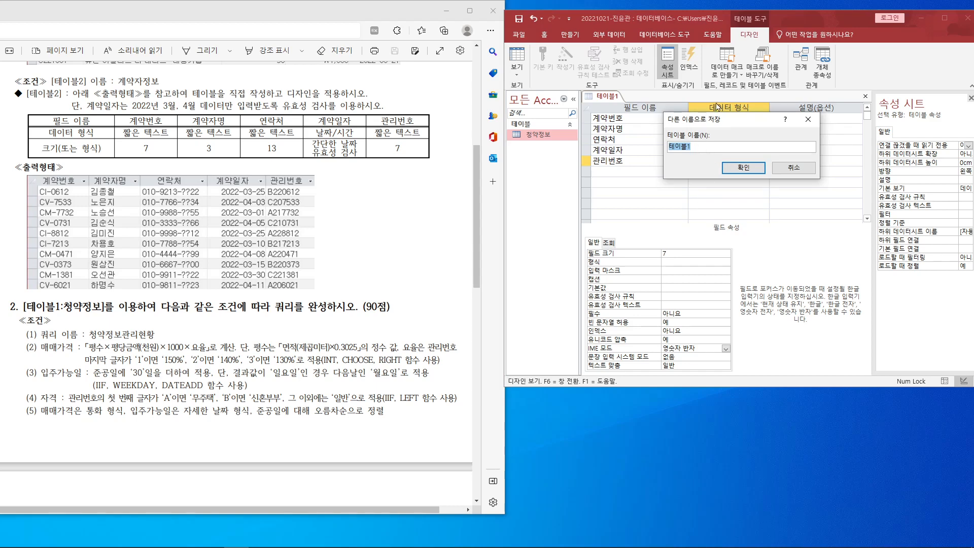
drag(736, 124, 287, 119)
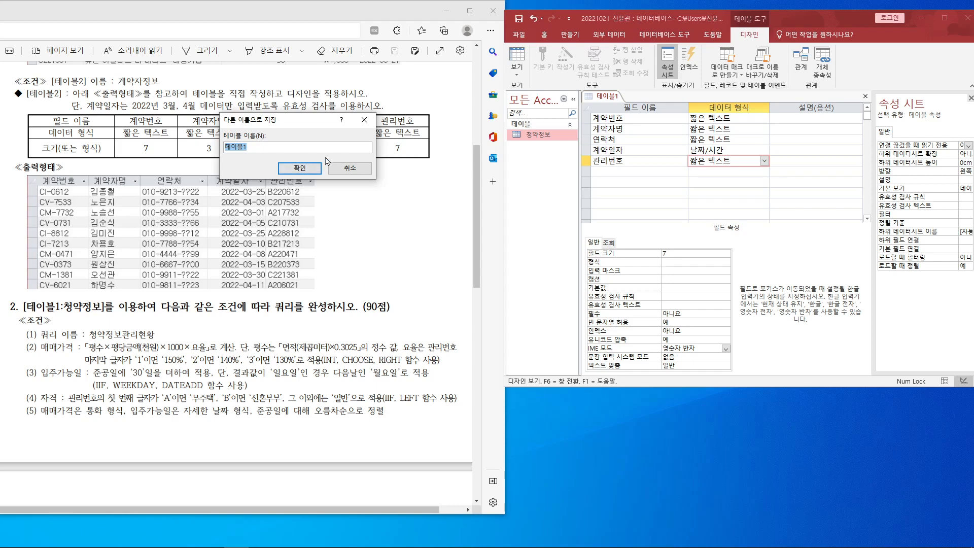
text(처)
text(약자정보)
click(308, 171)
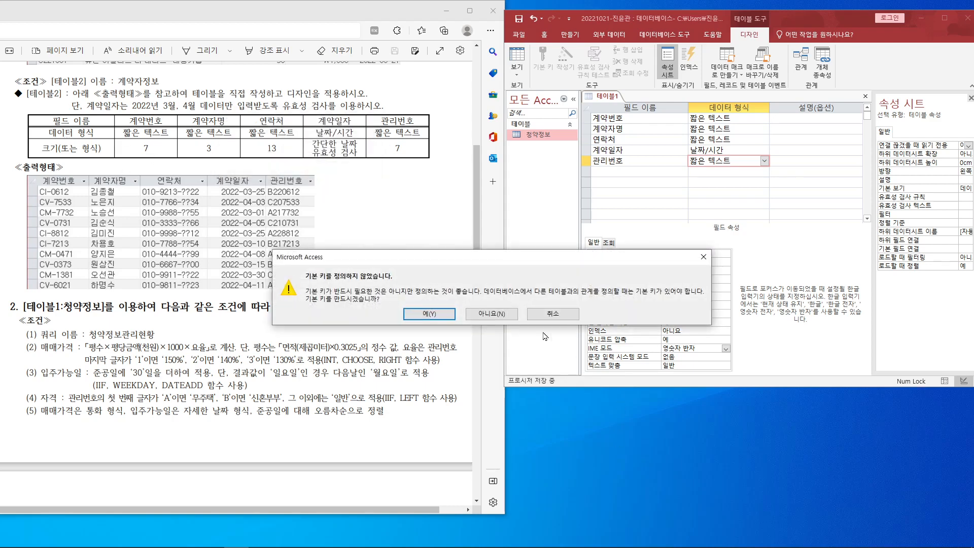
click(483, 315)
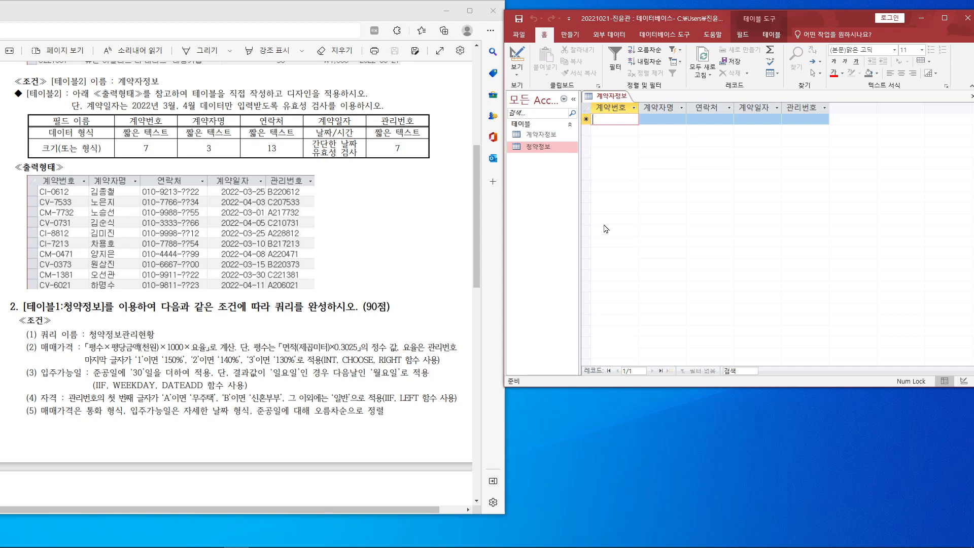
Step: Enter the 계약번호 values in capitals, including CI-0612, CV-7533, CM-7732 and CV-0731
key(Caps_Lock)
text(ㅊ)
key(Hangul)
key(BackSpace)
text(CI)
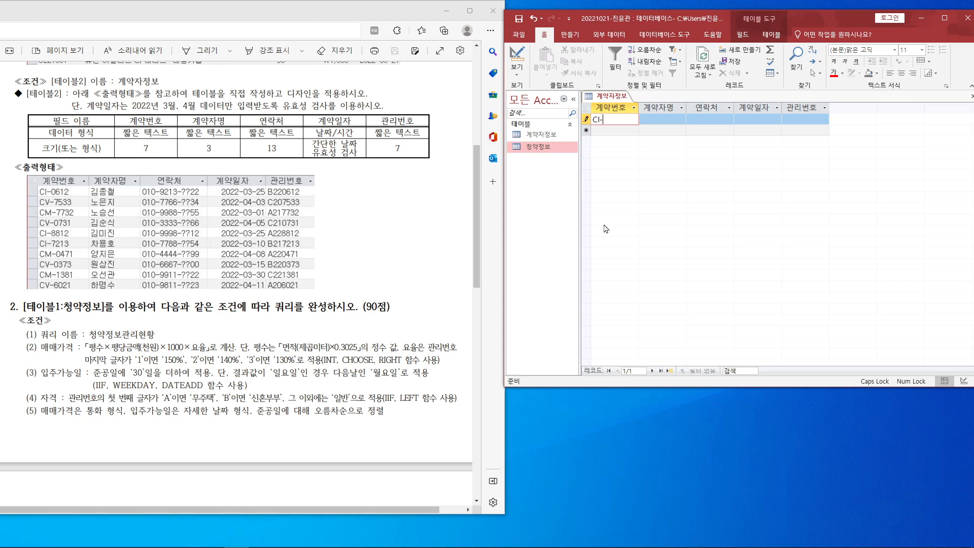
text(-0612)
key(Down)
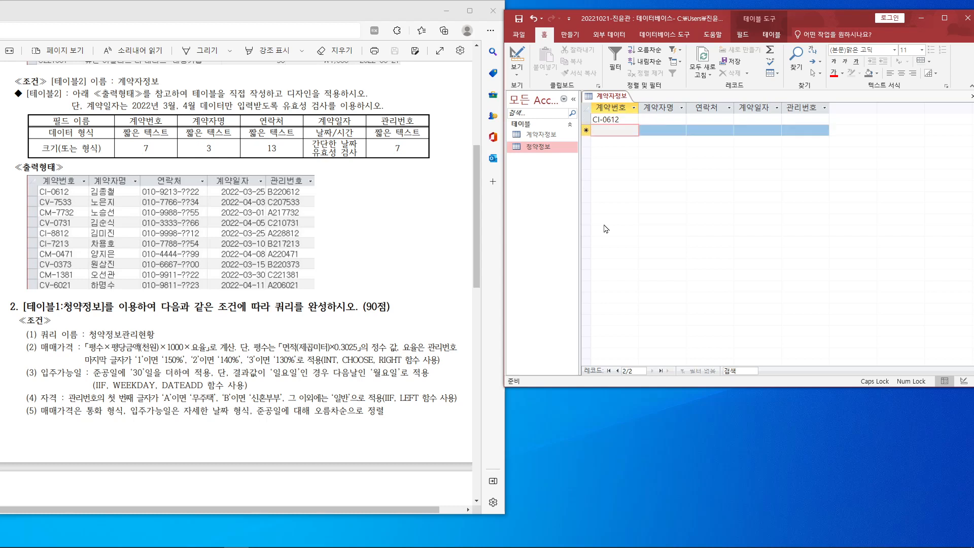
text(V)
key(BackSpace)
text(CV-7533)
key(Down)
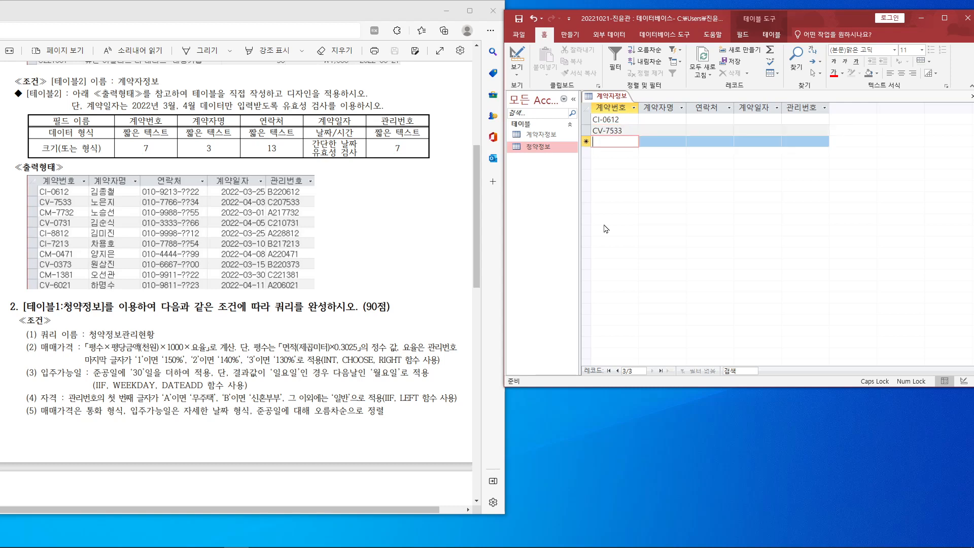
text(CM)
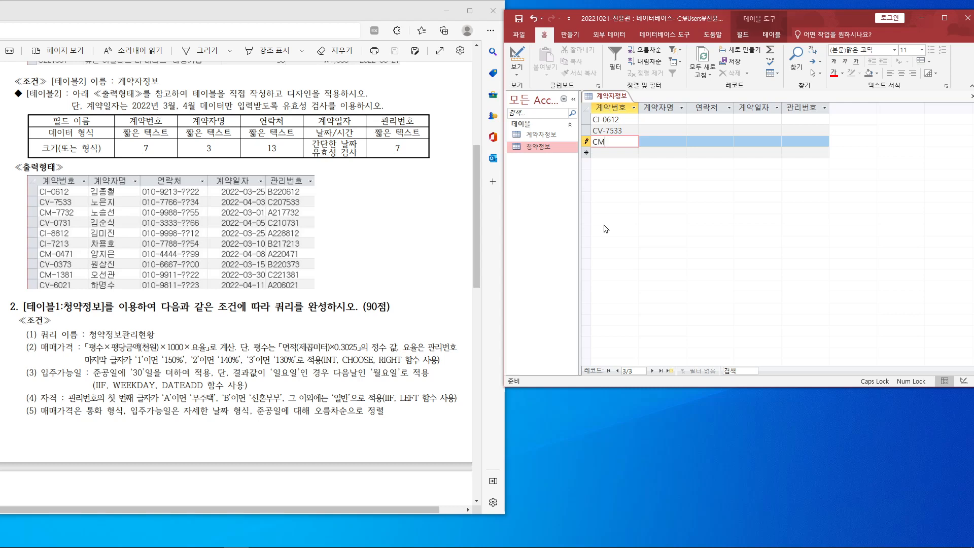
text(-7732)
key(Down)
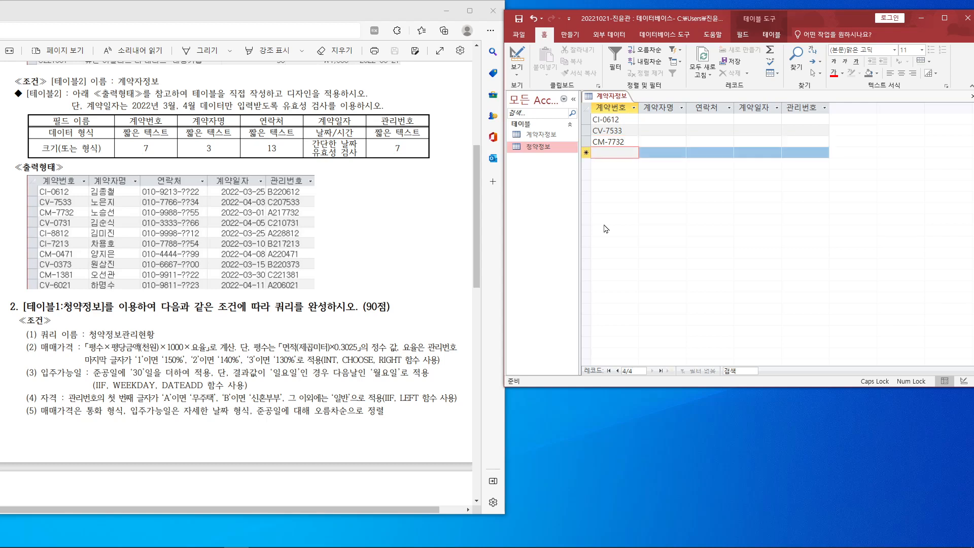
text(CV)
text(-0731)
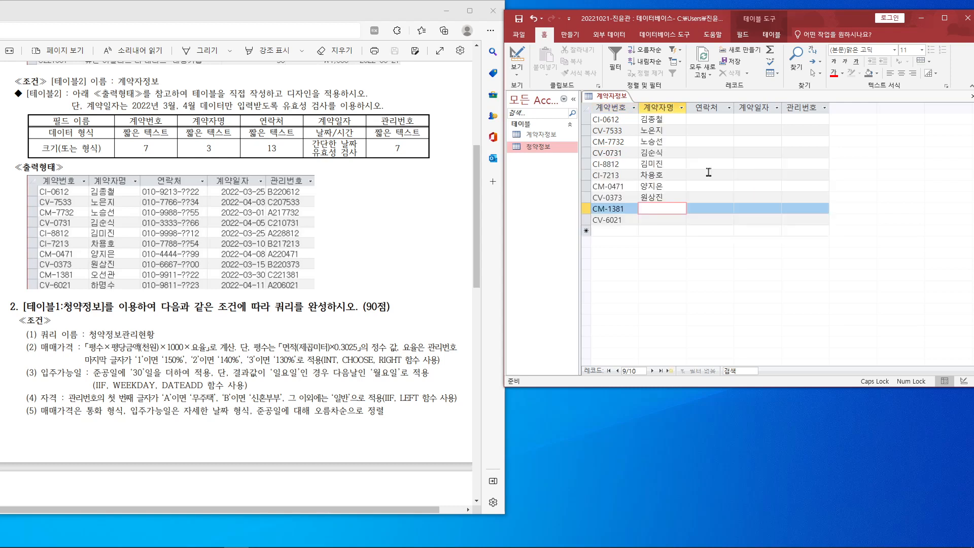
Step: Fill in the 계약자명 column with each record's contractor name
text(오선관)
key(Down)
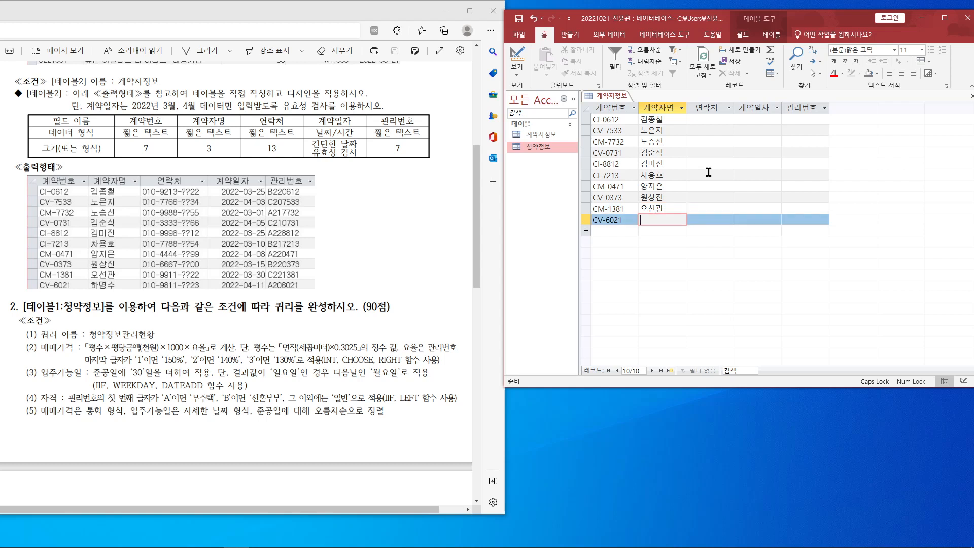
text(하명수)
Step: Enter each record's contact phone number in 연락처, widening that column to fit
click(716, 120)
text(01)
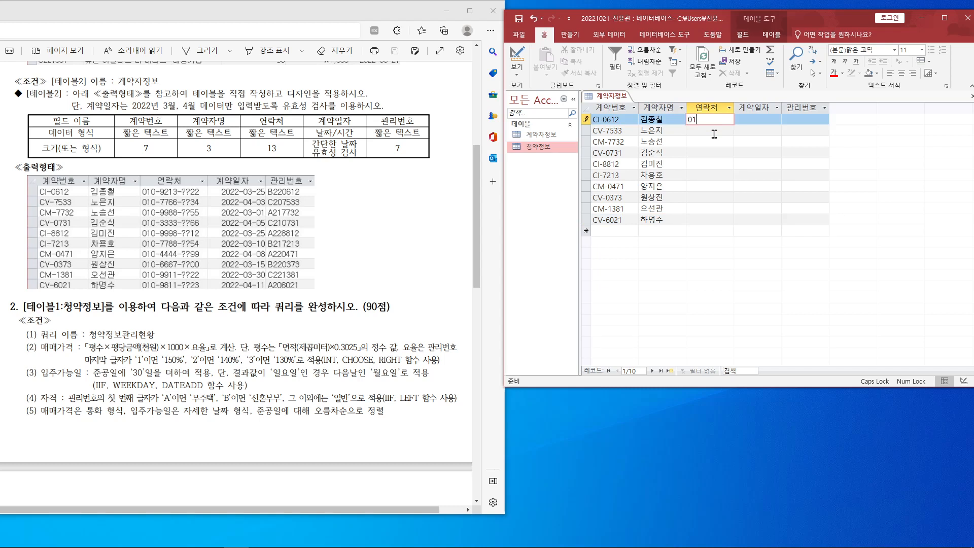
text(0-)
text(9213-??22)
click(715, 134)
drag(734, 108, 746, 108)
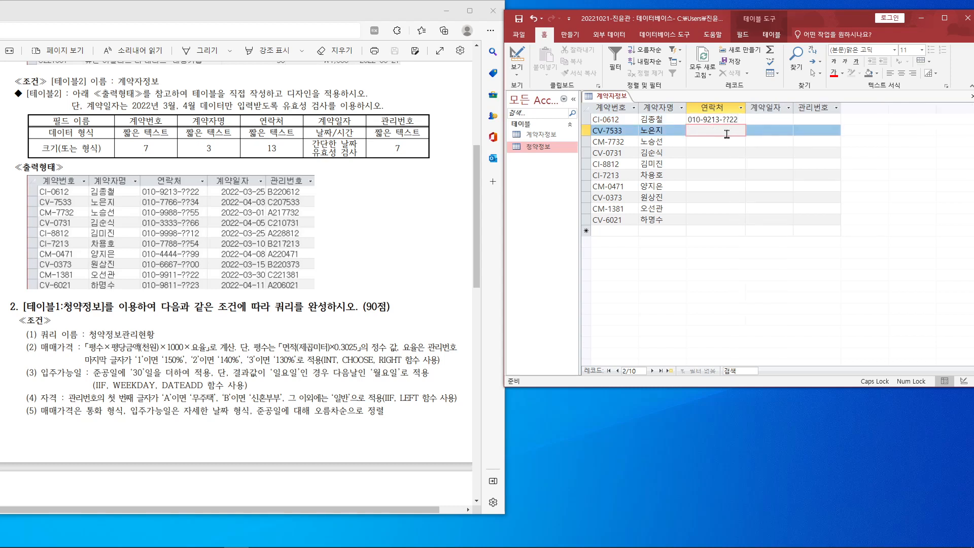
text(010--7766-??34)
key(Down)
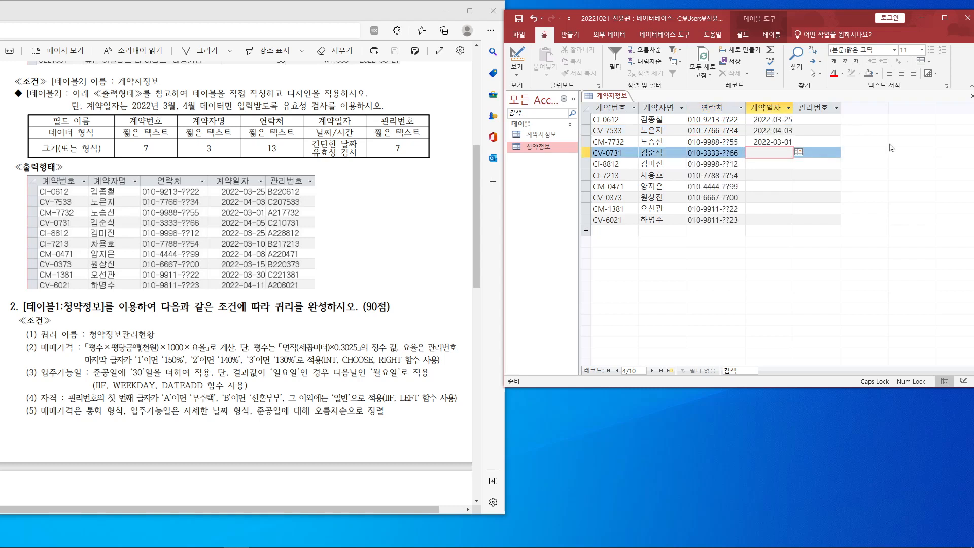
Step: Enter the 계약일자 dates such as 2022-04-05 and 관리번호 values like B220373, C221381, A206021
text(-4-5)
key(Down)
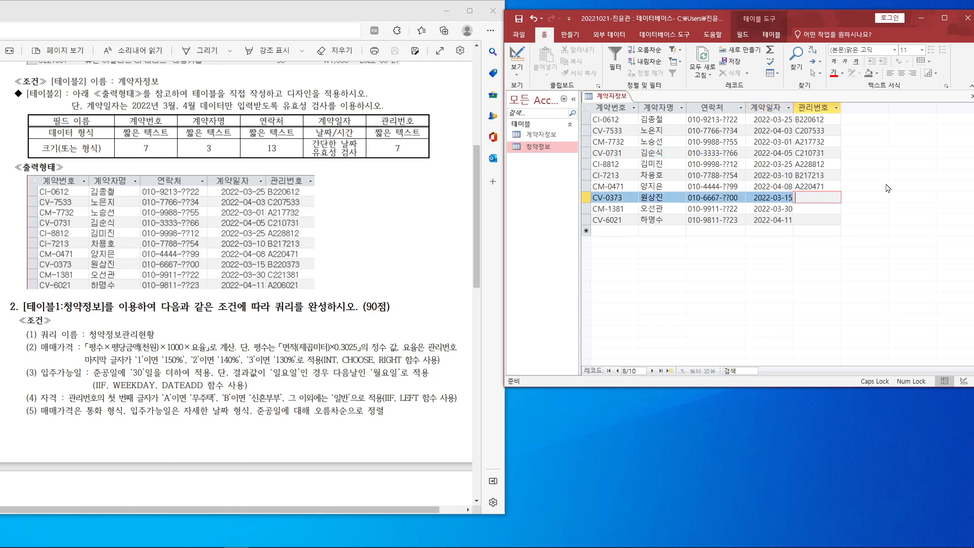
text(B220373)
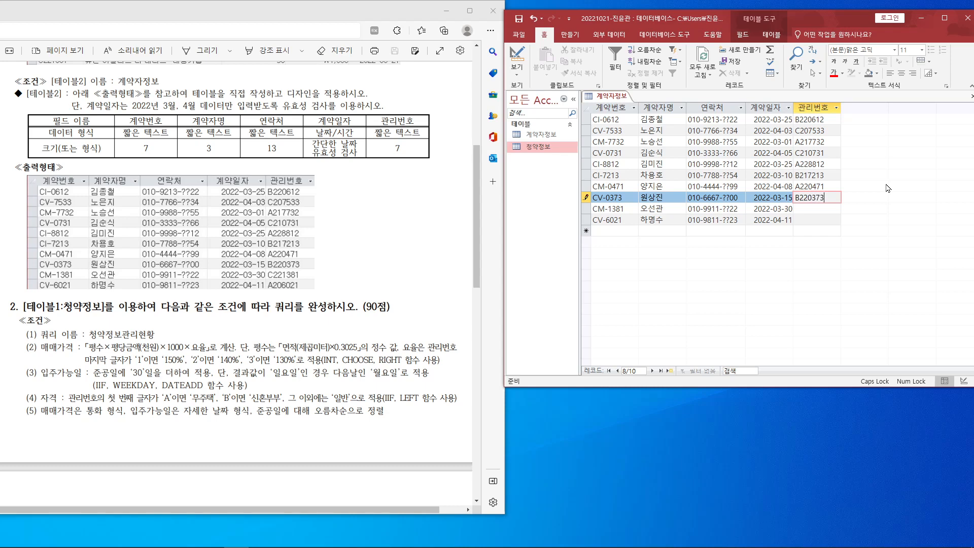
key(Down)
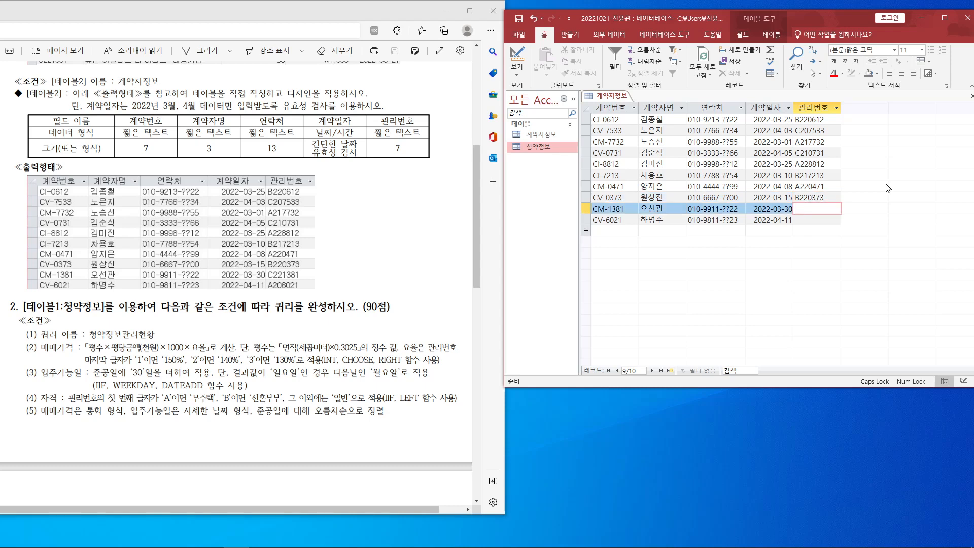
text(C221381)
key(Down)
text(A20)
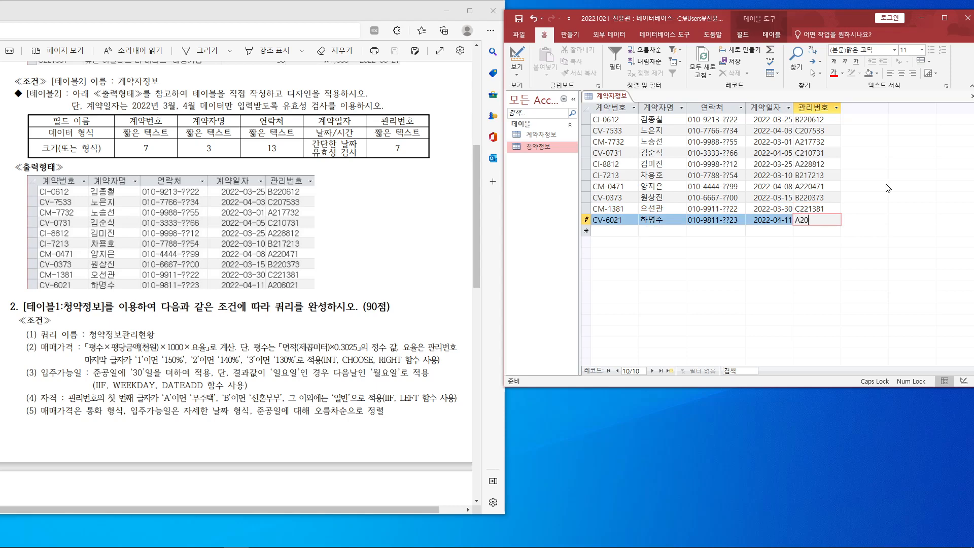
text(6021)
key(Down)
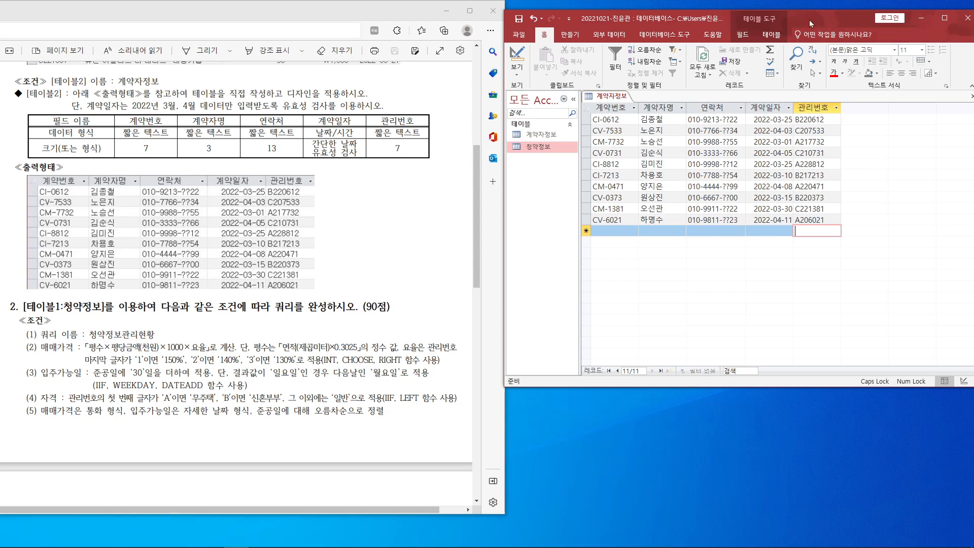
drag(809, 19, 785, 22)
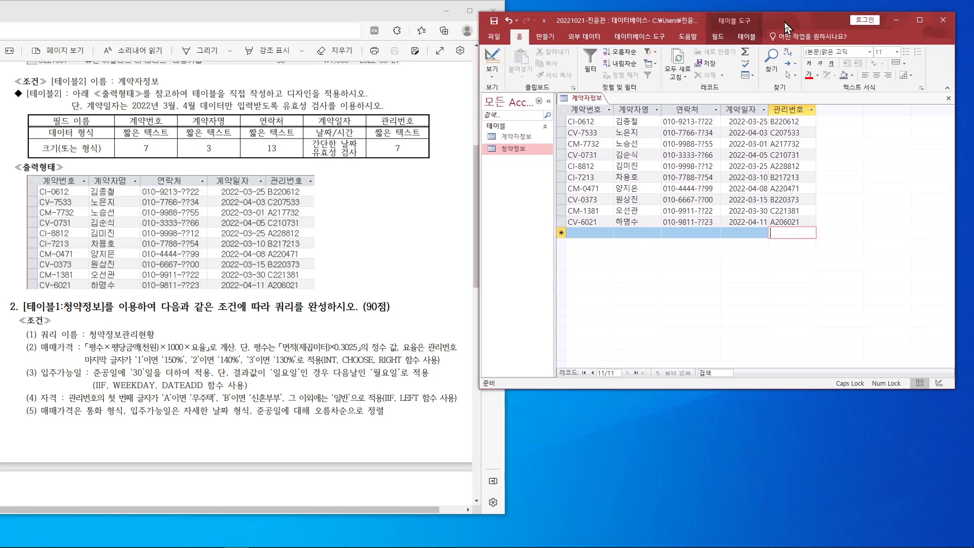
Step: Close the 계약자정보 table saving its layout, then scroll the reference PDF to question 5
click(949, 98)
click(447, 307)
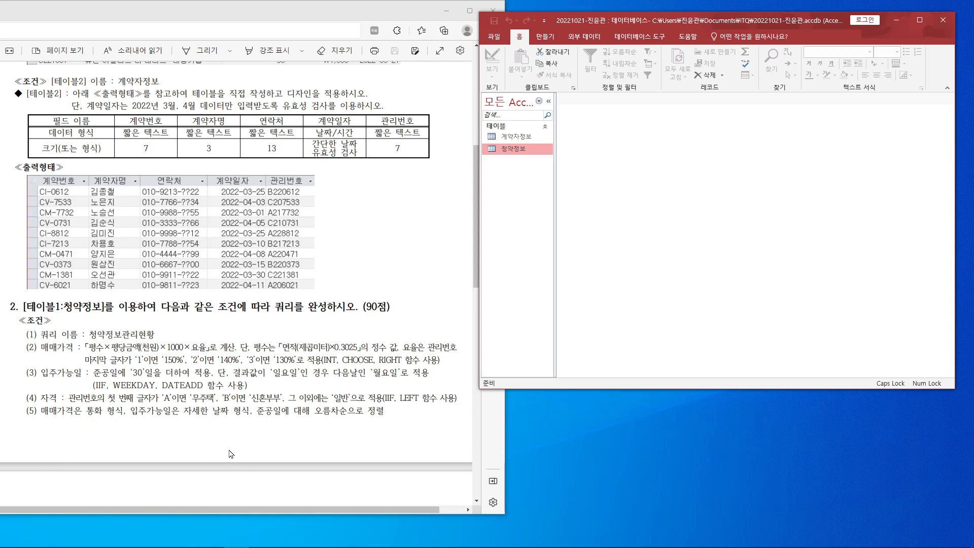
scroll(335, 267, down, 1)
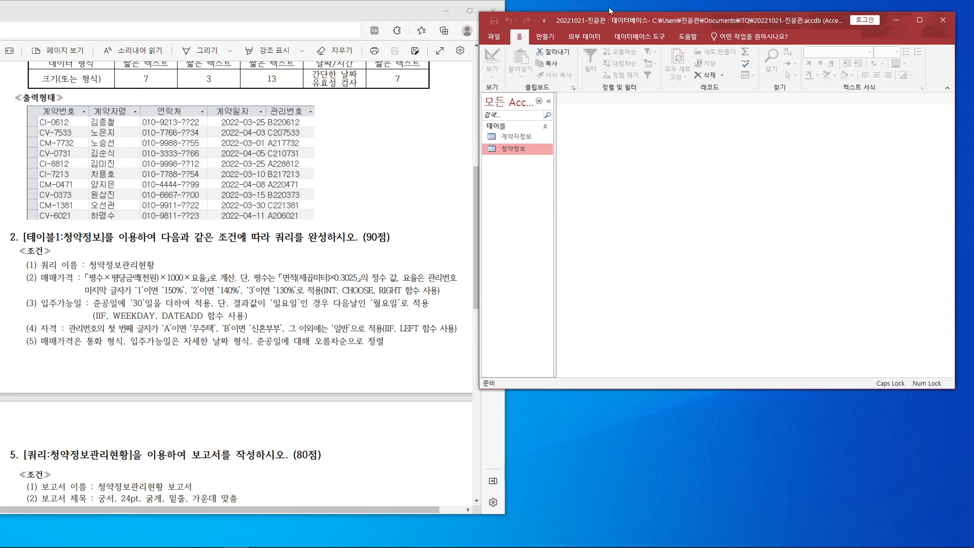
drag(613, 25, 651, 36)
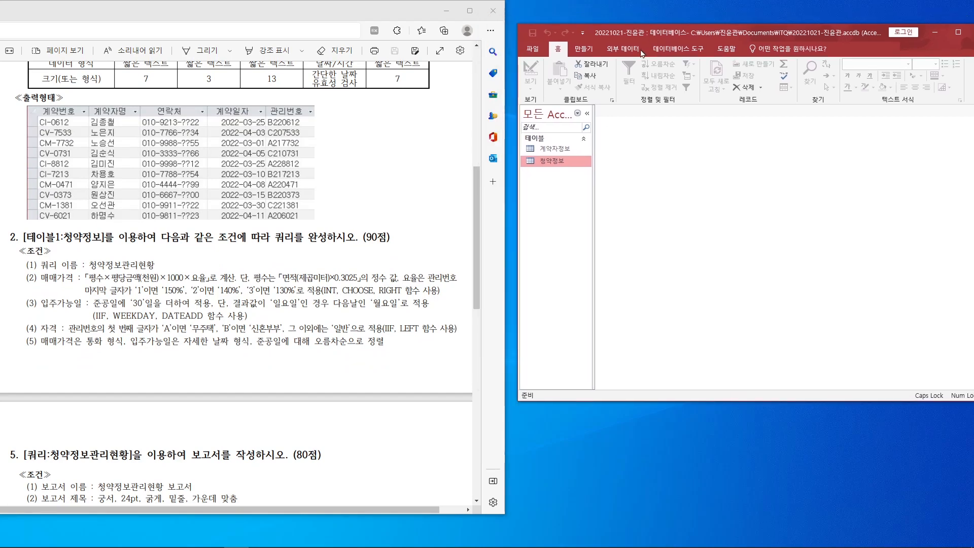
click(476, 210)
drag(477, 211, 475, 257)
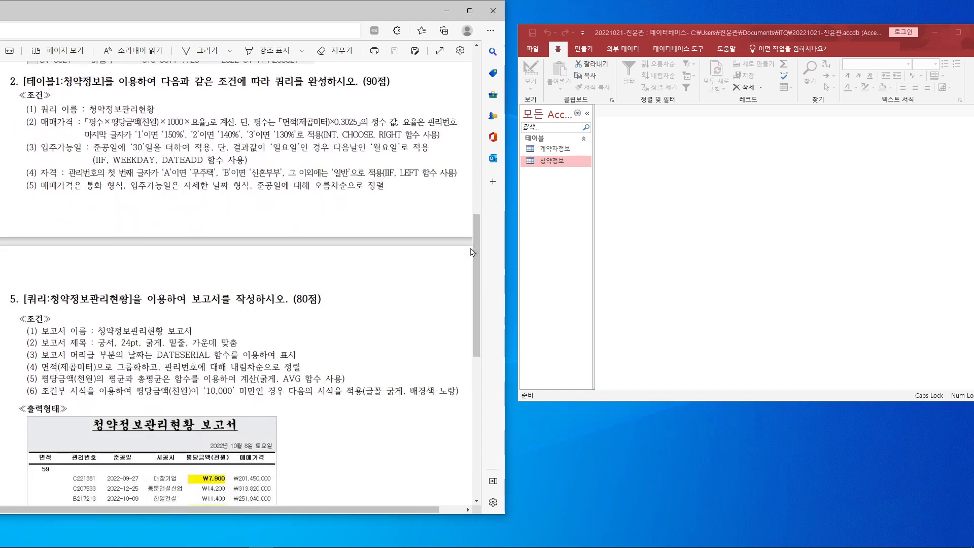
mouse_move(250, 545)
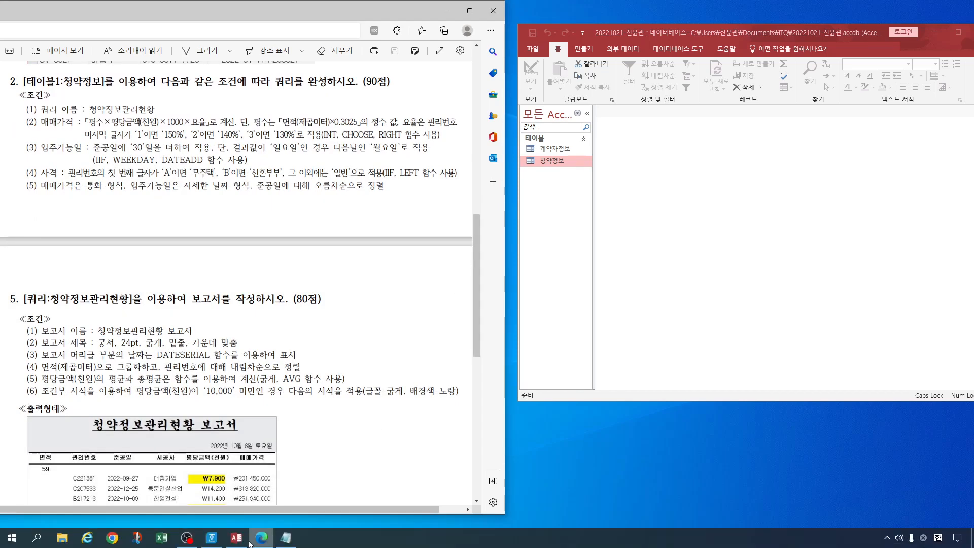
Step: Display the Hangul 출력형태 reference table and arrange it beside the Access window
click(212, 540)
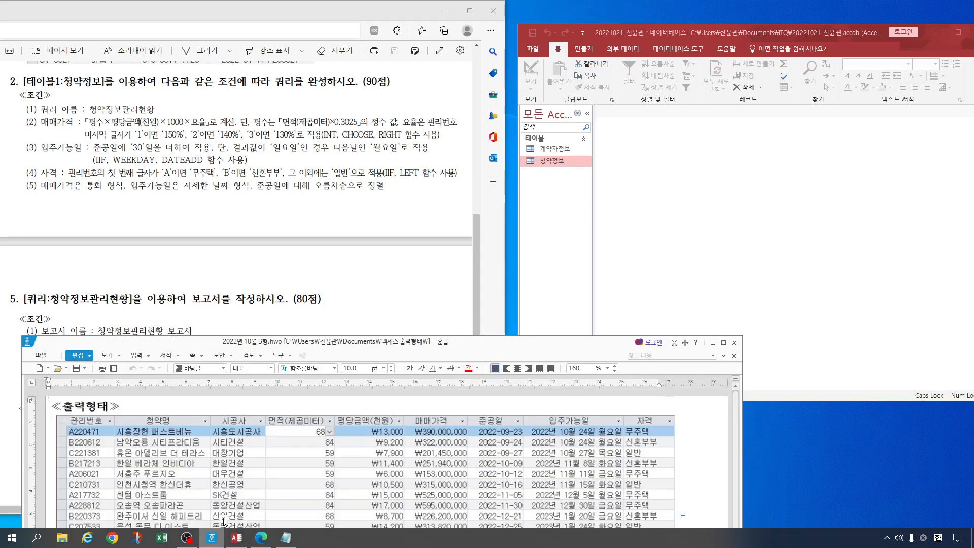
drag(611, 347, 576, 306)
drag(707, 459, 675, 458)
click(760, 240)
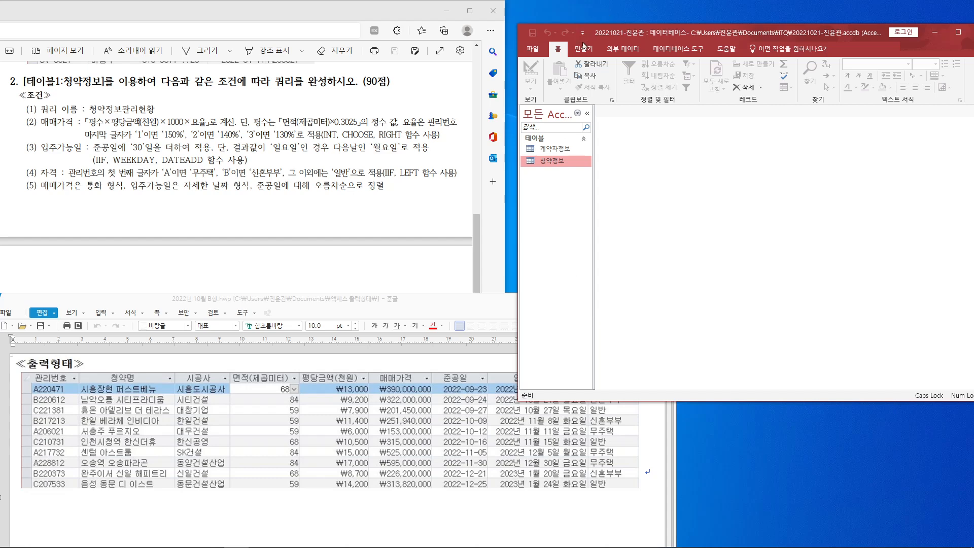
click(586, 50)
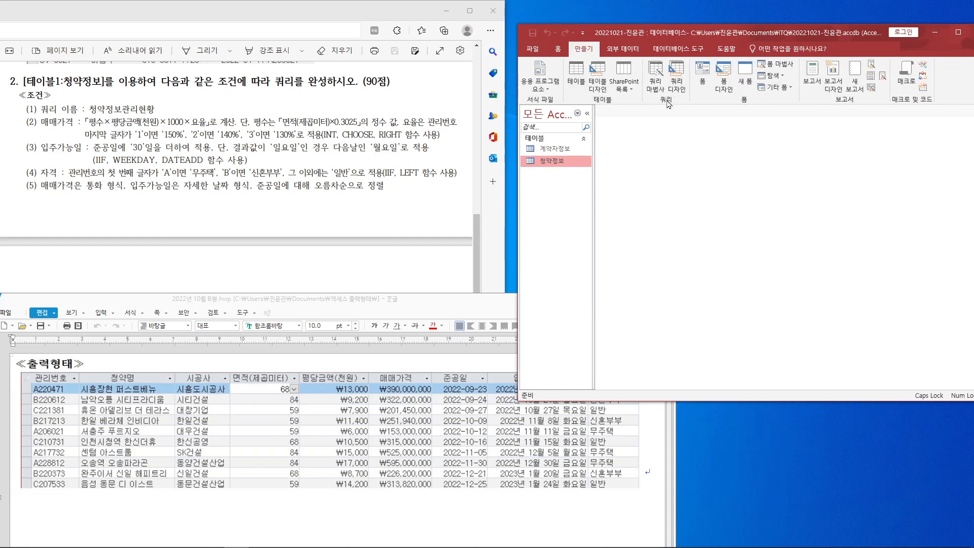
Step: Start a query design with the 청약정보 table, its field list enlarged down to 준공일
click(677, 76)
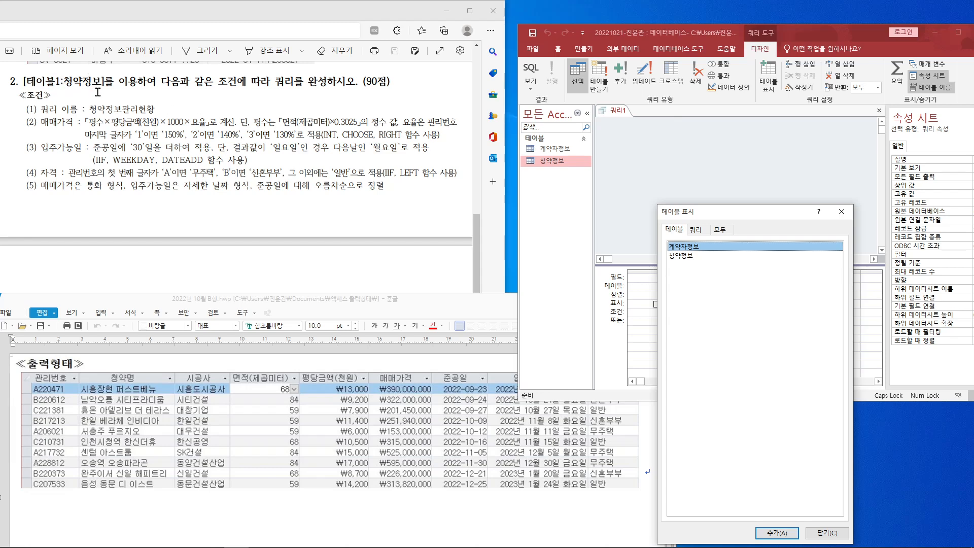
double_click(692, 257)
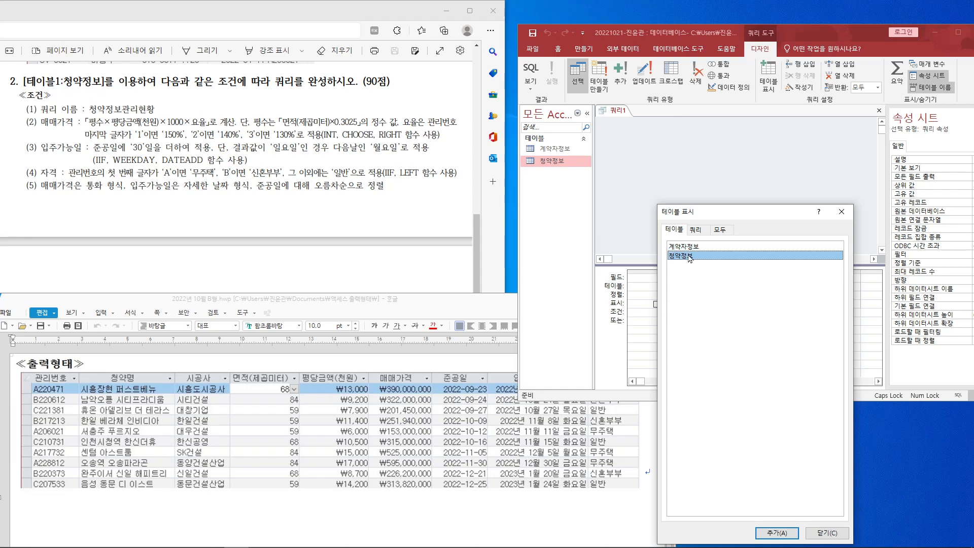
click(822, 532)
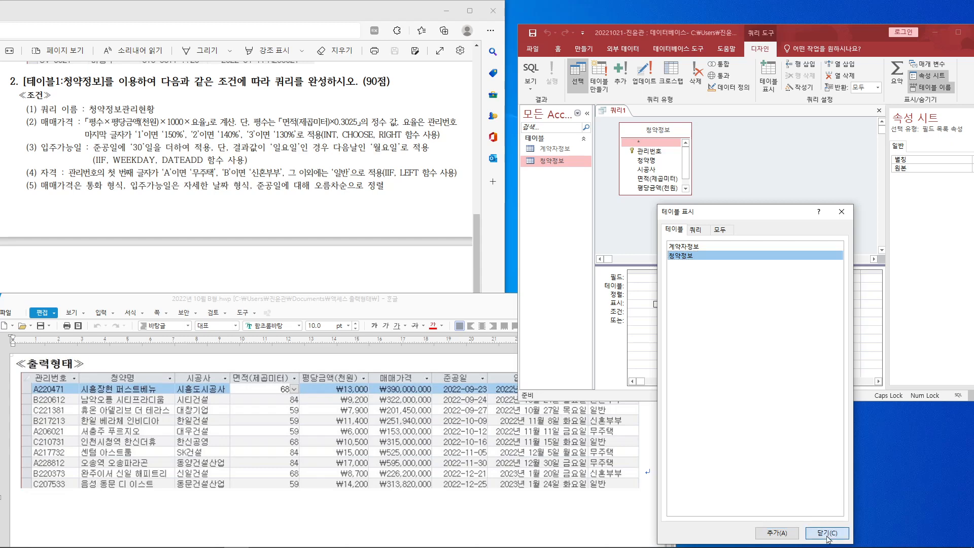
drag(676, 195, 677, 209)
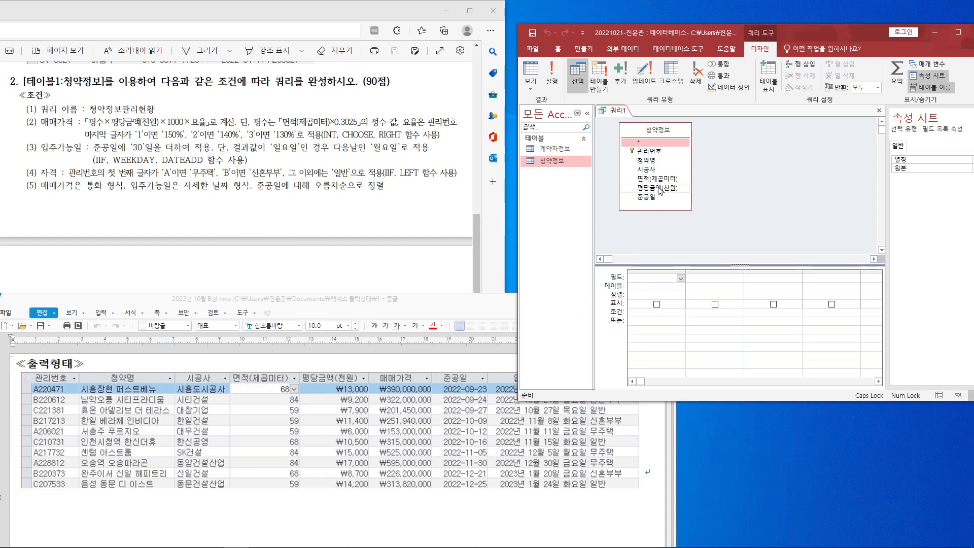
Step: Add 관리번호, 청약명, 시공사, 면적(제곱미터) and 평당금액(천원) to the query grid in order
double_click(658, 152)
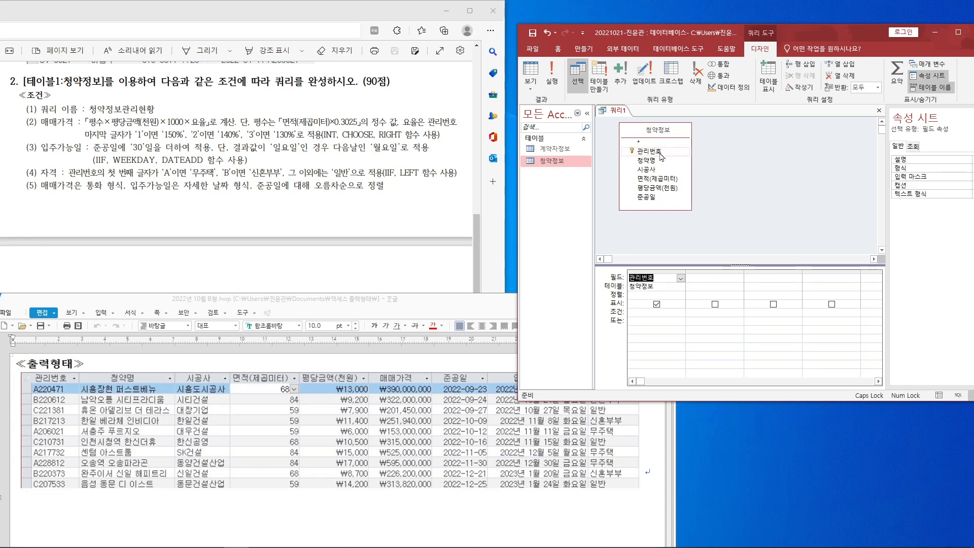
double_click(658, 161)
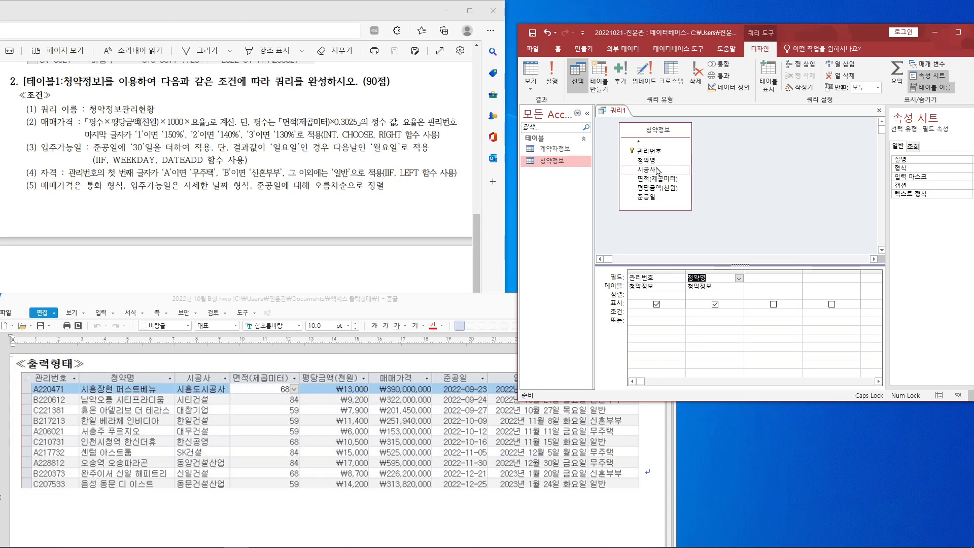
double_click(657, 170)
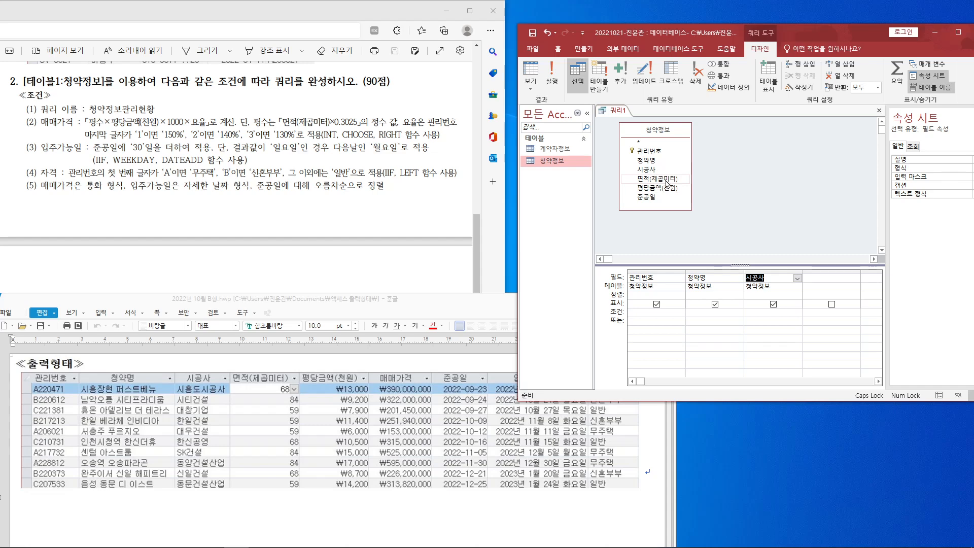
double_click(667, 179)
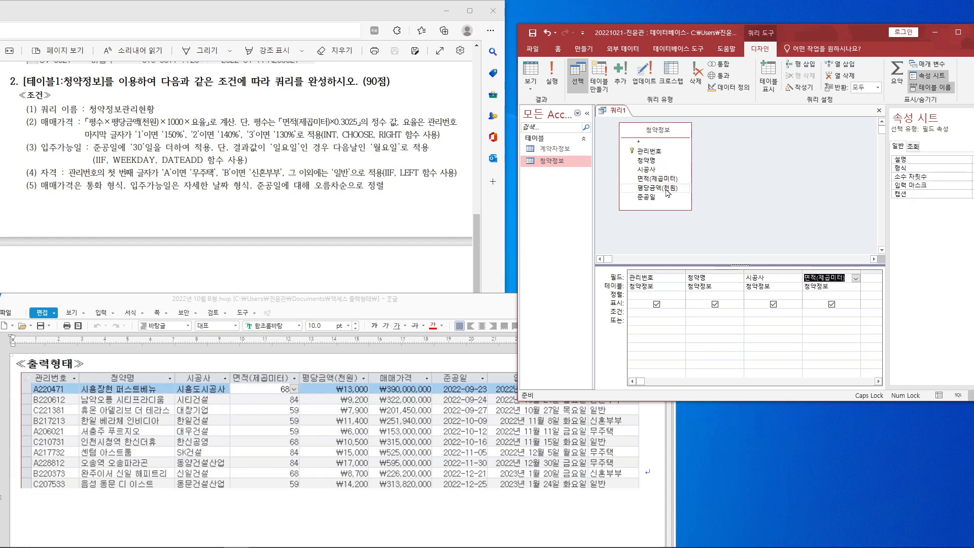
double_click(668, 189)
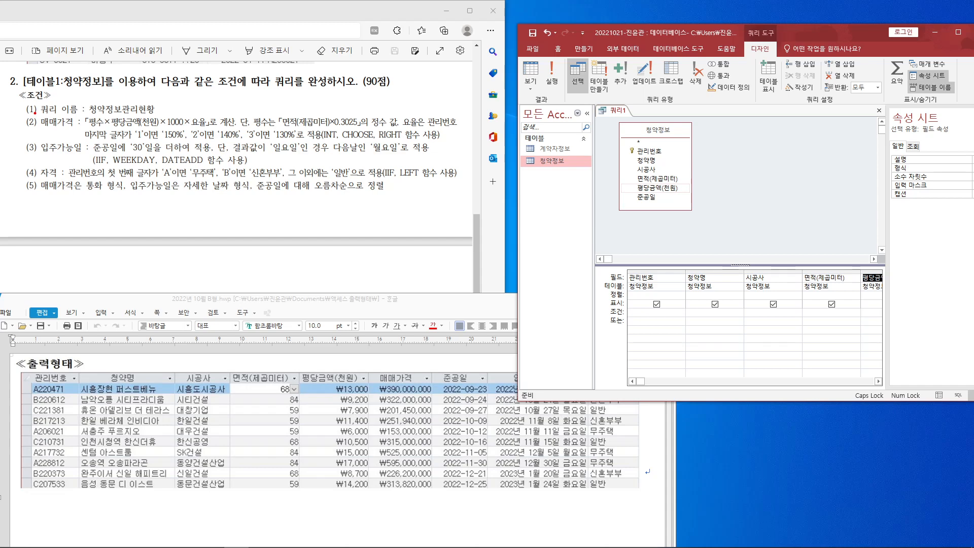
Step: Mark the 매매가격, 입주가능일 and 자격 conditions on screen, then clear the annotations
mouse_move(30, 115)
mouse_down()
mouse_move(73, 128)
mouse_move(83, 178)
mouse_up()
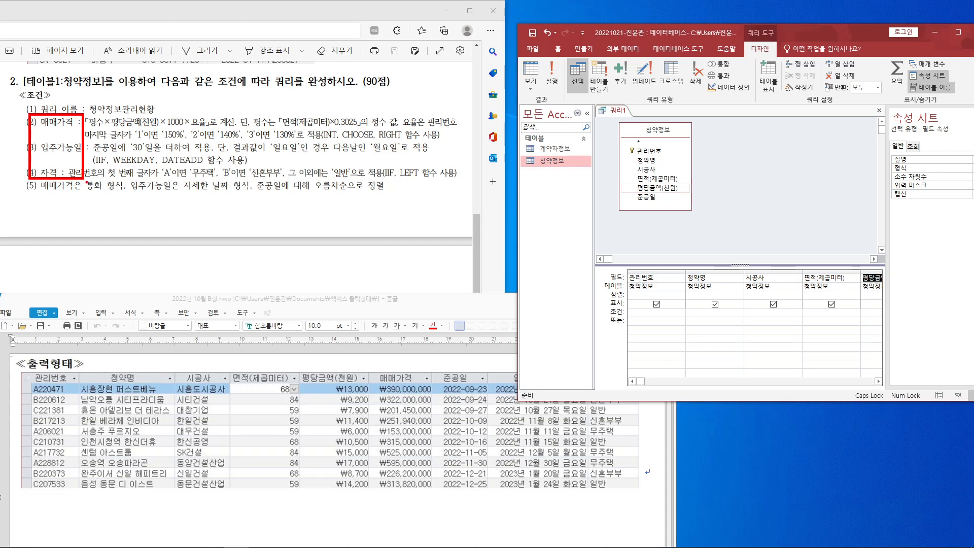
drag(19, 182, 30, 188)
key(Escape)
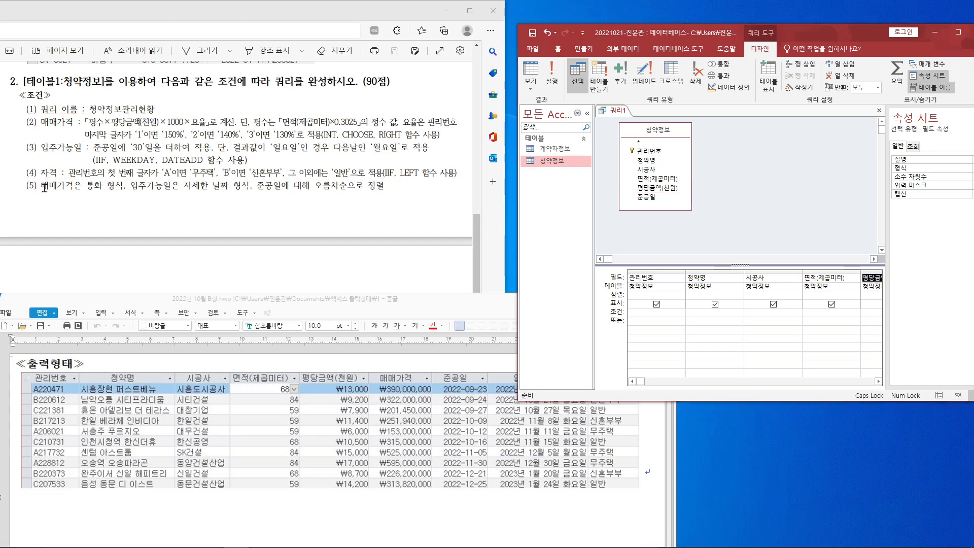
Step: Reposition and widen the Access window, collapse the ribbon and enlarge the design grid
drag(802, 33, 716, 167)
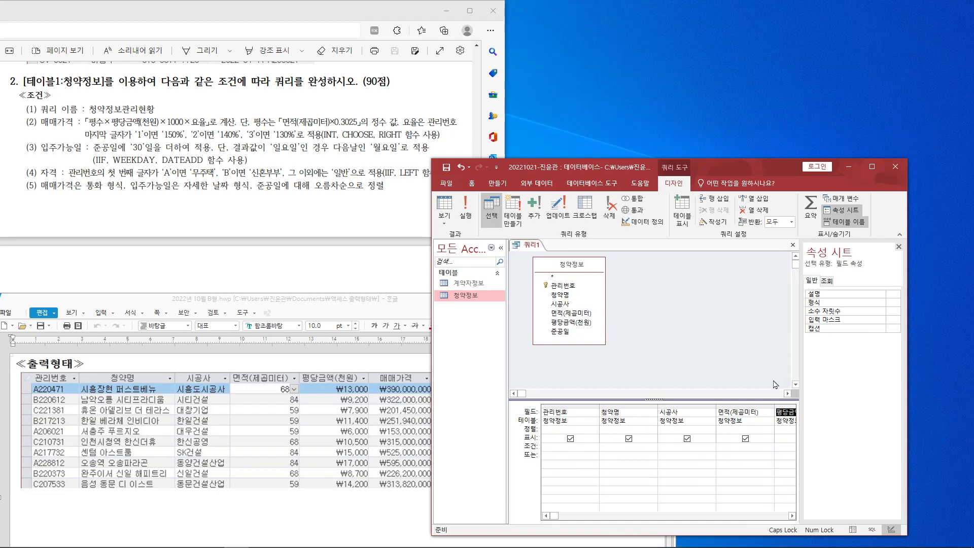
drag(656, 399, 652, 351)
double_click(675, 185)
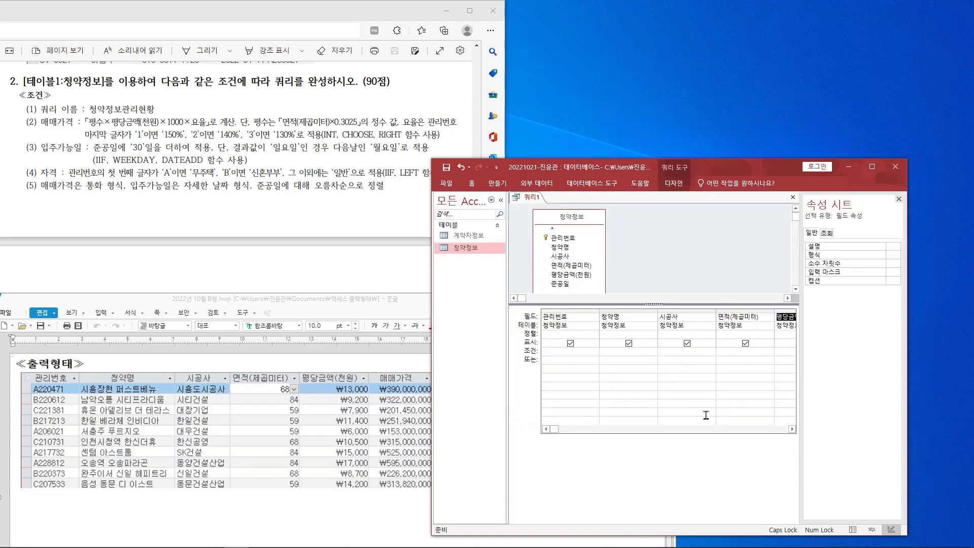
click(657, 300)
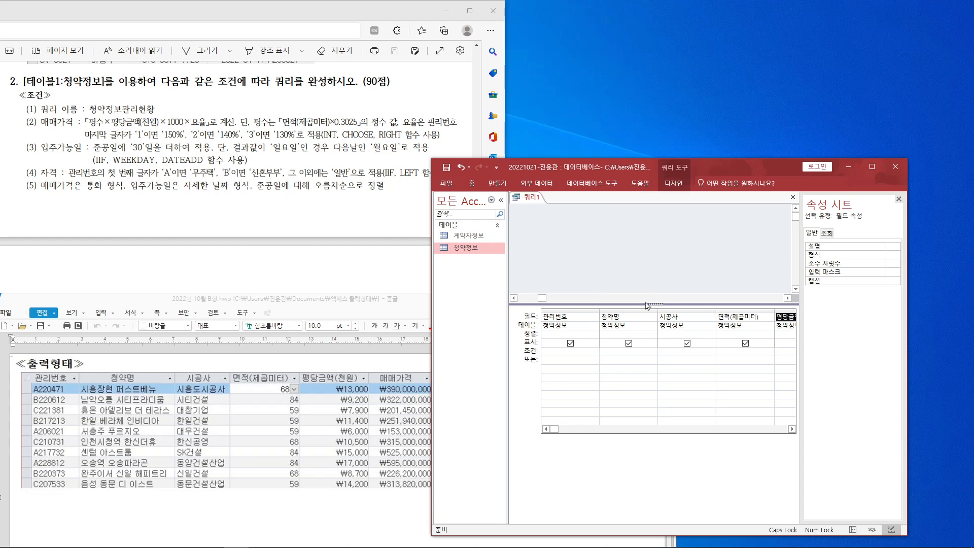
drag(542, 298, 522, 298)
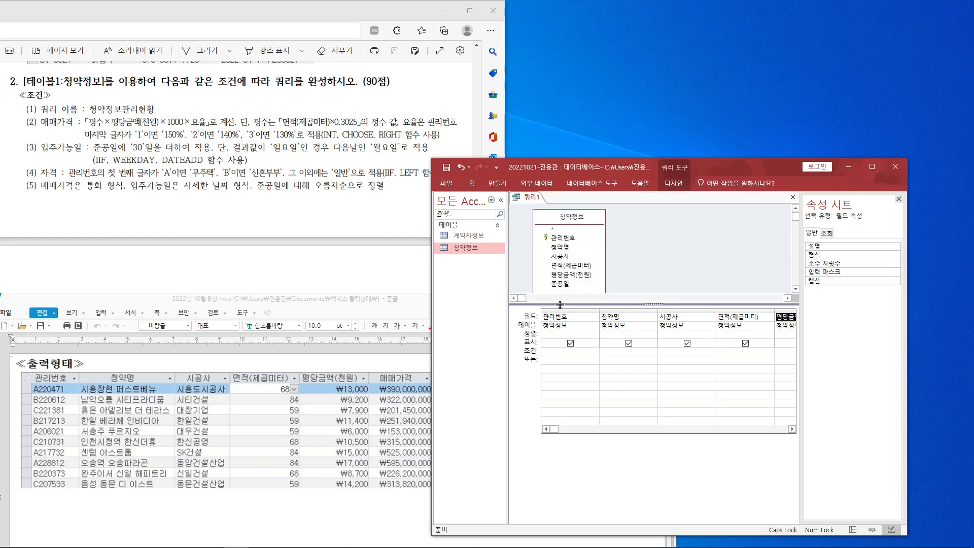
drag(649, 304, 649, 309)
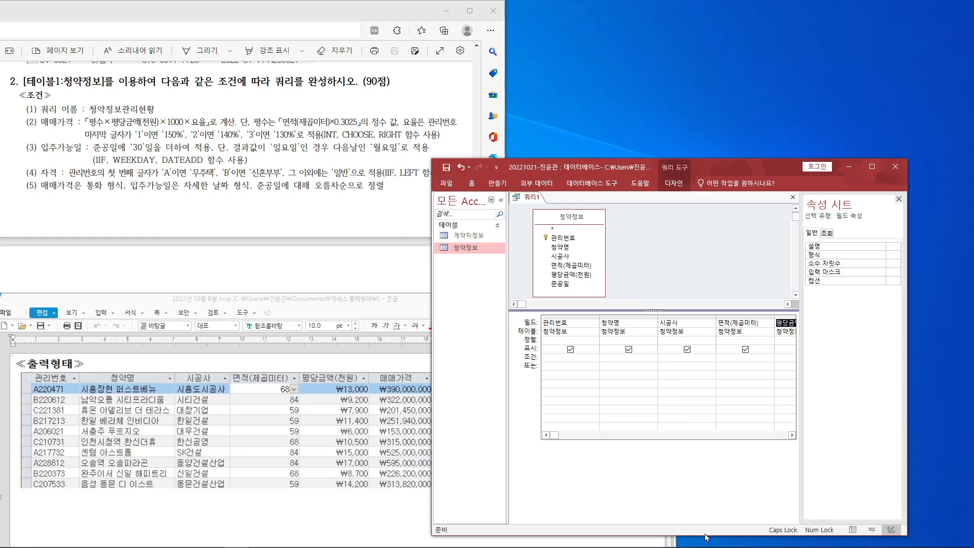
drag(737, 162, 738, 18)
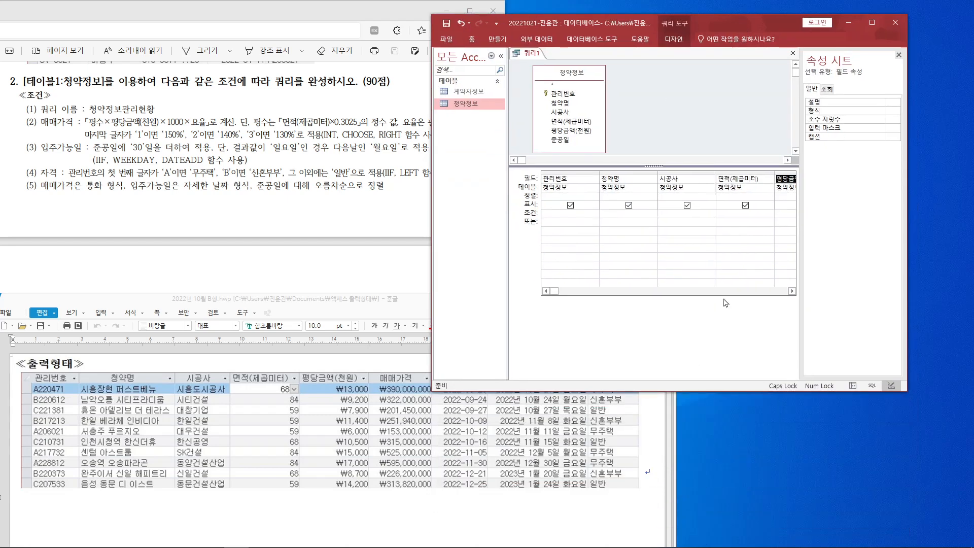
drag(701, 392, 713, 321)
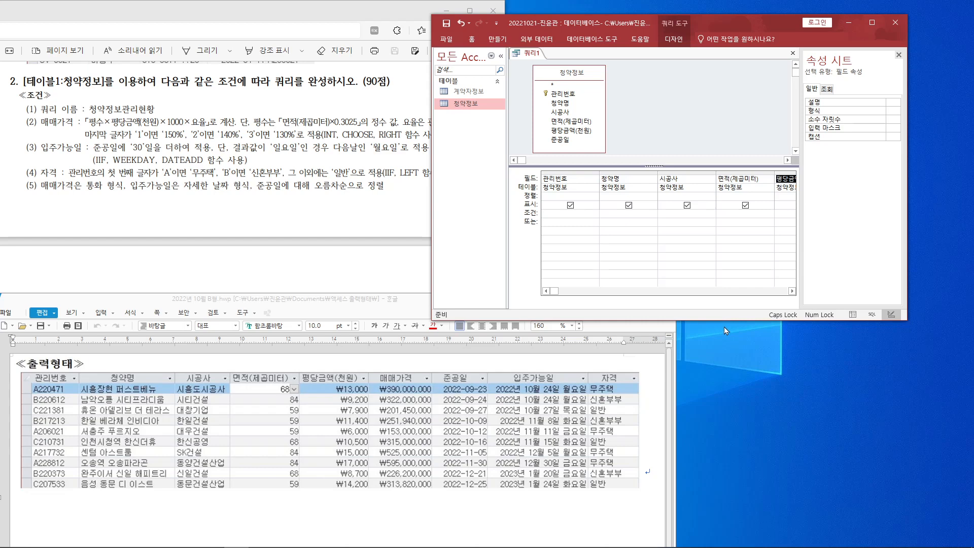
drag(740, 20, 487, 202)
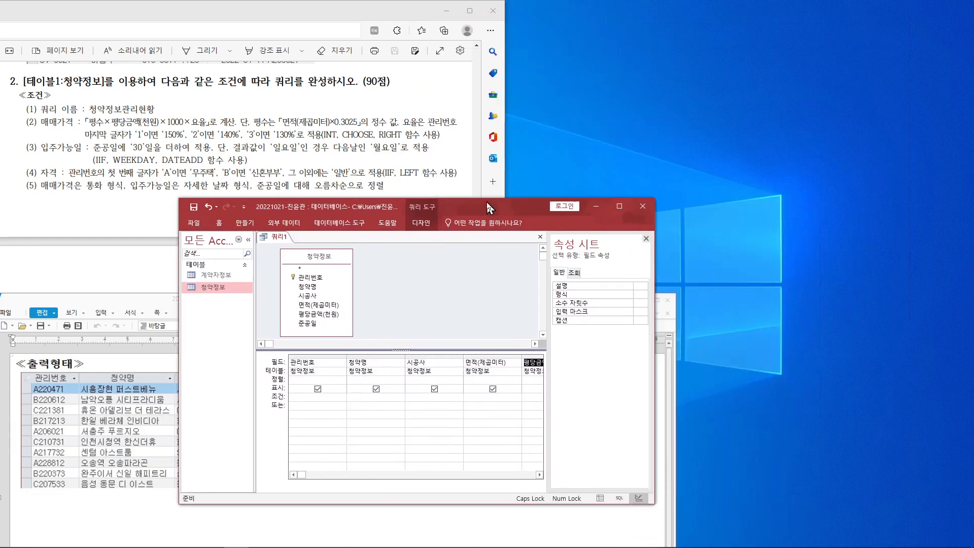
drag(655, 377, 925, 374)
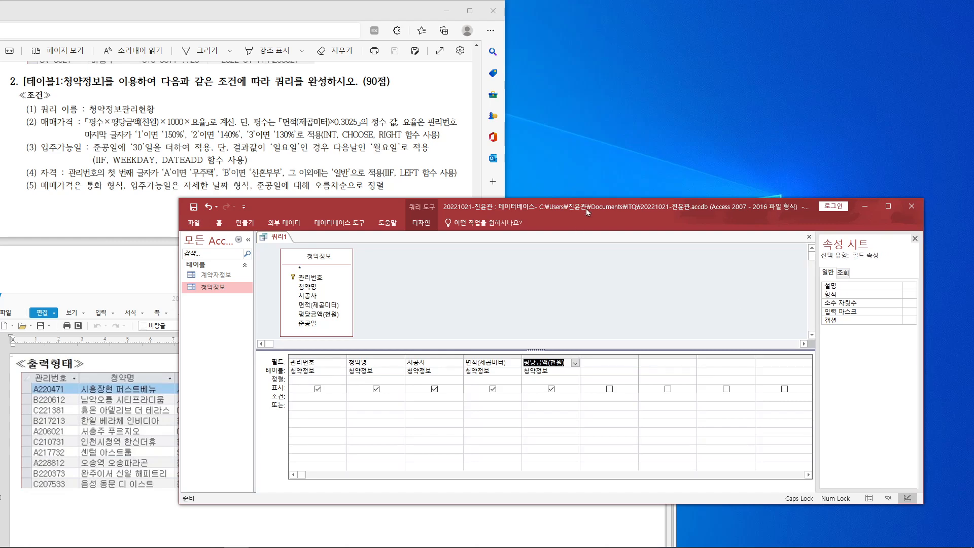
drag(586, 209, 579, 208)
click(596, 359)
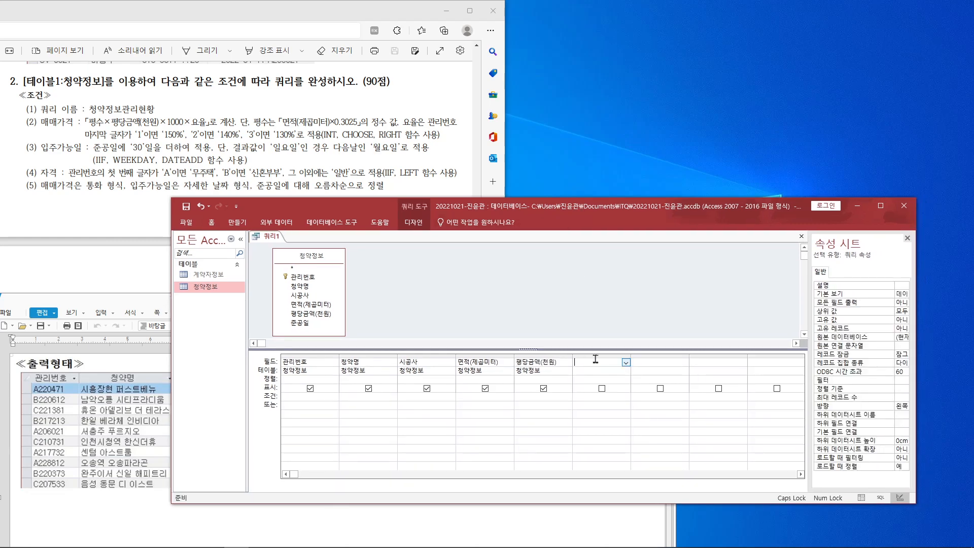
Step: In the sixth Field cell's Zoom box, type 매매가격: 평수*평당금액(천원)*1000*요율
right_click(595, 359)
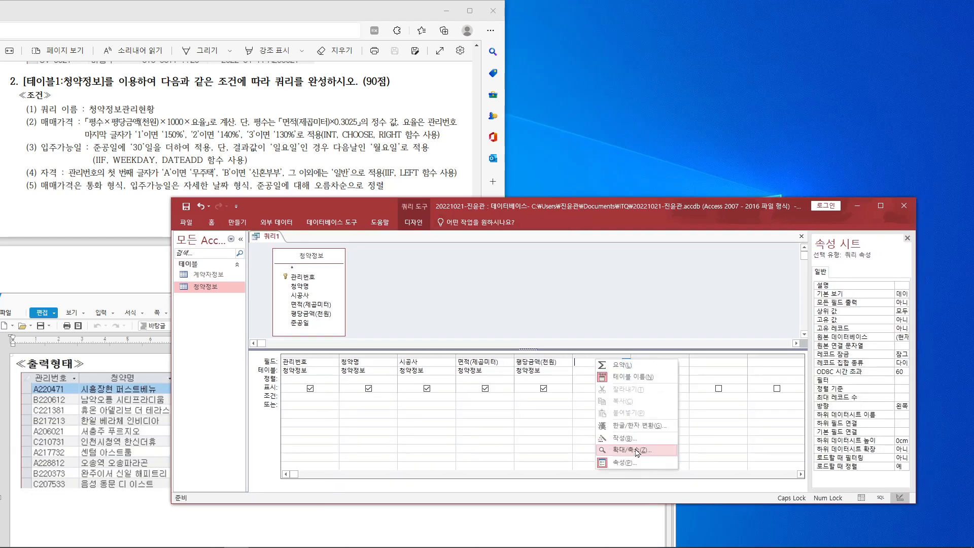
click(635, 450)
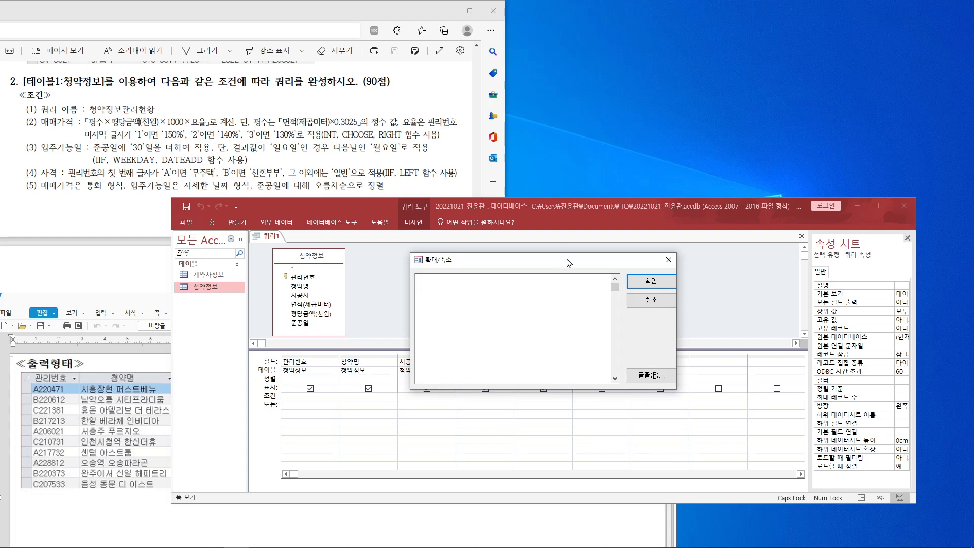
drag(569, 263, 431, 229)
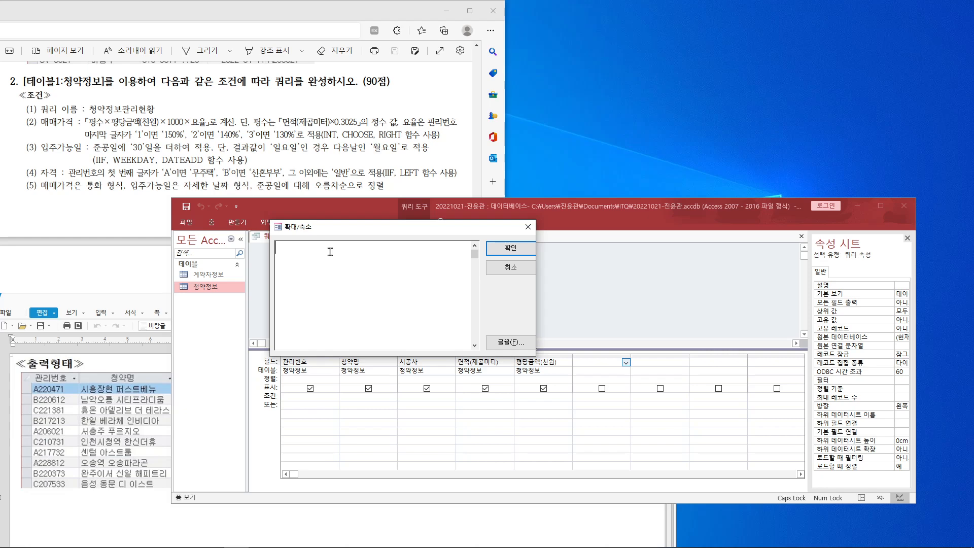
text(AO)
key(BackSpace)
key(BackSpace)
text(AO)
key(BackSpace)
key(BackSpace)
key(Caps_Lock)
text(매매가격: 평수*평당금액(천원))
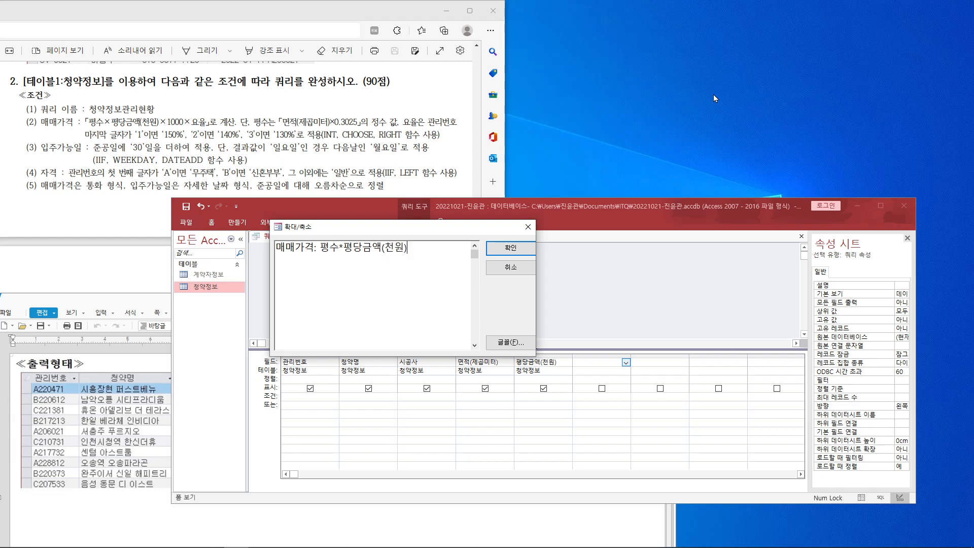
text(*1000)
text(*)
text(요유)
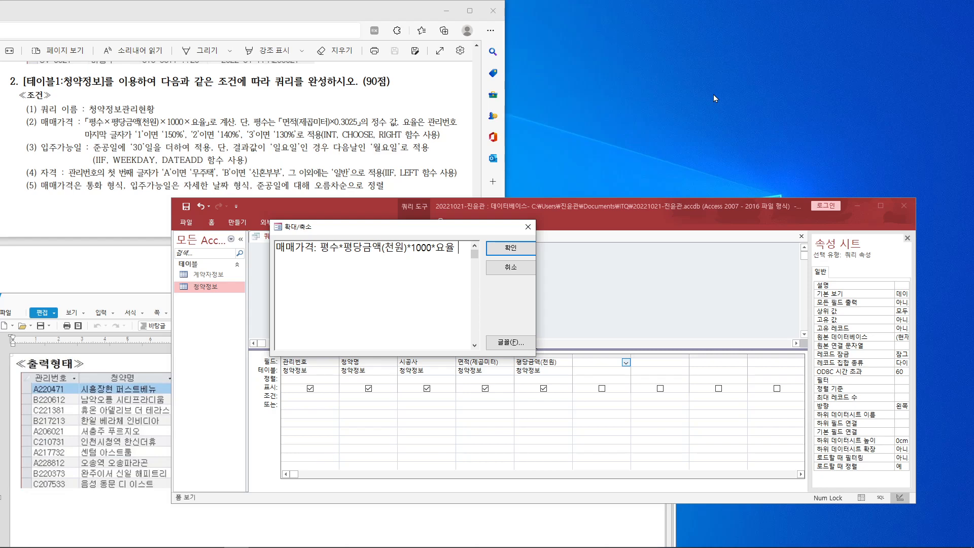
Step: Type [면적(제곱미터)]*0.3025 on a new line below the 매매가격 formula
drag(453, 233, 559, 261)
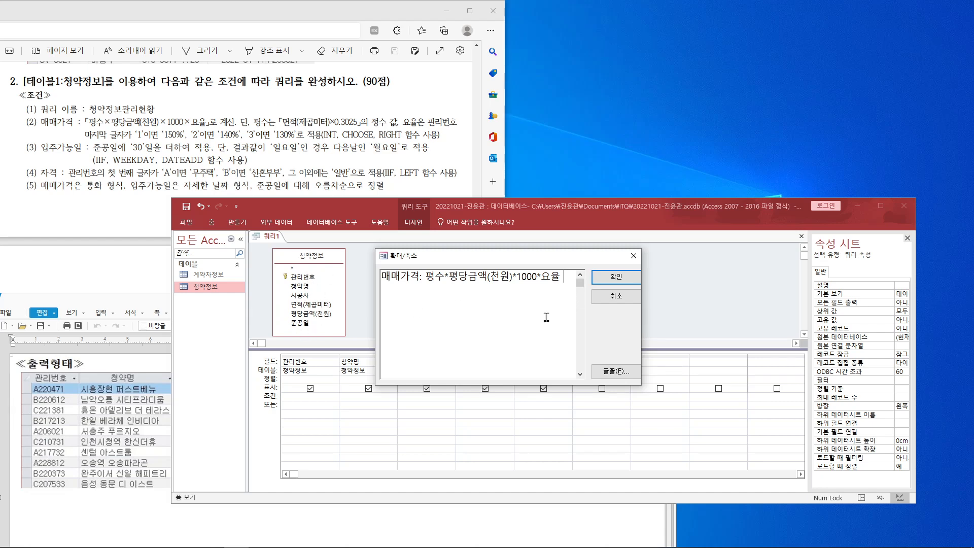
text([면적(제곱미터)*0.3025)
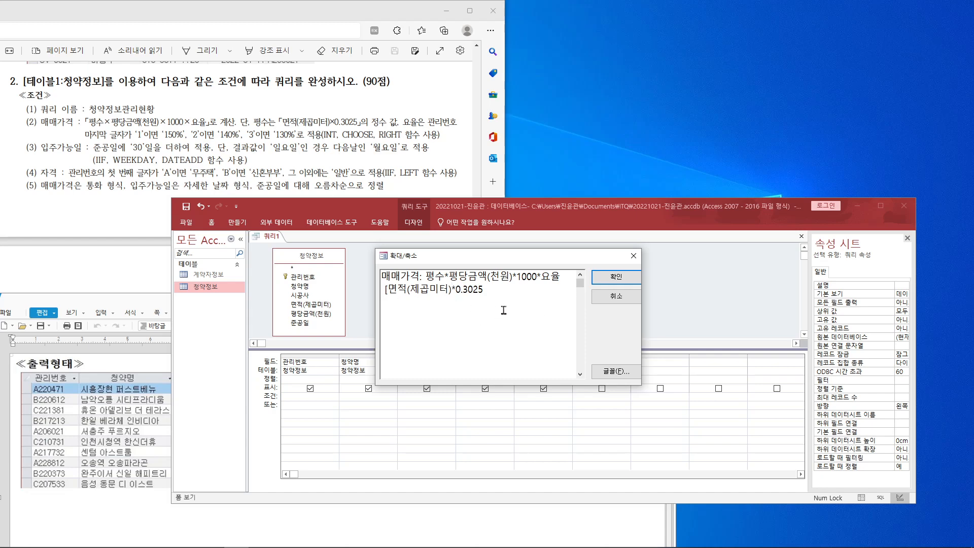
text(])
Step: Mark the INT, CHOOSE, RIGHT function note and task instructions, then clear the annotations
mouse_move(320, 129)
mouse_down()
mouse_move(405, 133)
mouse_move(429, 145)
mouse_up()
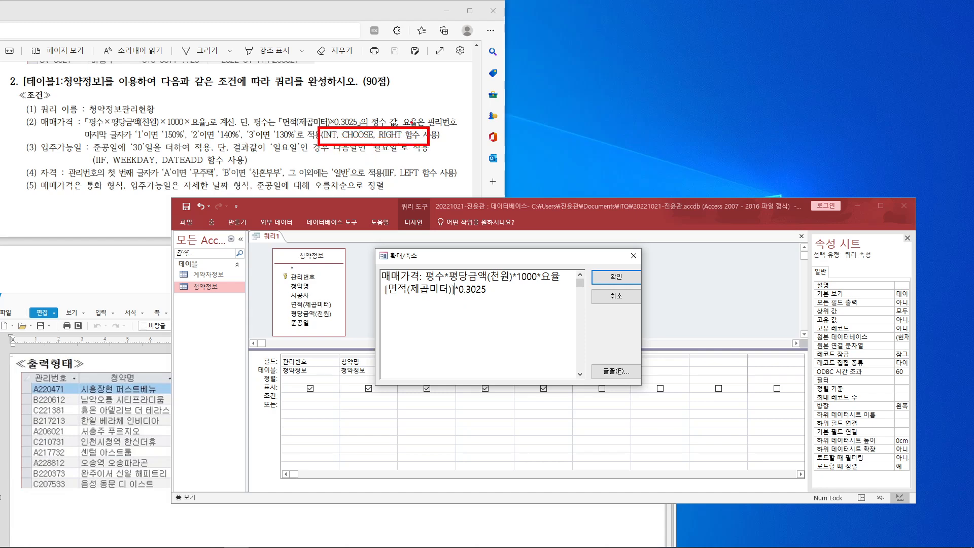
drag(414, 104, 402, 123)
key(Escape)
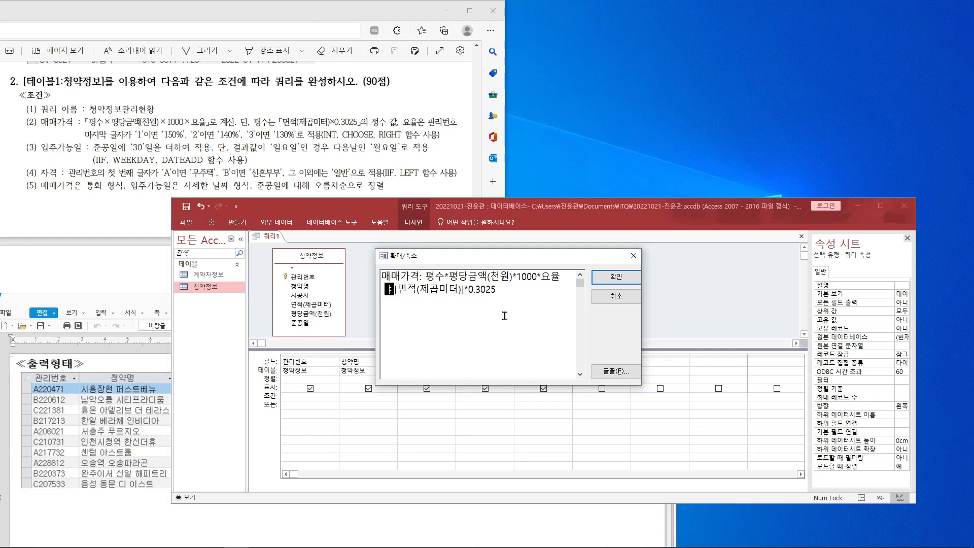
Step: Wrap the area term in int() to read int([면적(제곱미터)]*0.3025)
text(in)
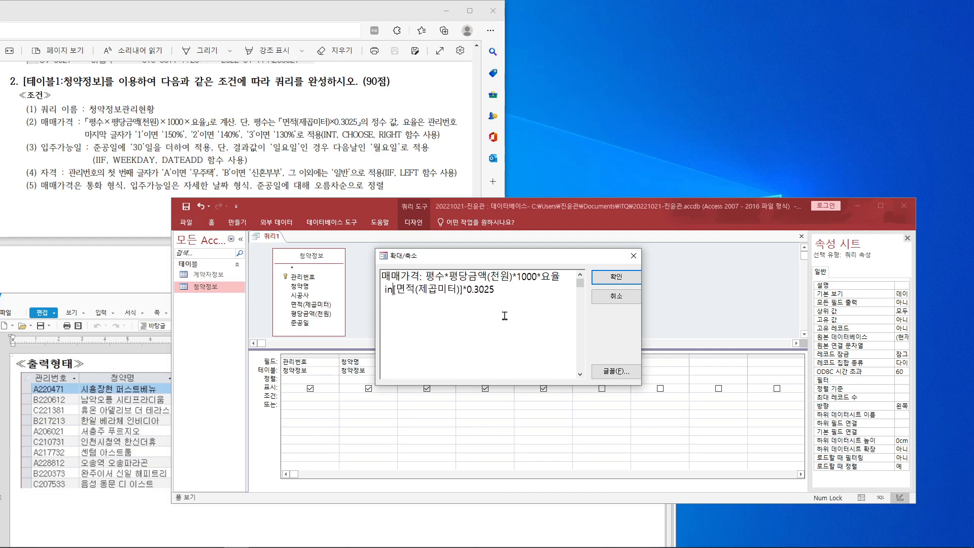
text(t)
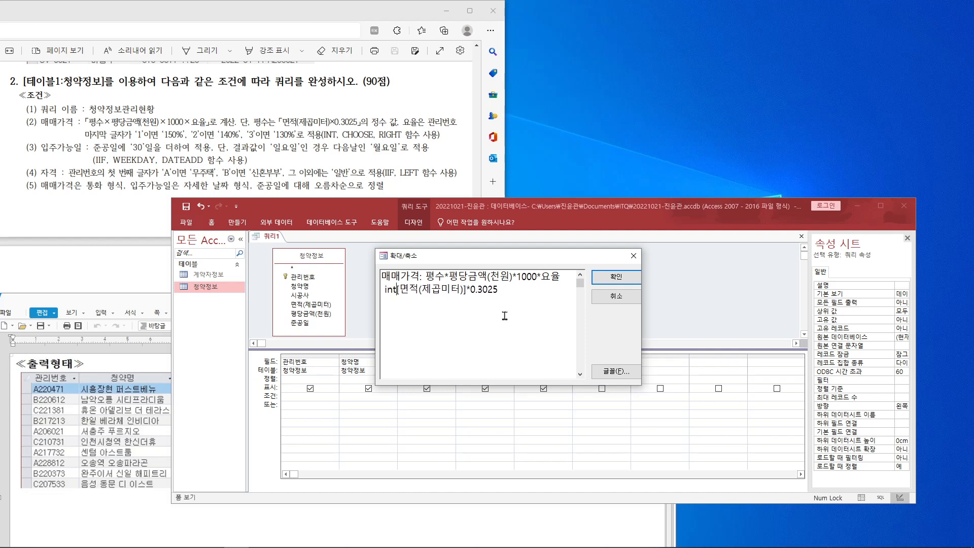
text(()
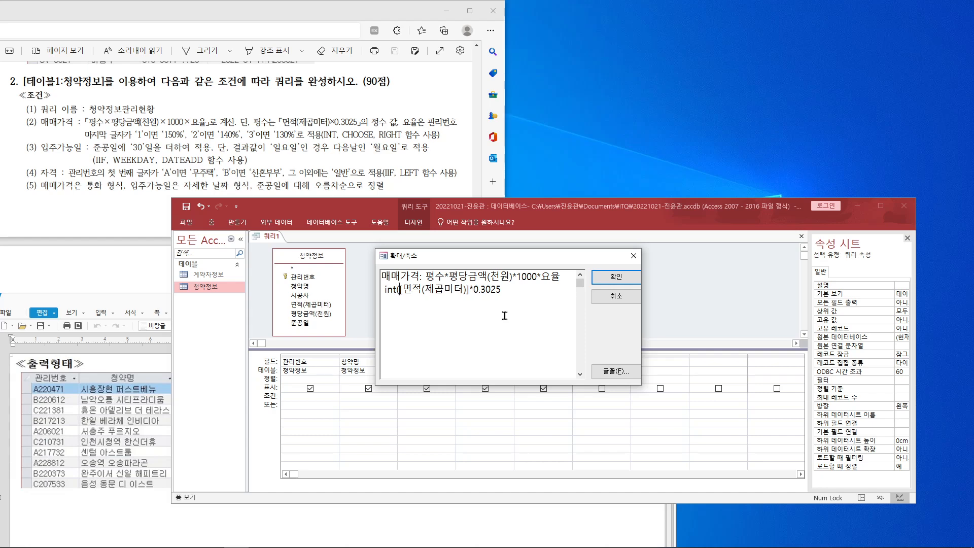
key(Right)
key(Right)
text())
drag(400, 282, 501, 300)
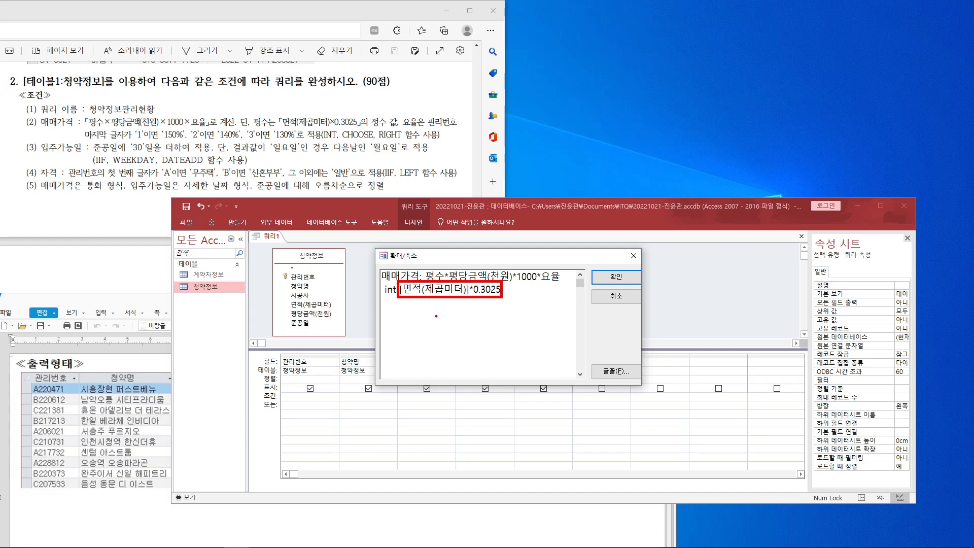
Step: Move the int([면적(제곱미터)]*0.3025) line into the formula in place of 평수
key(Escape)
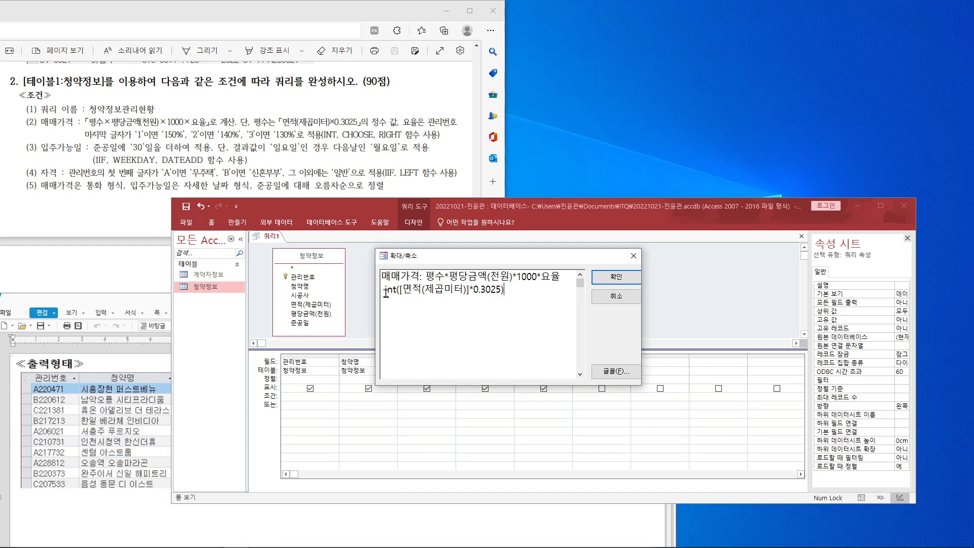
drag(385, 290, 513, 294)
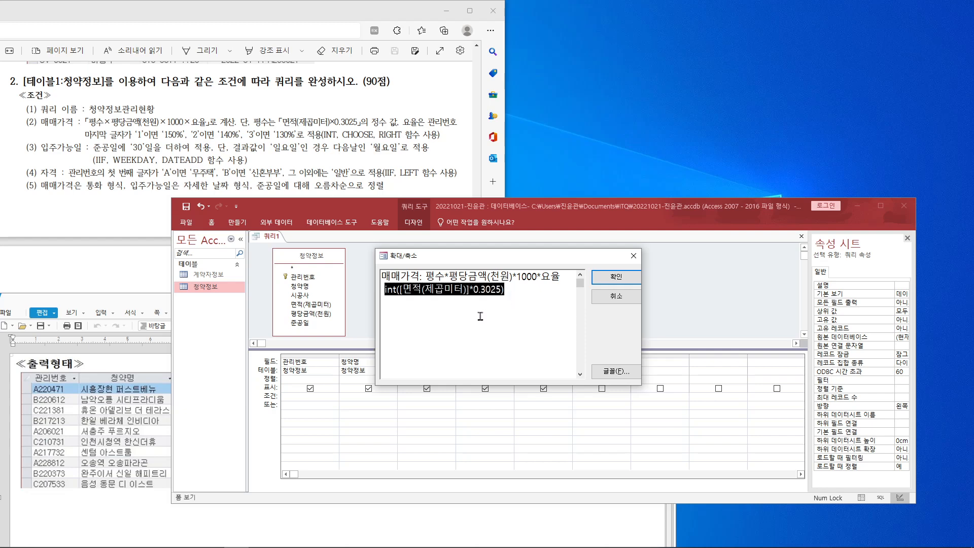
key(ctrl+x)
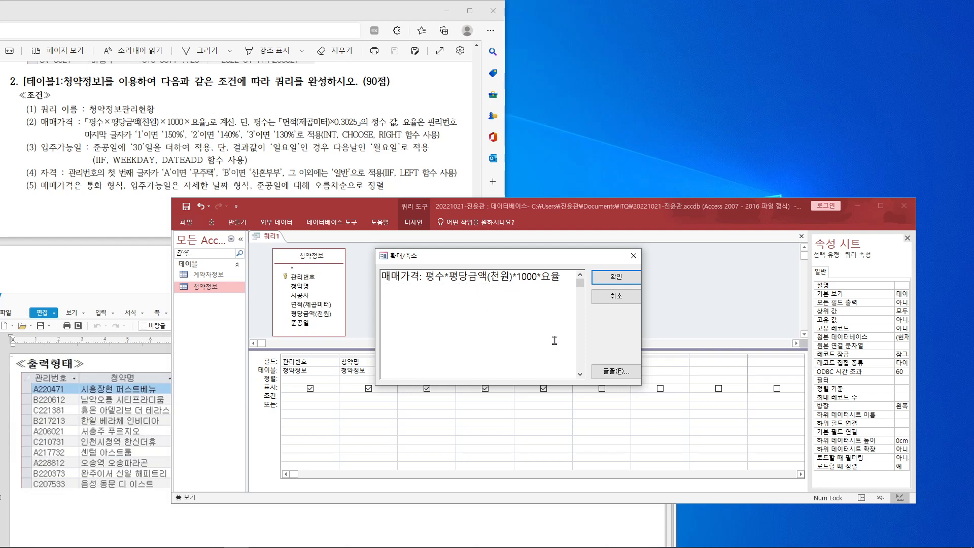
click(446, 278)
key(BackSpace)
key(BackSpace)
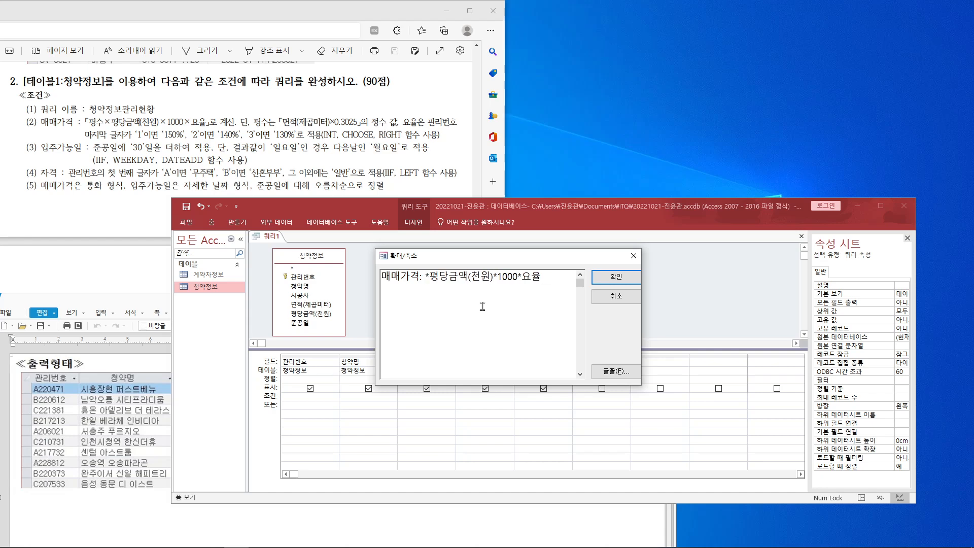
key(ctrl+v)
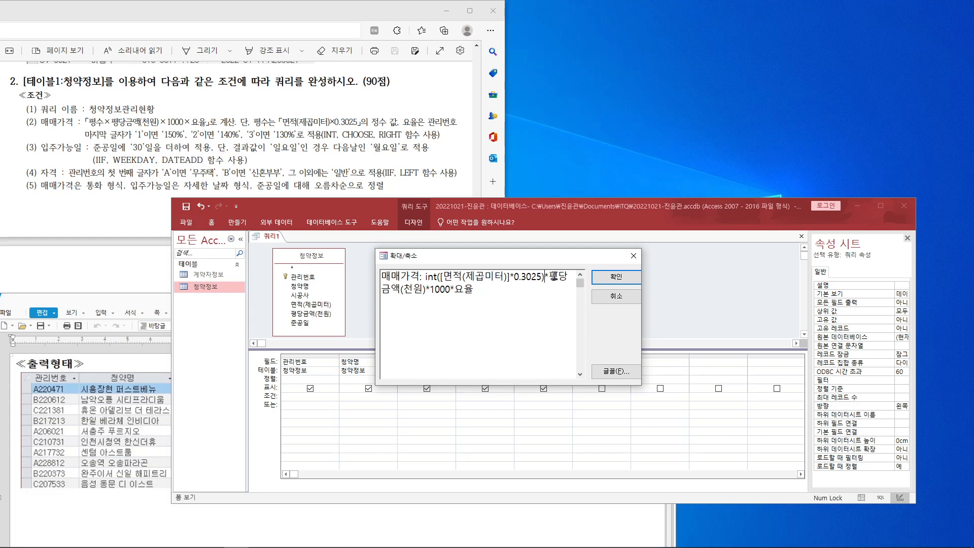
Step: Wrap 평당금액(천원) in square brackets as [평당금액(천원)]
text([)
click(425, 291)
text(])
mouse_move(449, 130)
mouse_down()
mouse_move(411, 121)
mouse_move(456, 125)
mouse_up()
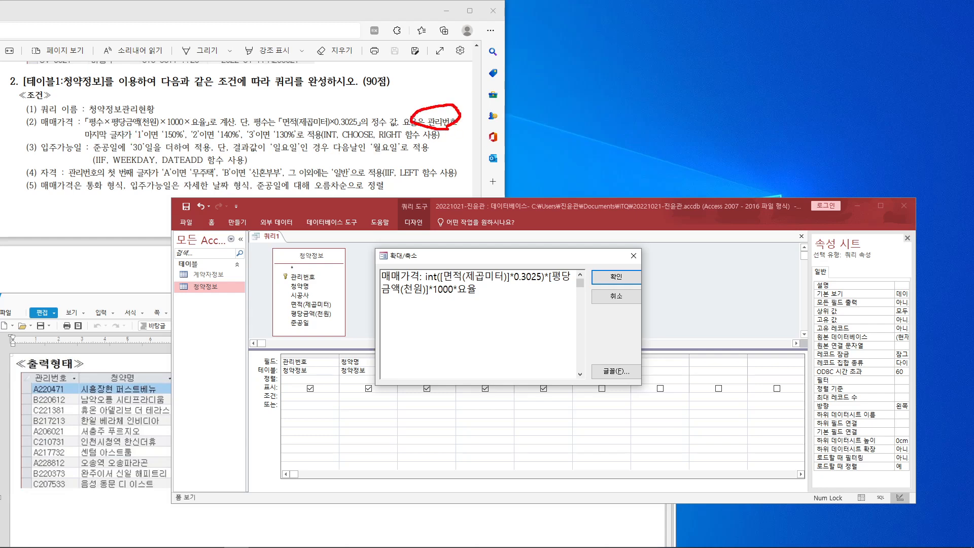
mouse_move(78, 129)
mouse_down()
mouse_move(228, 145)
mouse_move(434, 147)
mouse_up()
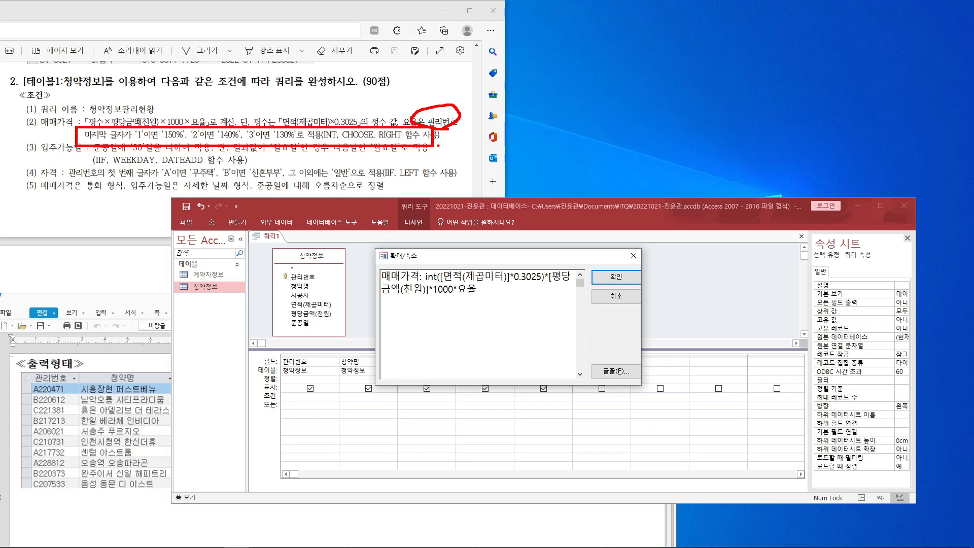
drag(152, 121, 155, 134)
mouse_move(217, 145)
mouse_down()
mouse_move(196, 138)
mouse_move(272, 130)
mouse_move(260, 142)
mouse_up()
mouse_move(374, 138)
mouse_down()
mouse_move(332, 131)
mouse_move(372, 132)
mouse_up()
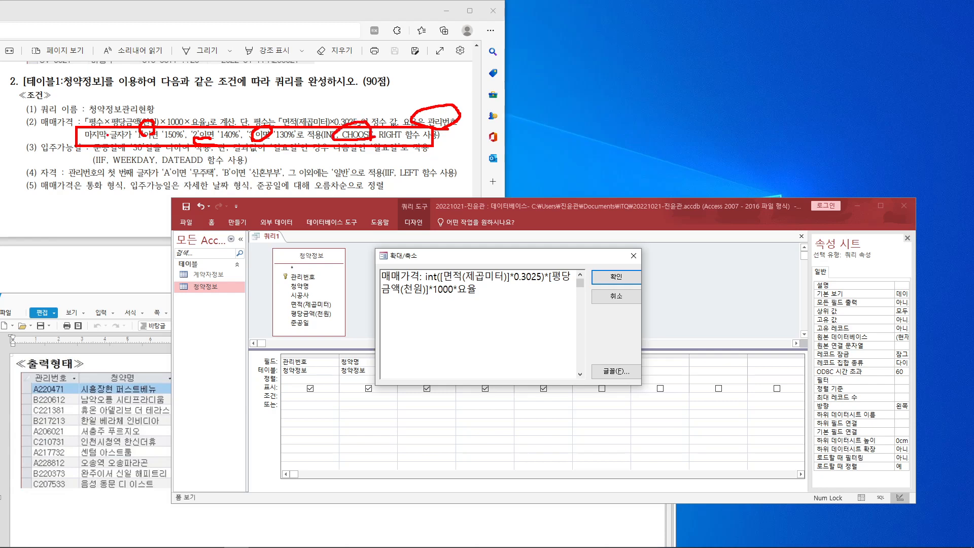
drag(386, 113, 410, 116)
key(Escape)
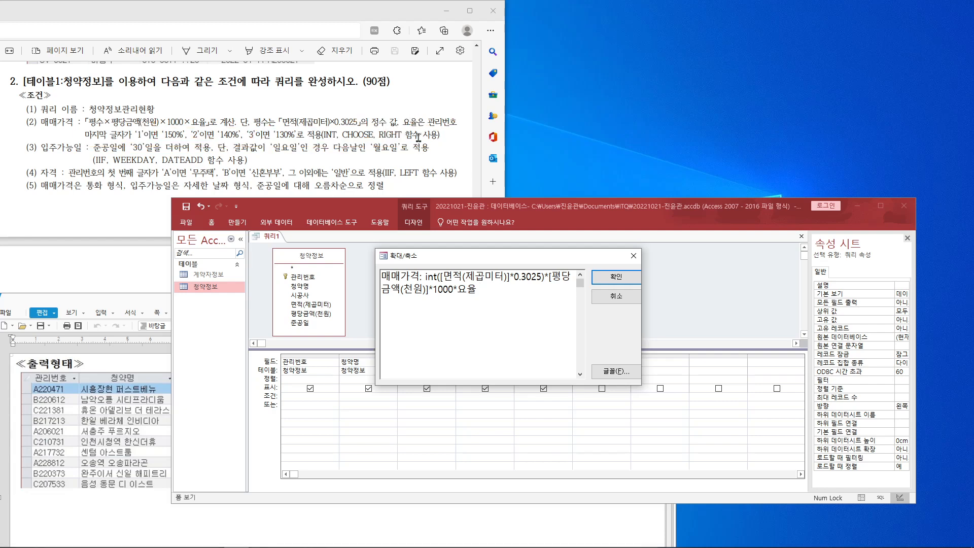
Step: Type the template choose(인수, 값1, 값2, ... ) after 요율
text(c)
text(hood)
key(BackSpace)
text(se)
text(()
text(dls)
key(BackSpace)
key(BackSpace)
key(BackSpace)
text(인수,)
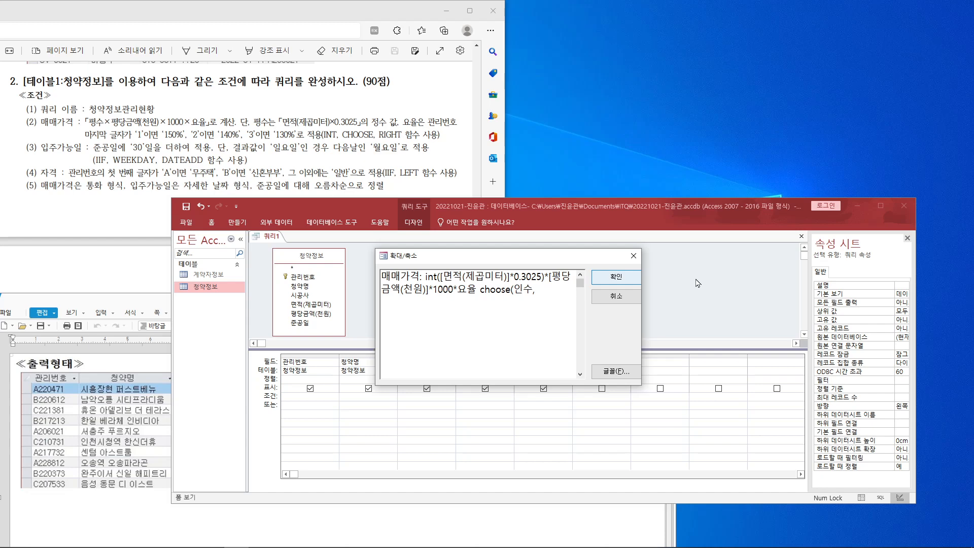
text( 값1, 값2, ... ))
Step: Type right( [관리번호],1) before choose and select it
click(480, 290)
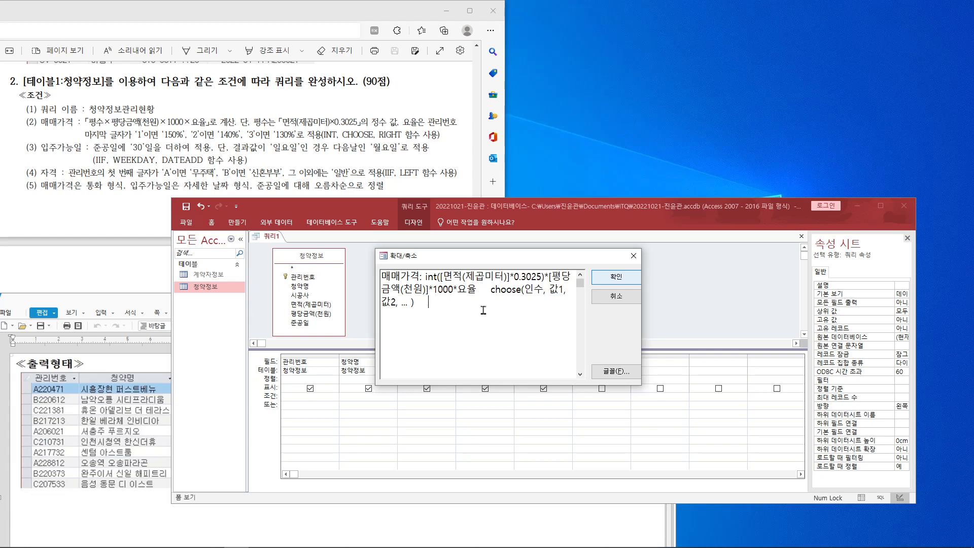
text(right( [관리번호],)
text(1))
drag(428, 302, 520, 303)
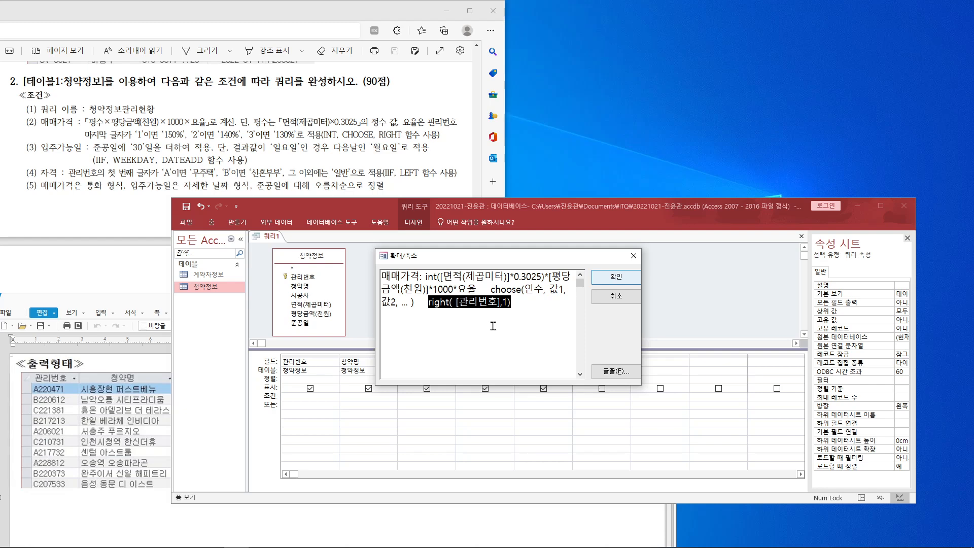
Step: Move right( [관리번호],1) into choose in place of the 인수 placeholder
key(ctrl+x)
click(543, 291)
key(BackSpace)
key(BackSpace)
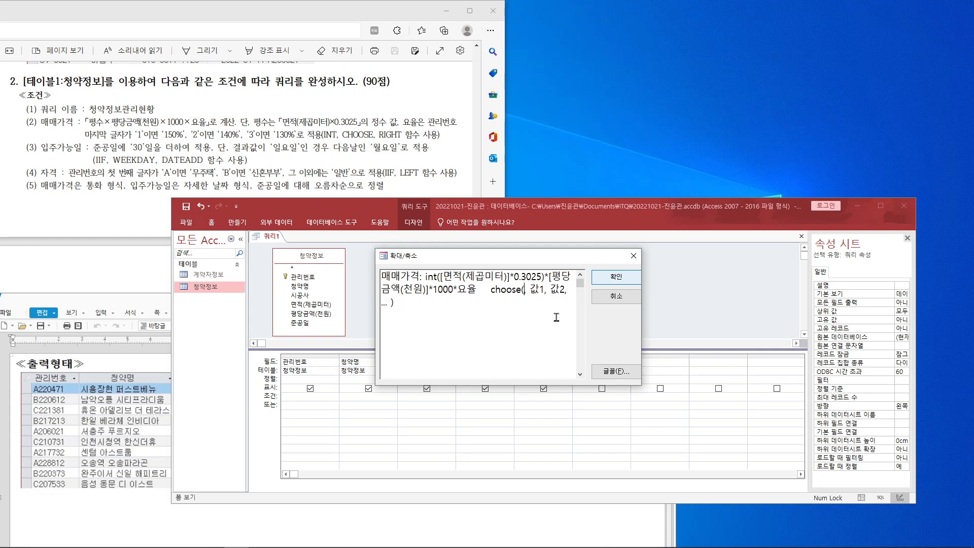
key(ctrl+v)
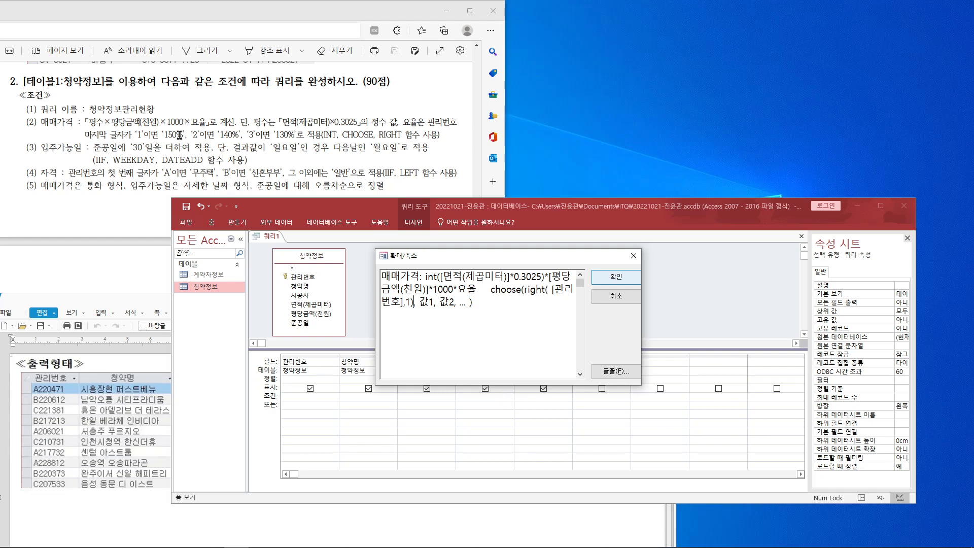
Step: Replace the 값1, 값2, ... placeholders with 1.5, 1.4, 1.3
click(484, 309)
text(0.5 1)
click(434, 303)
key(BackSpace)
key(BackSpace)
text(1.5)
key(Delete)
key(Delete)
key(Delete)
key(Delete)
key(Delete)
key(Delete)
key(Delete)
key(Delete)
text(1.4, 1.3)
key(BackSpace)
key(BackSpace)
key(BackSpace)
key(BackSpace)
key(BackSpace)
key(BackSpace)
key(BackSpace)
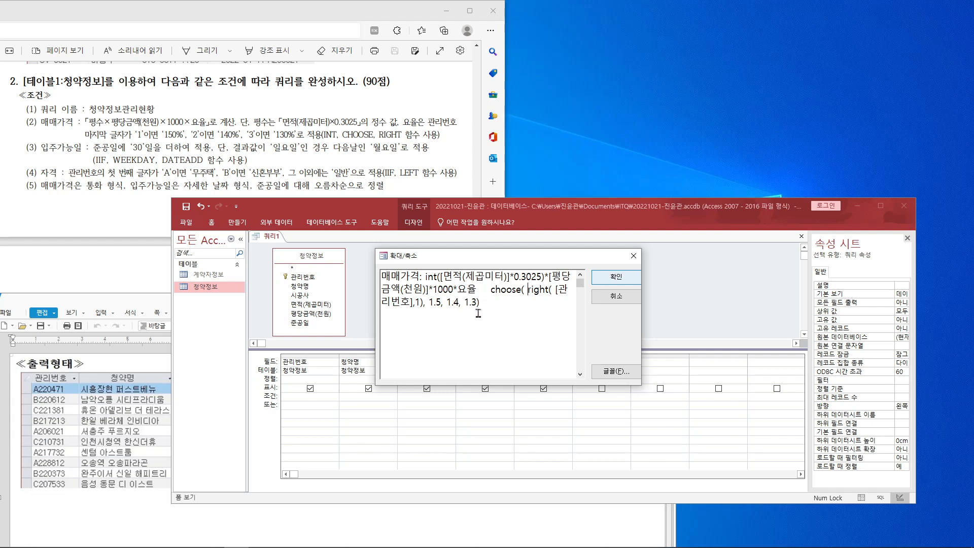
drag(488, 293, 498, 305)
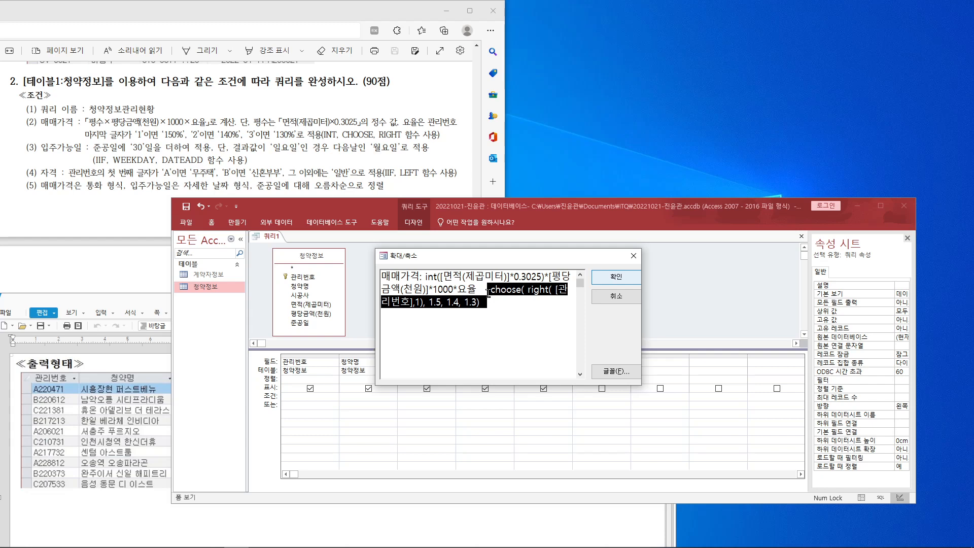
Step: Delete 요율 so the choose call takes its place, and accept the 매매가격 expression
click(488, 291)
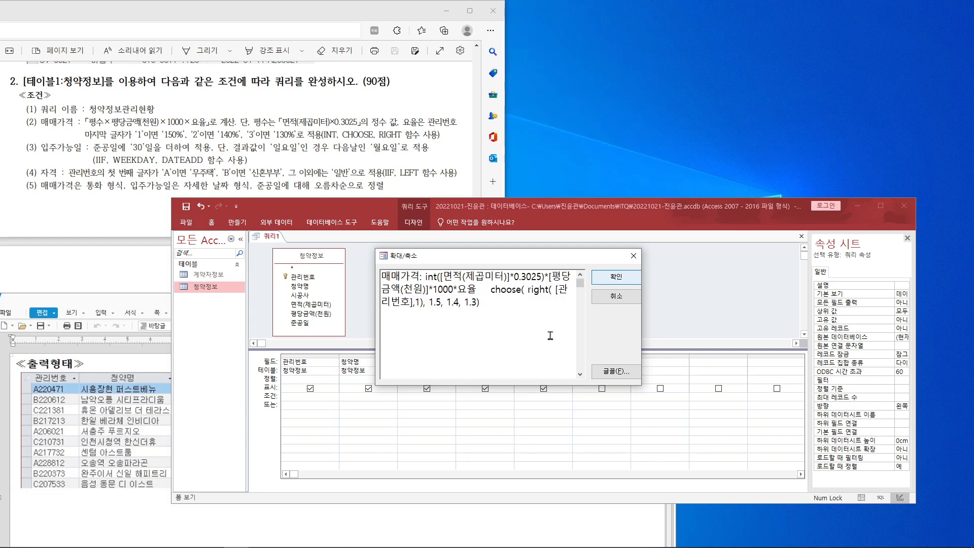
key(BackSpace)
key(BackSpace)
key(BackSpace)
key(BackSpace)
key(BackSpace)
key(BackSpace)
key(BackSpace)
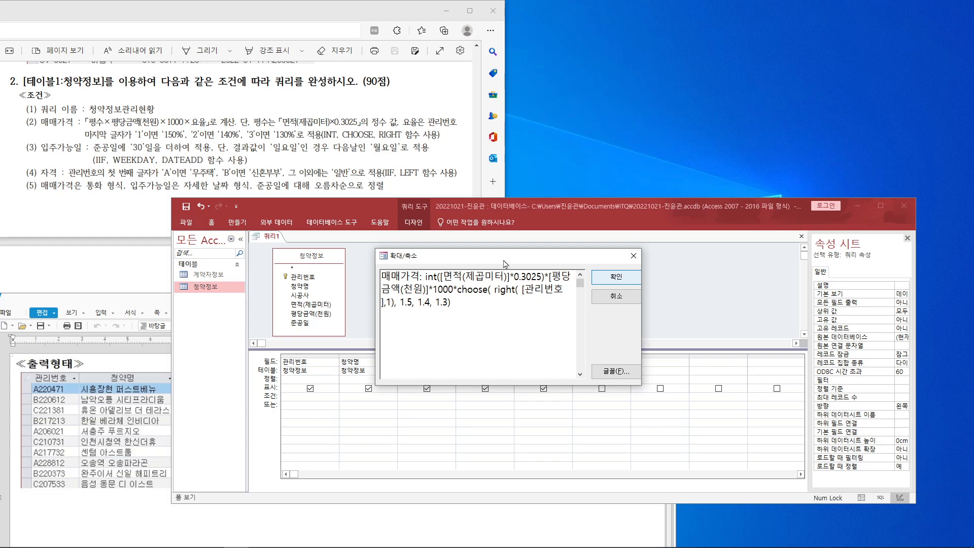
drag(505, 264, 611, 77)
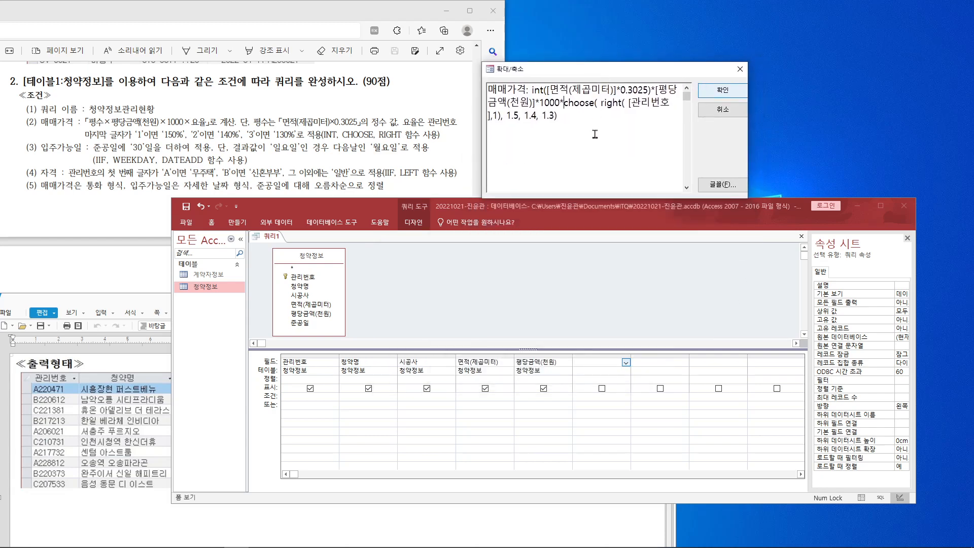
click(716, 91)
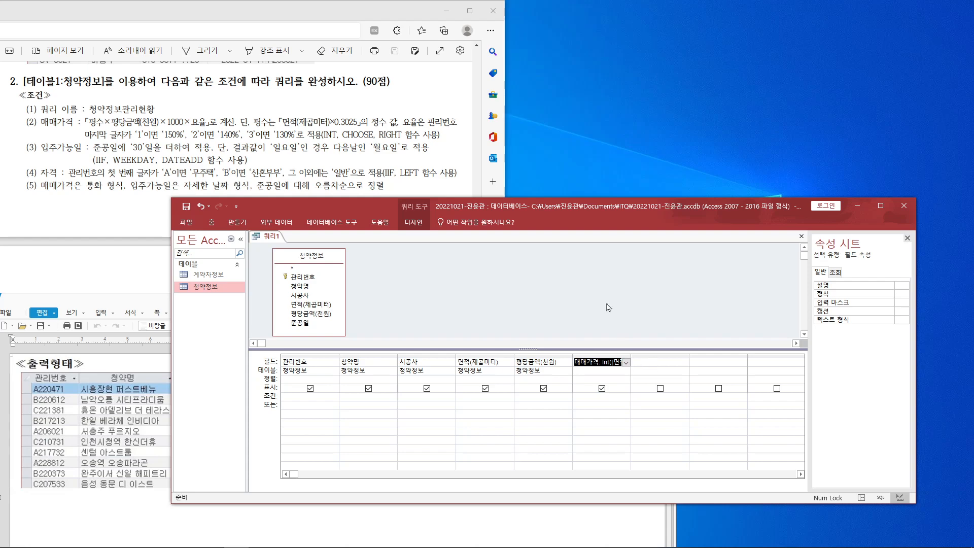
Step: Add 준공일 from 청약정보 to the grid and highlight the 입주가능일 condition in the task PDF
drag(611, 205, 668, 45)
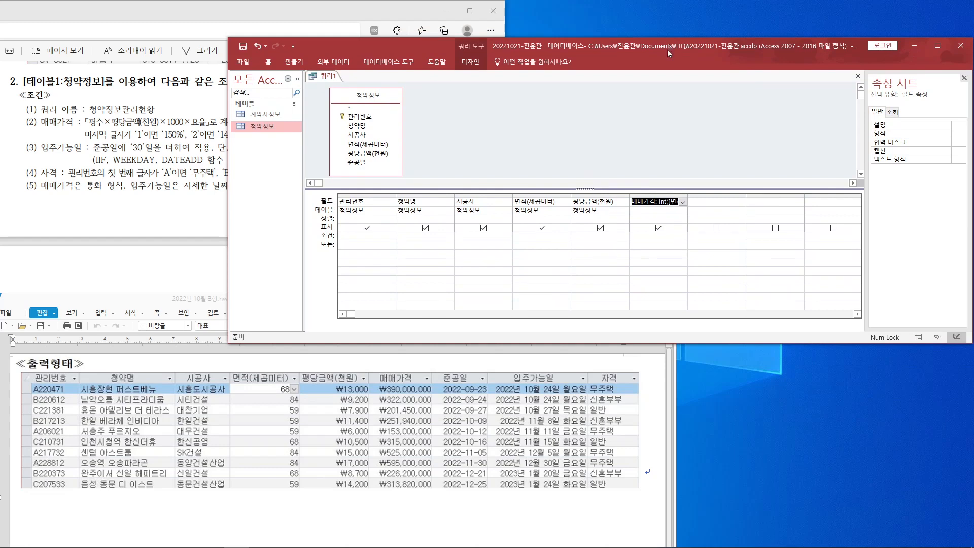
double_click(362, 163)
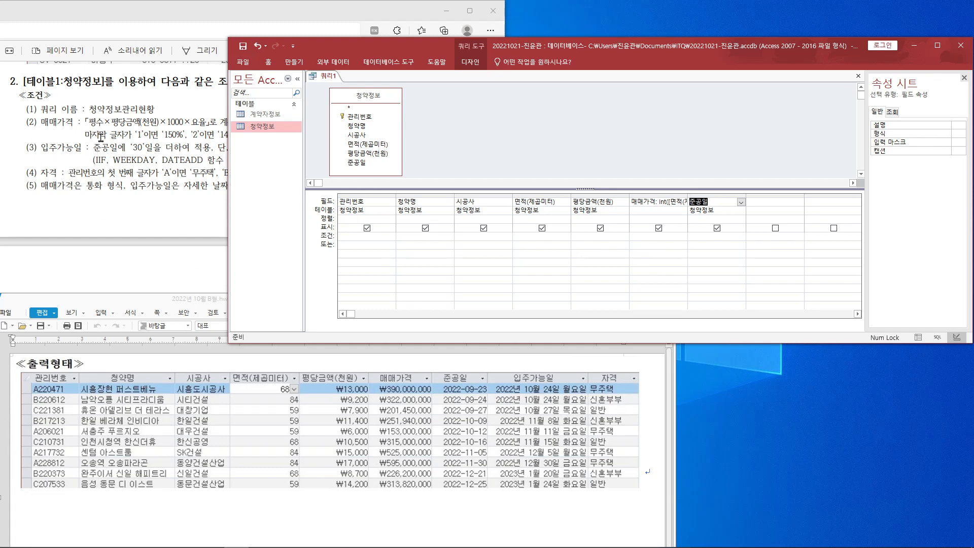
click(766, 201)
right_click(766, 201)
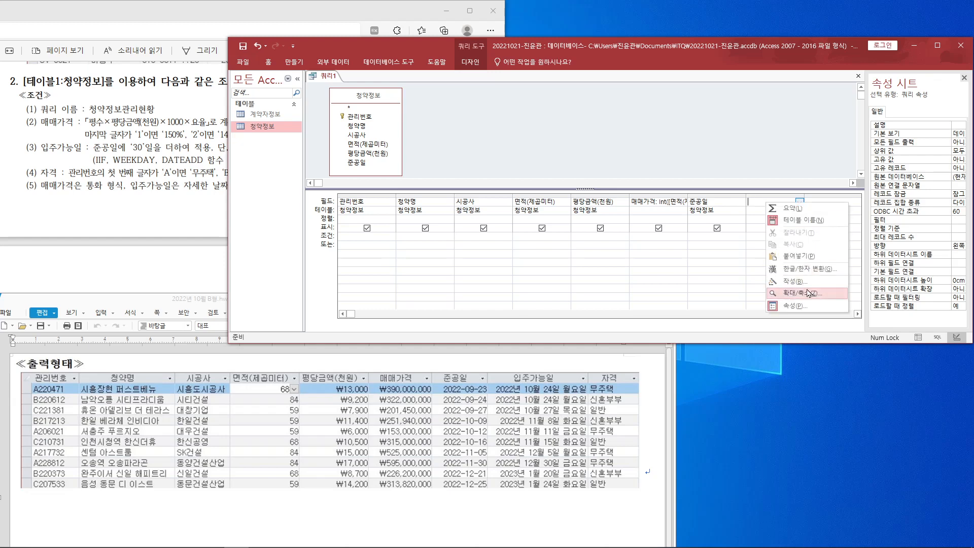
click(781, 142)
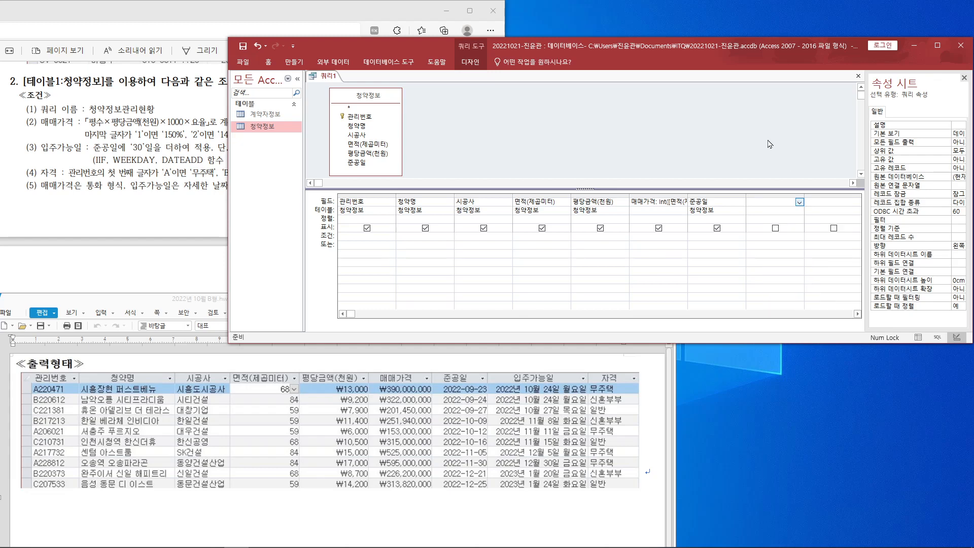
drag(760, 52, 560, 215)
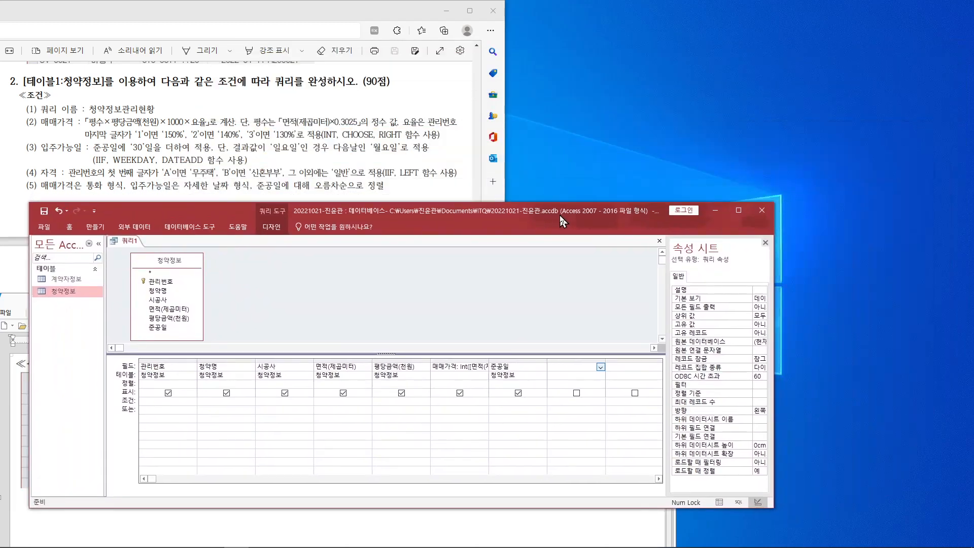
drag(94, 147, 270, 161)
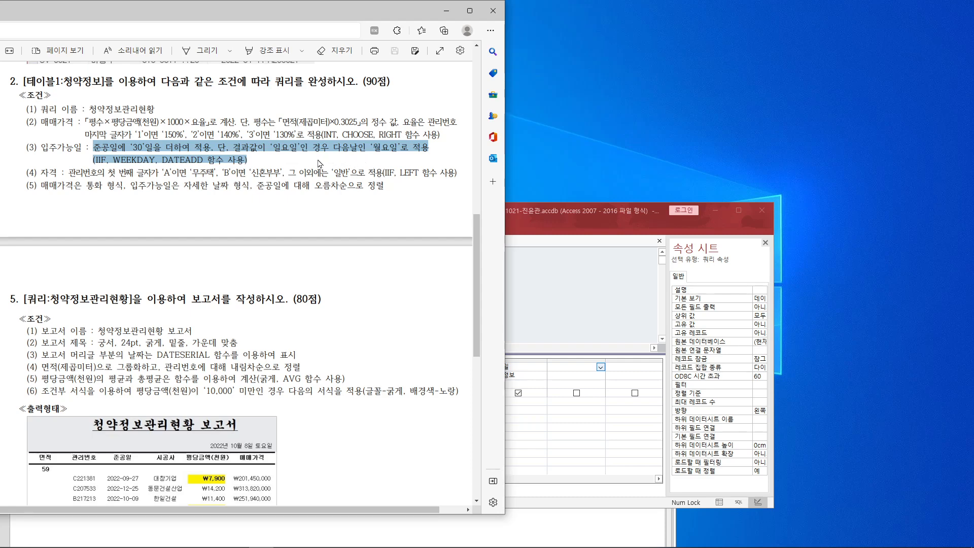
Step: Open the Zoom box for the empty 8th column and enter the field name 입주가능일:
click(586, 223)
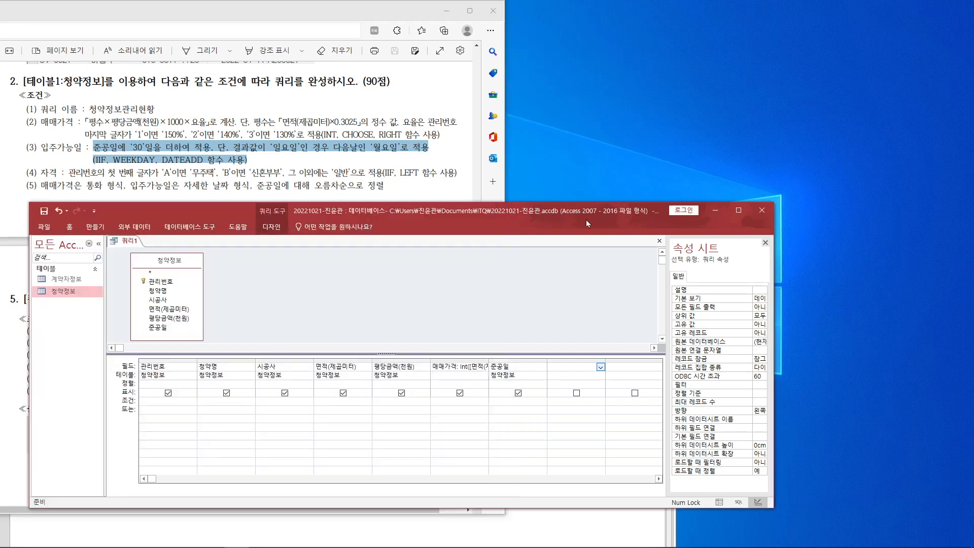
right_click(572, 367)
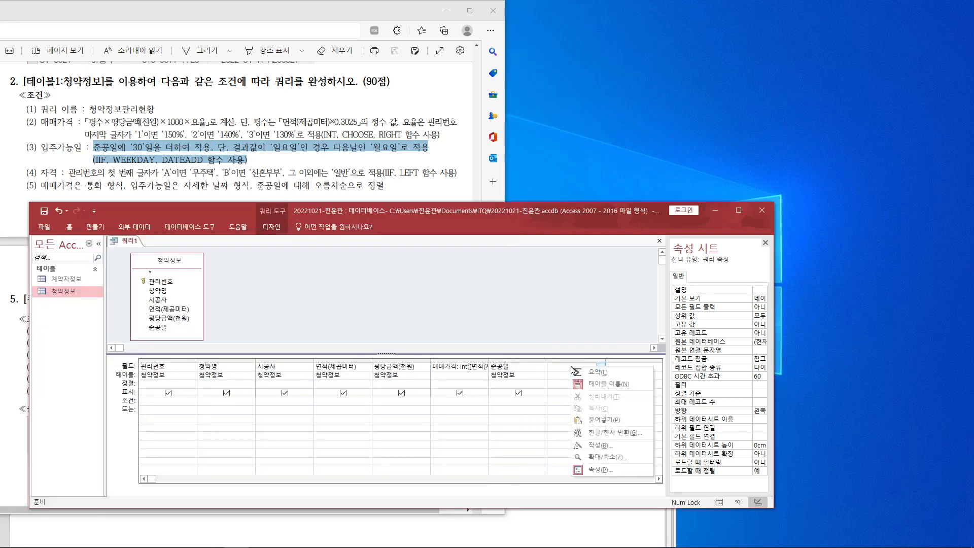
click(621, 458)
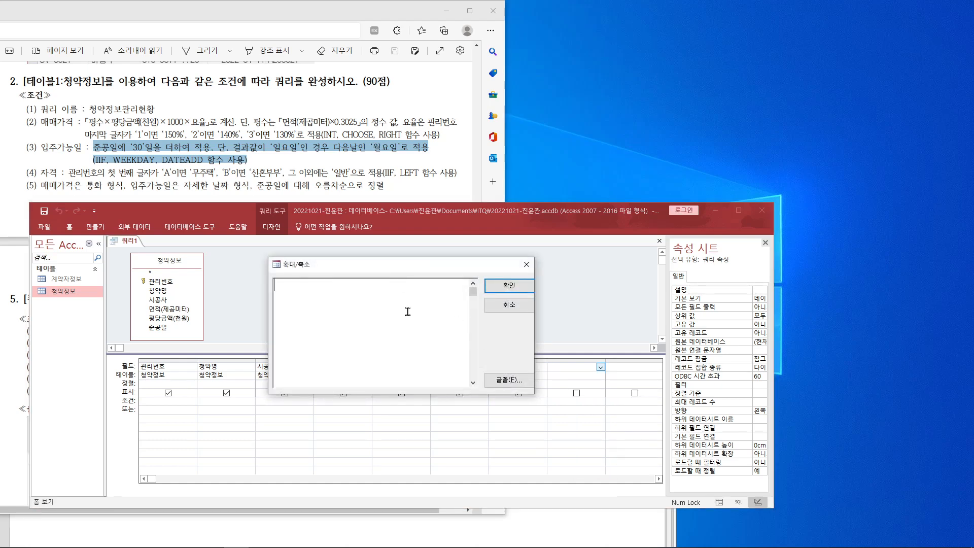
text(이ㅂ)
text(주가느)
text(ㅇ일)
text(:)
drag(412, 269, 440, 295)
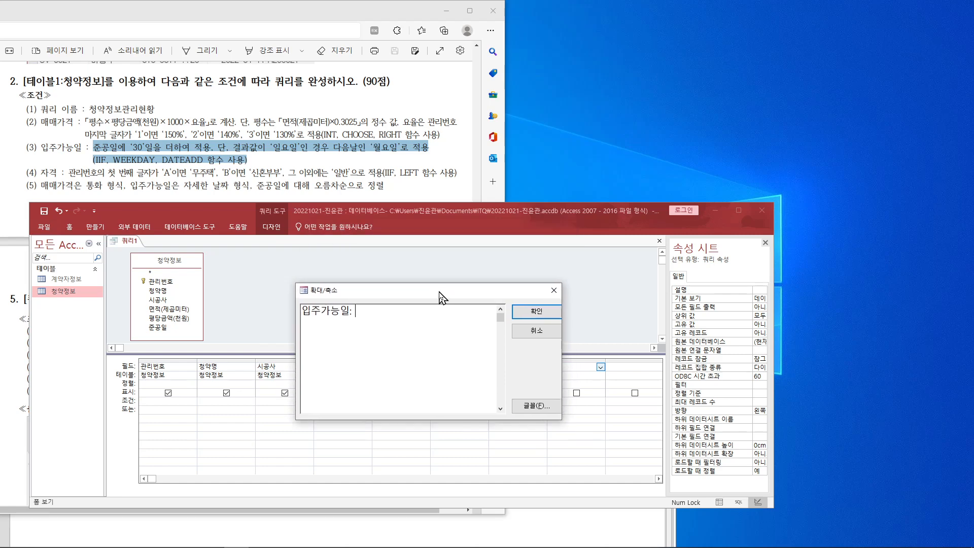
Step: Discard the unfinished 입주가능일 entry and move the sample output window to the top right
click(555, 334)
drag(573, 219, 578, 335)
click(550, 306)
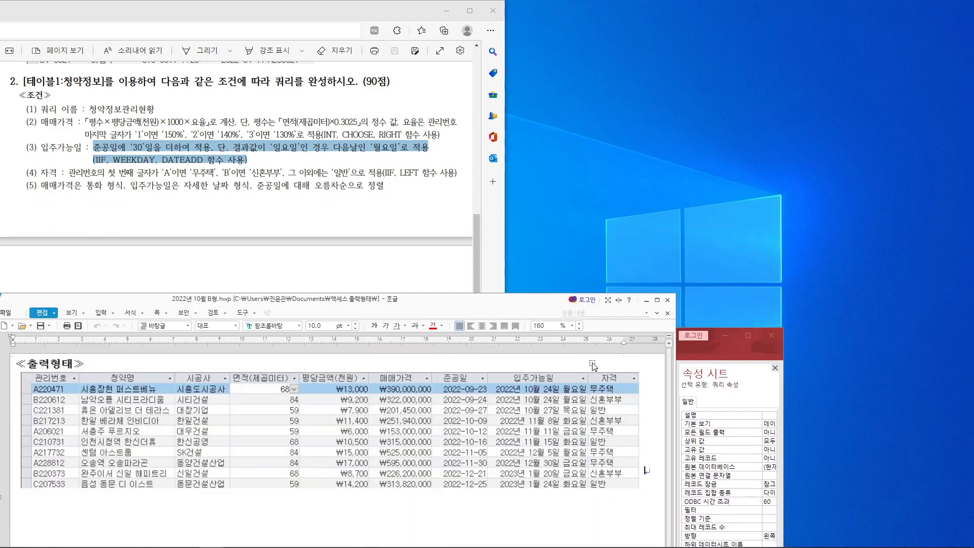
drag(673, 439, 278, 407)
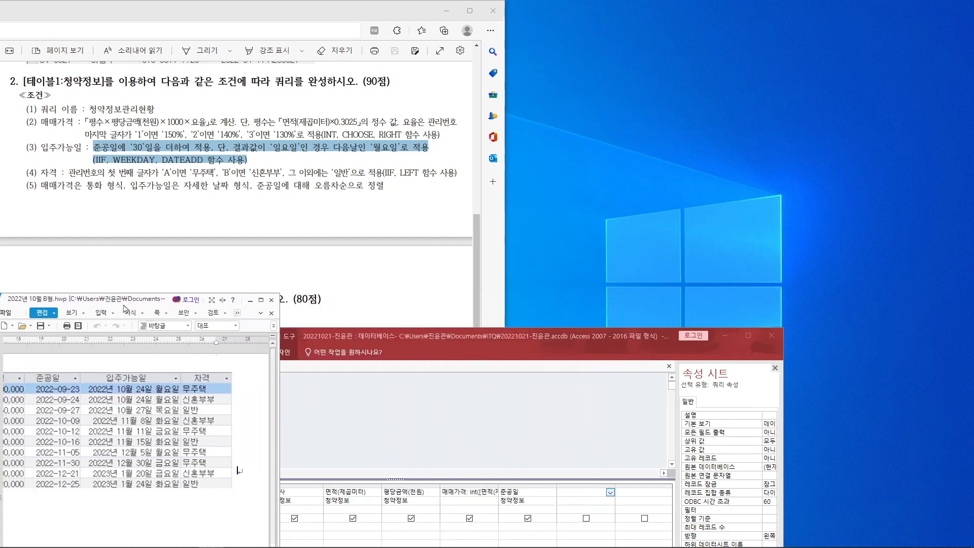
drag(127, 300, 784, 102)
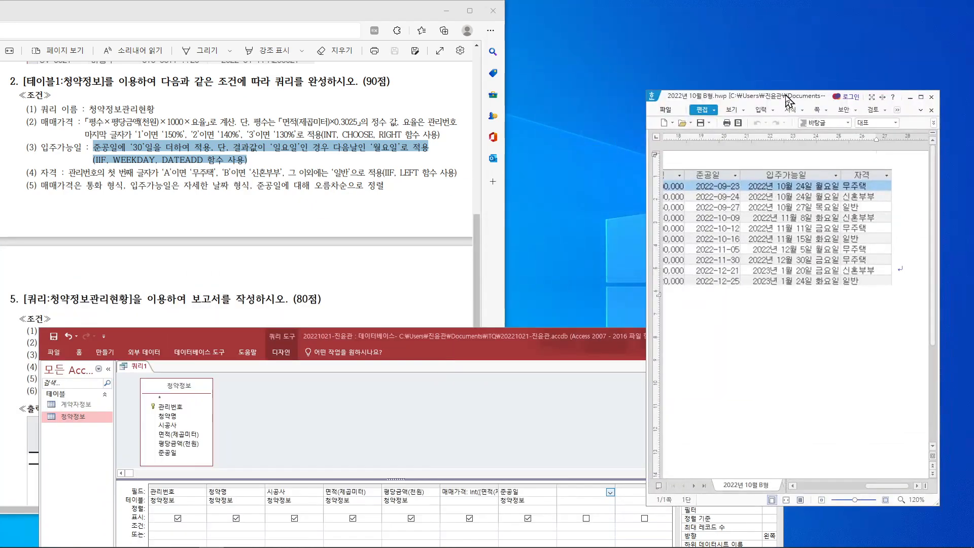
drag(843, 506, 841, 357)
Step: Widen the sample window to show more columns and bring Access fully on screen
double_click(785, 100)
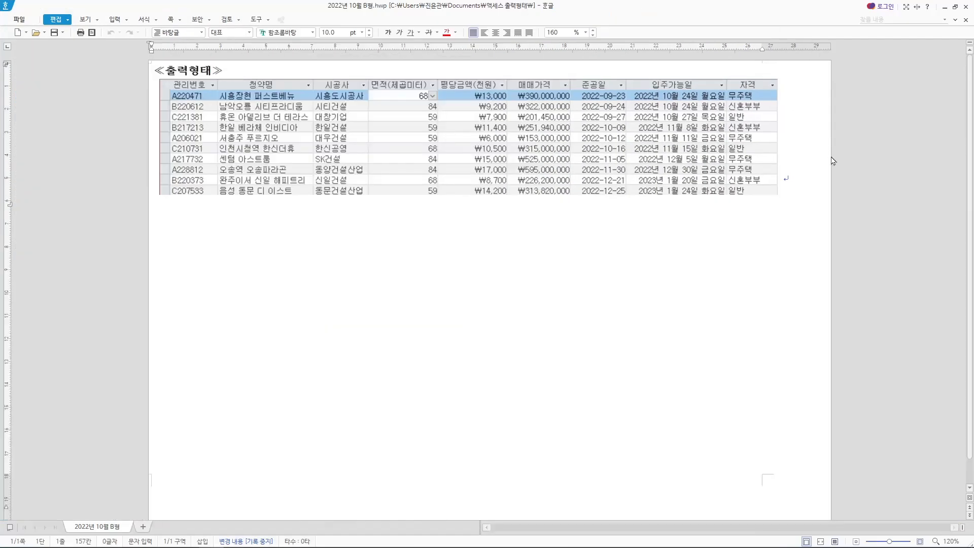
click(955, 6)
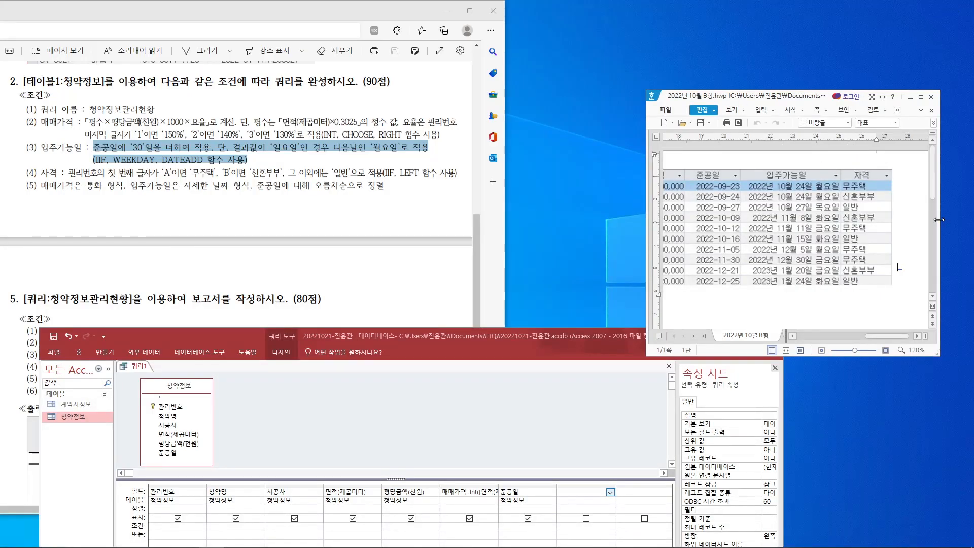
drag(939, 215, 961, 219)
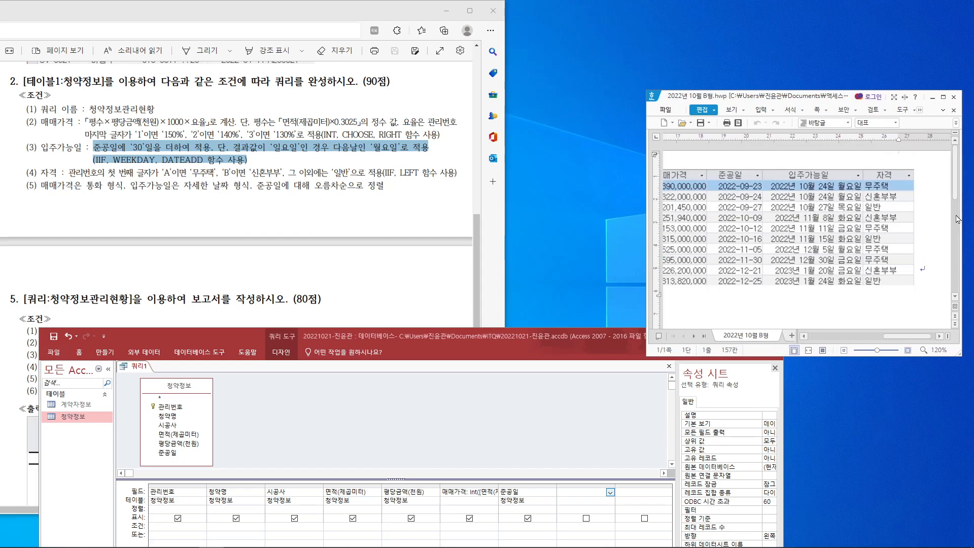
drag(806, 102, 766, 20)
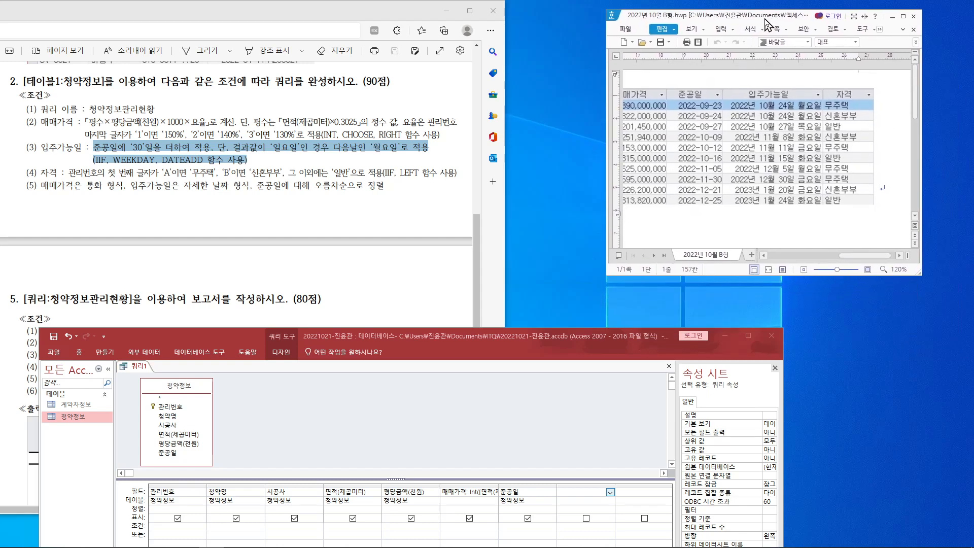
drag(516, 340, 528, 240)
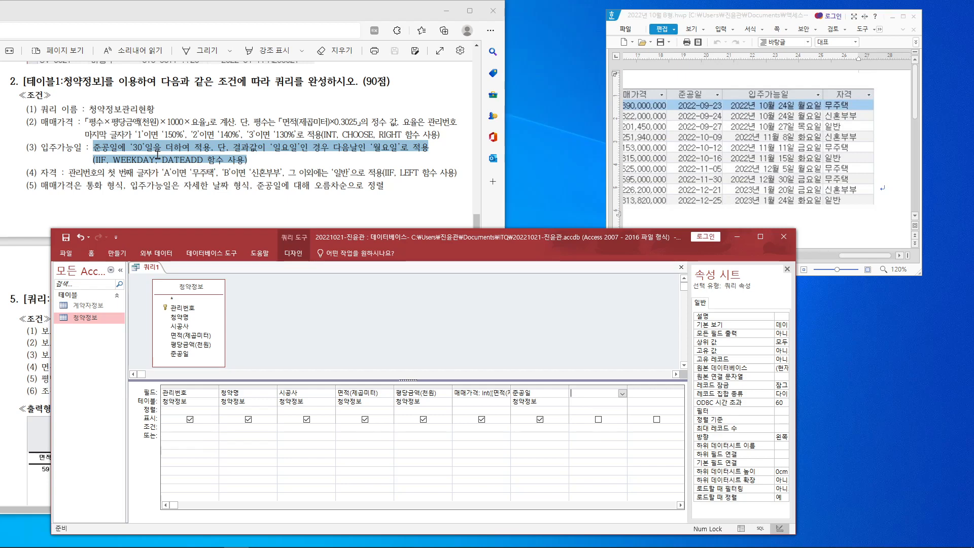
Step: In a new Zoom box for the empty column, type 입주가능일: dateadd( 간격, 값, 날짜)
right_click(601, 392)
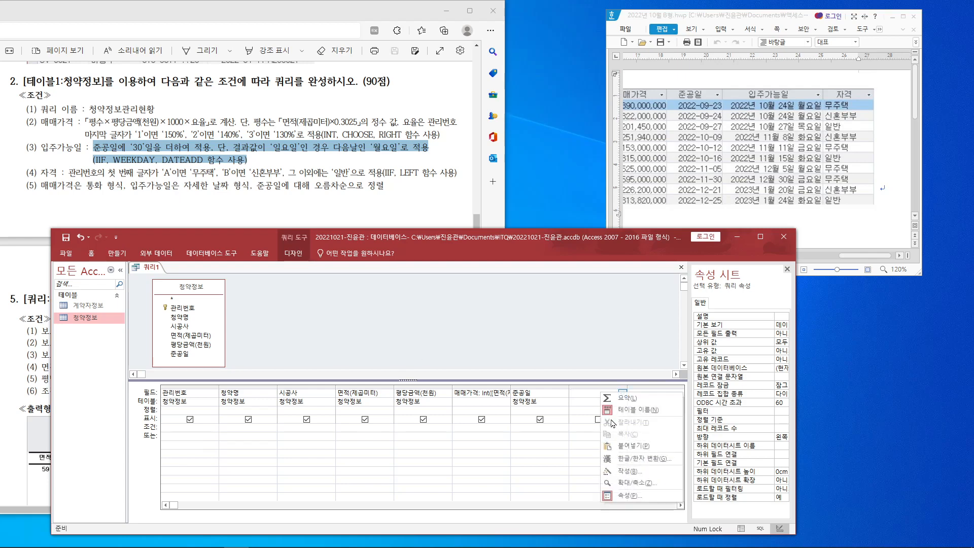
click(635, 483)
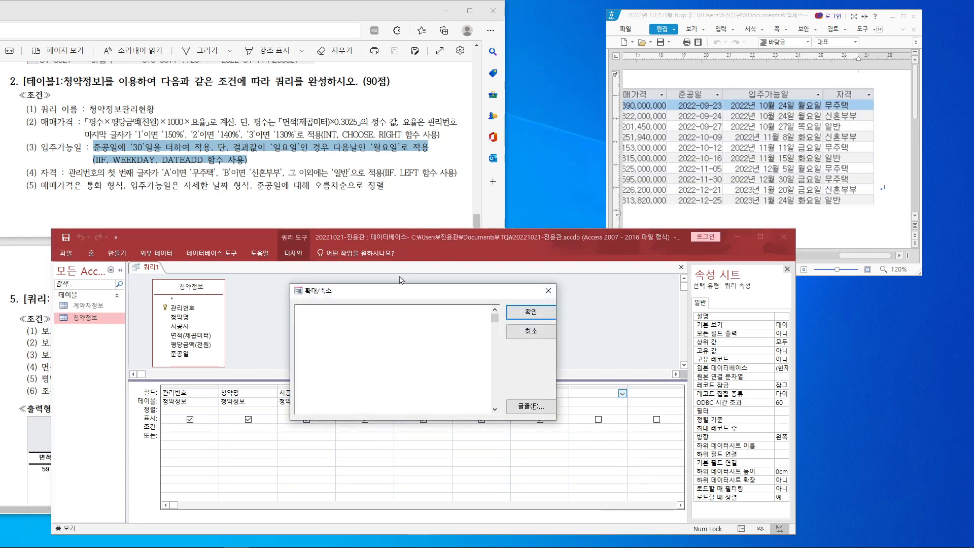
drag(402, 290, 359, 217)
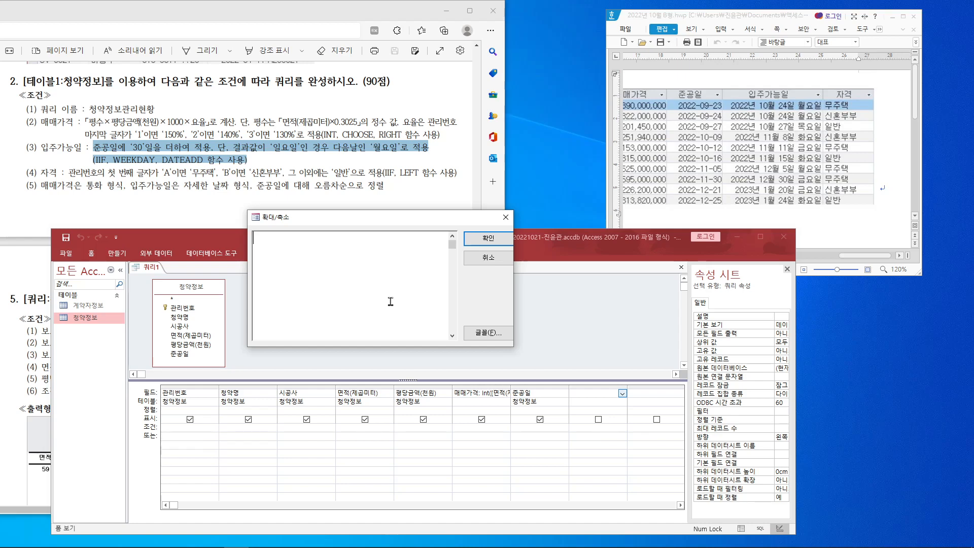
text(입주가)
text(능일)
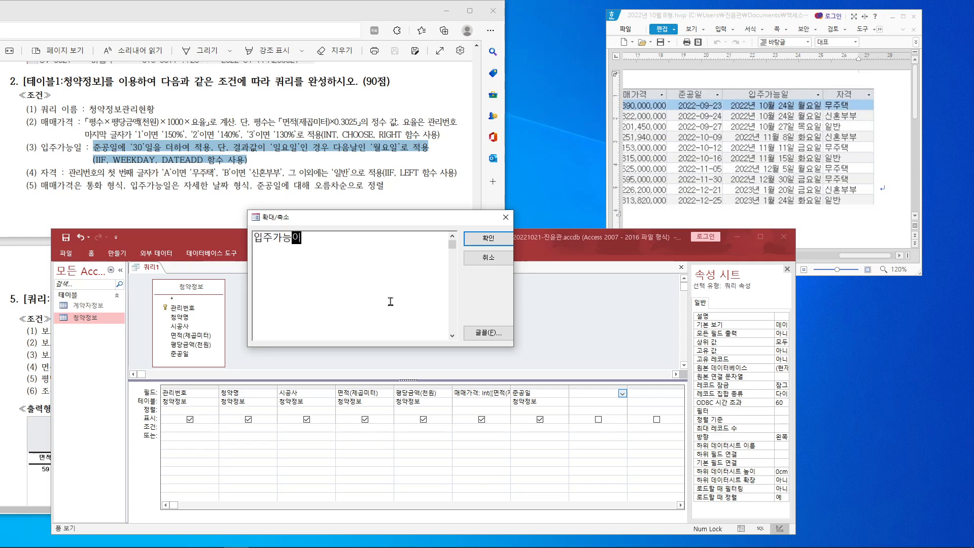
text(: dateadd()
text(간격)
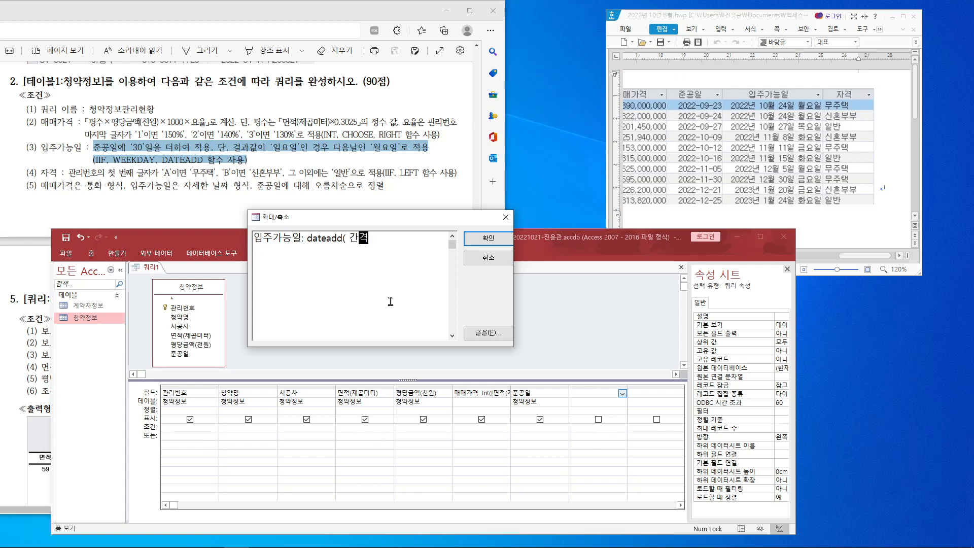
text(, 갑)
text(, 날짜)
Step: Annotate the conditions and dateadd arguments, noting 30 days to add with 간격 and 날짜
mouse_move(152, 146)
mouse_down()
mouse_move(149, 128)
mouse_move(153, 147)
mouse_up()
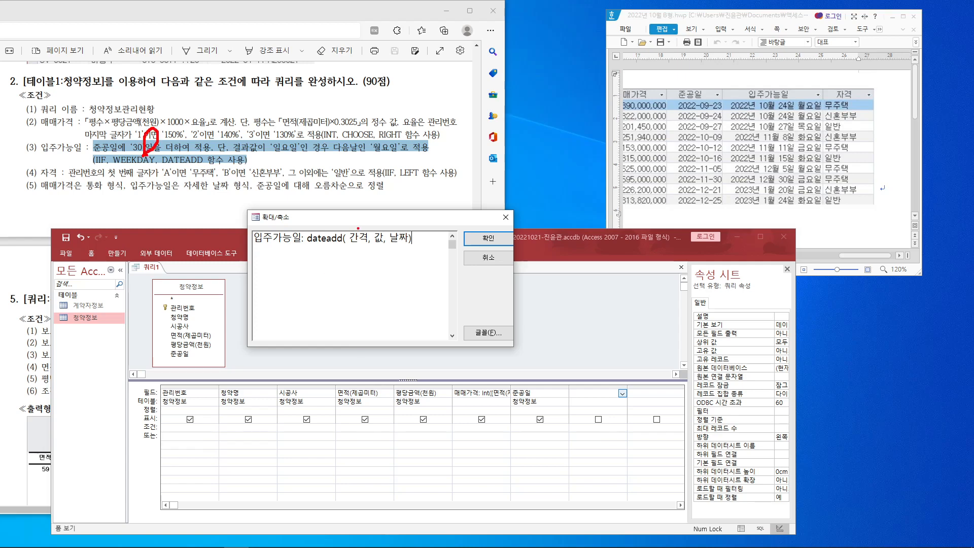
drag(356, 196, 355, 222)
drag(328, 183, 325, 191)
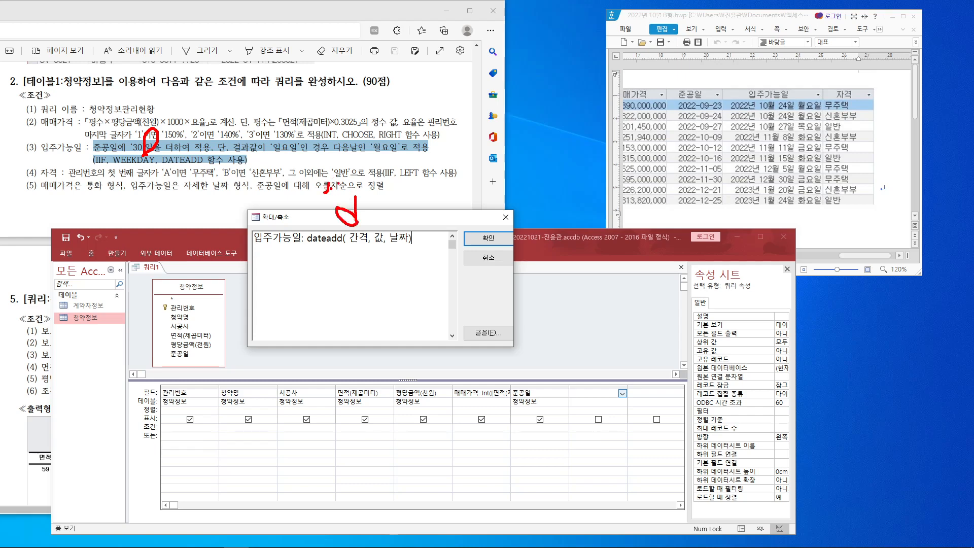
mouse_move(367, 183)
mouse_down()
mouse_move(359, 192)
mouse_move(381, 222)
mouse_up()
mouse_move(376, 262)
mouse_down()
mouse_move(379, 288)
mouse_move(367, 286)
mouse_move(409, 271)
mouse_up()
mouse_move(446, 179)
mouse_down()
mouse_move(357, 241)
mouse_move(380, 232)
mouse_up()
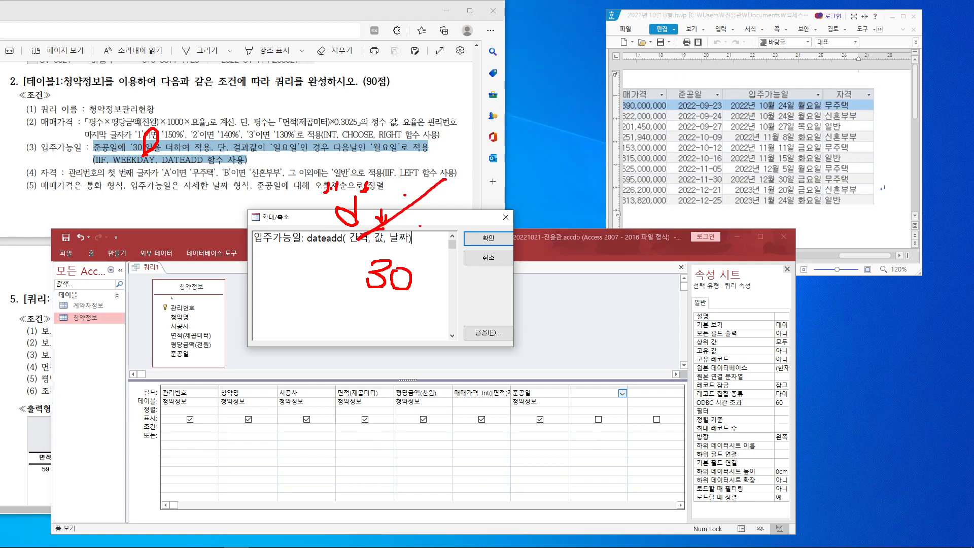
mouse_move(425, 210)
mouse_down()
mouse_move(404, 226)
mouse_move(426, 217)
mouse_up()
Step: Circle 준공일 in the task, grid and field list, clear the marks, then select the text after 간격
mouse_move(122, 150)
mouse_down()
mouse_move(86, 152)
mouse_move(115, 134)
mouse_move(123, 154)
mouse_up()
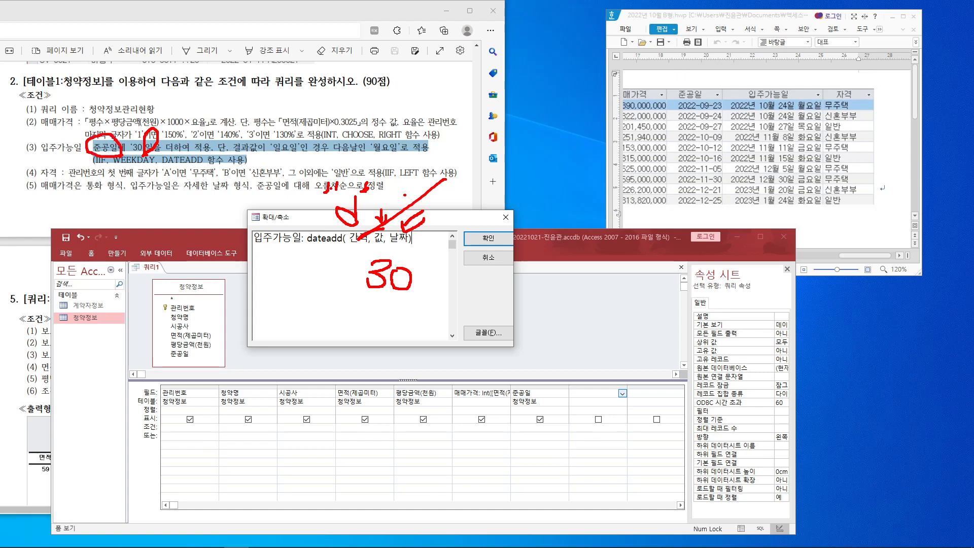
mouse_move(533, 401)
mouse_down()
mouse_move(513, 391)
mouse_move(531, 383)
mouse_move(534, 398)
mouse_up()
drag(176, 349, 188, 362)
key(Escape)
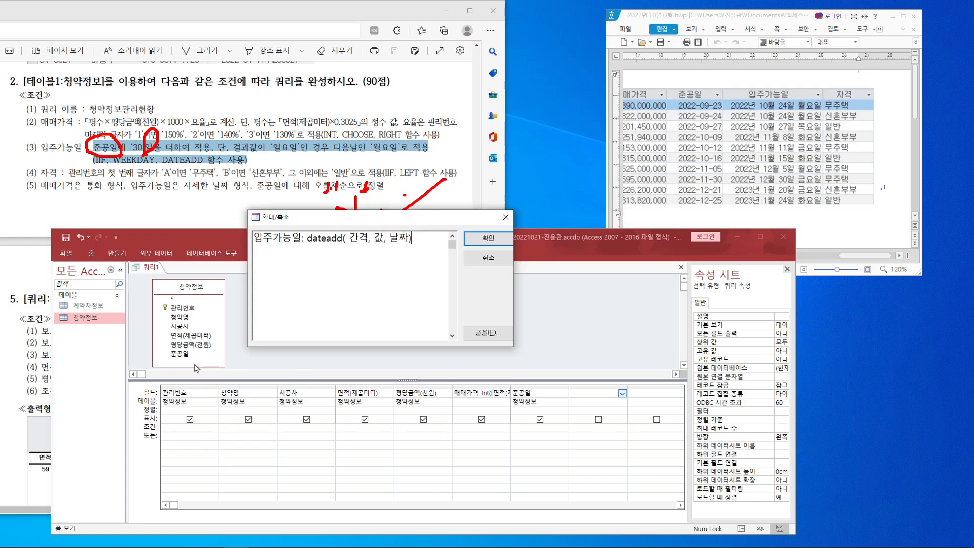
drag(367, 244, 384, 275)
click(371, 239)
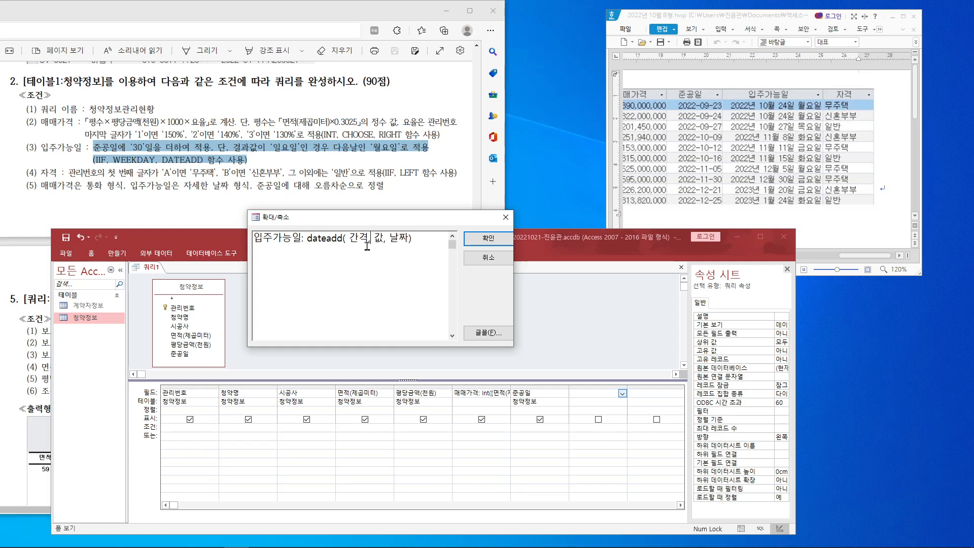
Step: Fill dateadd's placeholders with "d", 30 and [준공일], then close the parenthesis
key(BackSpace)
key(BackSpace)
text("d")
key(Right)
key(Right)
key(Delete)
text(30)
key(Right)
key(Right)
key(Delete)
key(Delete)
text([)
text(wns)
key(BackSpace)
key(BackSpace)
key(BackSpace)
text(ㅈ)
text(준공일)
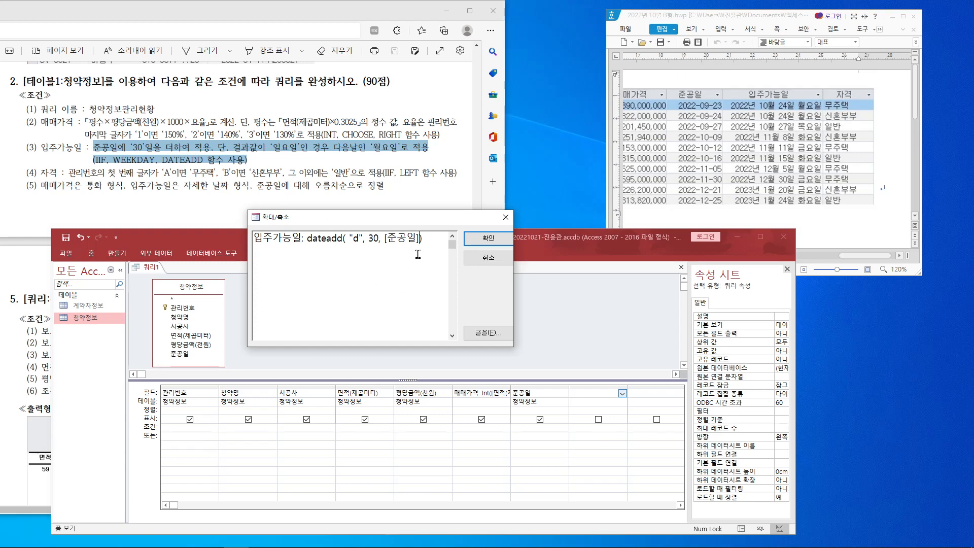
text())
Step: Add a weekday( 날짜, 반환형식) template on a new line after the dateadd expression
text(week)
text(day)
text(()
text( 날짜)
text(, 반환혀)
text(형식))
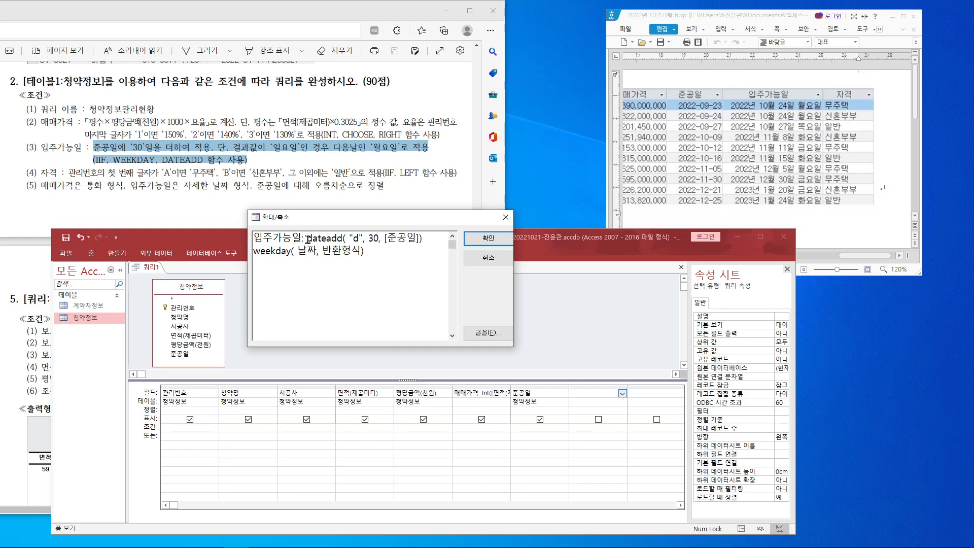
Step: Move the dateadd expression into weekday as its date argument, dropping the 반환형식 argument
drag(308, 239, 435, 245)
key(ctrl+c)
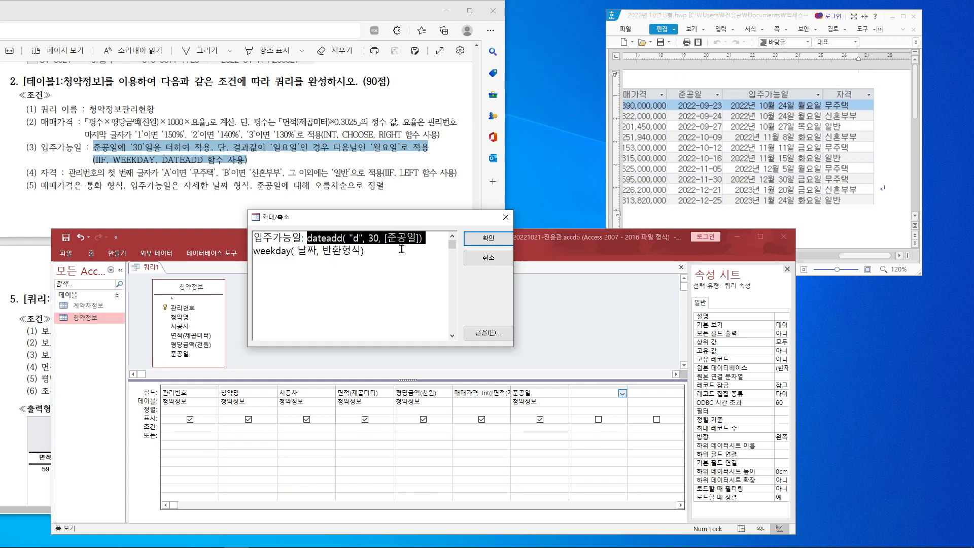
key(Delete)
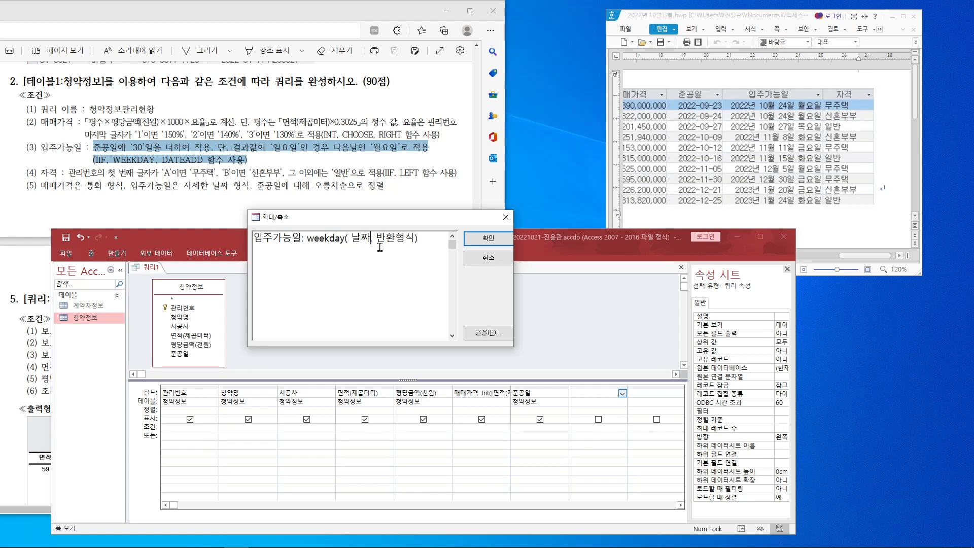
key(BackSpace)
key(BackSpace)
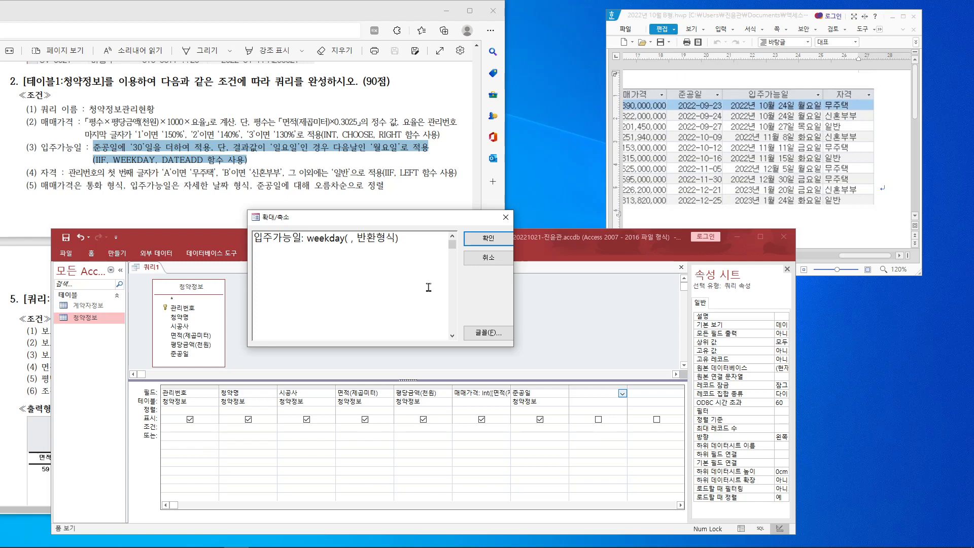
key(ctrl+v)
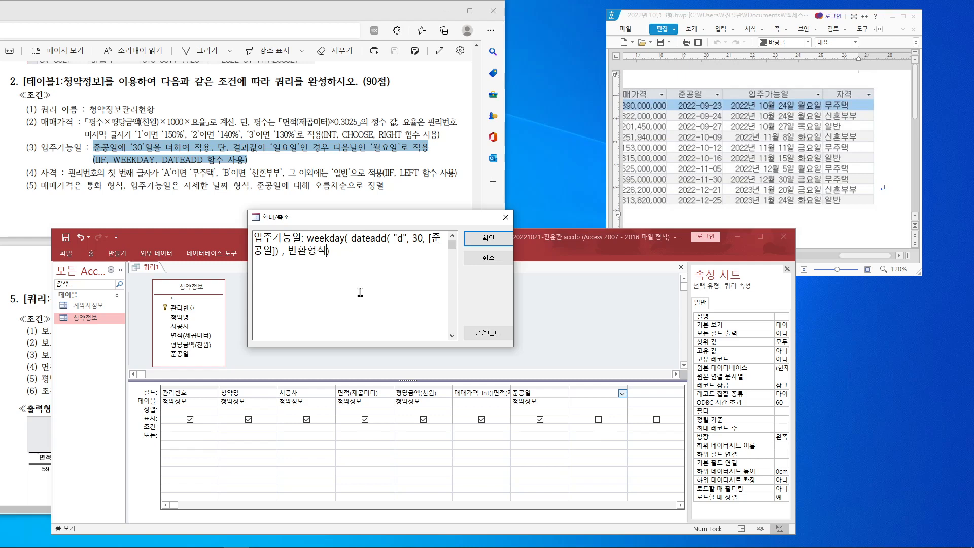
key(BackSpace)
key(BackSpace)
key(BackSpace)
key(BackSpace)
text(1)
key(BackSpace)
key(BackSpace)
key(BackSpace)
Step: Put an iif( 조건, 값1, 값2) template before weekday and append = 1 to the weekday test
click(307, 237)
text(iif)
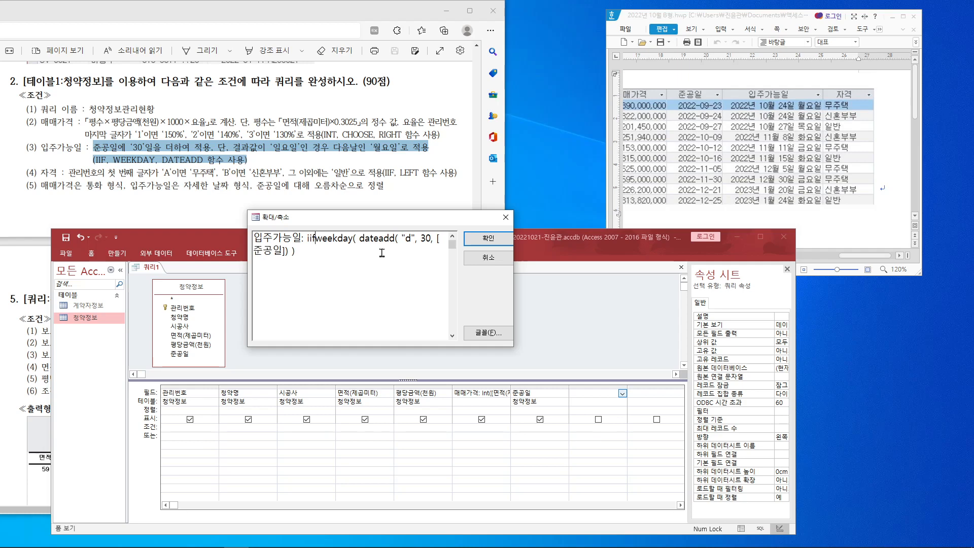
text(()
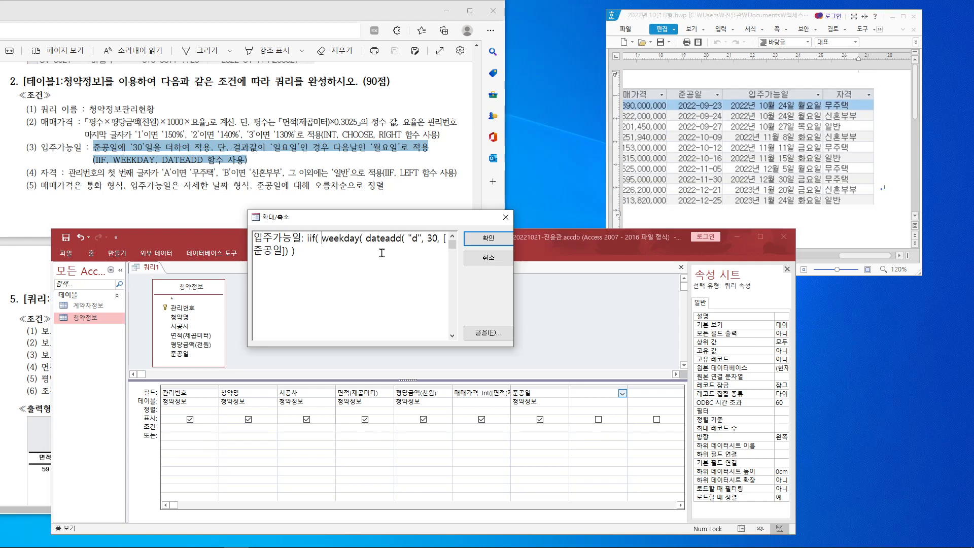
text( 조건,)
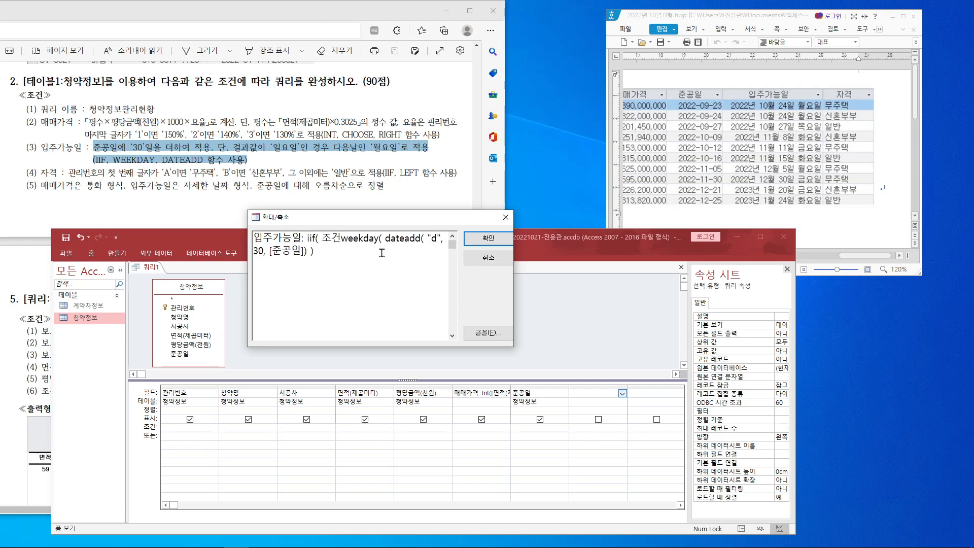
text( 값)
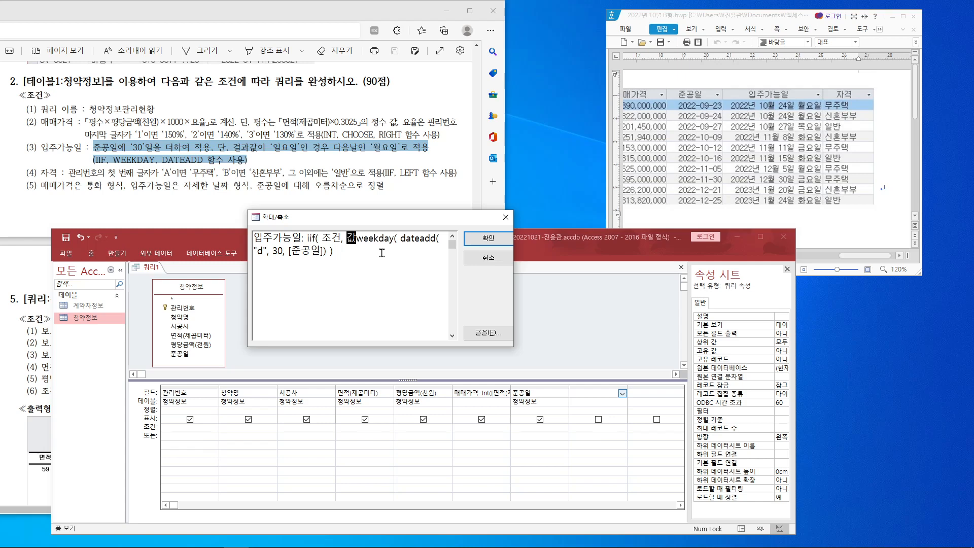
text(1,)
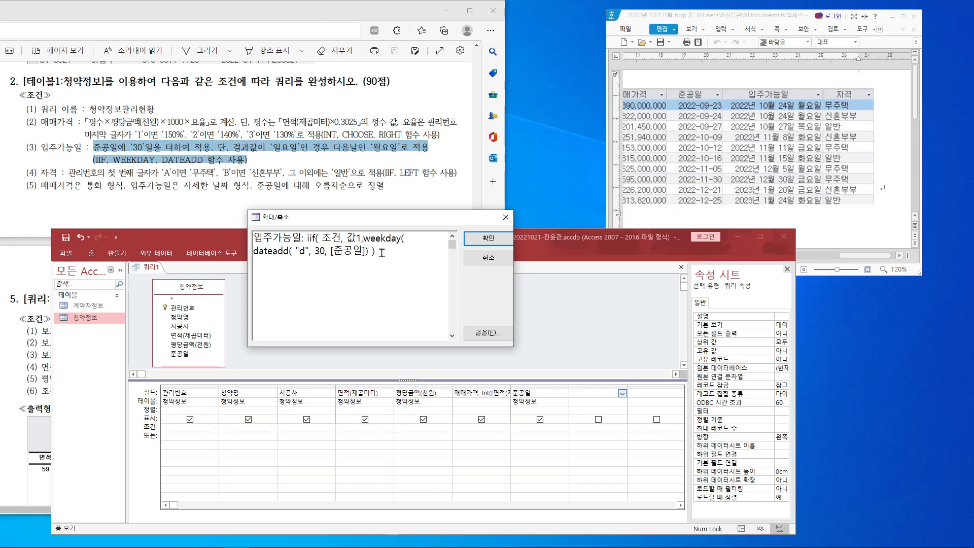
text( 값2)
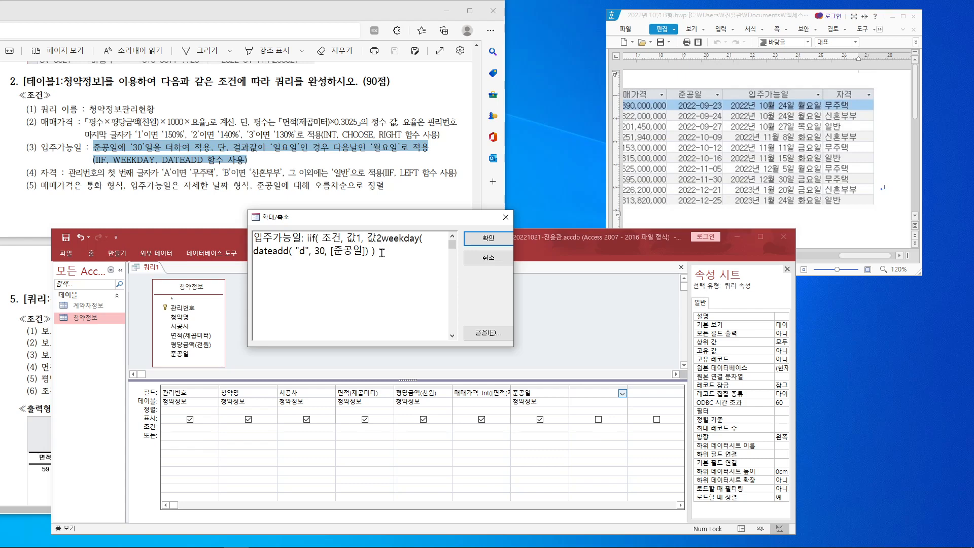
text())
click(376, 251)
shift+click(401, 238)
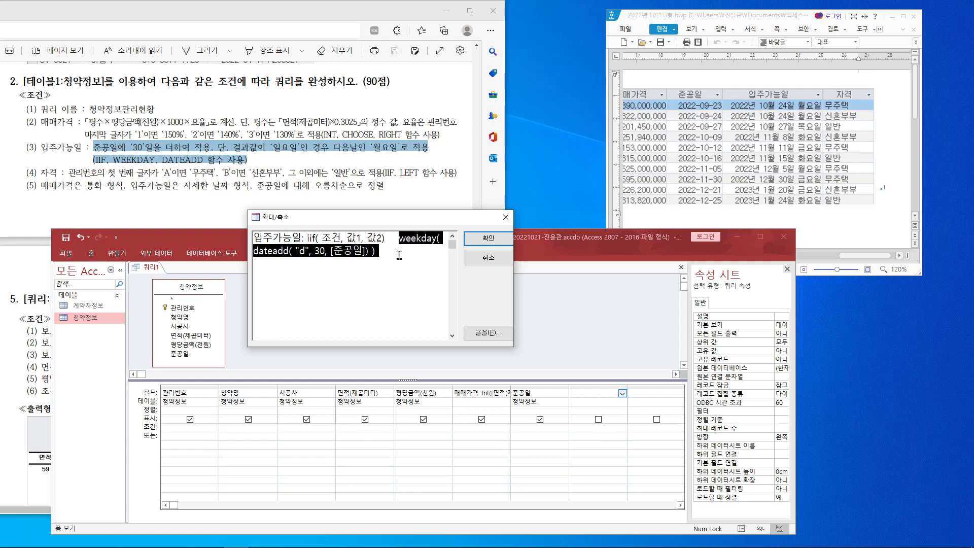
click(399, 256)
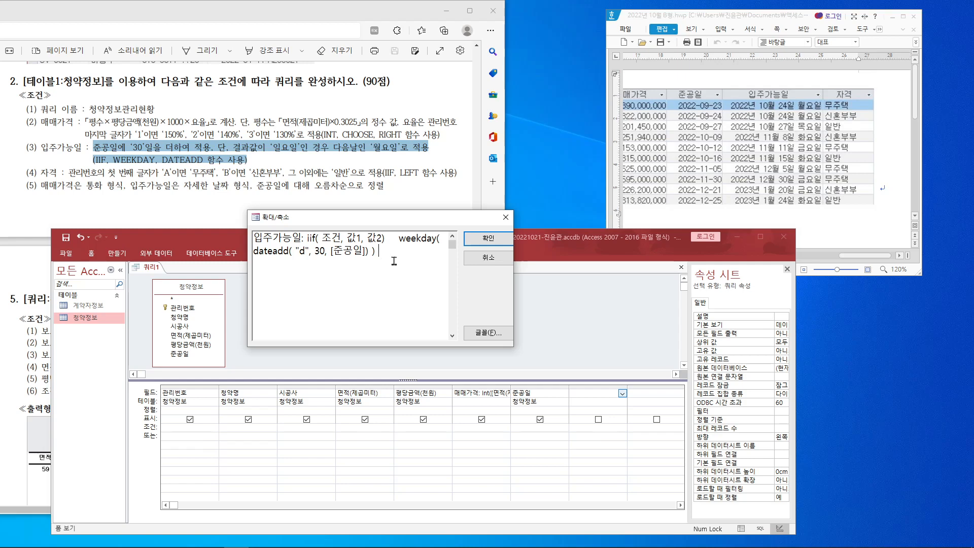
text(=)
text(1)
drag(399, 238, 422, 250)
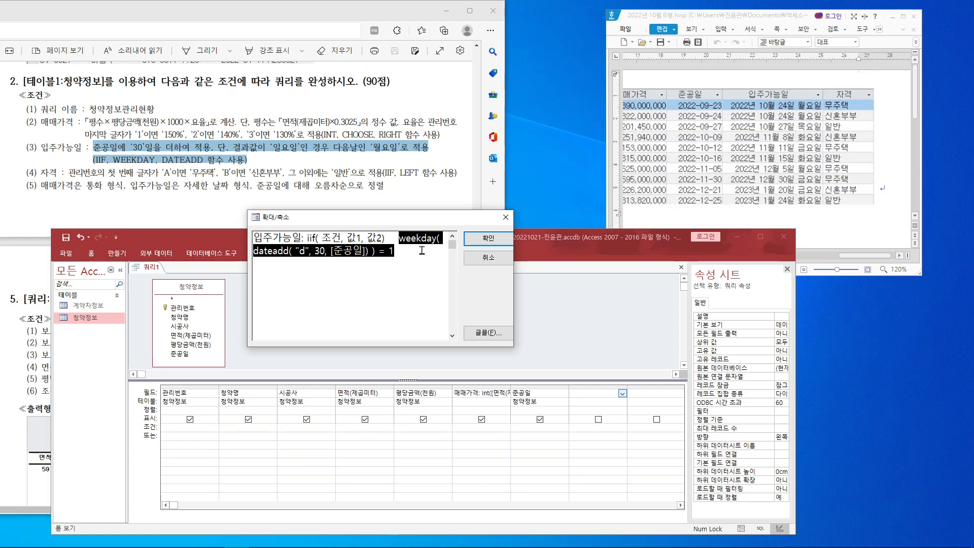
Step: Move the weekday = 1 test into iif in place of the 조건 placeholder
key(ctrl+x)
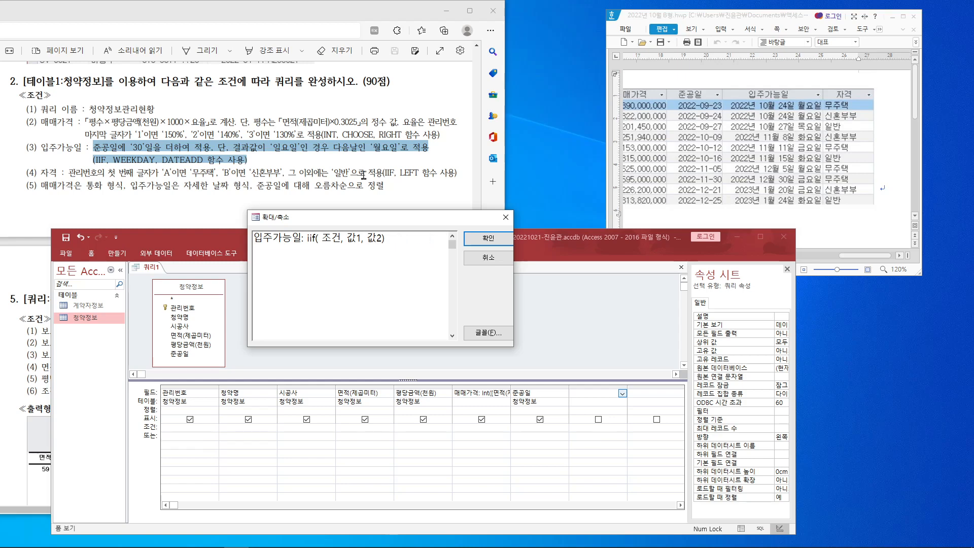
key(BackSpace)
key(BackSpace)
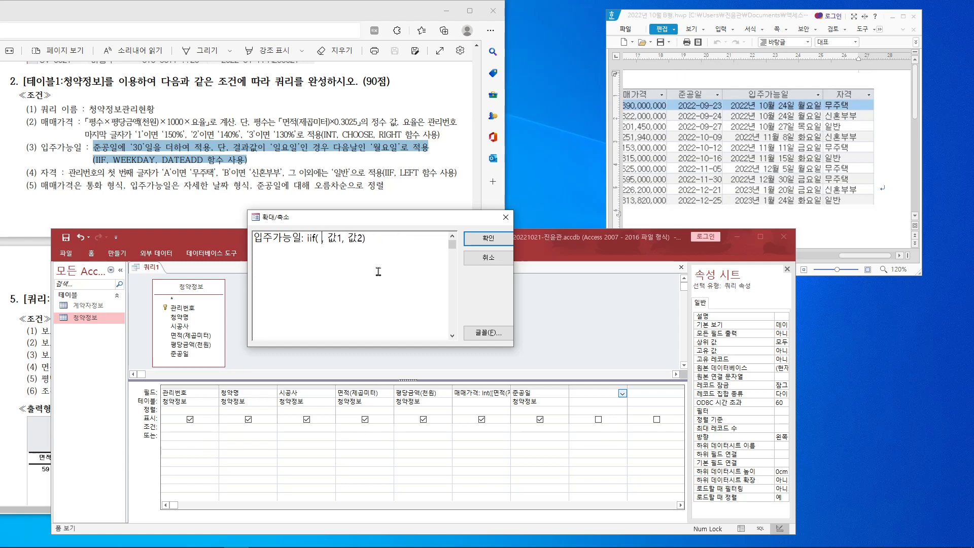
key(ctrl+v)
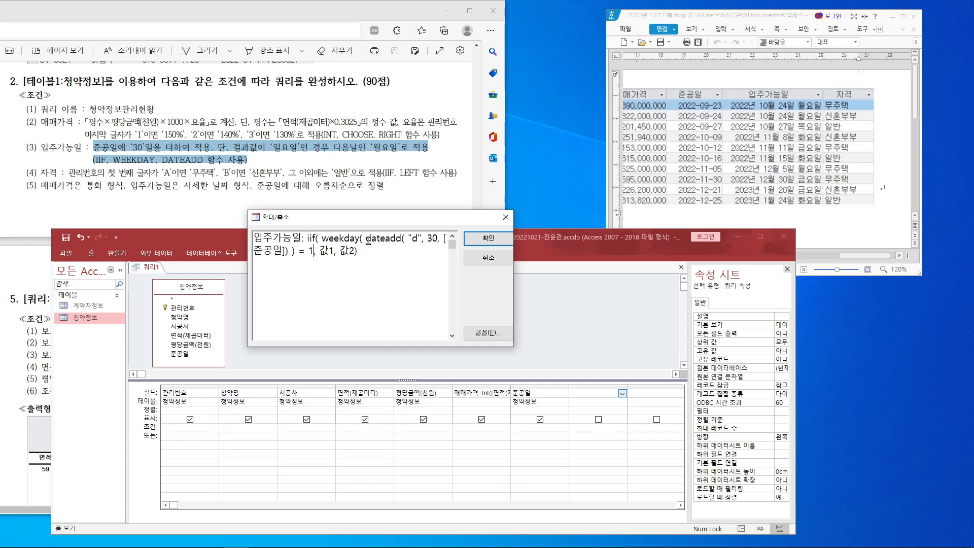
Step: Copy the dateadd expression into iif as the first value, replacing 값1
drag(366, 240, 295, 253)
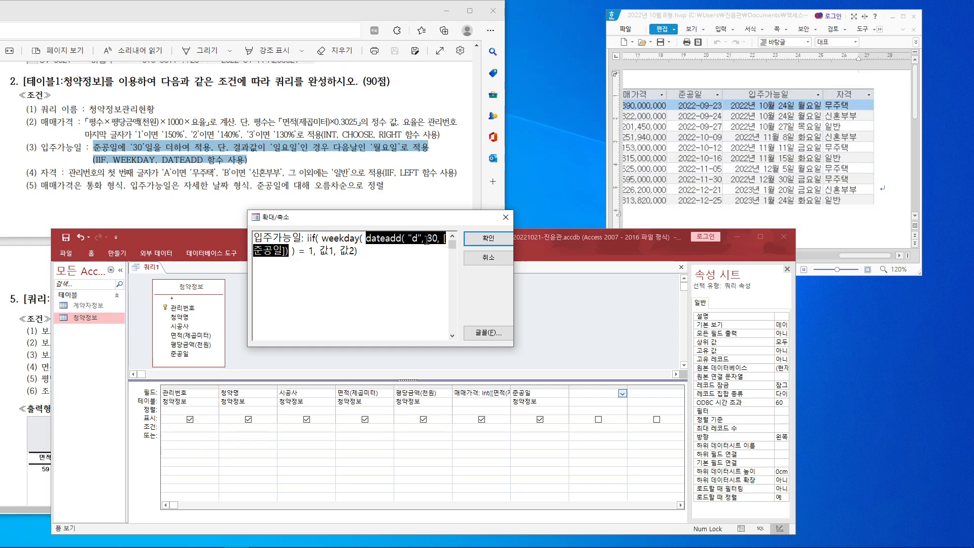
click(333, 250)
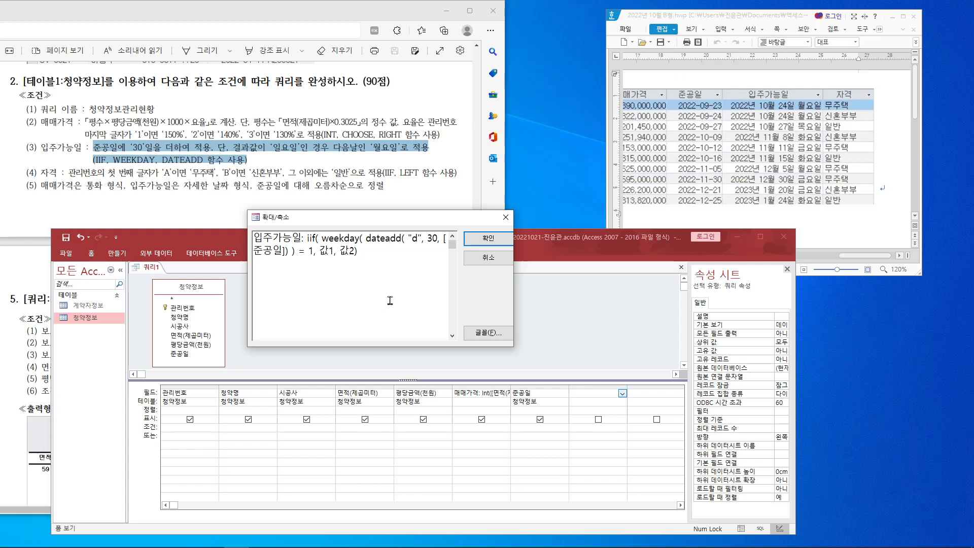
key(BackSpace)
key(BackSpace)
key(ctrl+v)
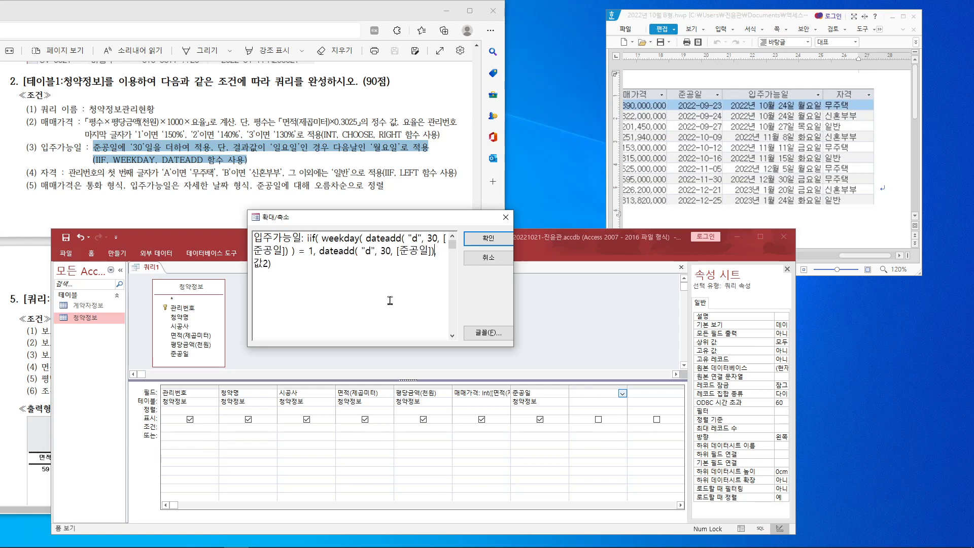
Step: Add +1 to the Sunday result and paste dateadd over 값2 as the otherwise result
text(+1)
key(BackSpace)
key(BackSpace)
key(ctrl+v)
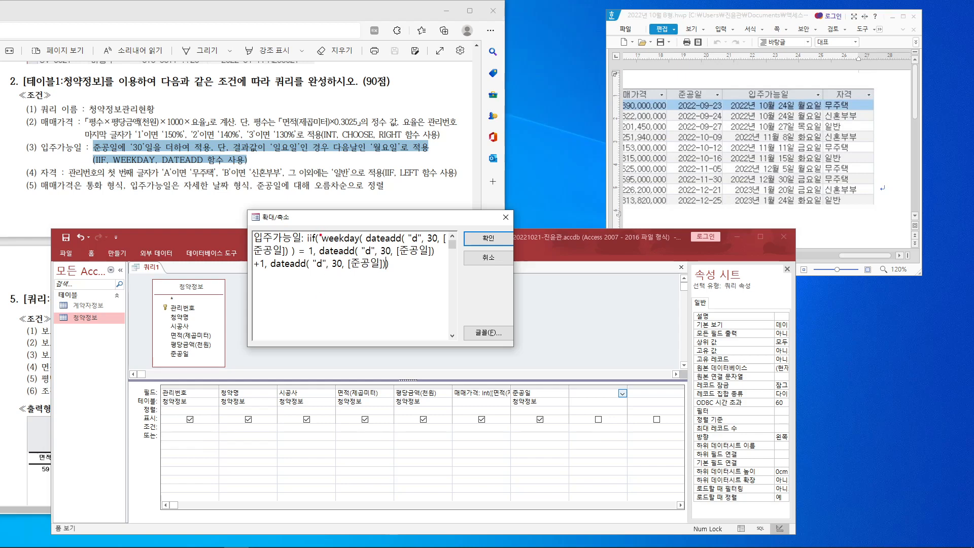
Step: Annotate the weekday, dateadd, = 1 and +1 parts to explain the finished expression
mouse_move(355, 242)
mouse_down()
mouse_move(336, 247)
mouse_move(354, 238)
mouse_up()
mouse_move(368, 244)
mouse_down()
mouse_move(405, 228)
mouse_move(454, 236)
mouse_move(381, 248)
mouse_up()
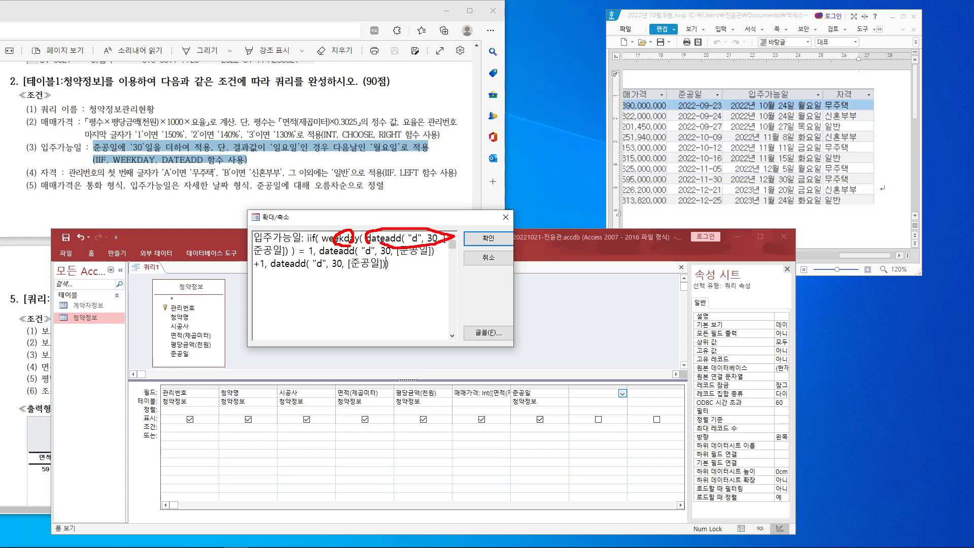
drag(286, 243, 286, 261)
drag(307, 255, 319, 255)
key(Escape)
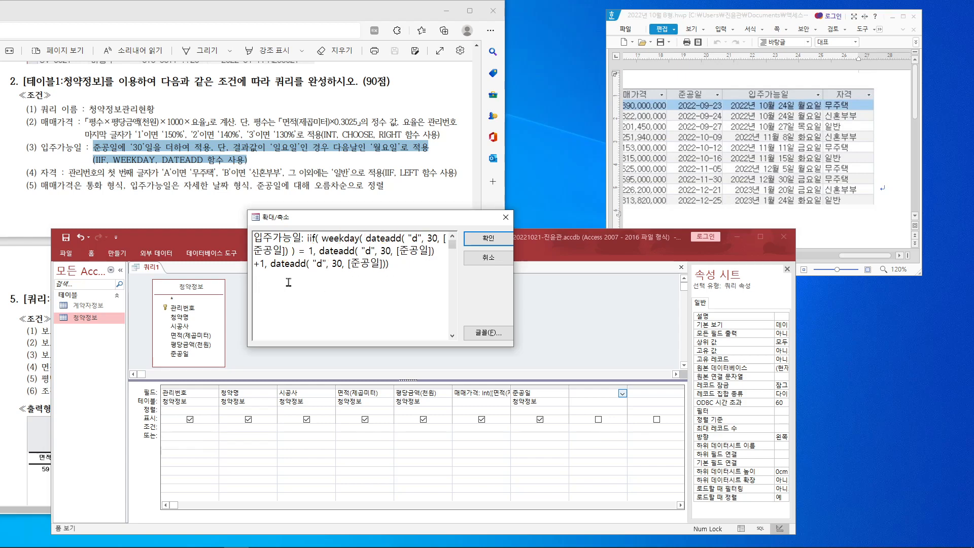
key(ctrl+2)
mouse_move(263, 271)
mouse_down()
mouse_move(253, 255)
mouse_move(268, 270)
mouse_up()
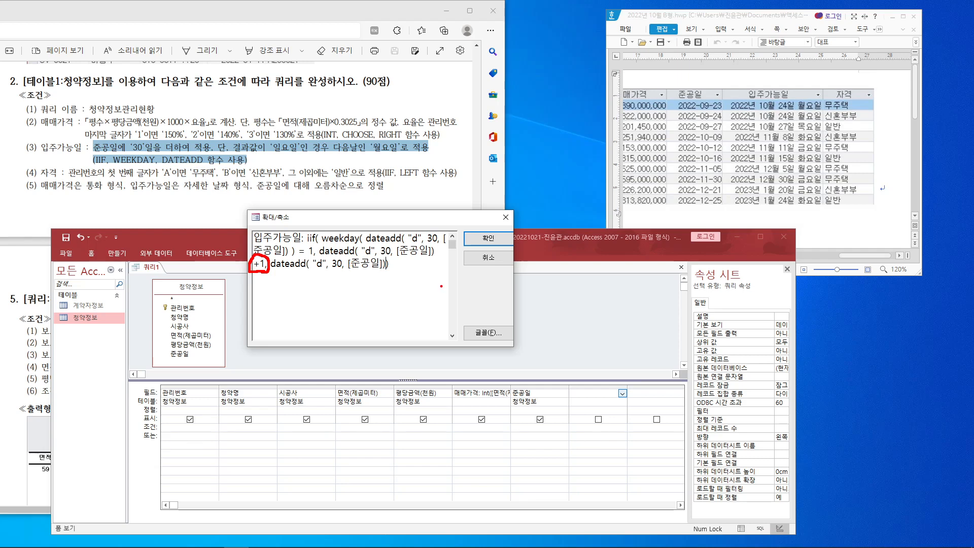
key(Escape)
click(419, 270)
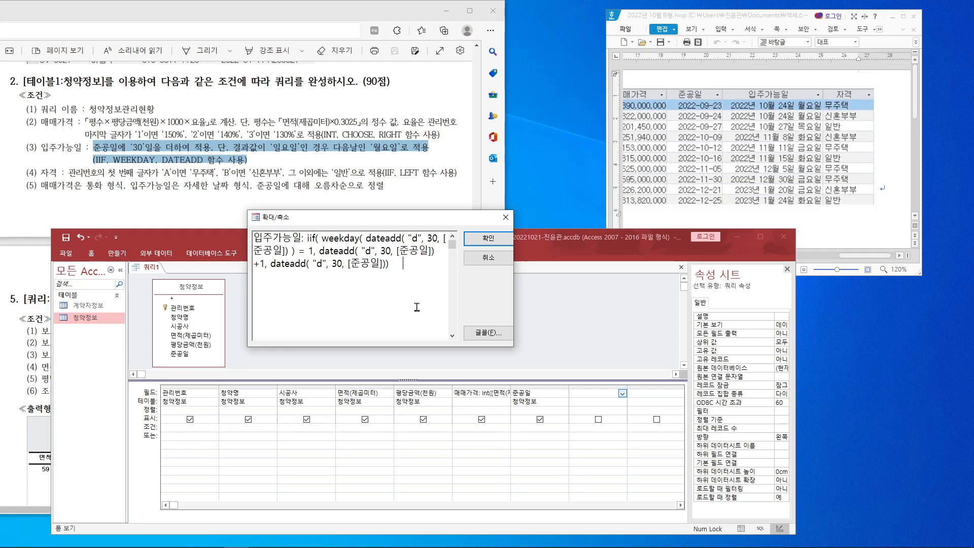
Step: Commit the 입주가능일 field, highlight the 자격 rule on the task sheet, and open the next column's menu
click(488, 238)
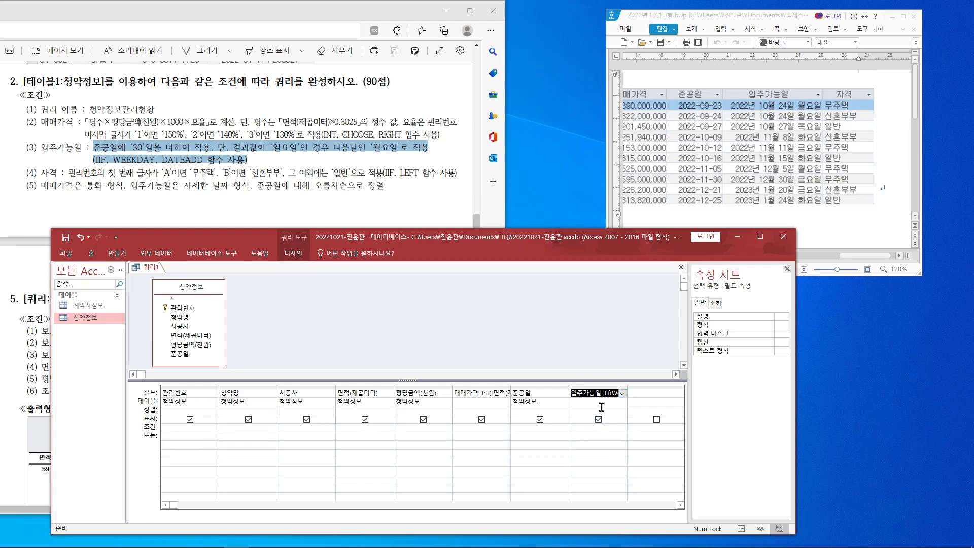
click(642, 394)
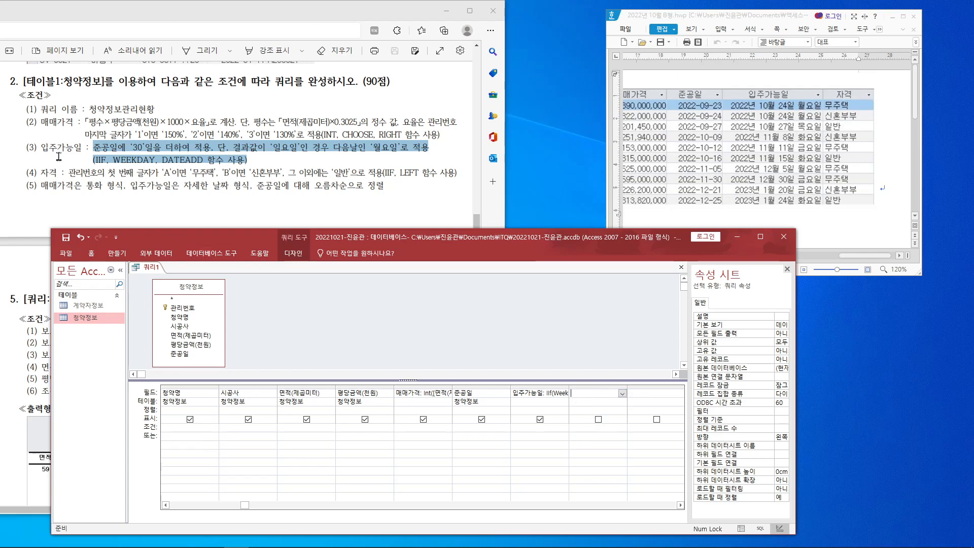
click(66, 171)
drag(66, 171, 466, 177)
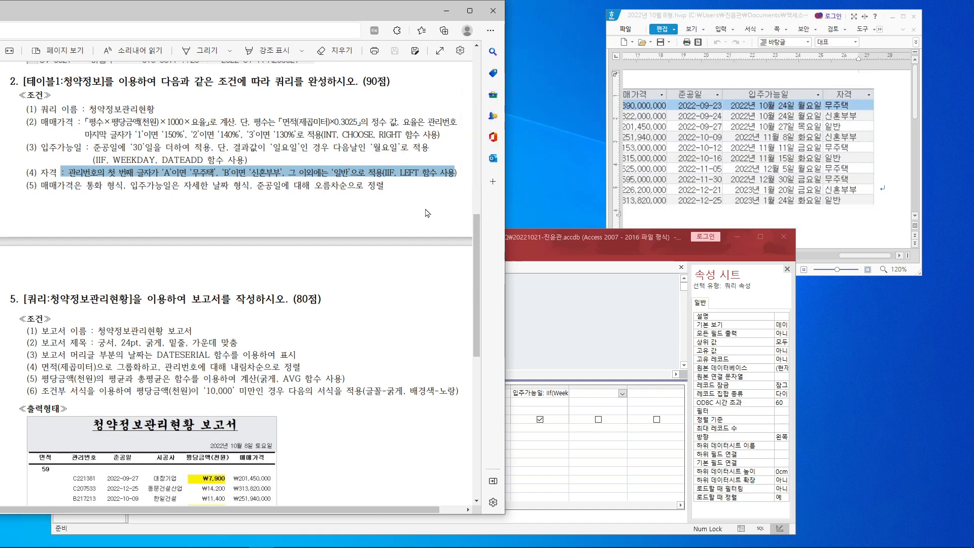
click(582, 395)
right_click(582, 395)
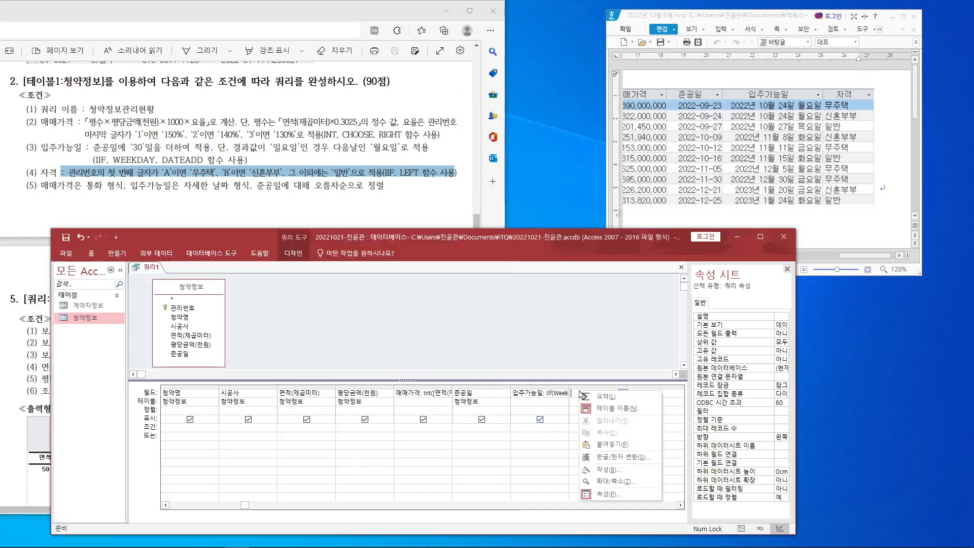
Step: In the Zoom box, begin the 자격 field as 자격: iif( 조건, 값1, 값2)
click(617, 481)
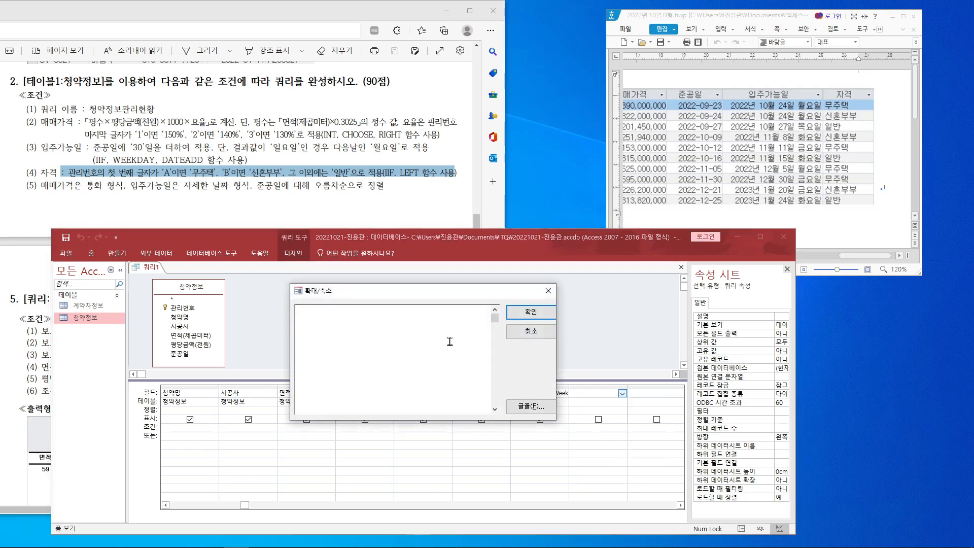
text(자격:)
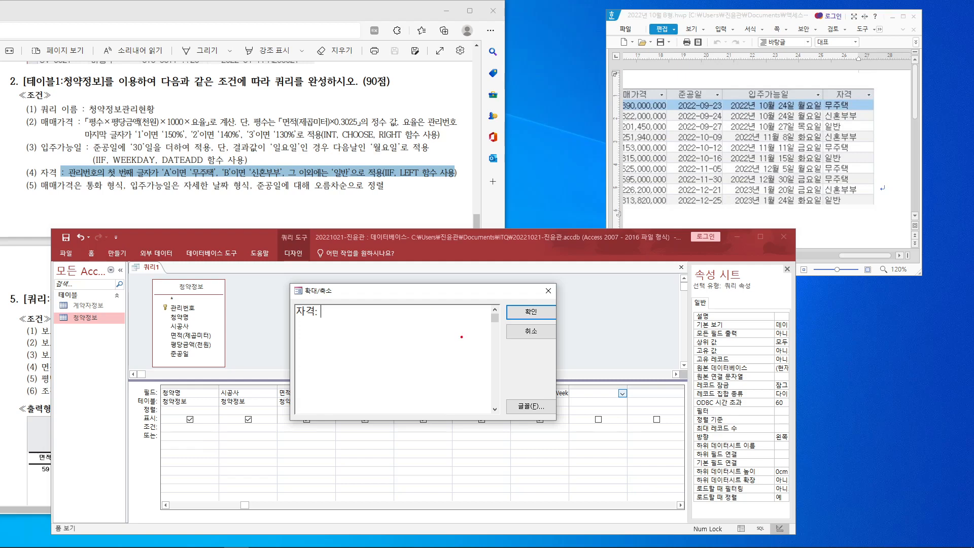
mouse_move(178, 180)
mouse_down()
mouse_move(184, 161)
mouse_move(184, 175)
mouse_move(232, 160)
mouse_up()
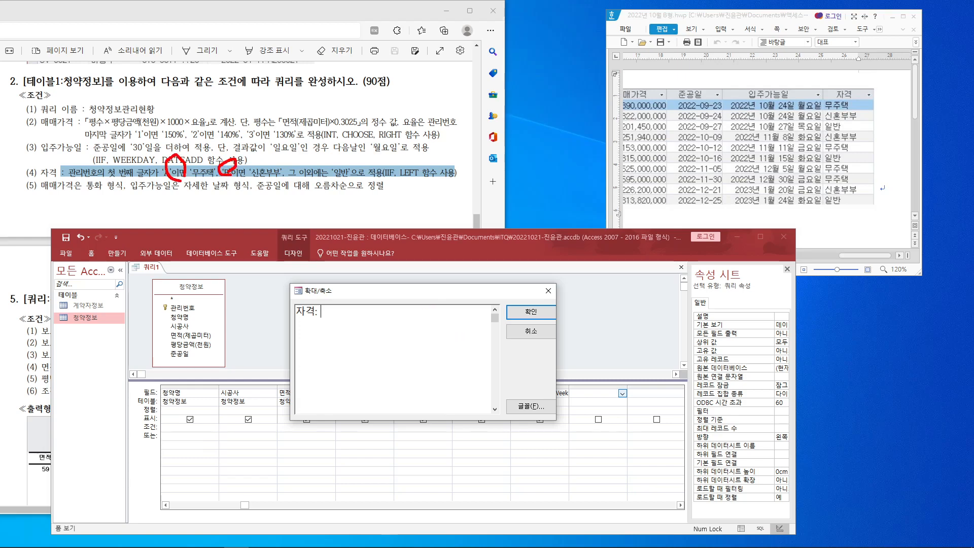
drag(384, 181, 390, 162)
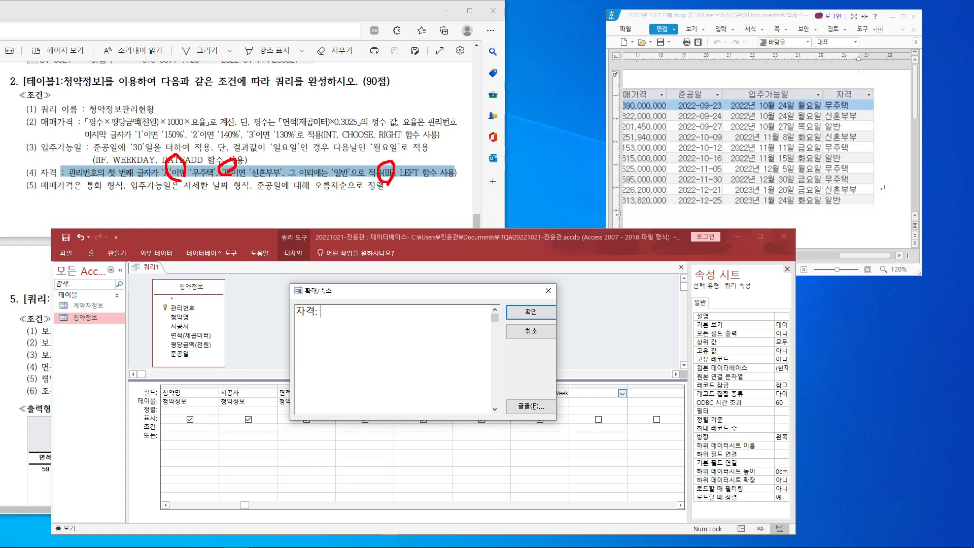
key(Escape)
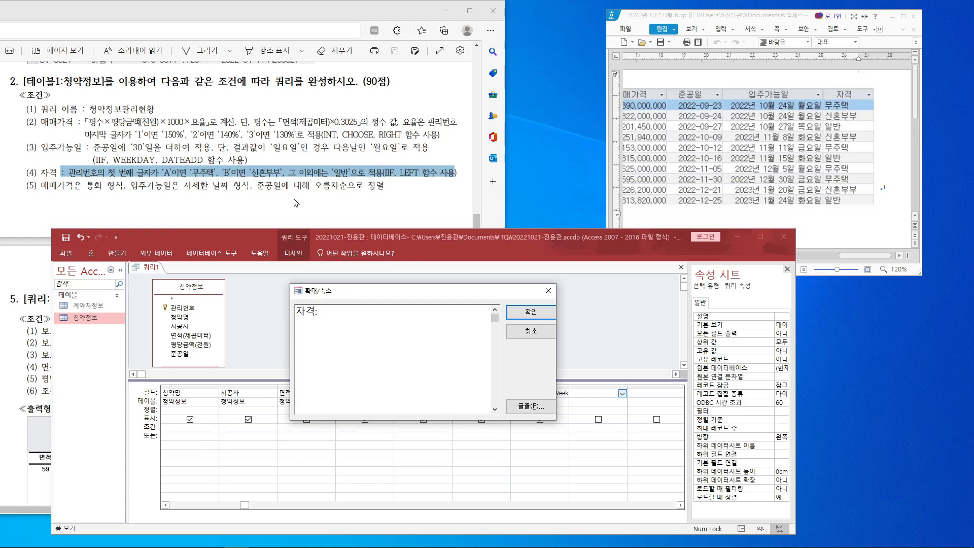
click(348, 308)
text(iif( )
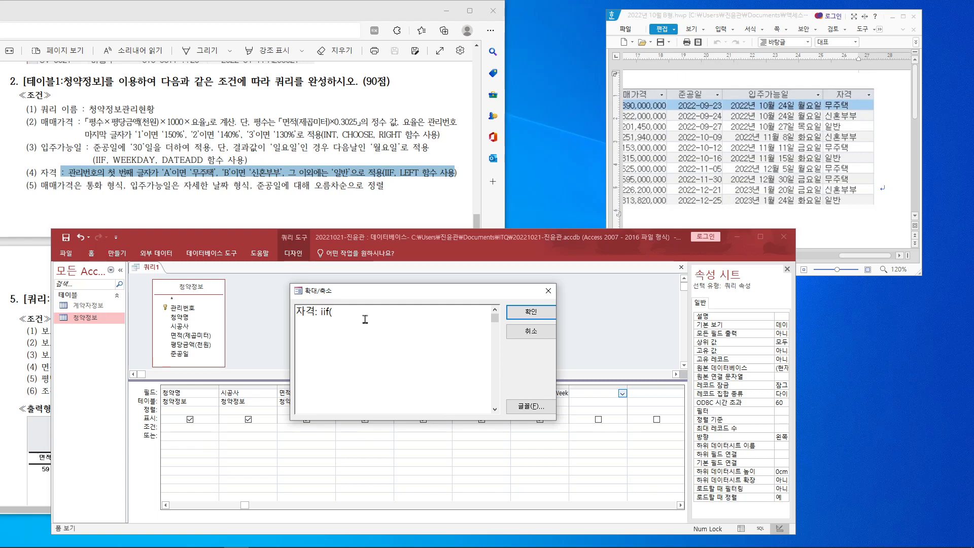
text(wh)
key(BackSpace)
key(BackSpace)
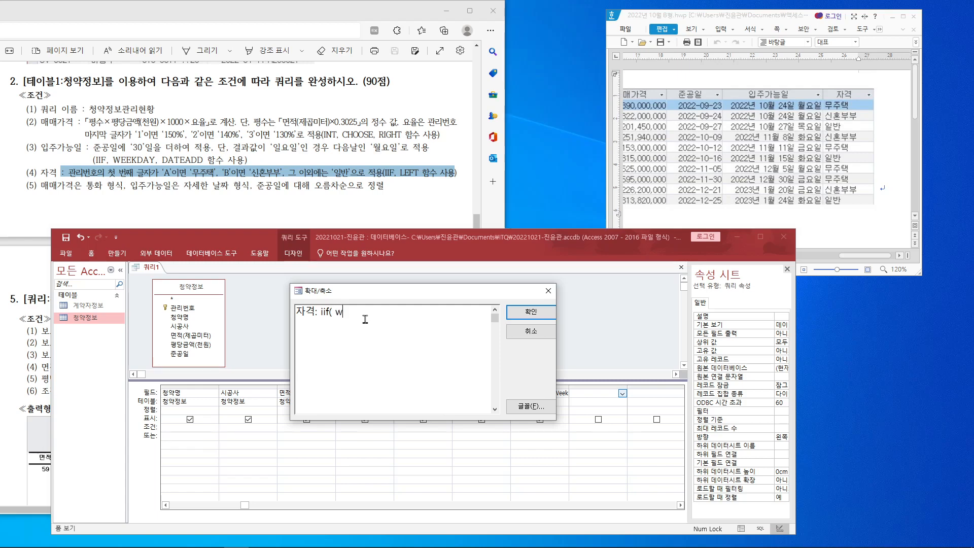
key(Hangul)
text(조건, 값1, 값2)
Step: Write the condition left( [관리번호], 1)="A" after the iif template
mouse_move(66, 166)
mouse_down()
mouse_move(156, 169)
mouse_move(159, 183)
mouse_up()
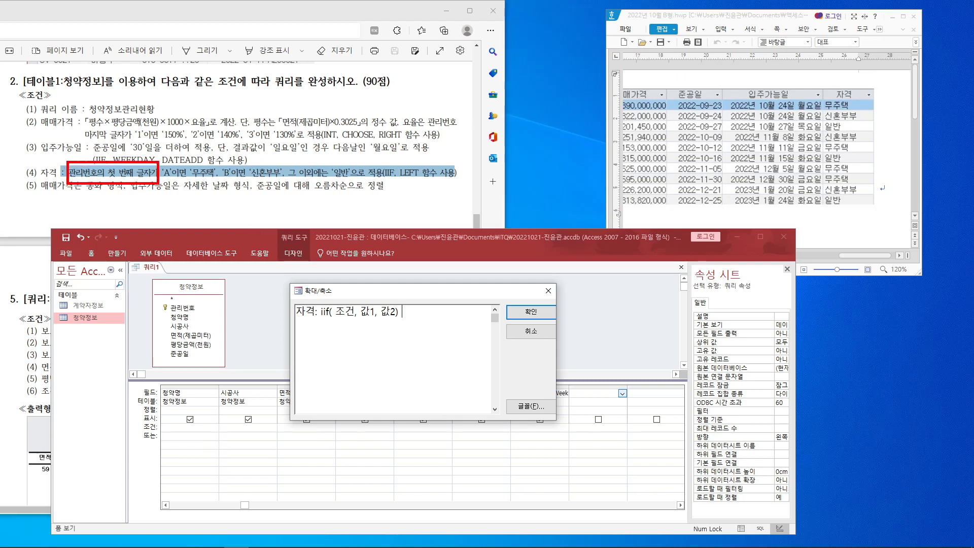
drag(414, 174, 424, 182)
key(Escape)
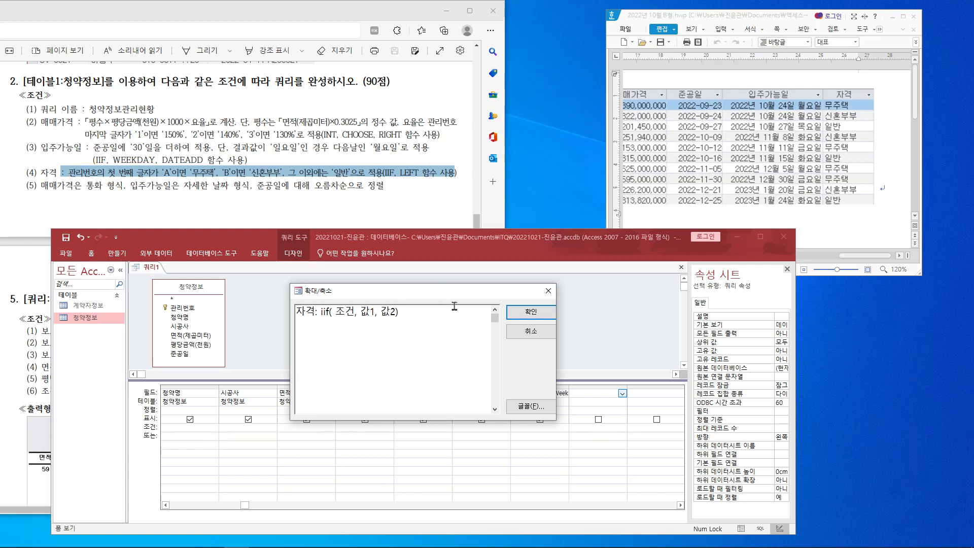
text(left)
text(()
text( [)
text(관리버)
text(번호)
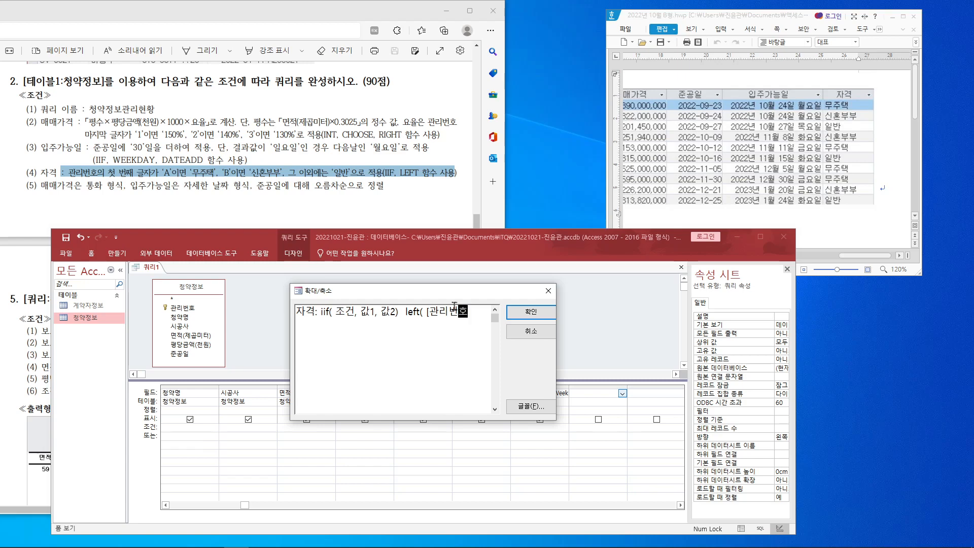
text(],)
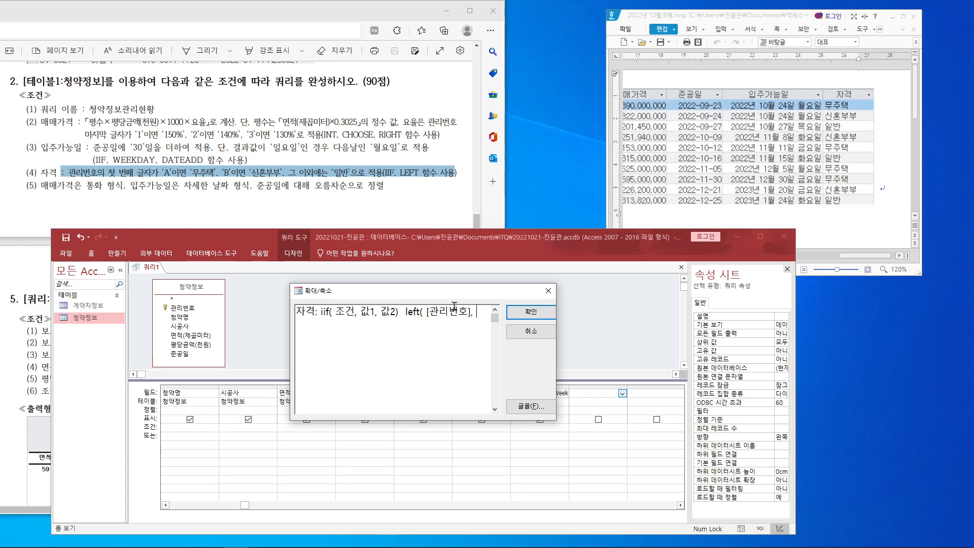
text(1))
drag(68, 162, 175, 180)
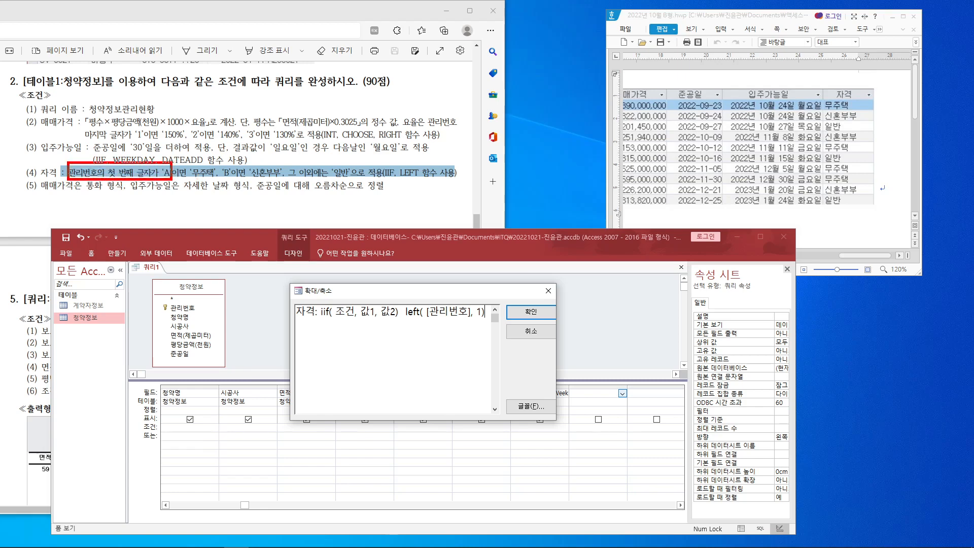
drag(168, 136, 150, 167)
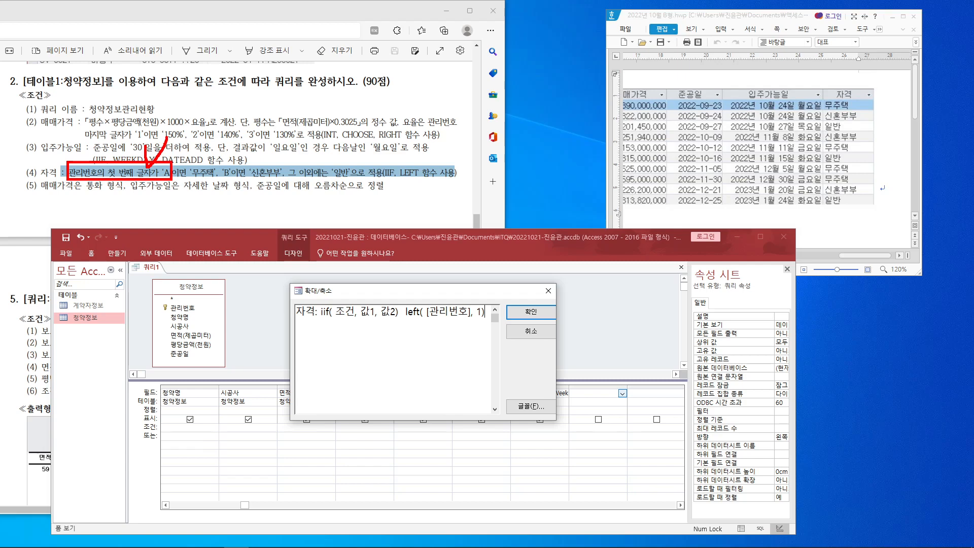
mouse_move(343, 323)
mouse_down()
mouse_move(333, 310)
mouse_move(357, 320)
mouse_move(341, 323)
mouse_up()
key(Escape)
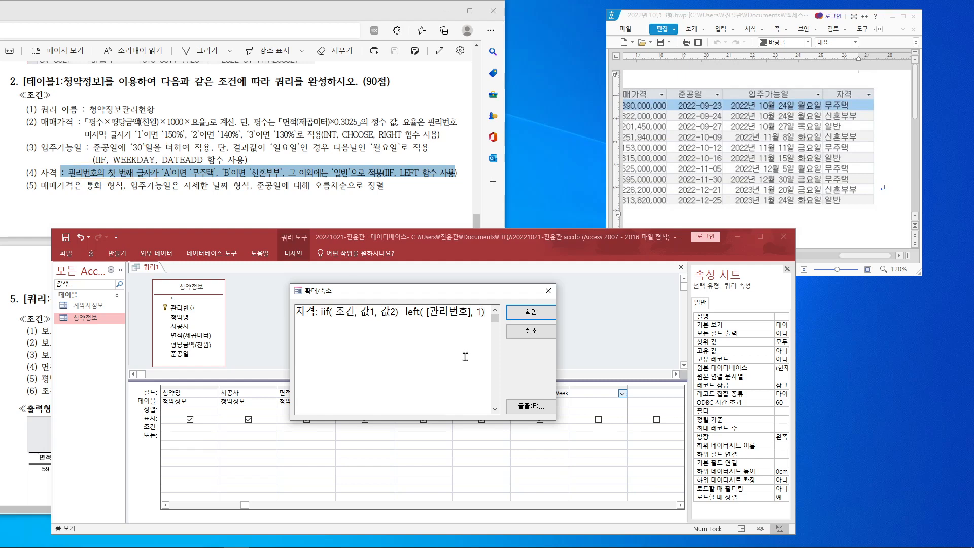
text(=")
key(Caps_Lock)
text(A")
Step: Move that condition into iif's 조건 slot and replace 값1 with "무주택"
drag(403, 311, 420, 325)
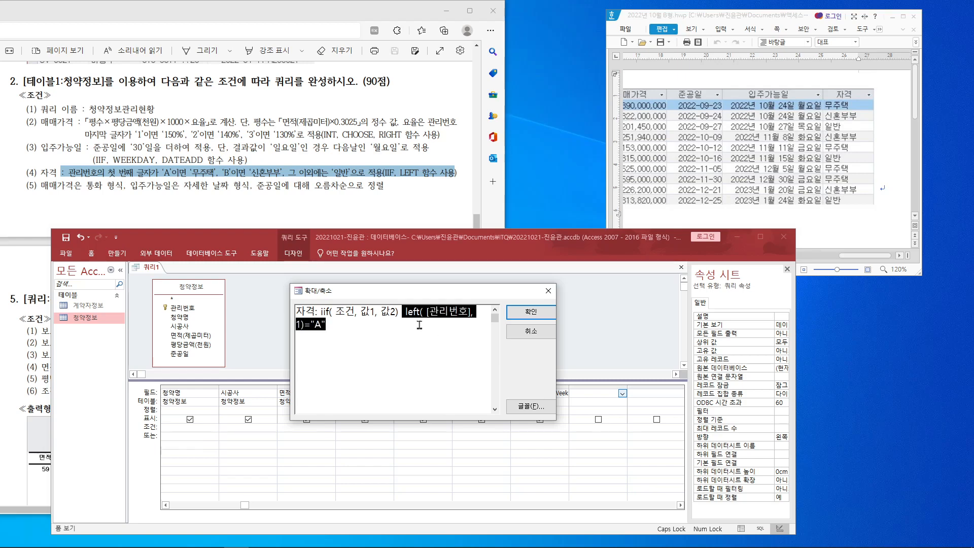
key(ctrl+x)
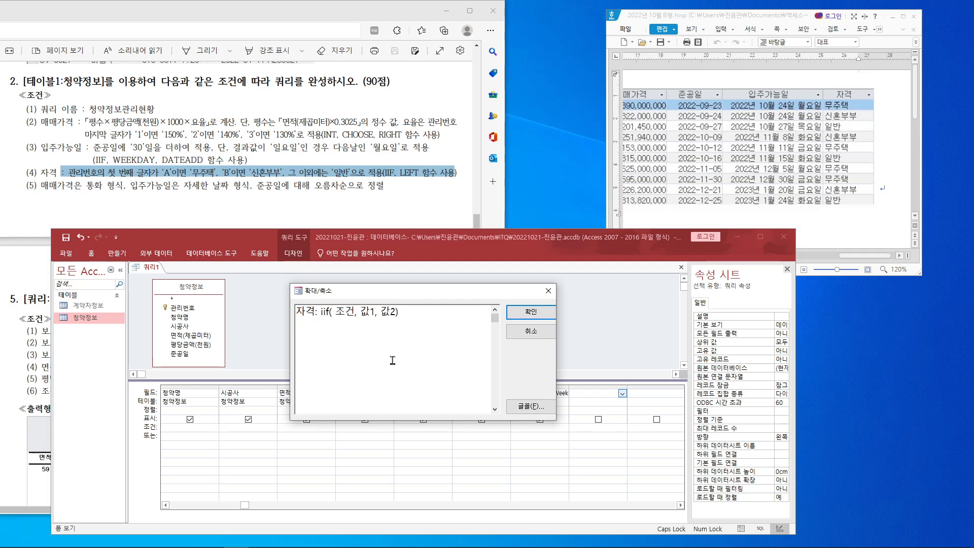
click(355, 316)
key(BackSpace)
key(BackSpace)
key(ctrl+v)
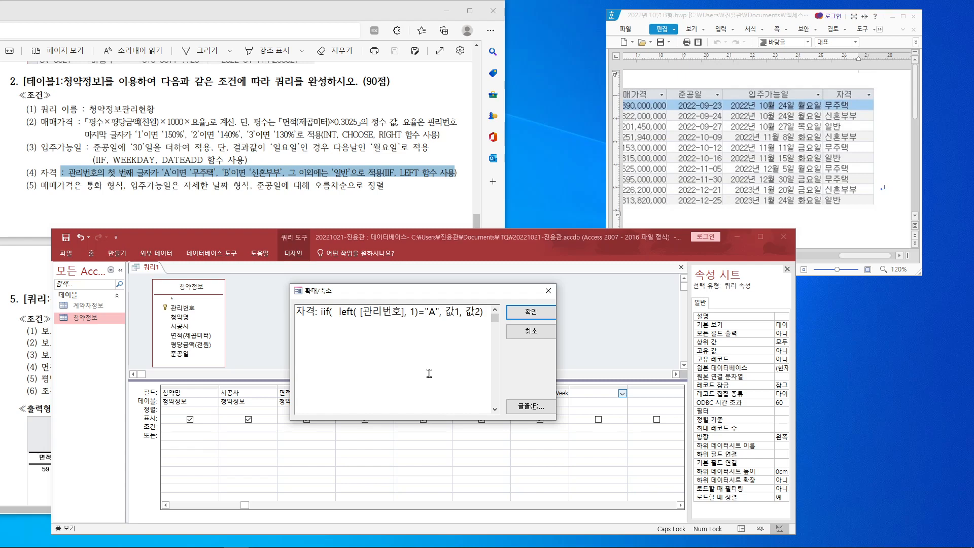
click(459, 312)
key(BackSpace)
key(BackSpace)
text("ㅁ)
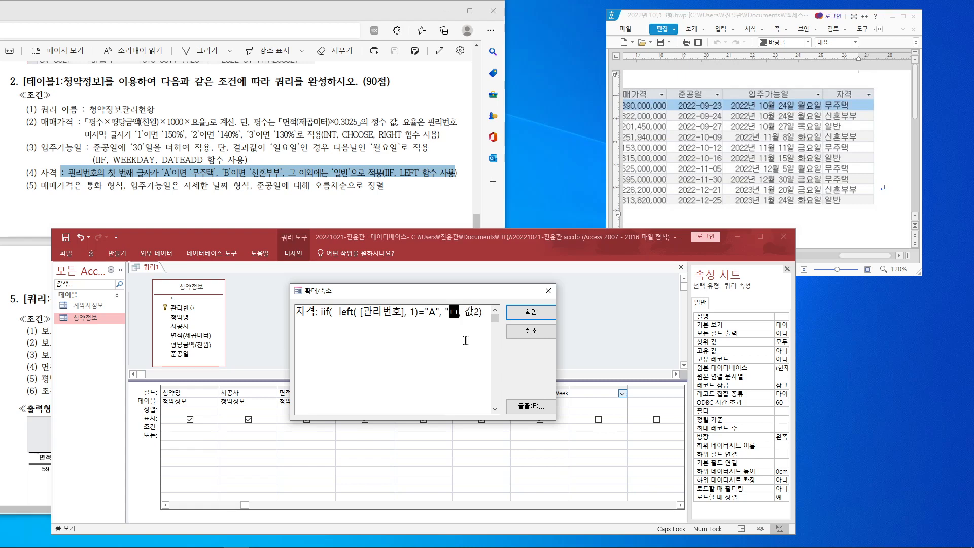
text(ㅜ주택)
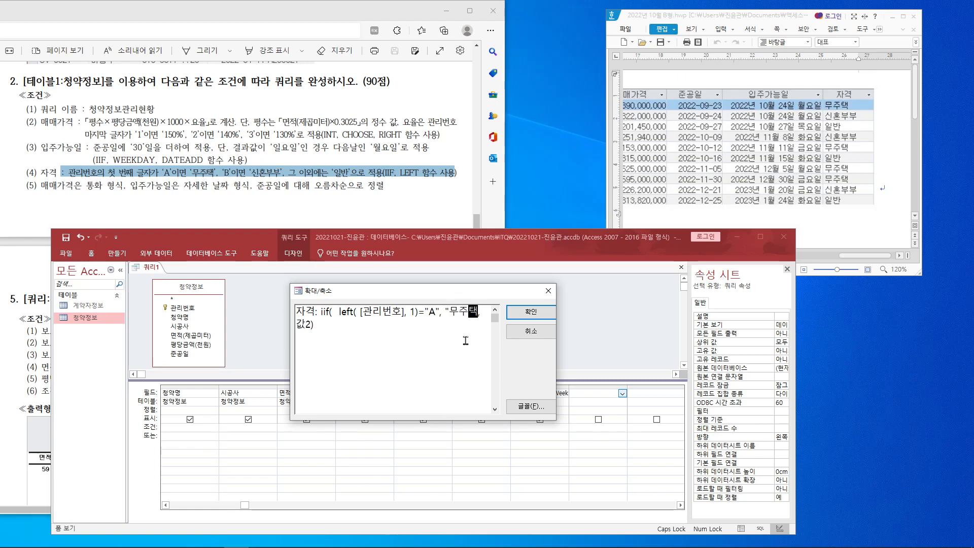
text(")
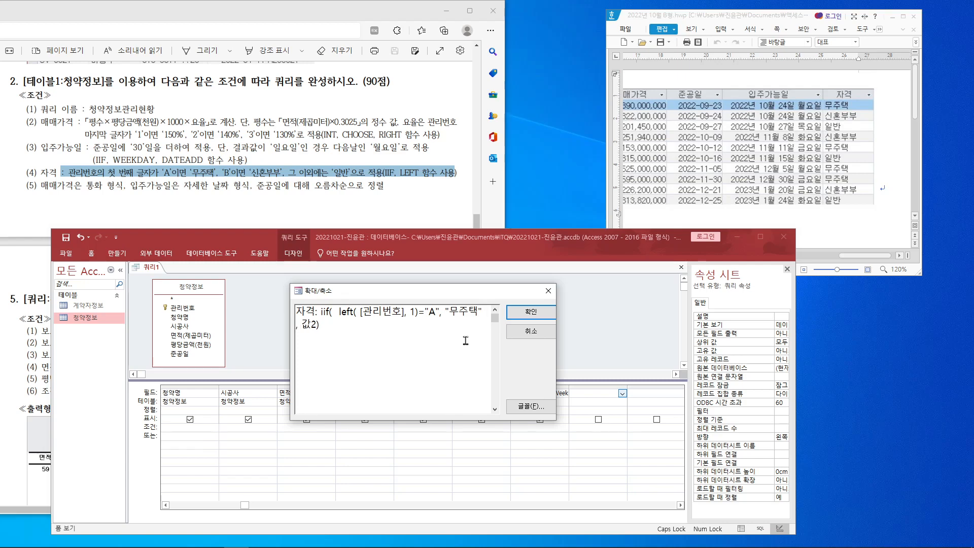
Step: Mark the 'B' and otherwise rules beside the finished first half, then move to 값2
key(ctrl+2)
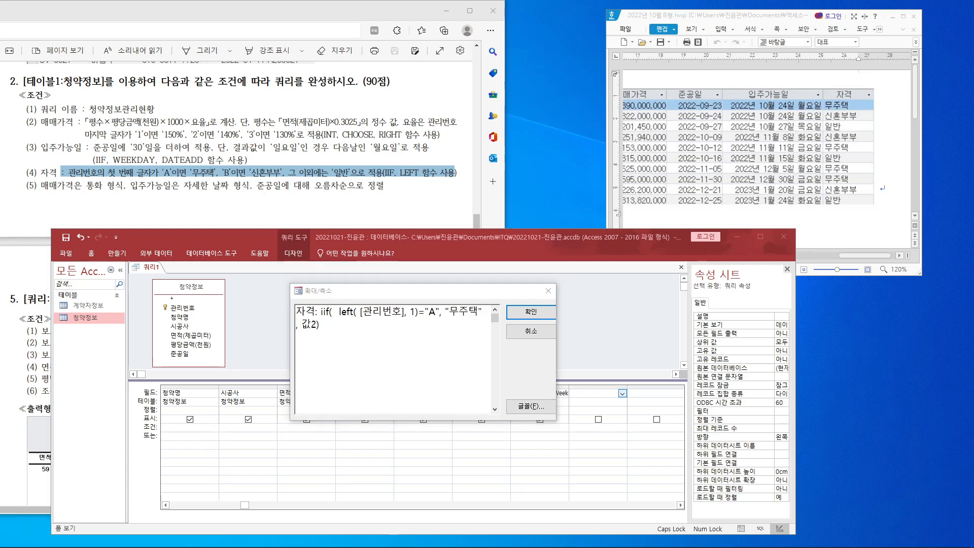
drag(218, 159, 370, 186)
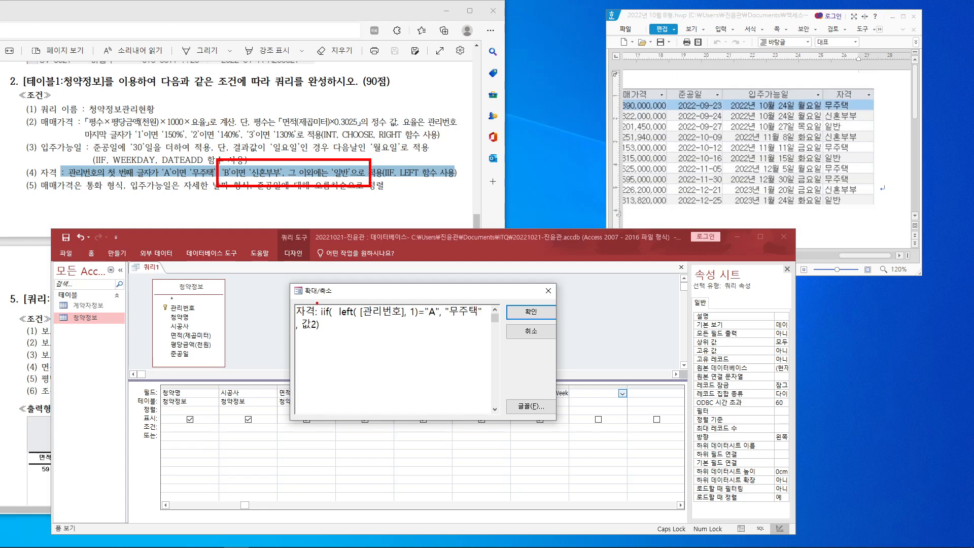
drag(315, 302, 489, 322)
key(Escape)
mouse_move(320, 312)
mouse_down()
mouse_move(449, 314)
mouse_move(482, 325)
mouse_move(481, 308)
mouse_move(320, 312)
mouse_up()
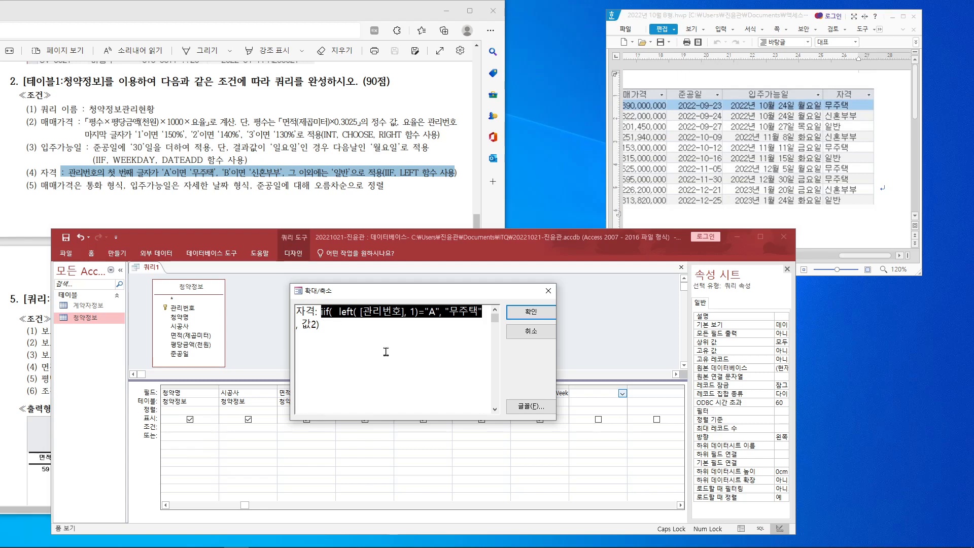
click(317, 326)
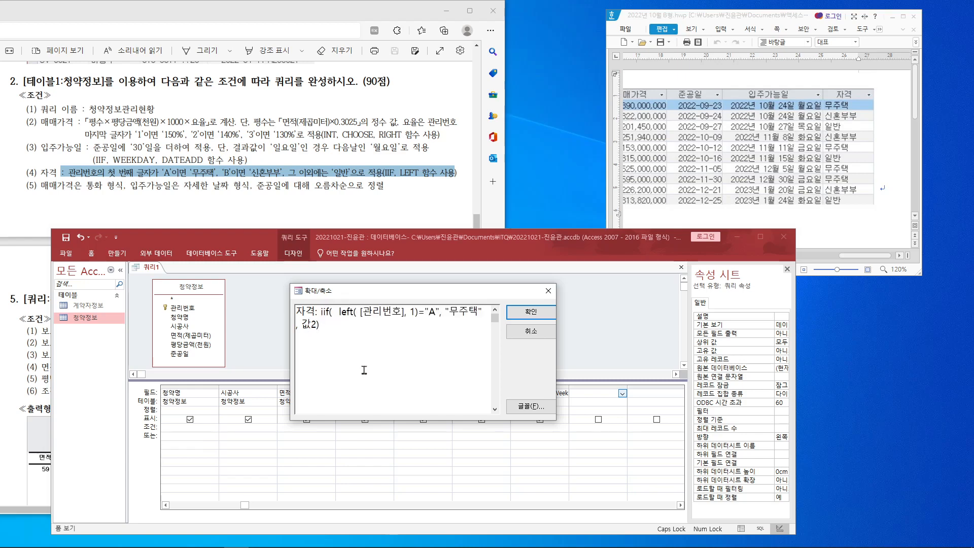
Step: Replace 값2 with a nested iif testing "B" that returns "신혼부부", otherwise "일반"
key(BackSpace)
key(BackSpace)
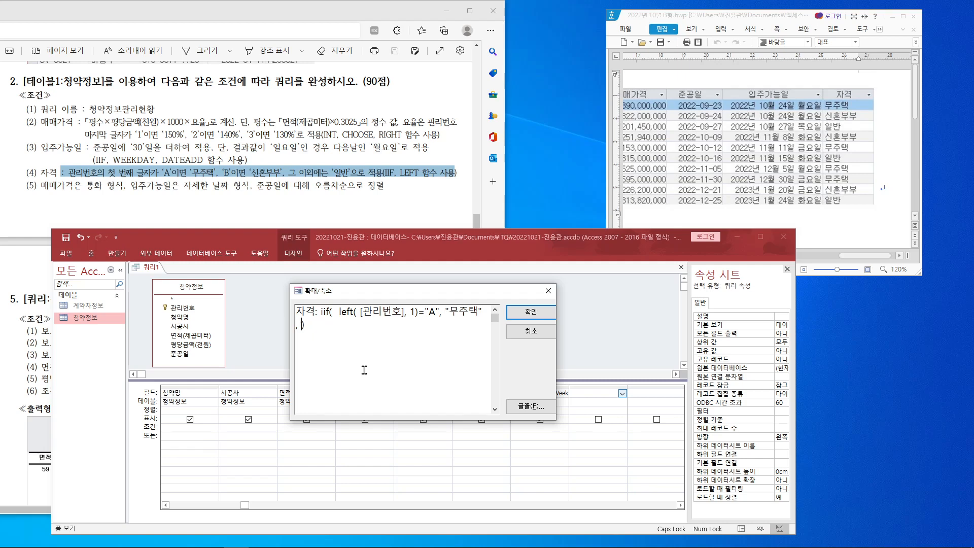
key(ctrl+v)
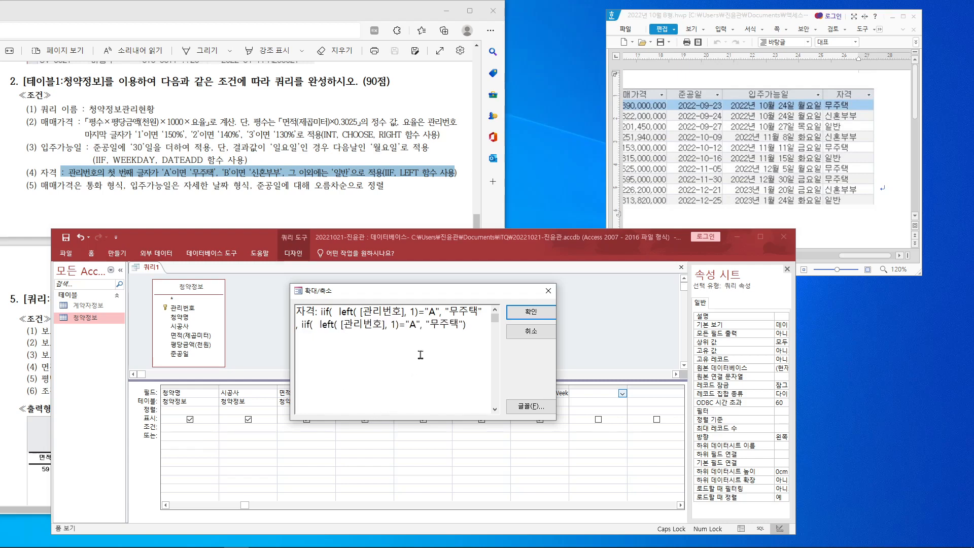
click(417, 324)
key(BackSpace)
text(B)
key(BackSpace)
key(BackSpace)
key(BackSpace)
text(TL)
key(BackSpace)
key(BackSpace)
text(신혼부부)
key(Right)
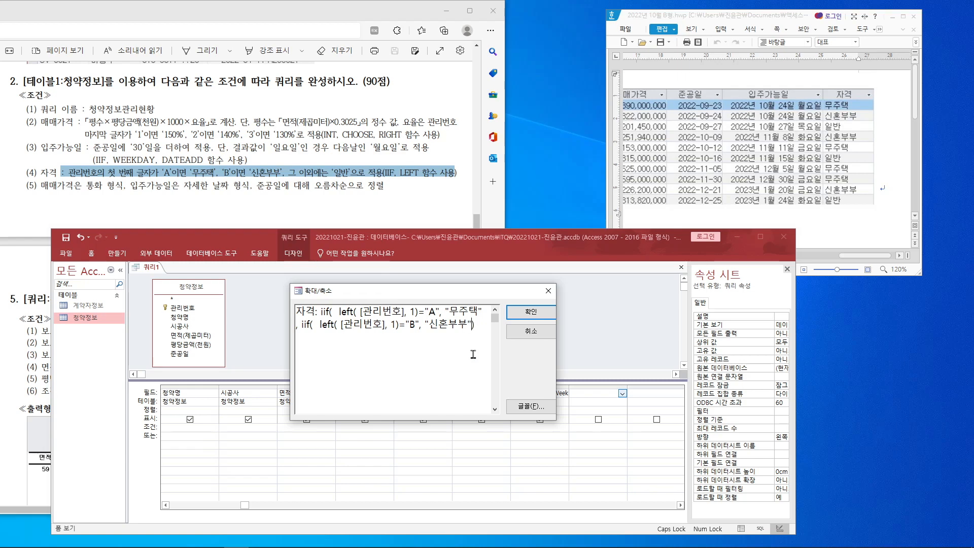
text(, "일반")
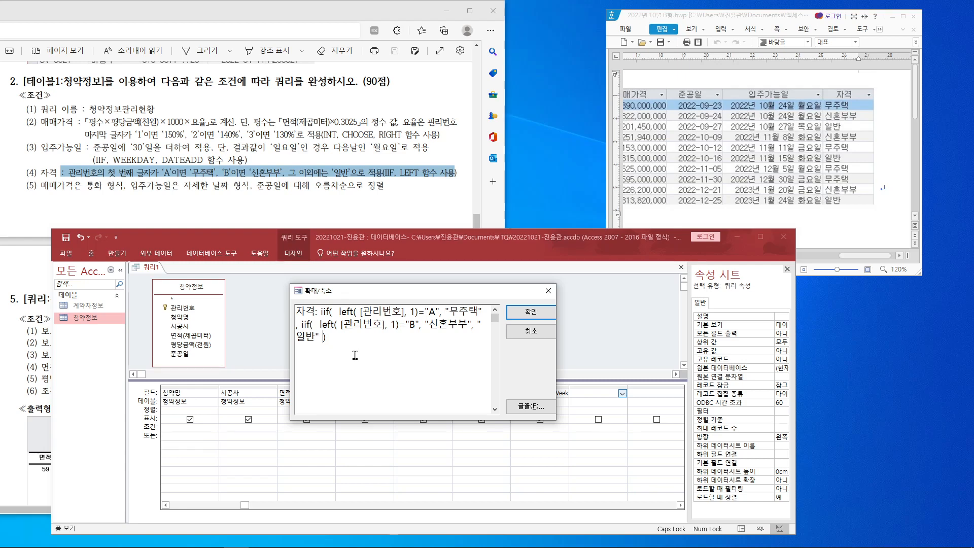
Step: Confirm the 자격 expression, then reopen it in Zoom to add the missing closing parenthesis
click(530, 311)
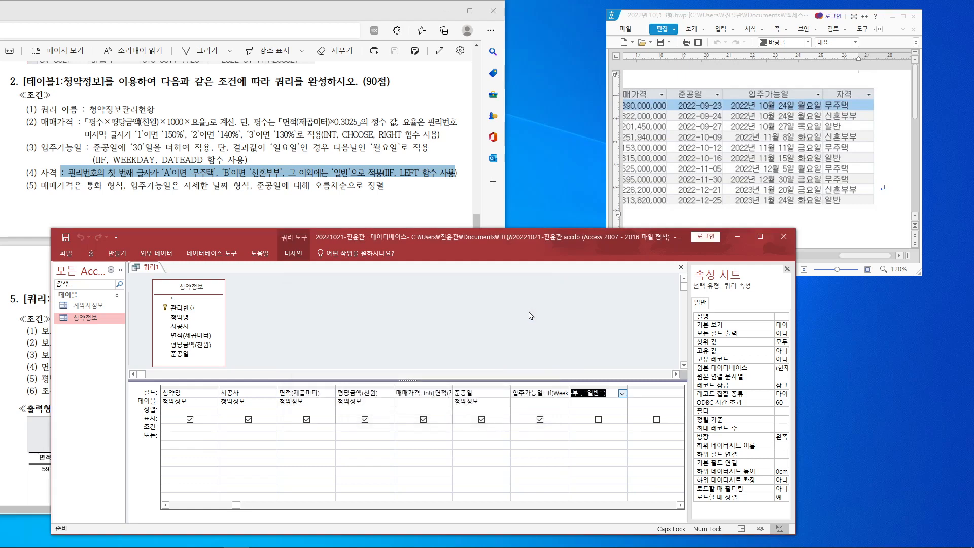
right_click(594, 398)
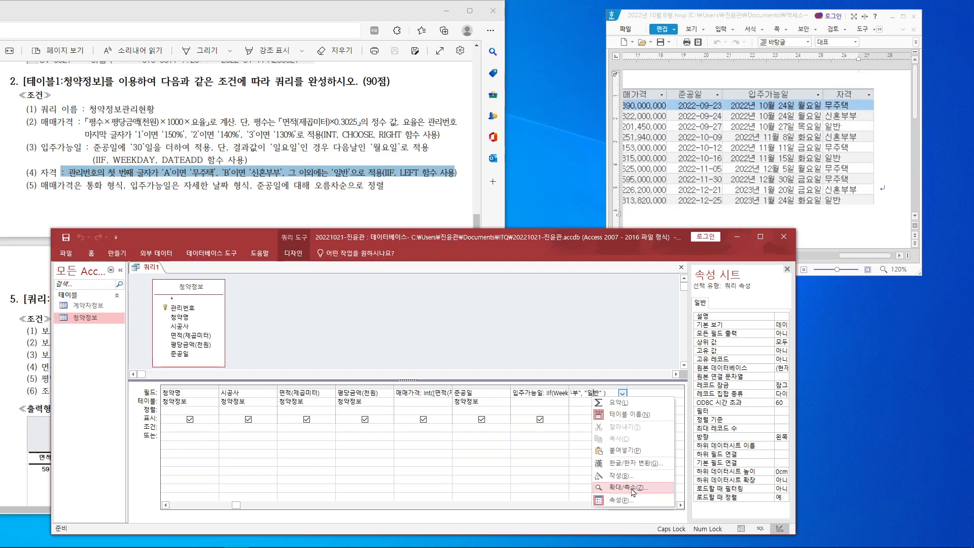
click(629, 487)
click(440, 355)
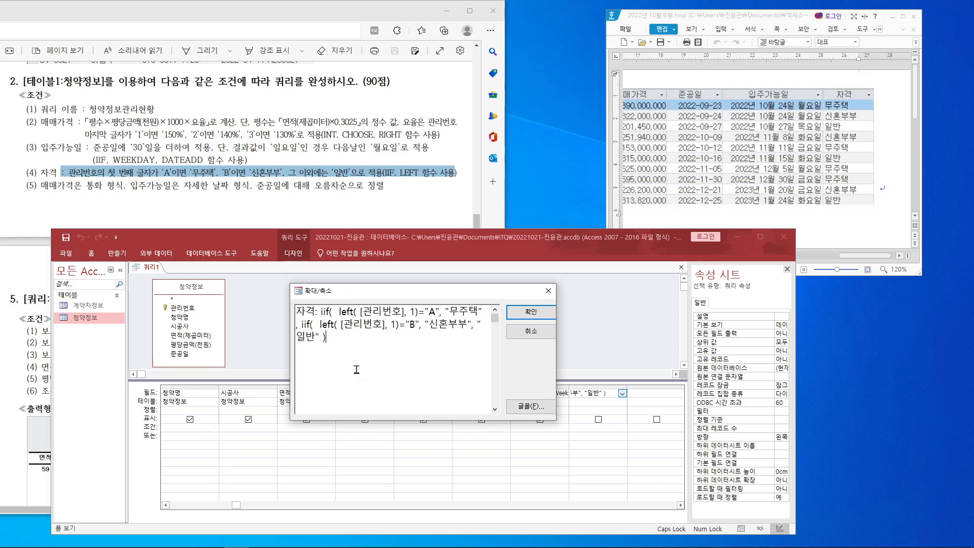
text())
click(515, 317)
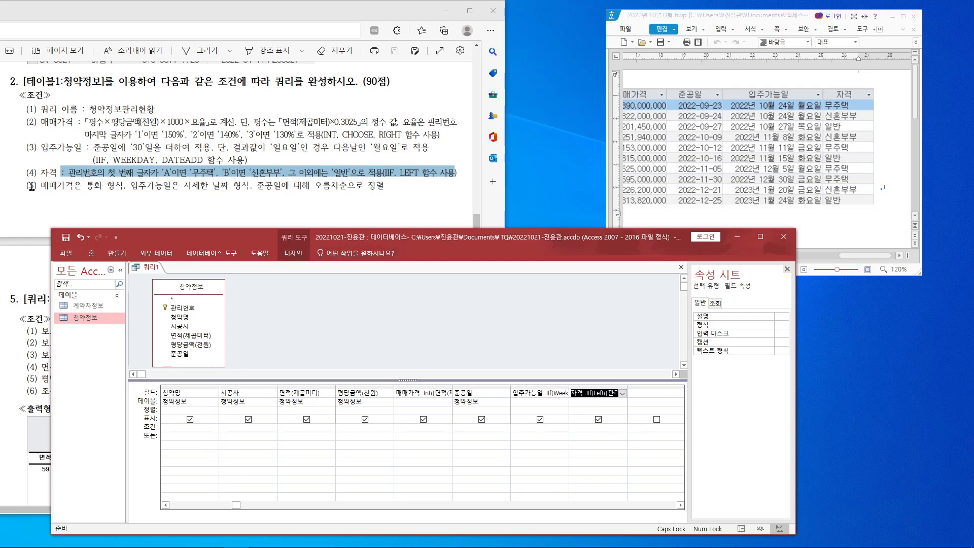
Step: Mark task item (5) on the sheet, then reposition and widen the Access window
drag(33, 186, 385, 206)
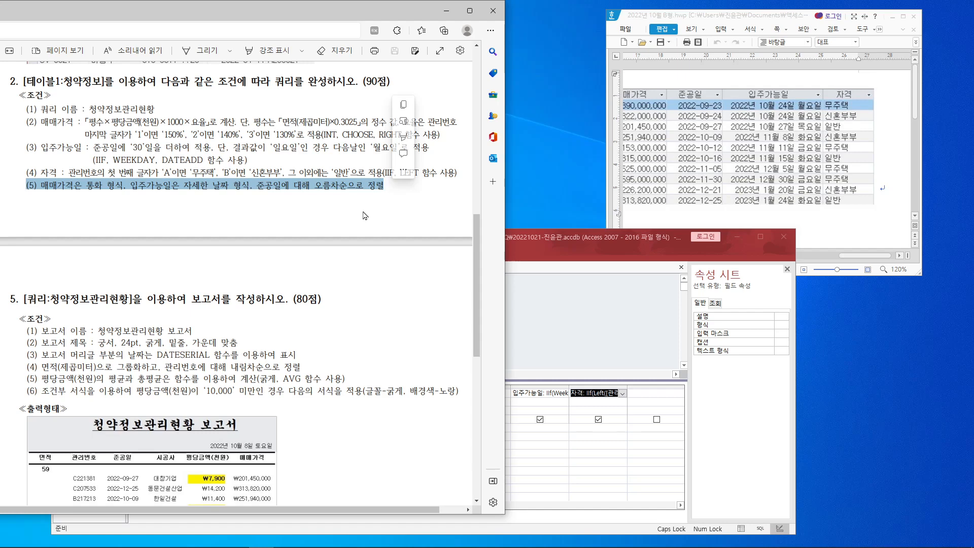
drag(557, 234, 638, 207)
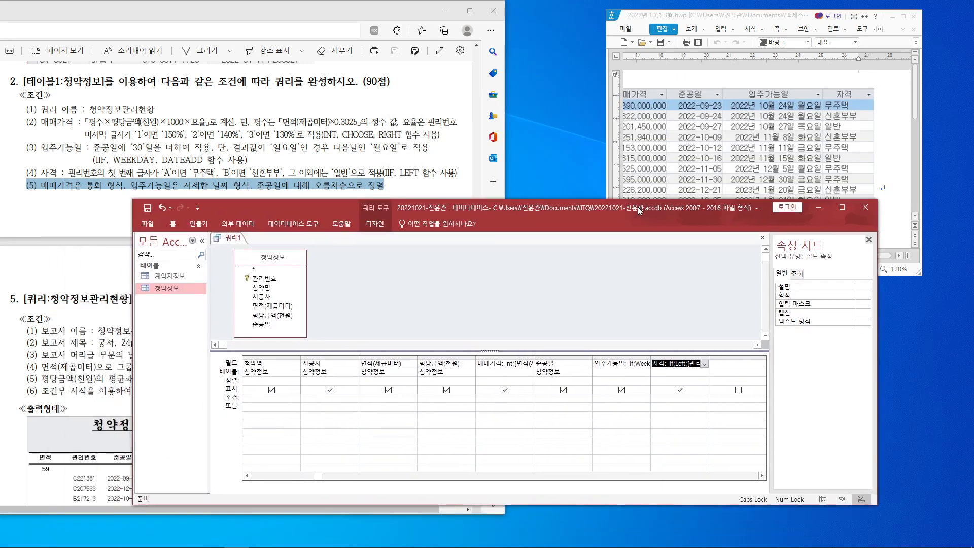
click(493, 364)
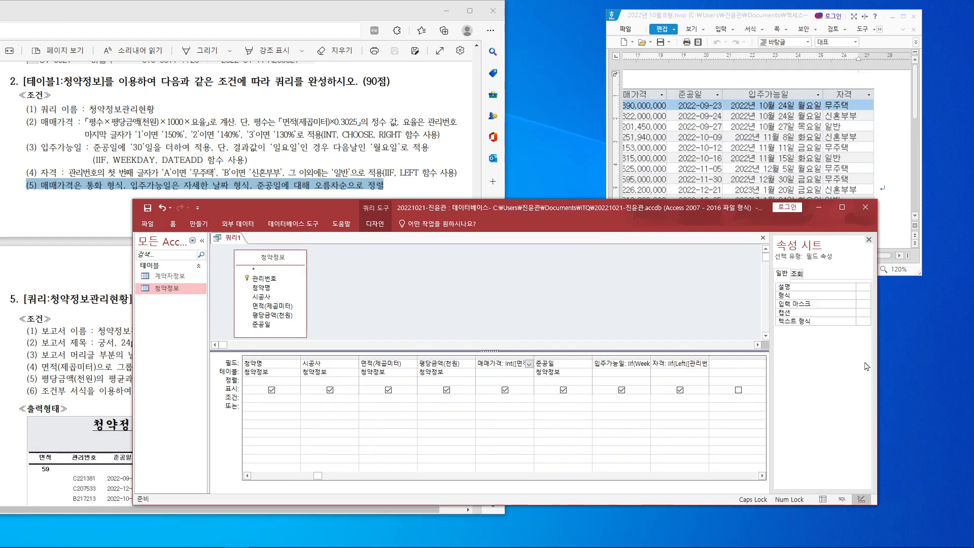
drag(878, 371, 943, 369)
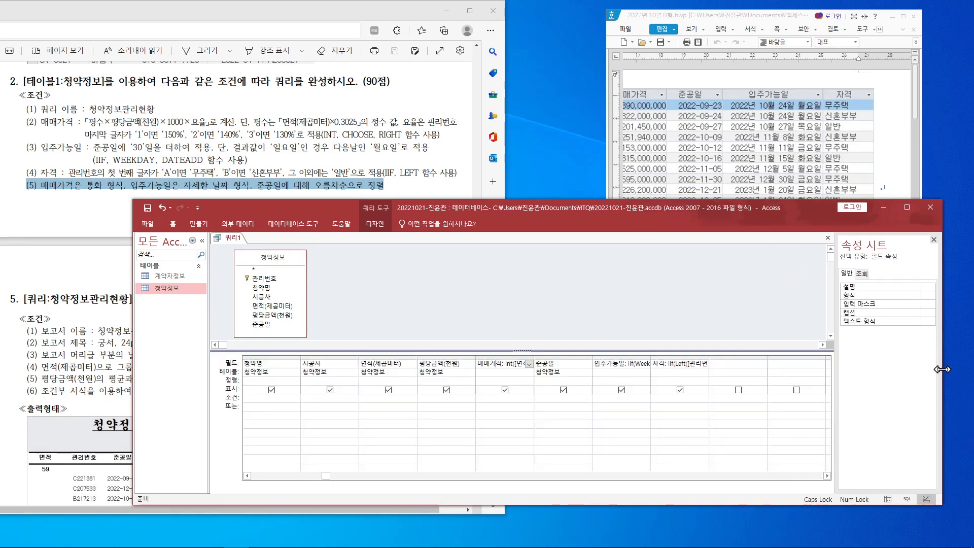
drag(838, 378, 727, 355)
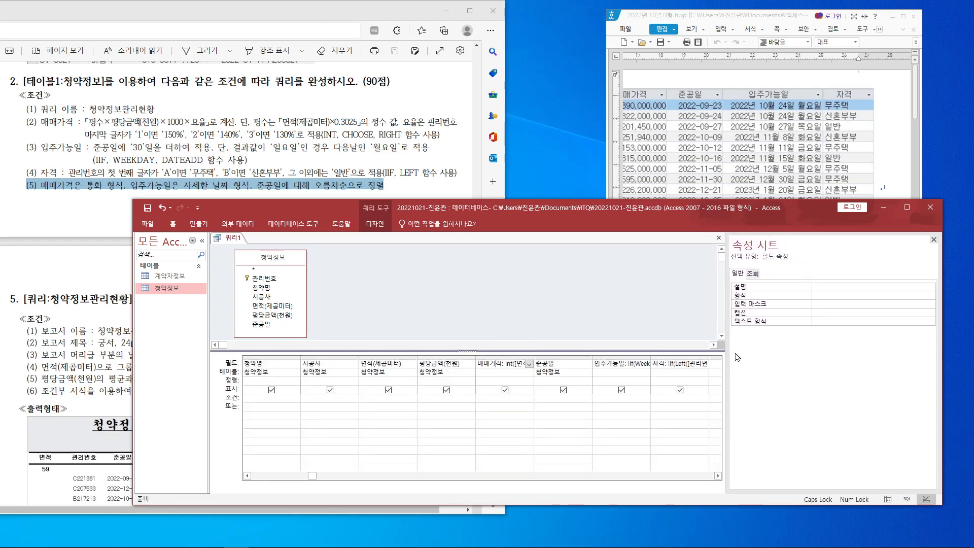
drag(799, 210, 693, 220)
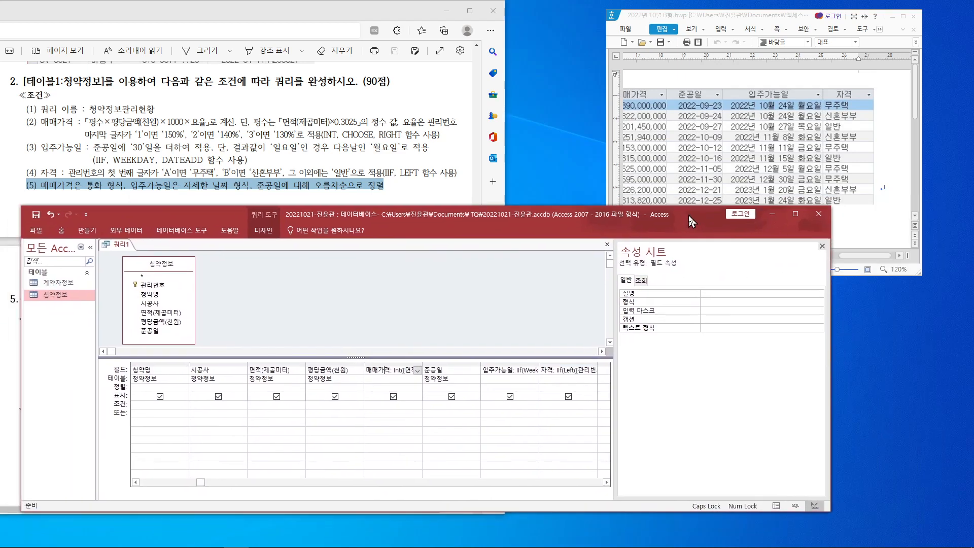
Step: Set the 매매가격 field's Format property to 통화 (Currency)
click(814, 302)
click(821, 301)
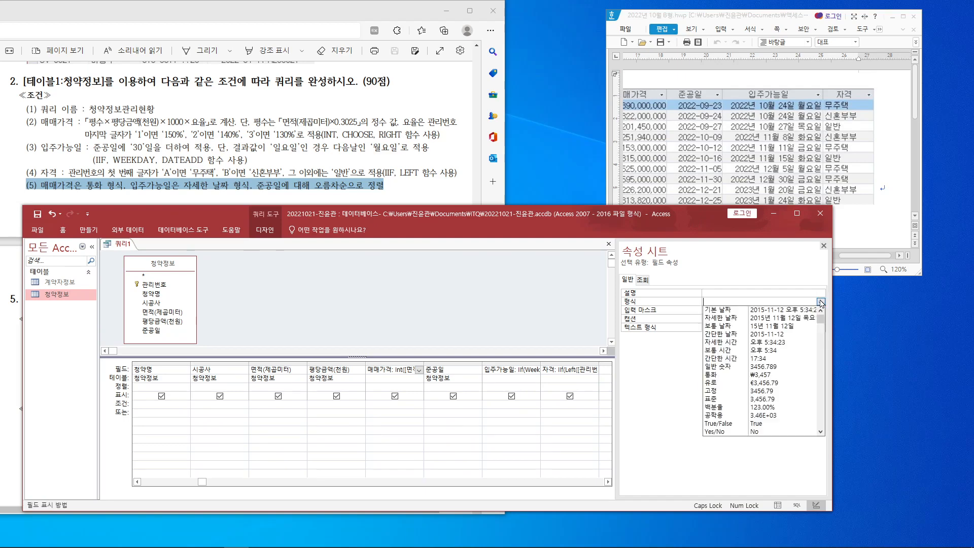
click(731, 375)
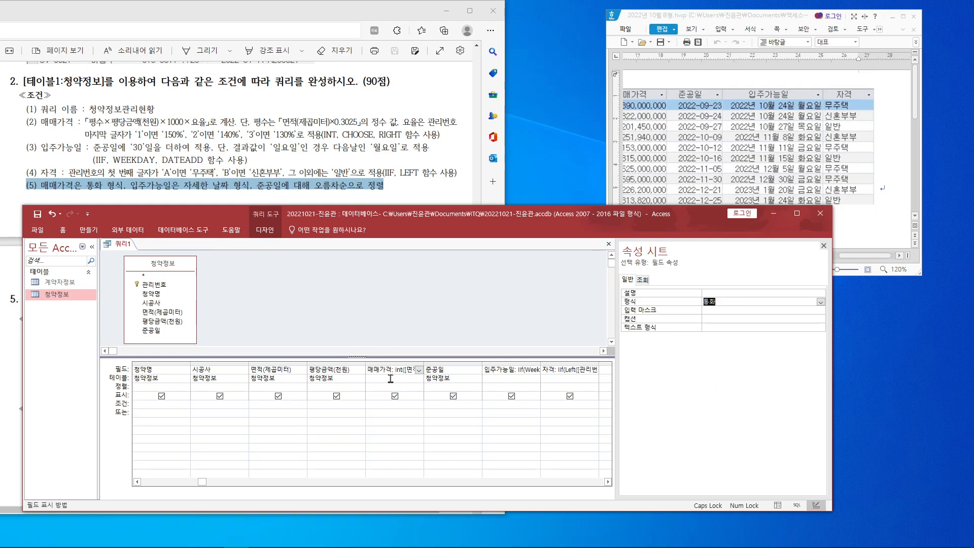
Step: Set the 입주가능일 field's Format property to 자세한 날짜 (Long Date)
click(528, 370)
click(820, 301)
click(821, 302)
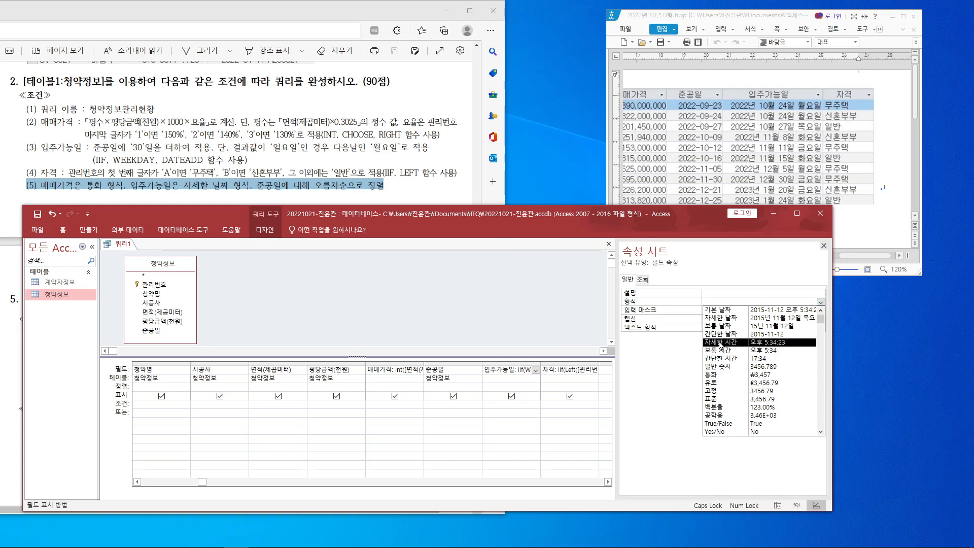
click(734, 319)
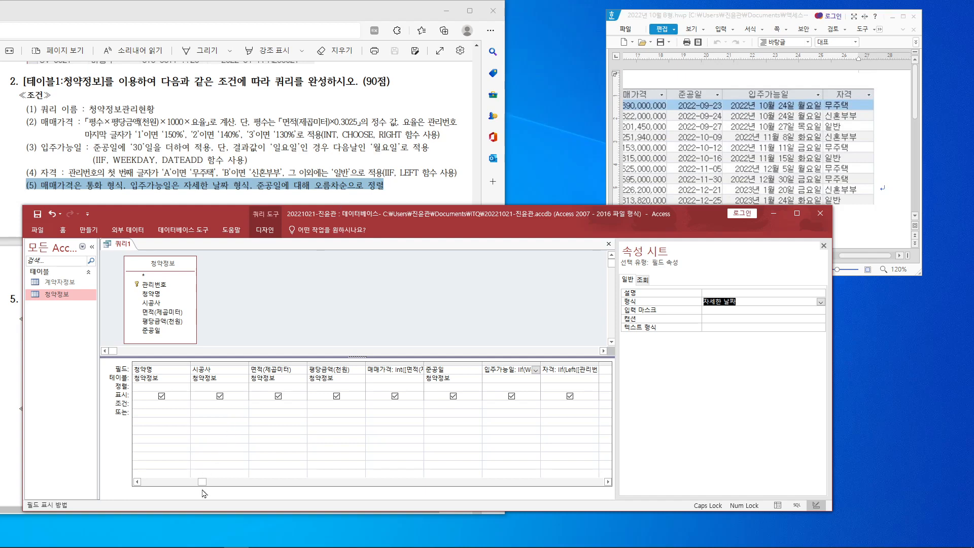
click(174, 482)
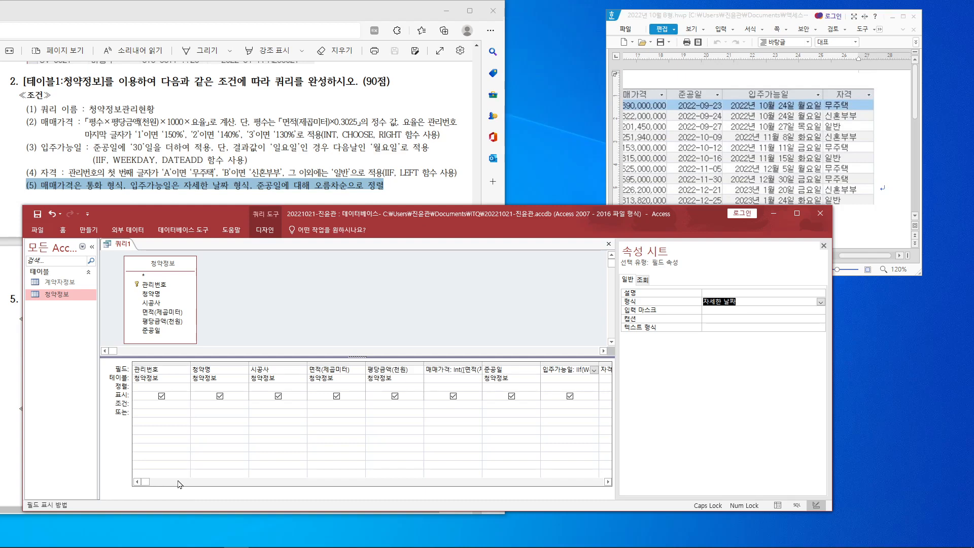
click(521, 369)
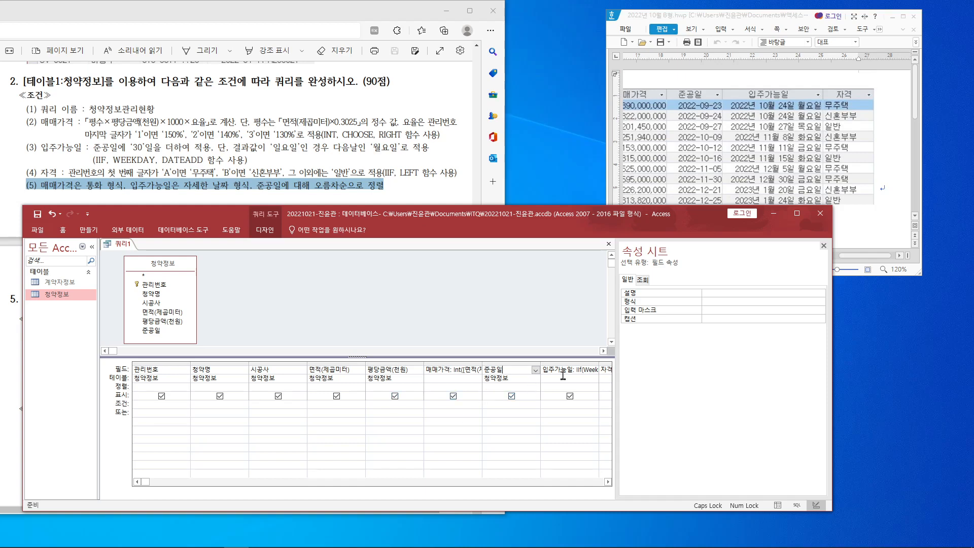
Step: Sort 준공일 ascending, pin the ribbon, and run the query to list its 10 records
click(536, 386)
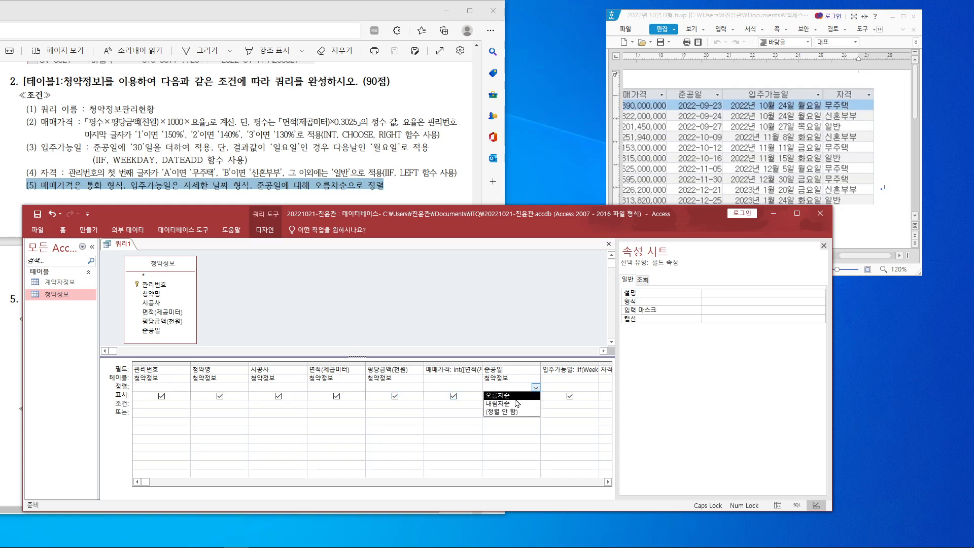
click(518, 399)
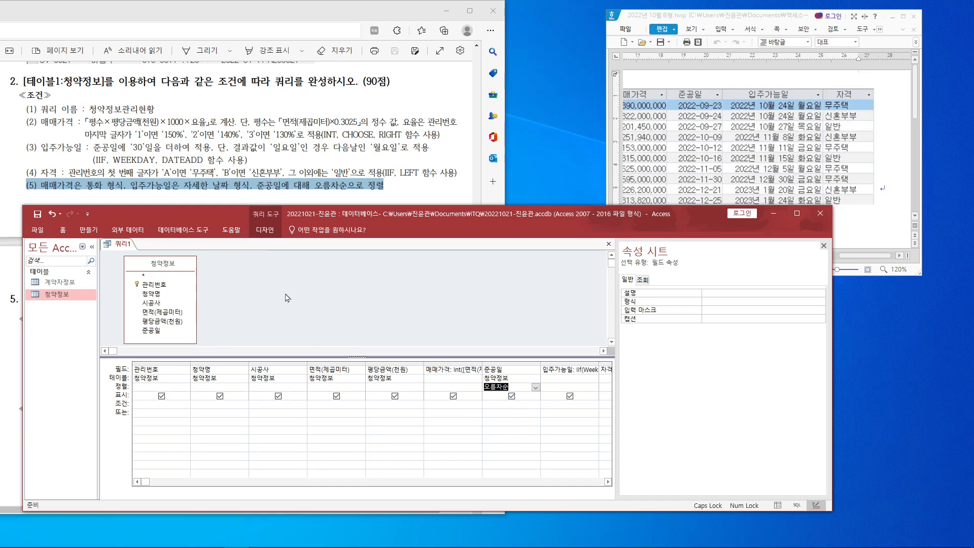
double_click(276, 231)
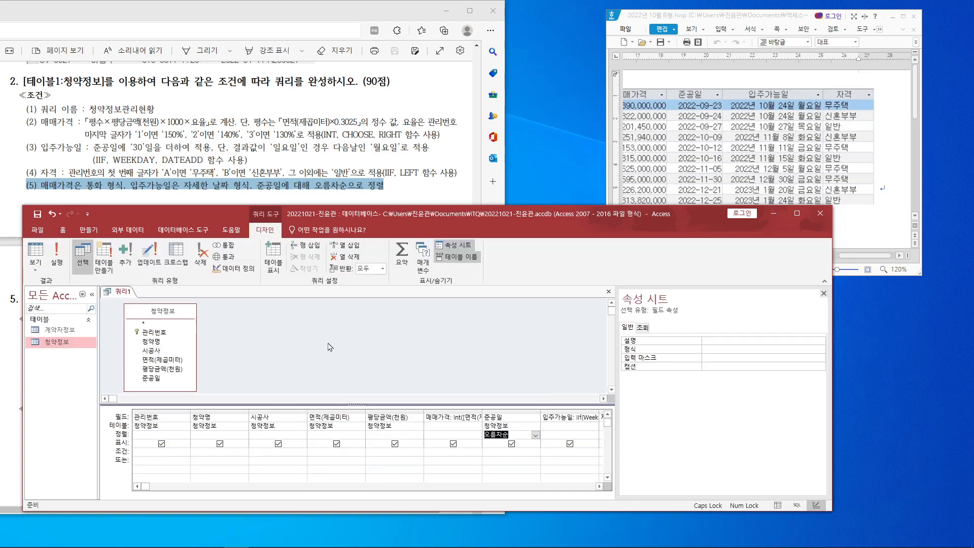
click(56, 254)
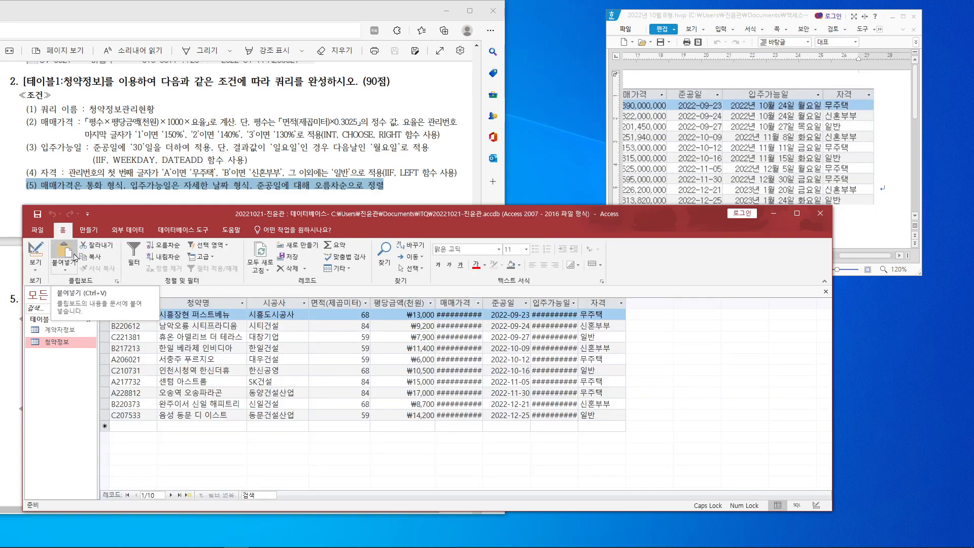
drag(484, 306, 517, 303)
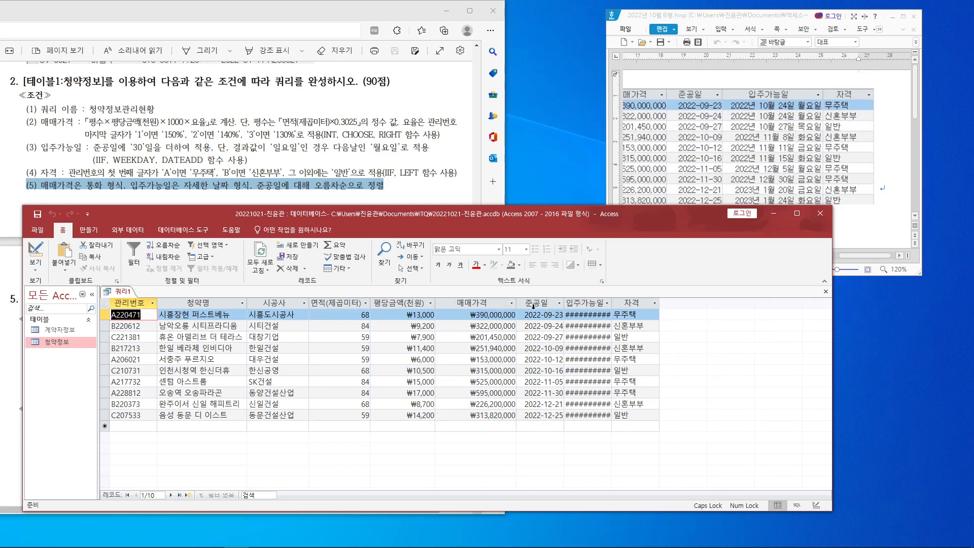
Step: Widen the 매매가격 and 입주가능일 columns and enlarge the Hangul sample output for comparison
click(611, 302)
drag(659, 300, 659, 301)
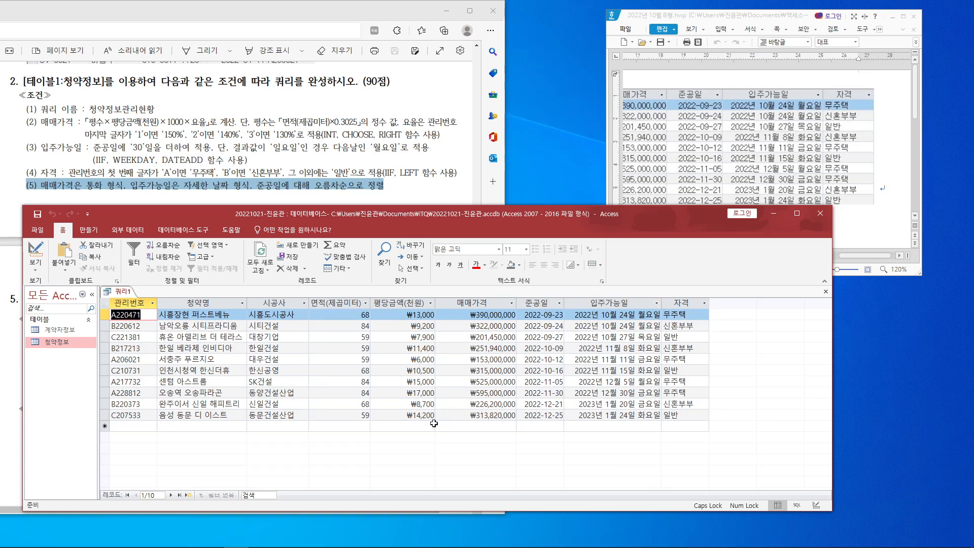
drag(535, 219, 549, 279)
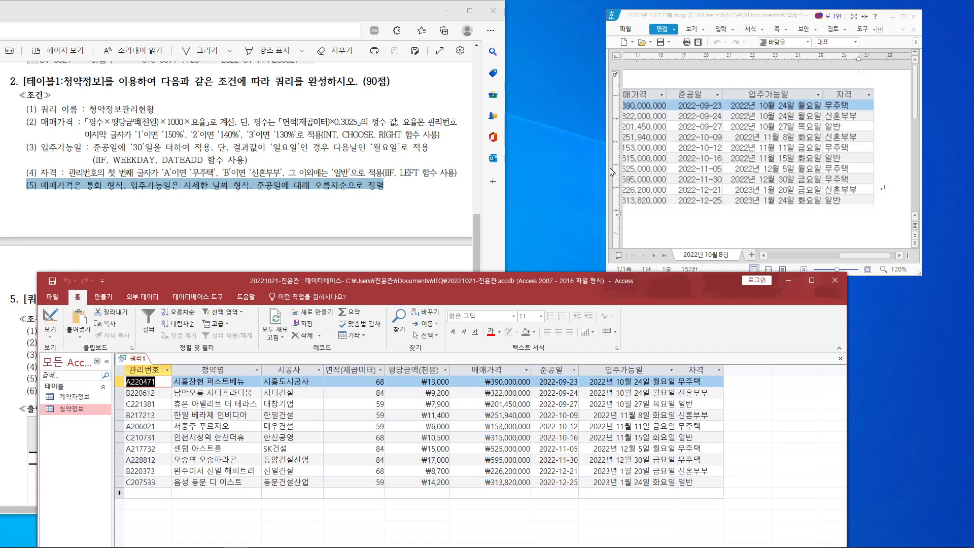
drag(609, 150, 151, 137)
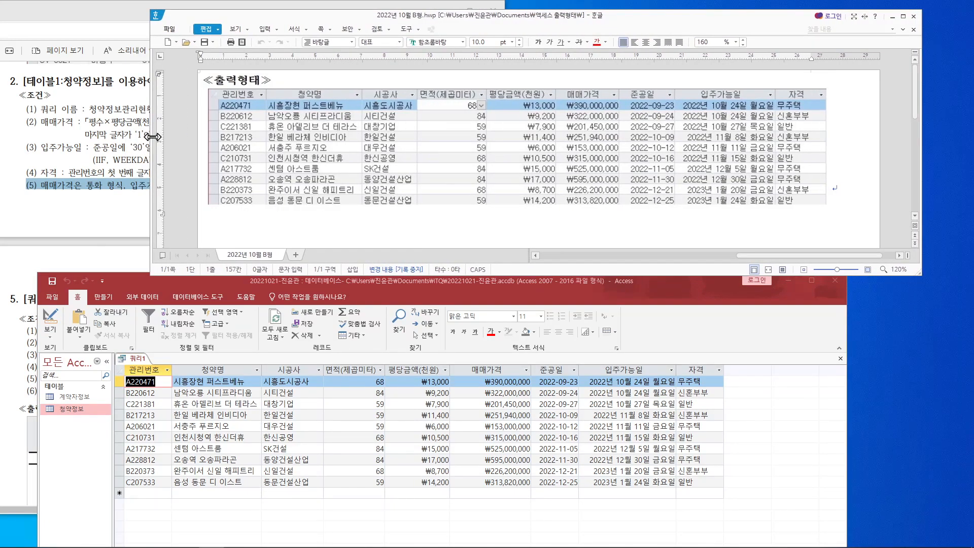
drag(672, 29, 709, 99)
key(ctrl+2)
mouse_move(41, 113)
mouse_down()
mouse_move(79, 122)
mouse_move(88, 189)
mouse_move(84, 181)
mouse_up()
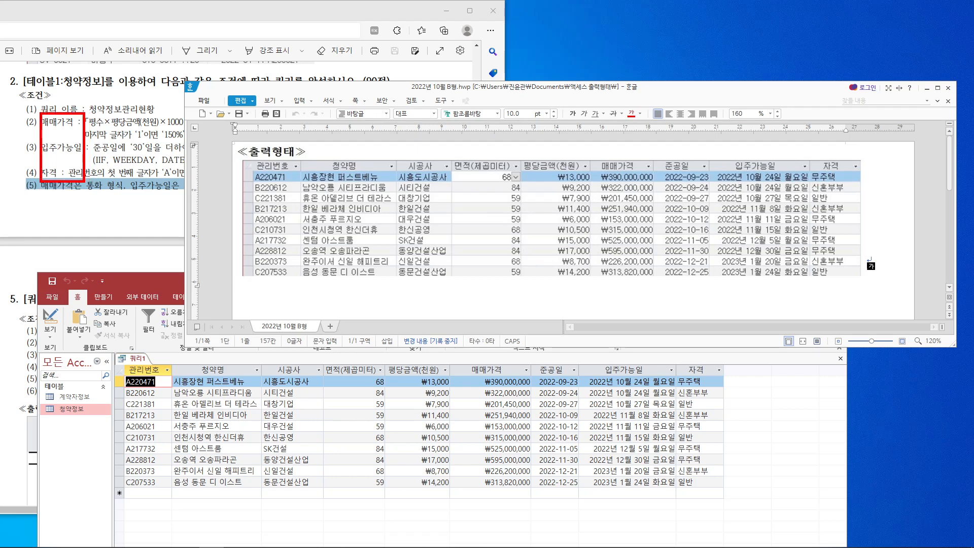
mouse_move(624, 146)
mouse_down()
mouse_move(629, 159)
mouse_move(649, 142)
mouse_up()
drag(493, 349, 517, 351)
drag(766, 146, 793, 144)
drag(612, 355, 636, 354)
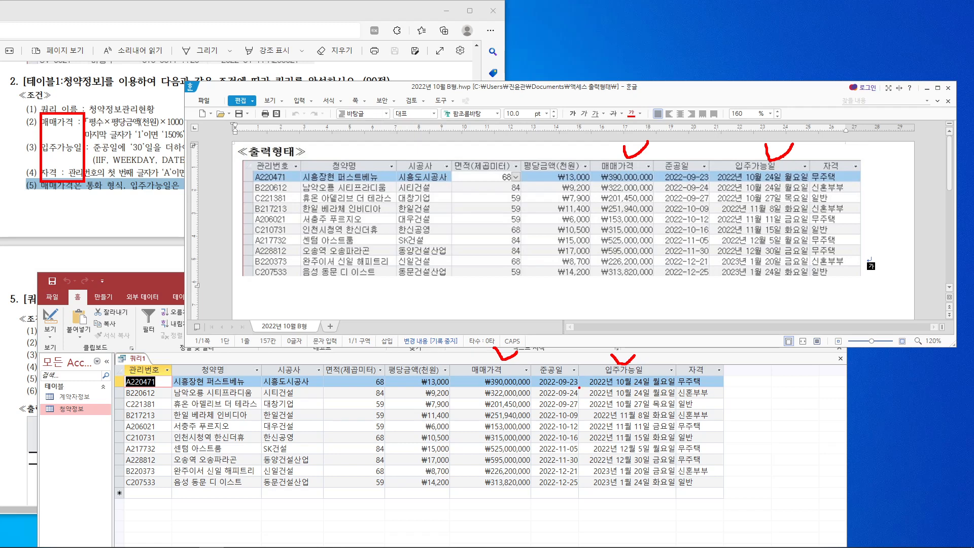
mouse_move(537, 371)
mouse_down()
mouse_move(568, 375)
mouse_move(582, 389)
mouse_up()
mouse_move(563, 356)
mouse_down()
mouse_move(571, 370)
mouse_move(605, 340)
mouse_up()
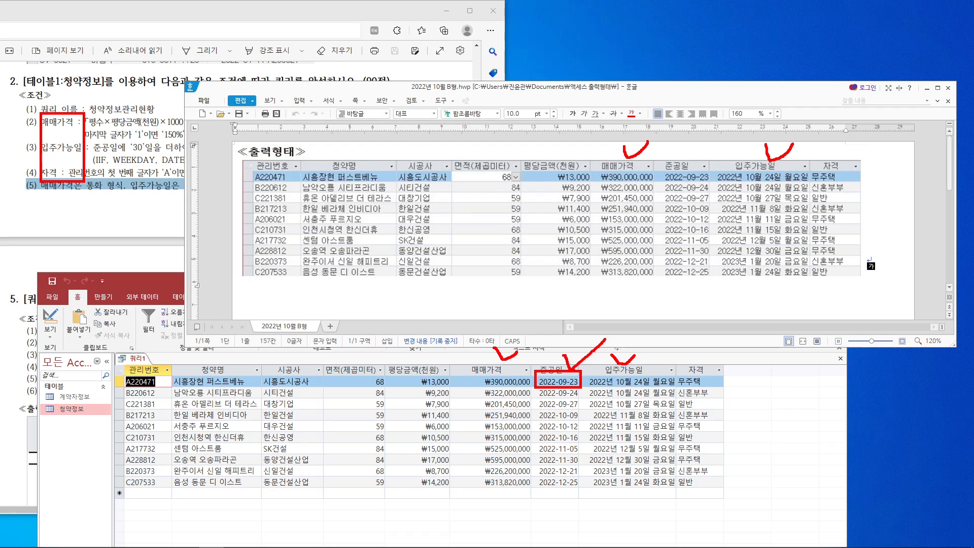
mouse_move(667, 386)
mouse_down()
mouse_move(650, 379)
mouse_move(665, 383)
mouse_up()
mouse_move(660, 393)
mouse_down()
mouse_move(675, 380)
mouse_move(661, 393)
mouse_up()
drag(574, 395, 571, 394)
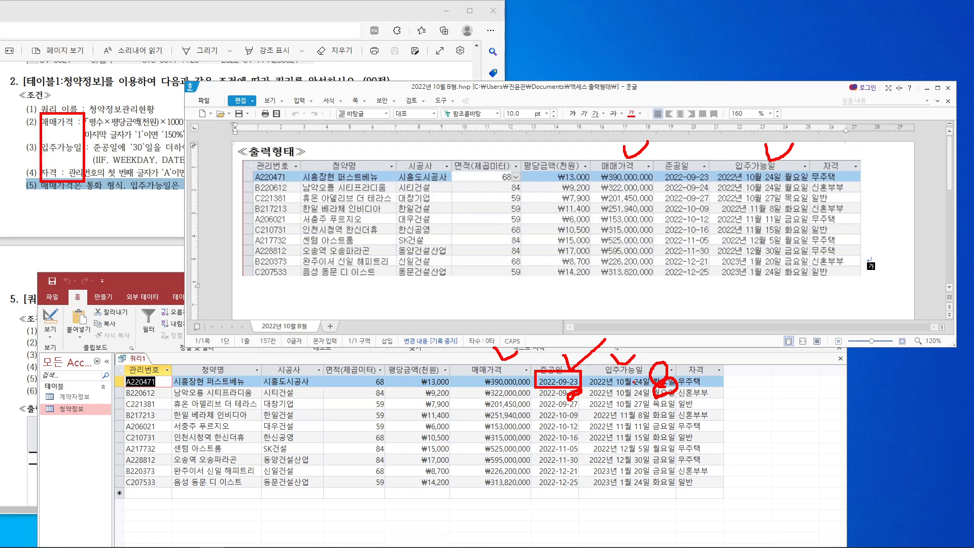
drag(538, 391, 588, 396)
mouse_move(709, 193)
mouse_down()
mouse_move(699, 186)
mouse_move(712, 191)
mouse_up()
key(Escape)
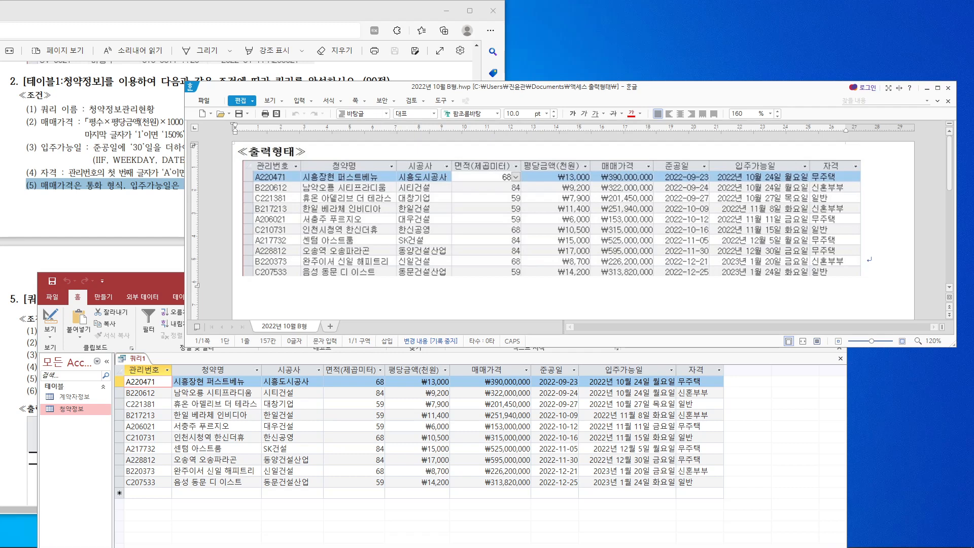
mouse_move(576, 390)
mouse_down()
mouse_move(567, 361)
mouse_move(576, 394)
mouse_up()
drag(590, 350, 616, 349)
mouse_move(609, 334)
mouse_down()
mouse_move(610, 350)
mouse_move(630, 344)
mouse_move(664, 383)
mouse_move(675, 356)
mouse_up()
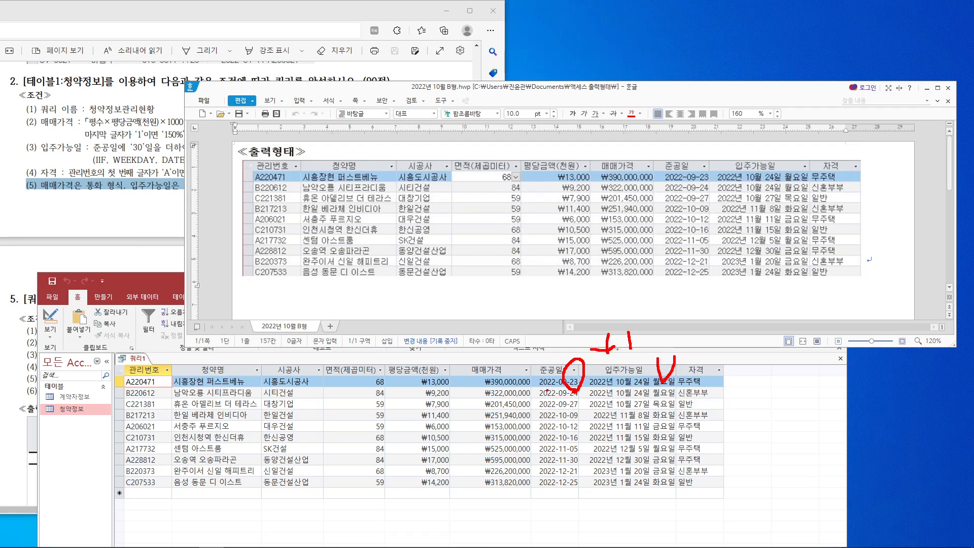
mouse_move(538, 386)
mouse_down()
mouse_move(584, 387)
mouse_move(558, 398)
mouse_move(538, 390)
mouse_move(638, 385)
mouse_move(642, 403)
mouse_up()
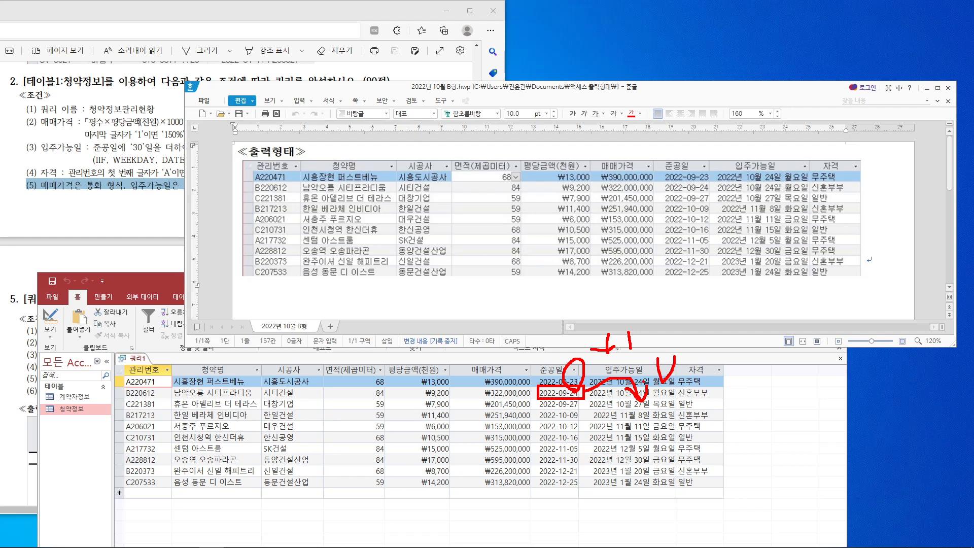
drag(538, 441, 585, 456)
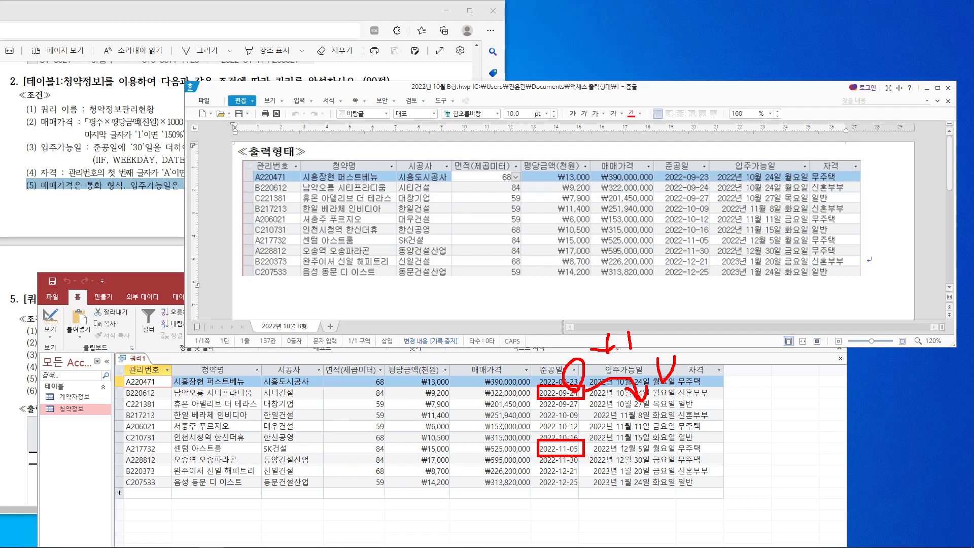
drag(580, 429, 589, 431)
key(Escape)
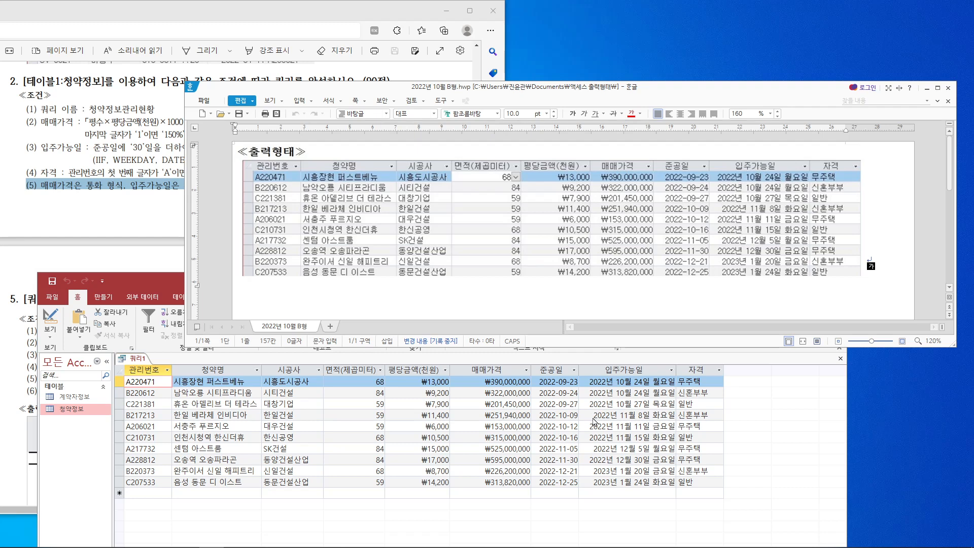
drag(694, 357, 709, 354)
drag(832, 141, 871, 137)
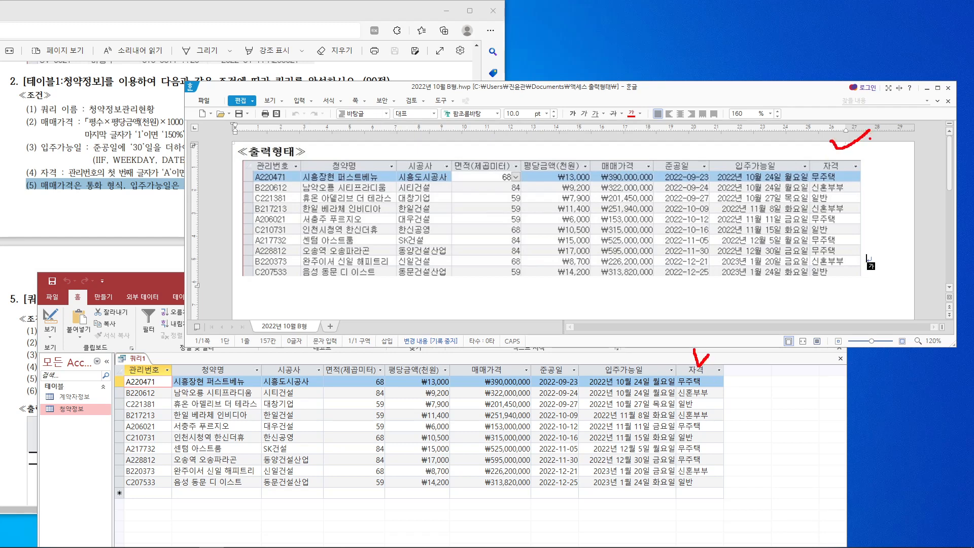
mouse_move(702, 488)
mouse_down()
mouse_move(691, 457)
mouse_move(706, 485)
mouse_up()
Step: Close the query and save it under the name 청약정보관리현황
click(923, 89)
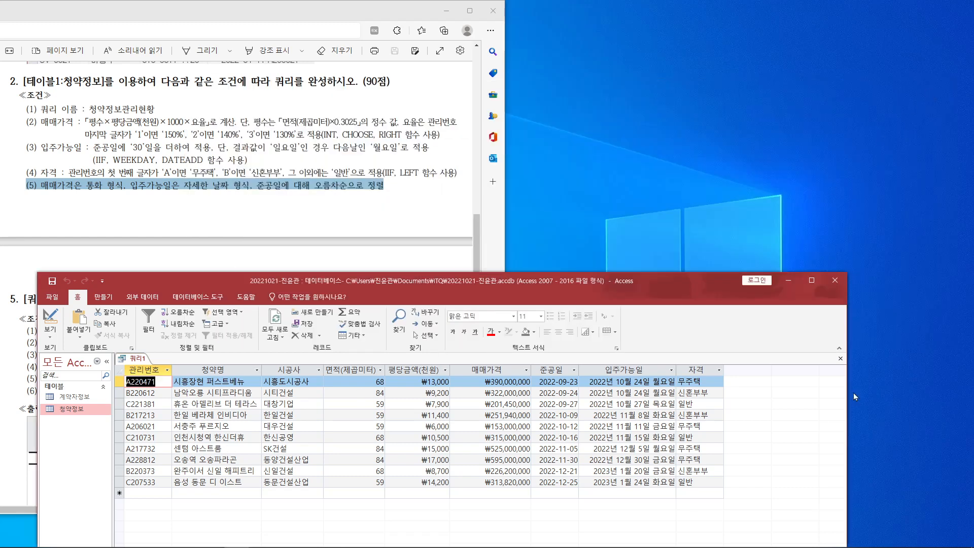
click(841, 359)
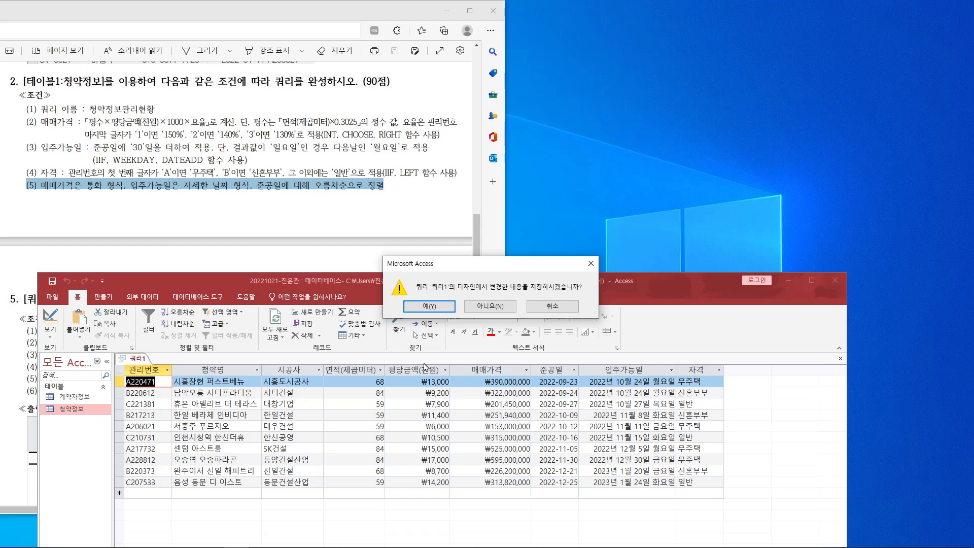
click(428, 310)
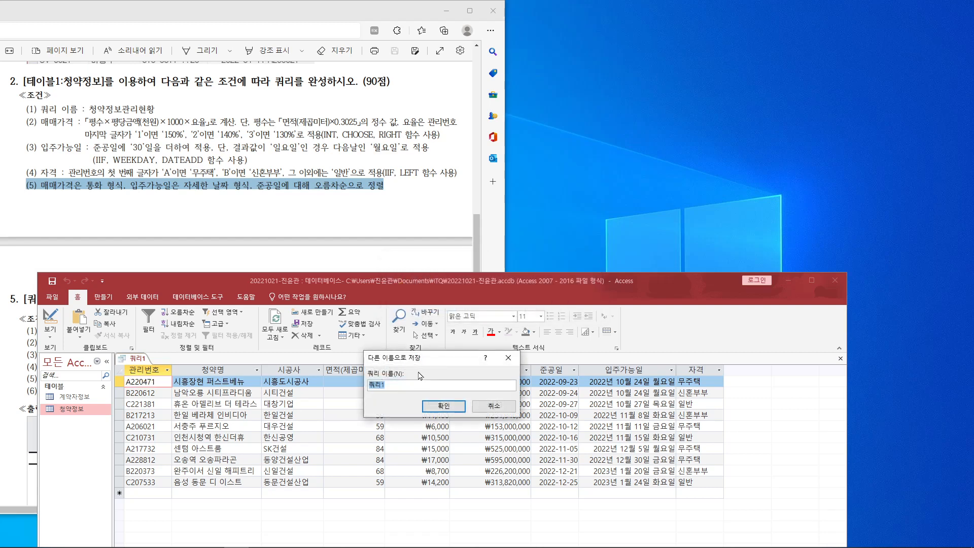
text(ㅊ)
text(약정ㅂ)
text(보관)
key(BackSpace)
text(관ㄹㅣ현화)
drag(427, 384, 368, 386)
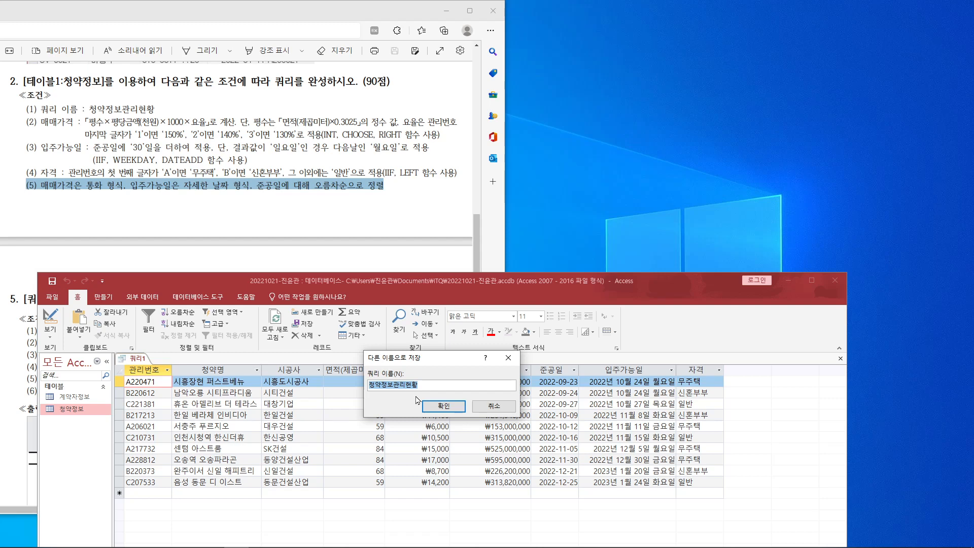
click(442, 408)
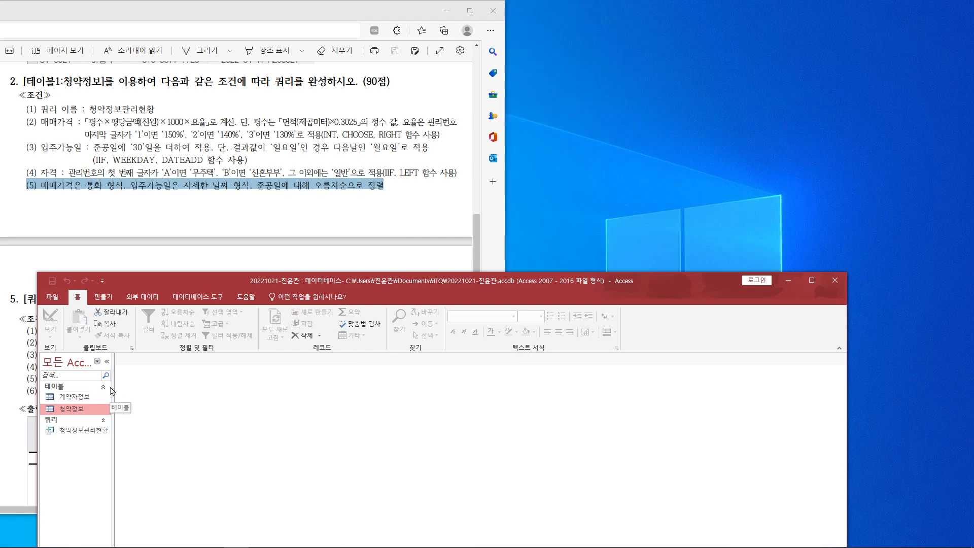
Step: Widen the navigation pane, shrink Access to the right, and bring the exam PDF forward
click(110, 389)
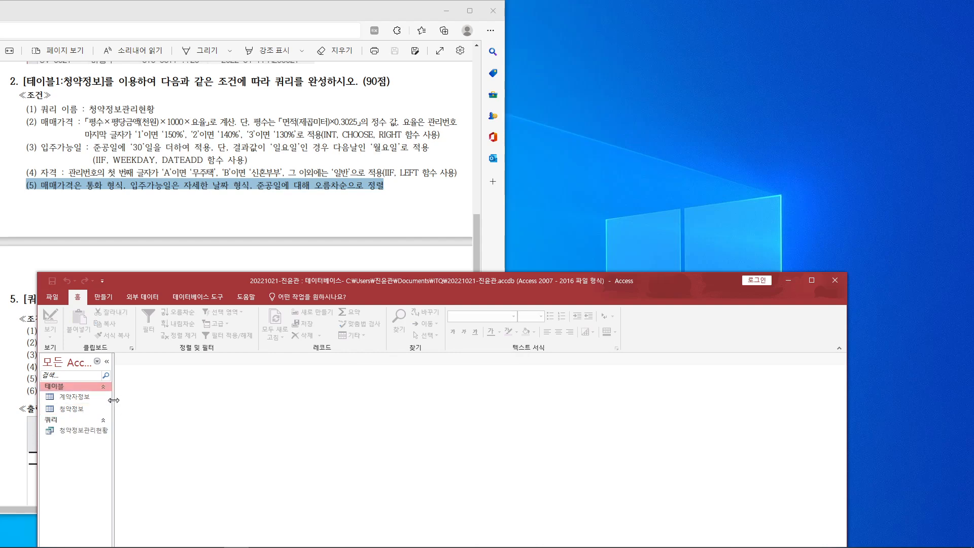
drag(113, 401, 125, 401)
drag(436, 299, 605, 227)
drag(814, 217, 737, 224)
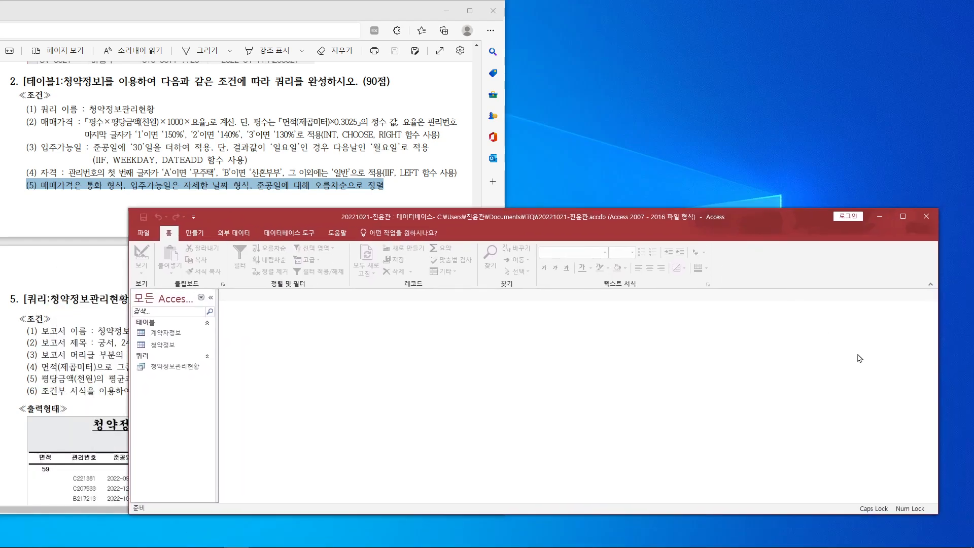
drag(942, 416, 629, 431)
drag(471, 224, 770, 211)
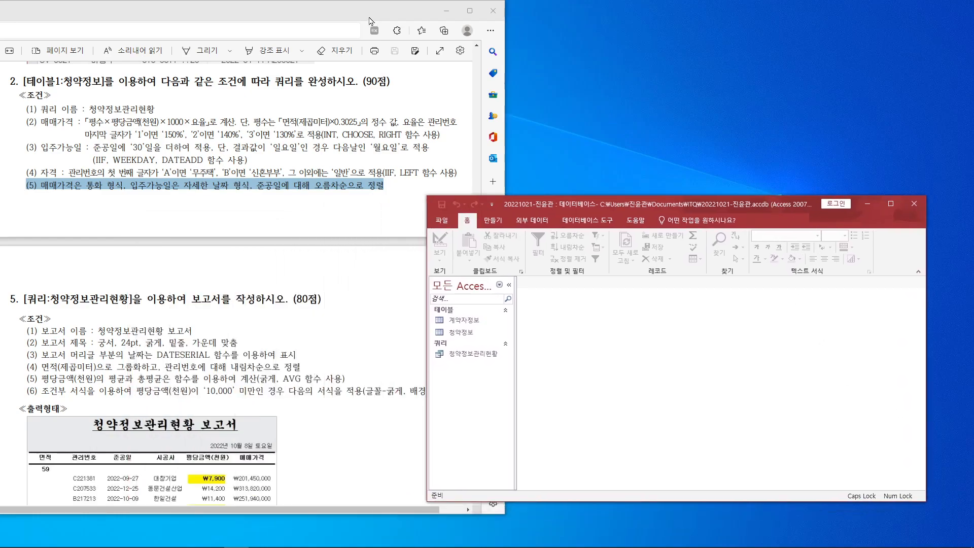
double_click(373, 16)
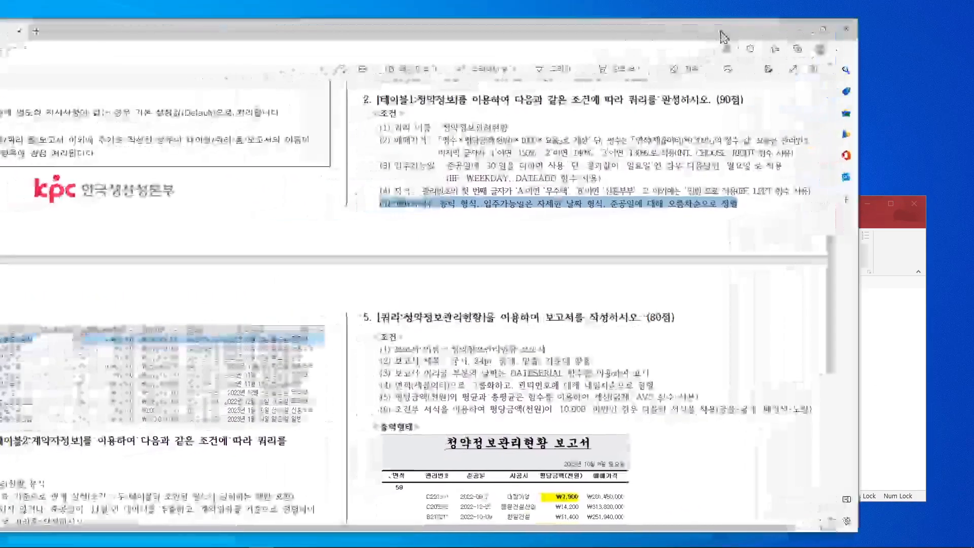
drag(724, 37, 886, 24)
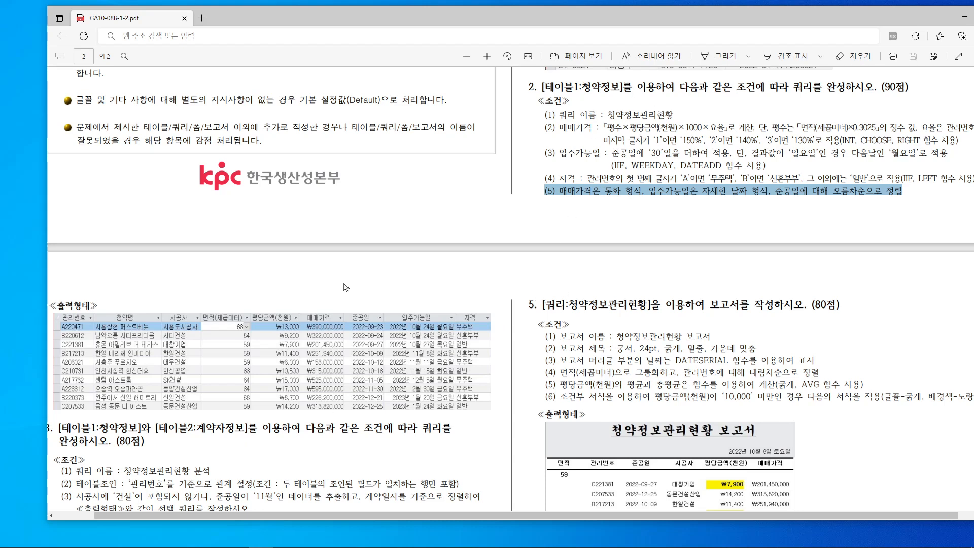
Step: Scroll the PDF to questions 3–4 and narrow its window so Access shows beside it
scroll(331, 360, down, 3)
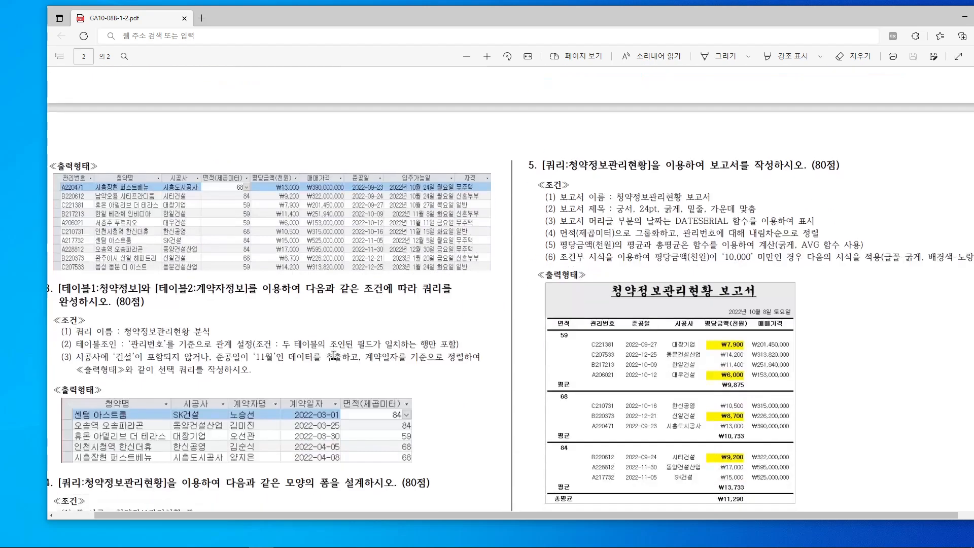
scroll(332, 357, down, 1)
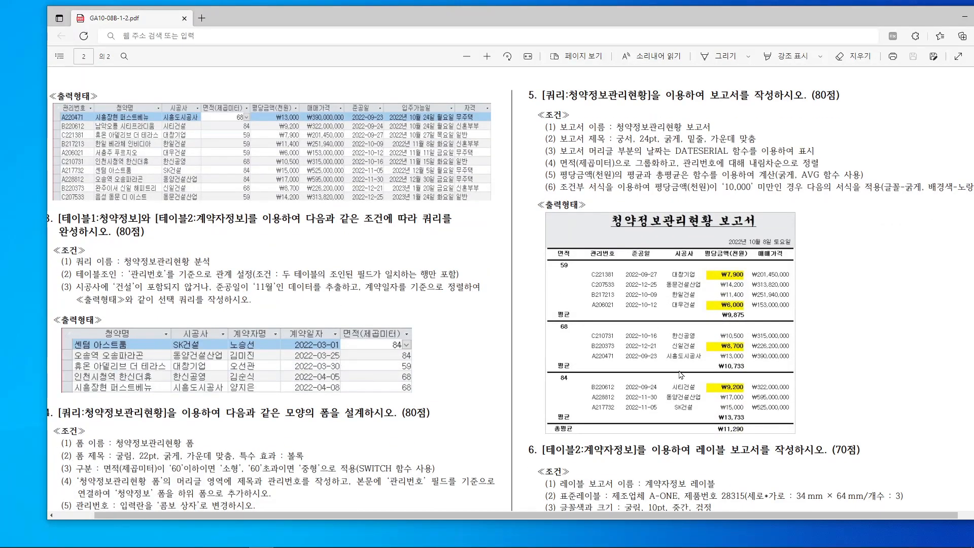
drag(816, 19, 828, 30)
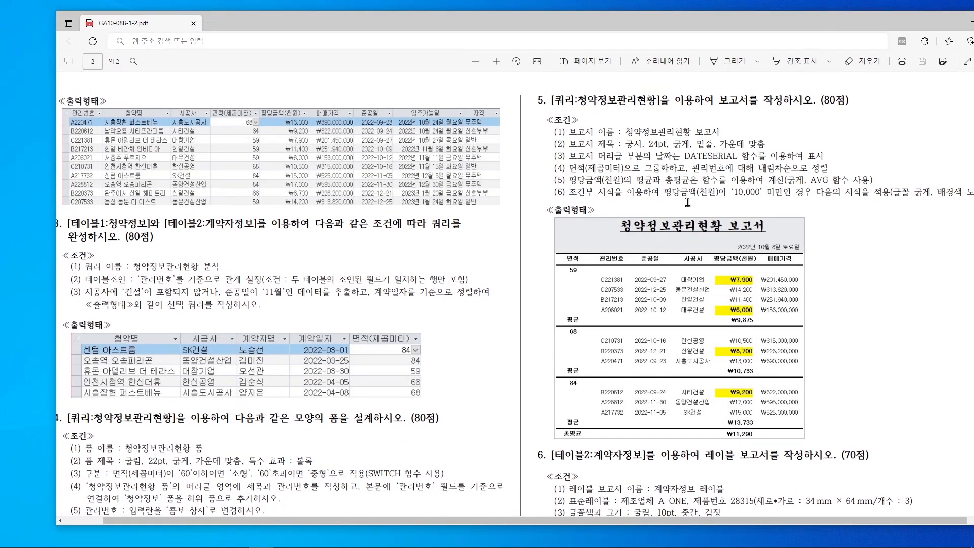
drag(266, 522, 228, 529)
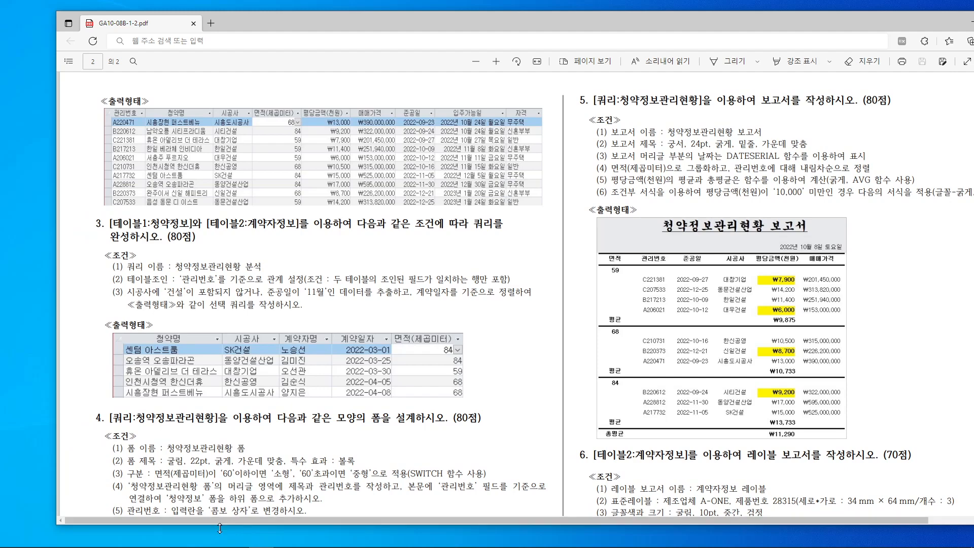
scroll(313, 392, down, 3)
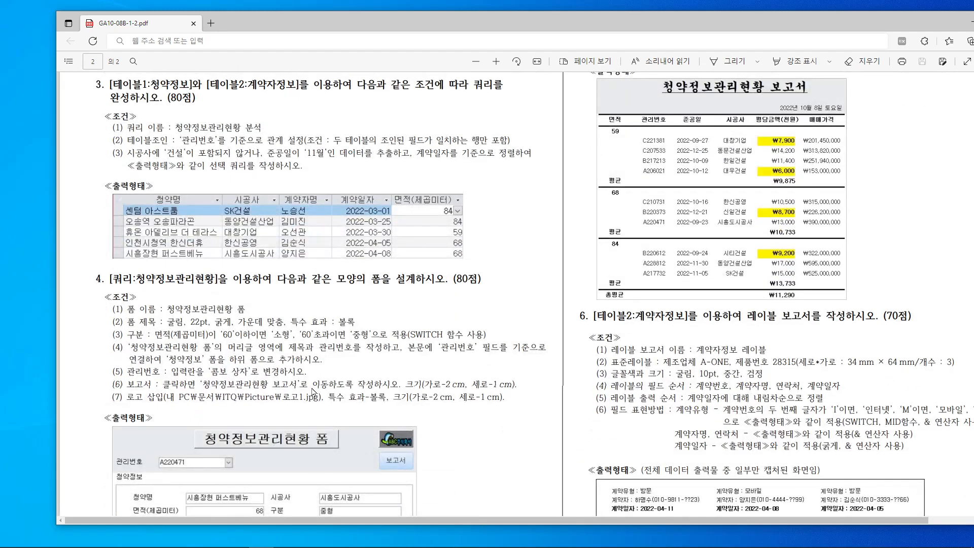
drag(749, 29, 677, 36)
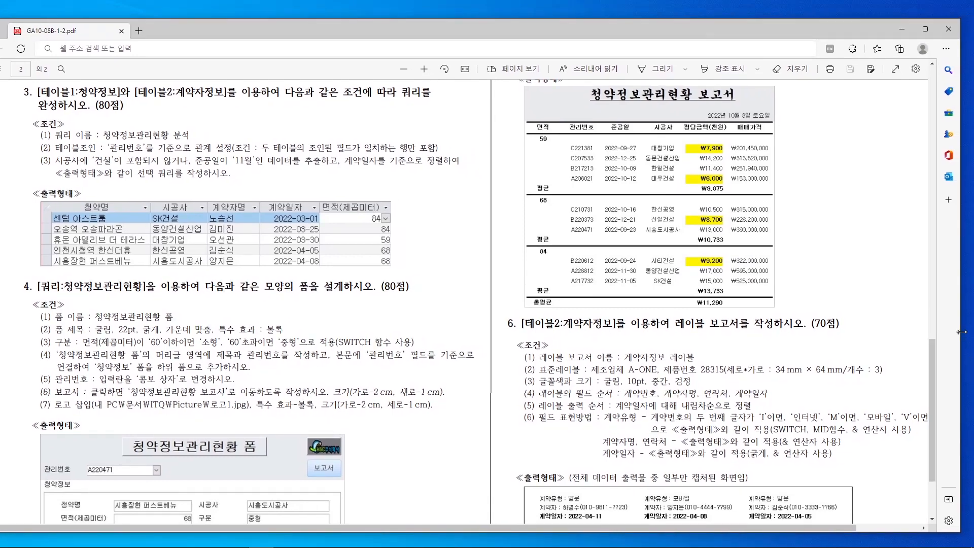
drag(960, 330, 544, 325)
drag(426, 36, 466, 31)
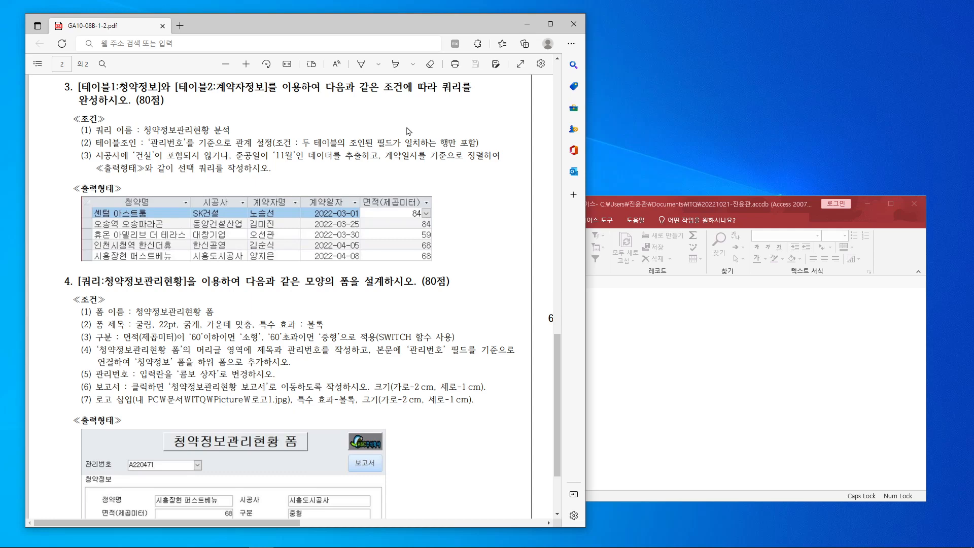
Step: Move and widen the Access database window beside the exam PDF
drag(634, 207, 330, 296)
drag(618, 415, 791, 392)
drag(620, 296, 636, 309)
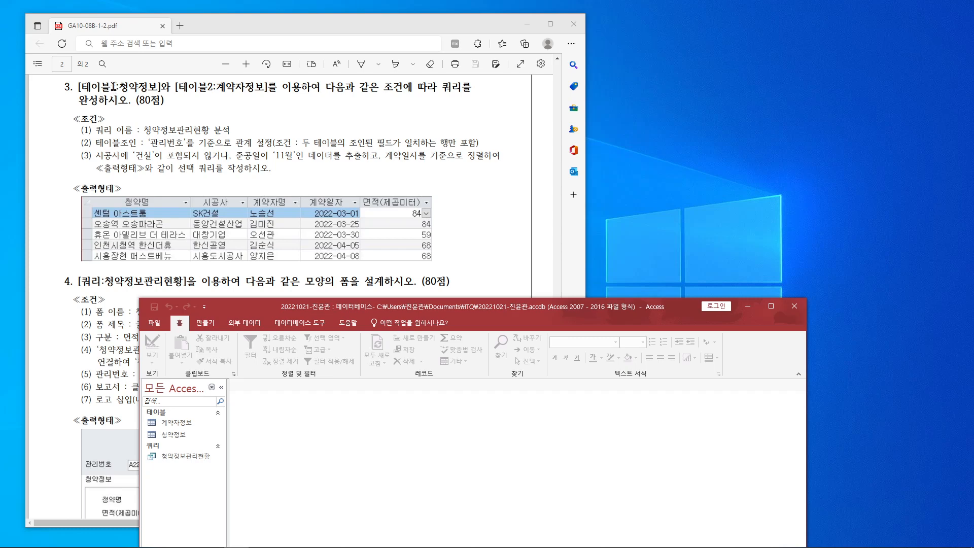
Step: Highlight and ink-mark the question 3 query conditions in the PDF, then erase the marks
drag(77, 88, 236, 102)
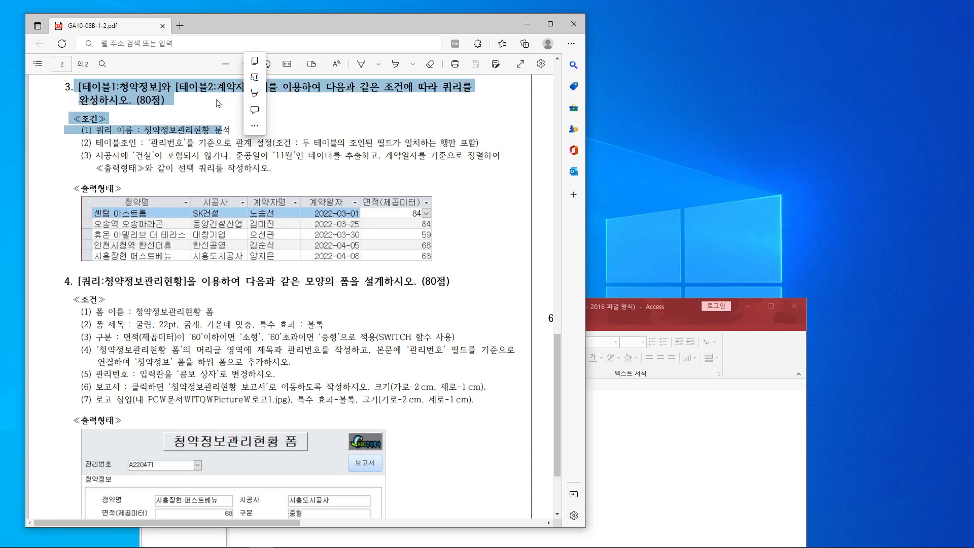
click(219, 105)
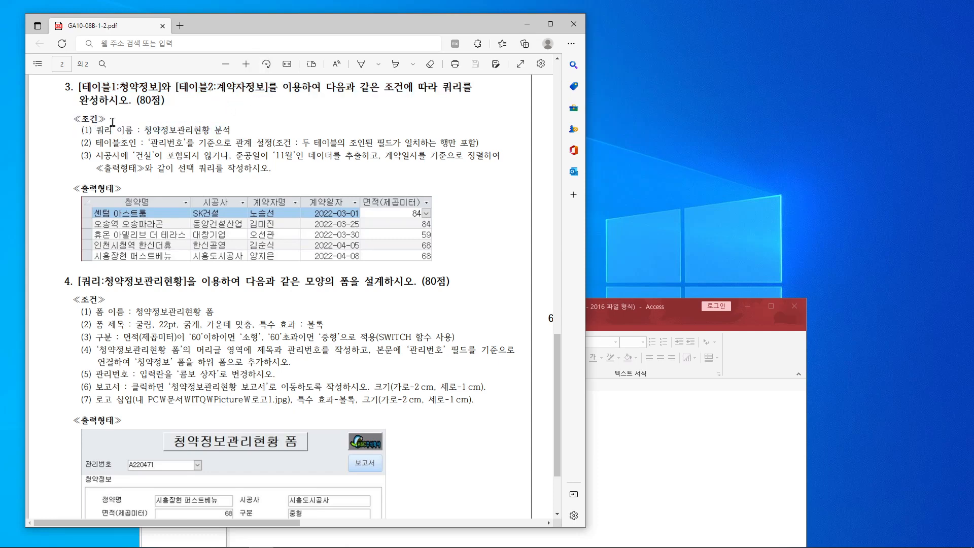
mouse_move(96, 122)
mouse_down()
mouse_move(76, 132)
mouse_move(91, 161)
mouse_move(284, 207)
mouse_move(459, 270)
mouse_up()
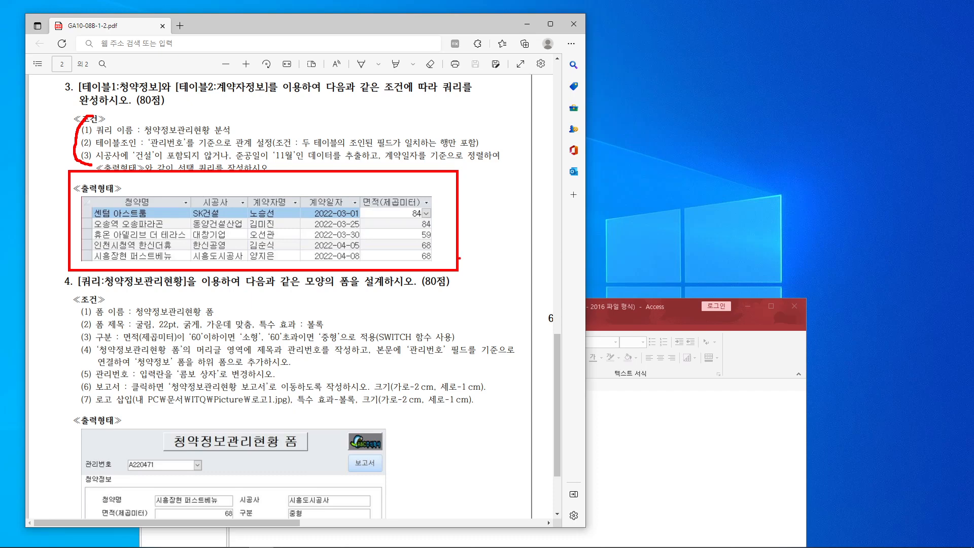
key(Escape)
mouse_move(680, 308)
mouse_down()
mouse_move(802, 139)
mouse_move(881, 260)
mouse_up()
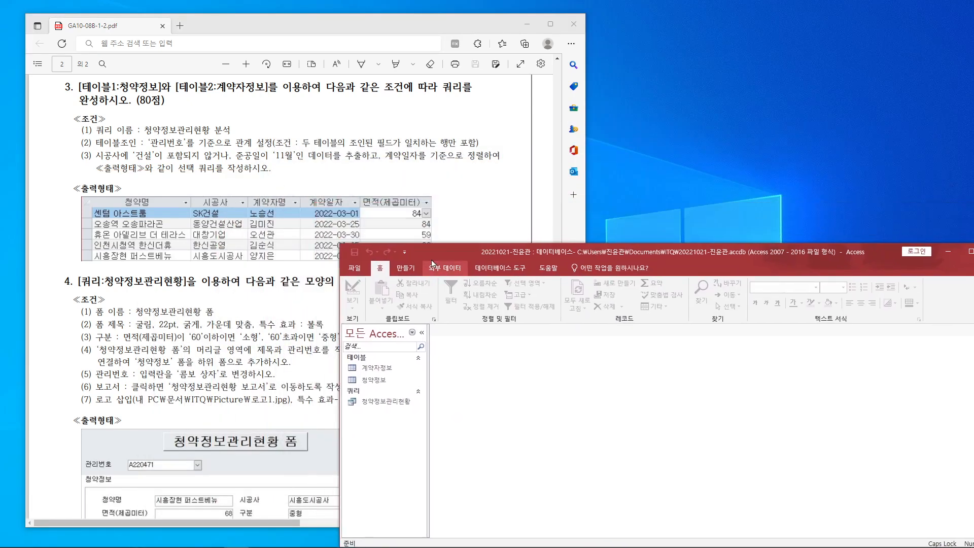
Step: Start a new query design with the 청약정보 and 계약자정보 tables added
click(406, 269)
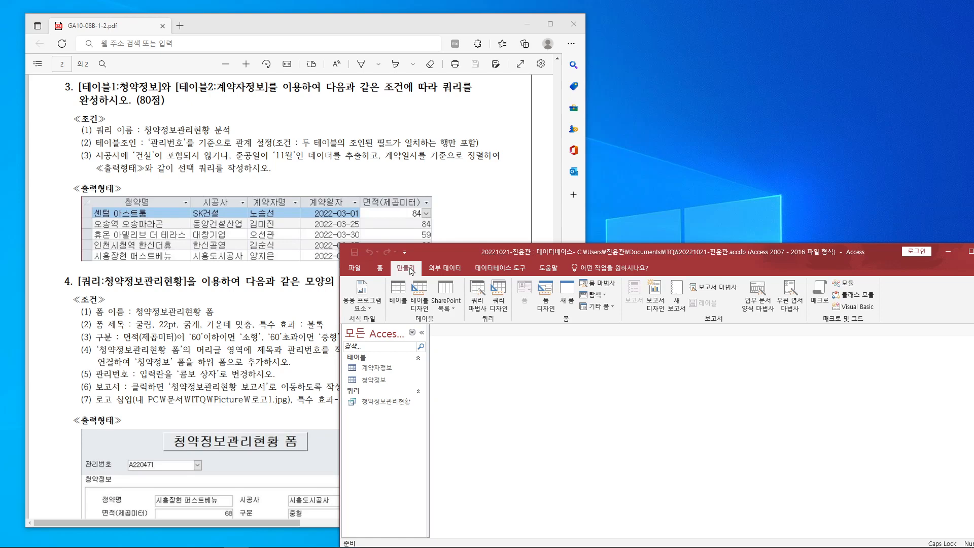
click(498, 298)
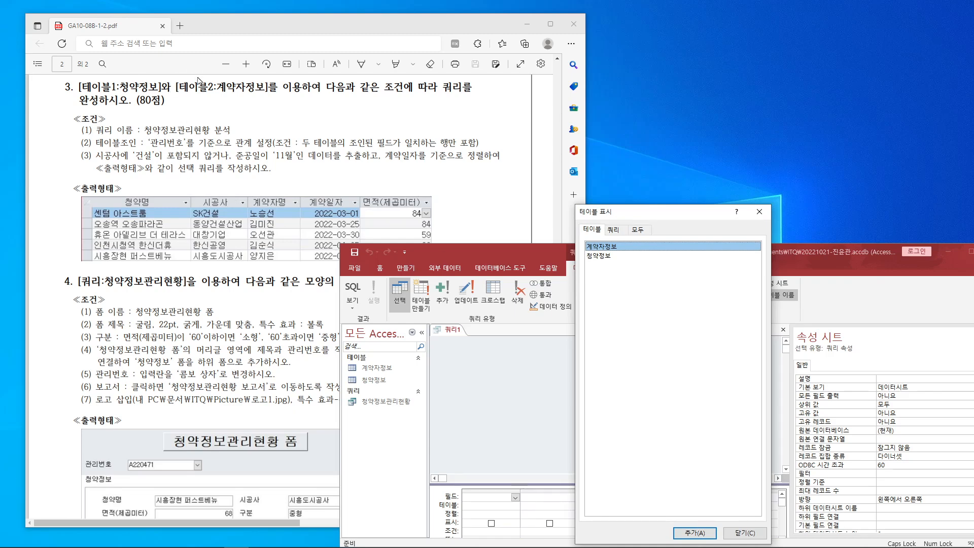
double_click(605, 256)
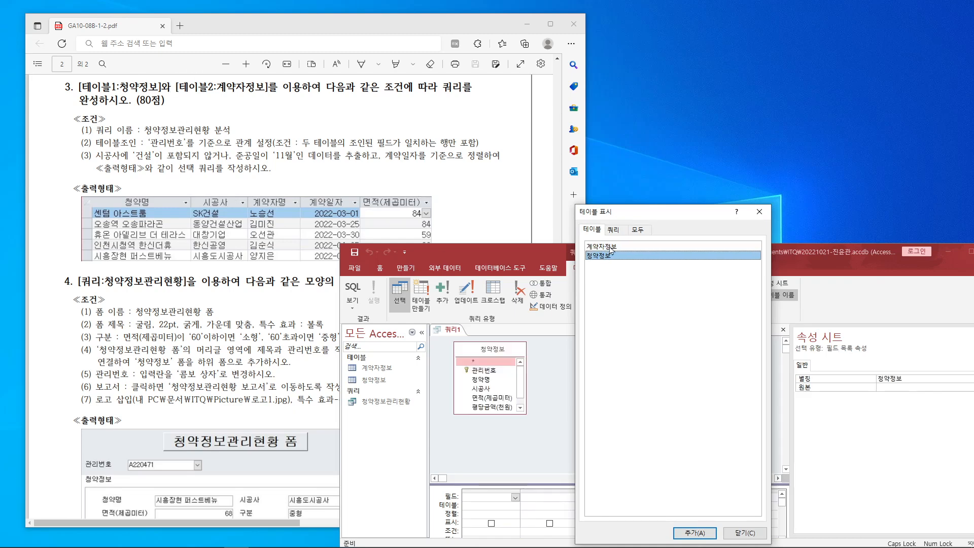
double_click(608, 248)
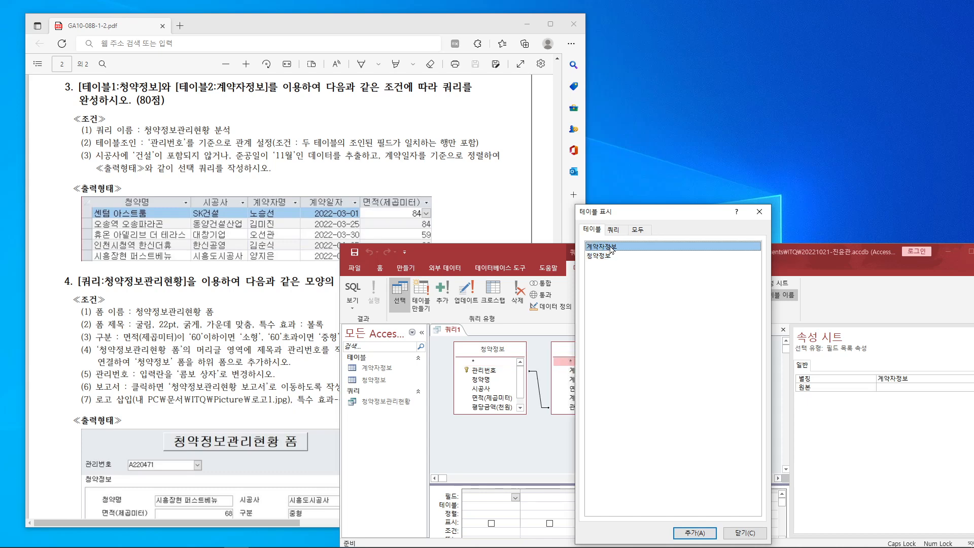
click(744, 533)
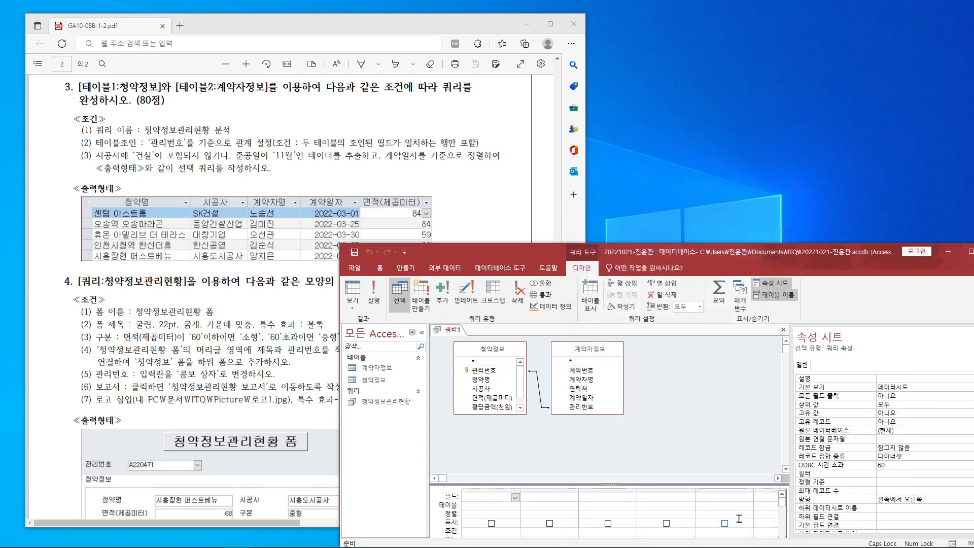
drag(523, 414, 525, 433)
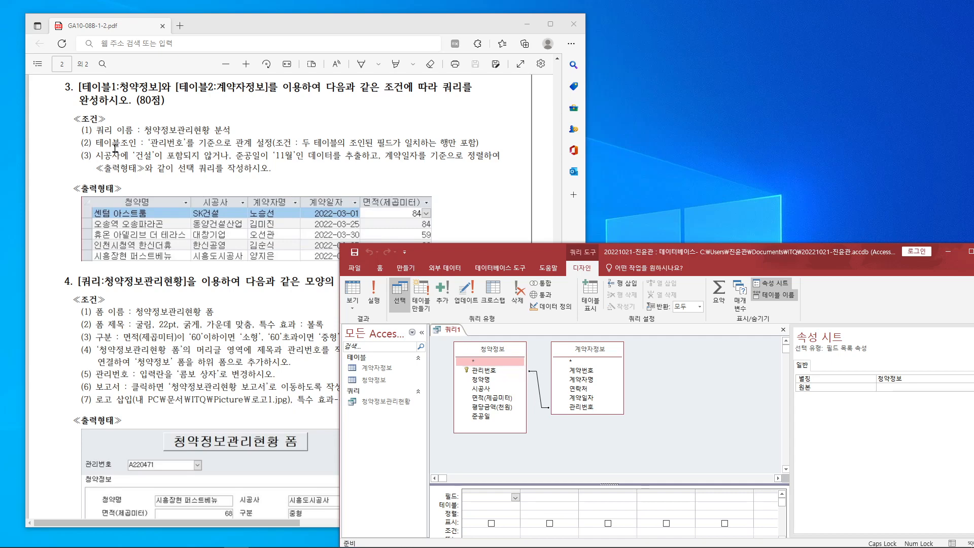
Step: Open Join Properties for the 관리번호 join line between the two tables
drag(152, 143, 276, 148)
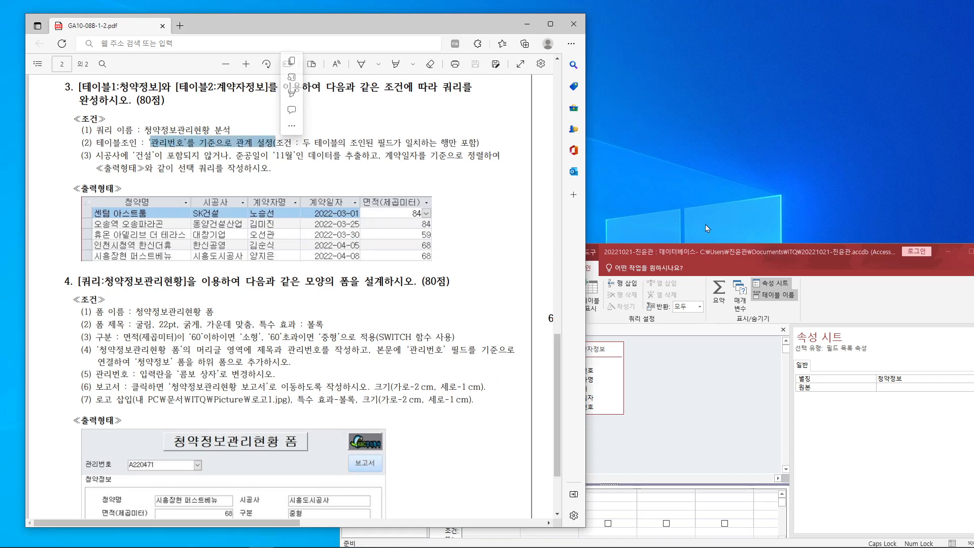
click(752, 255)
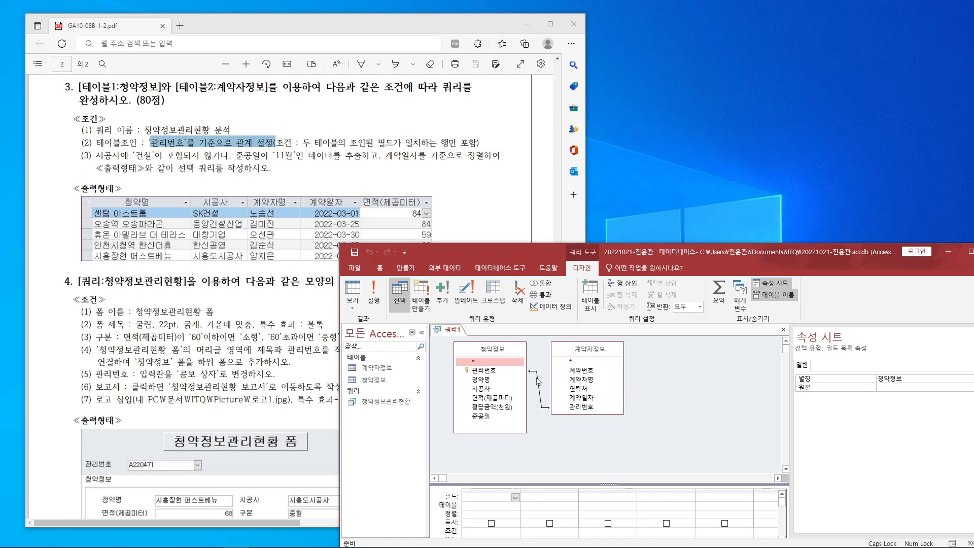
click(541, 391)
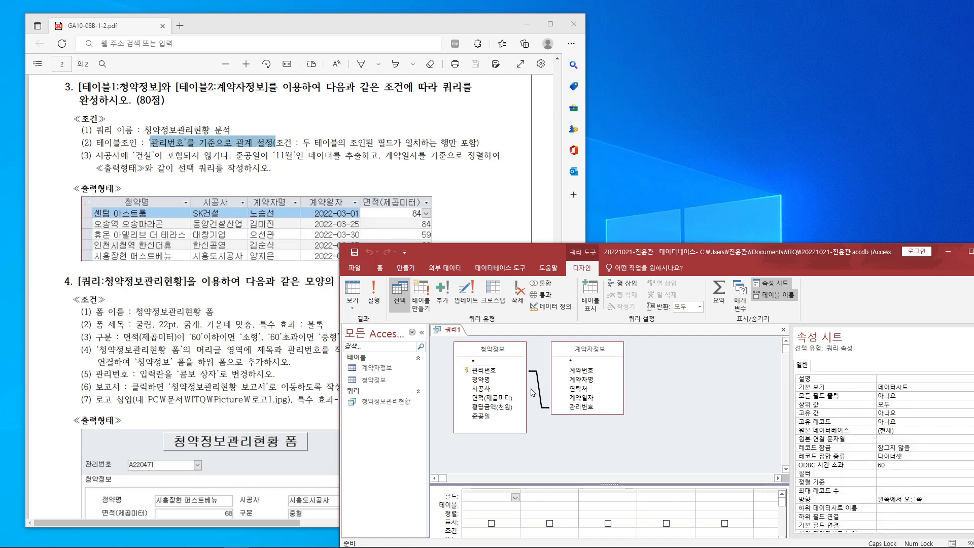
right_click(539, 390)
key(Escape)
right_click(540, 382)
click(555, 387)
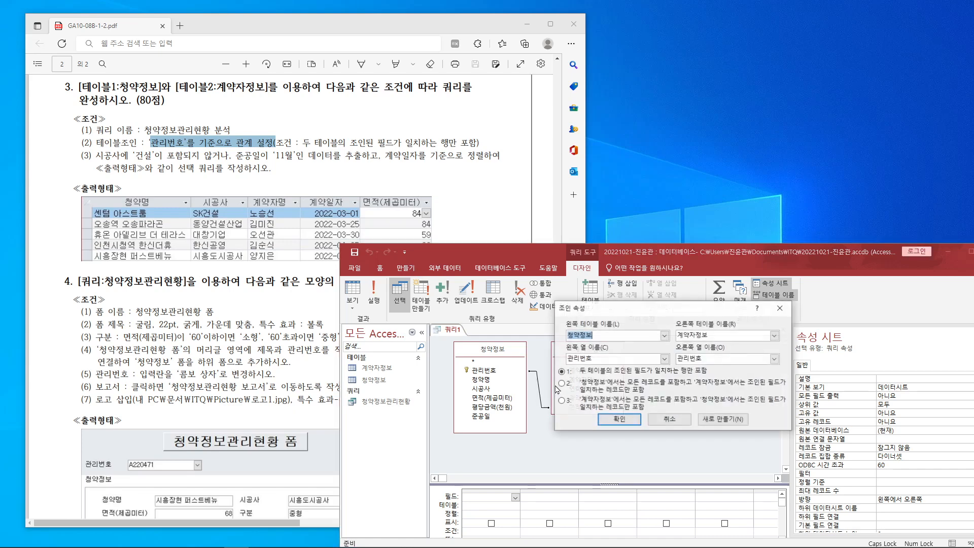
Step: Keep option 1, including only rows where the 관리번호 fields match, and confirm
drag(655, 314, 590, 89)
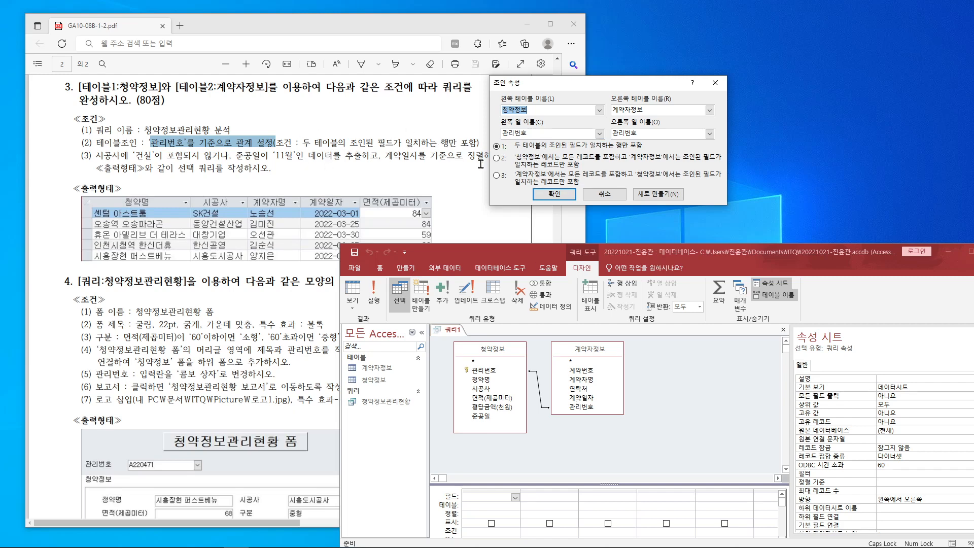
click(554, 193)
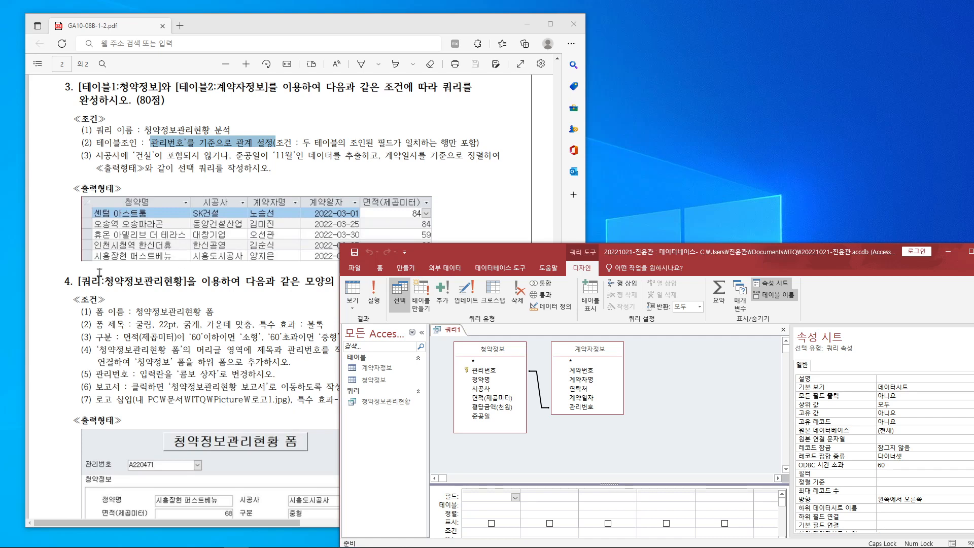
Step: Add 청약명, 시공사, 계약자명, 계약일자 and 면적(제곱미터) to the query grid
double_click(488, 381)
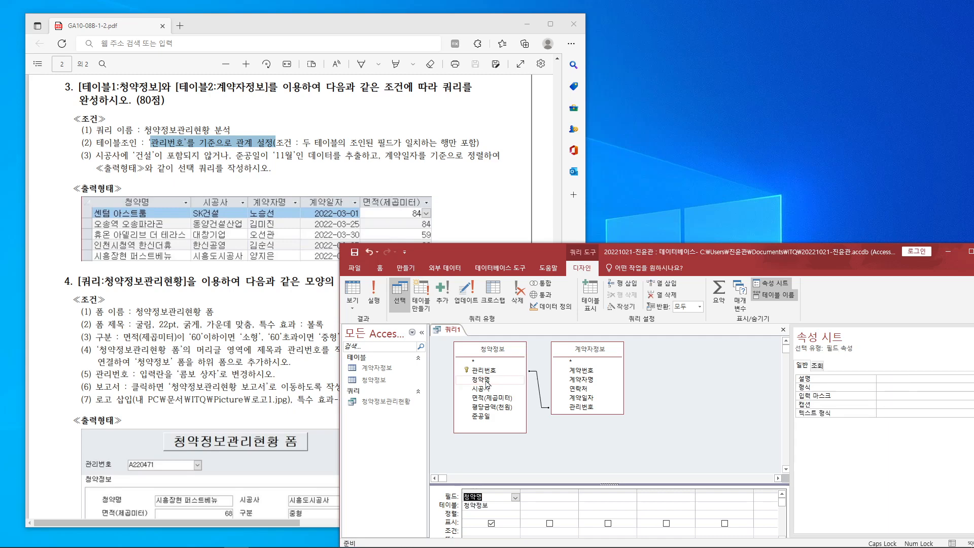
double_click(496, 389)
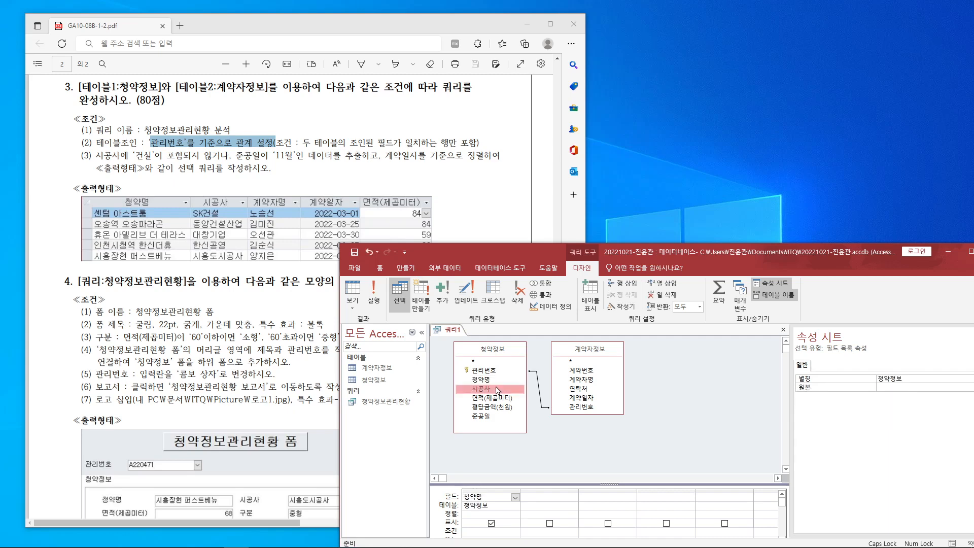
double_click(591, 380)
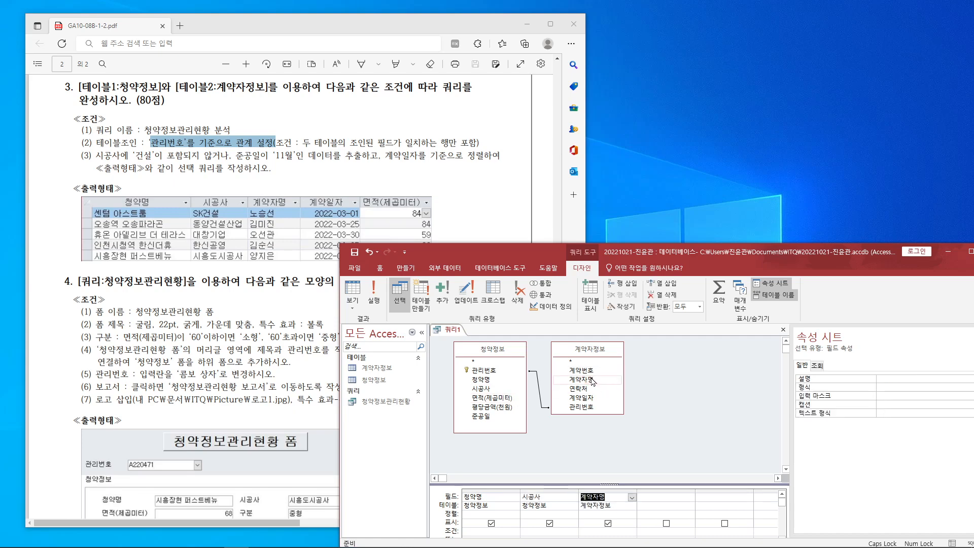
click(594, 400)
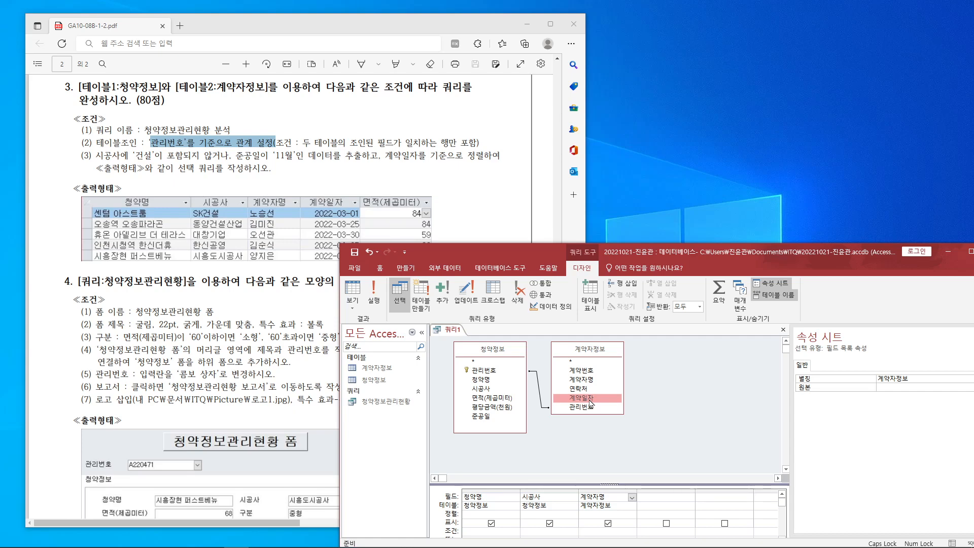
double_click(590, 400)
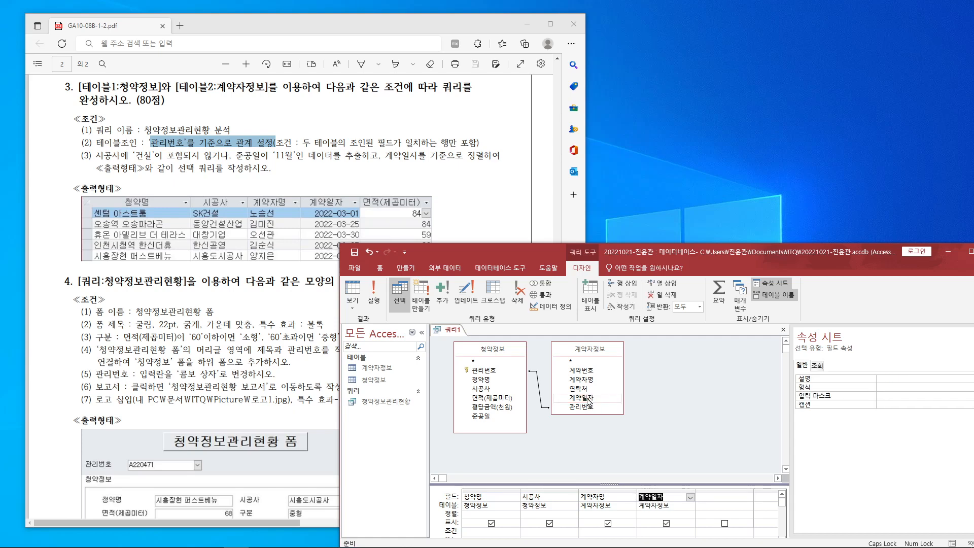
double_click(505, 399)
Step: Enlarge the design grid area and reposition the Access window on screen
drag(735, 257, 735, 161)
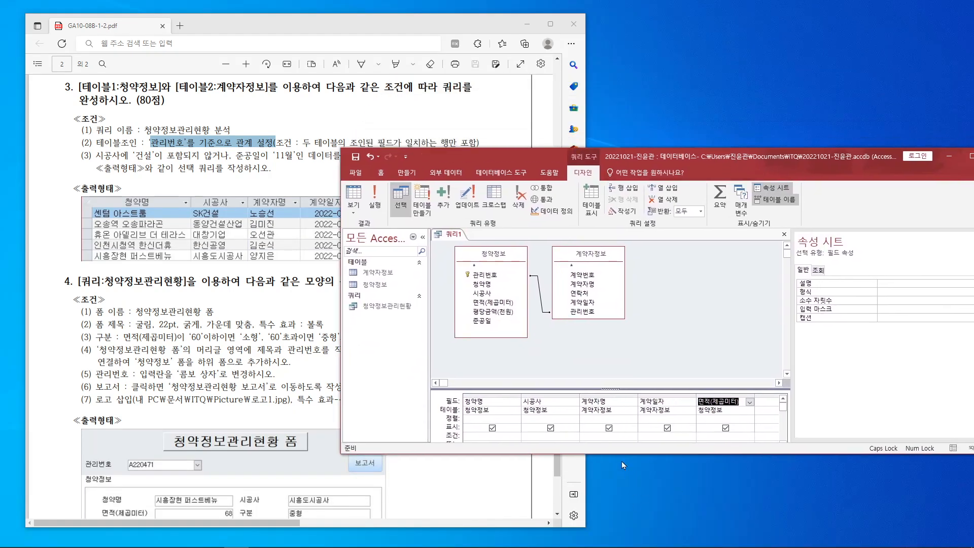
drag(614, 389, 609, 347)
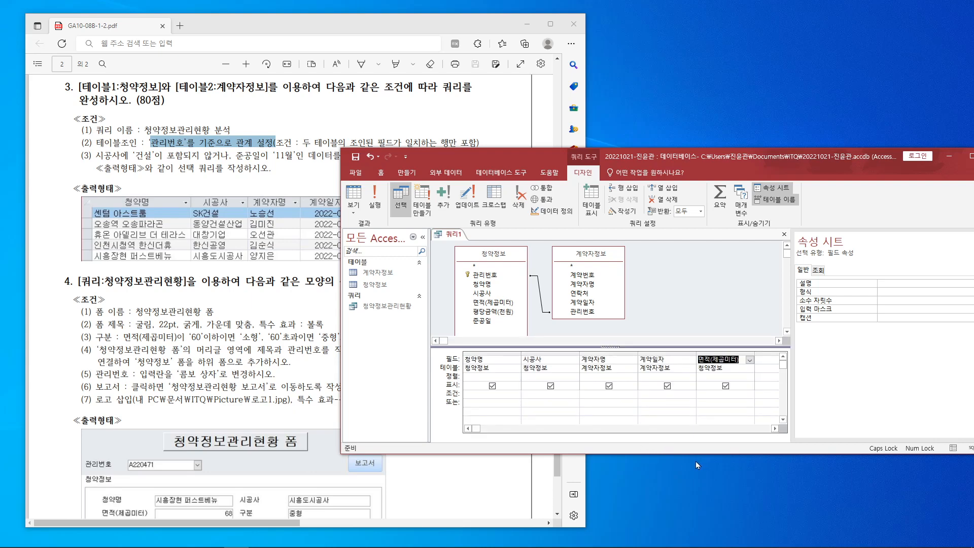
drag(699, 157, 616, 221)
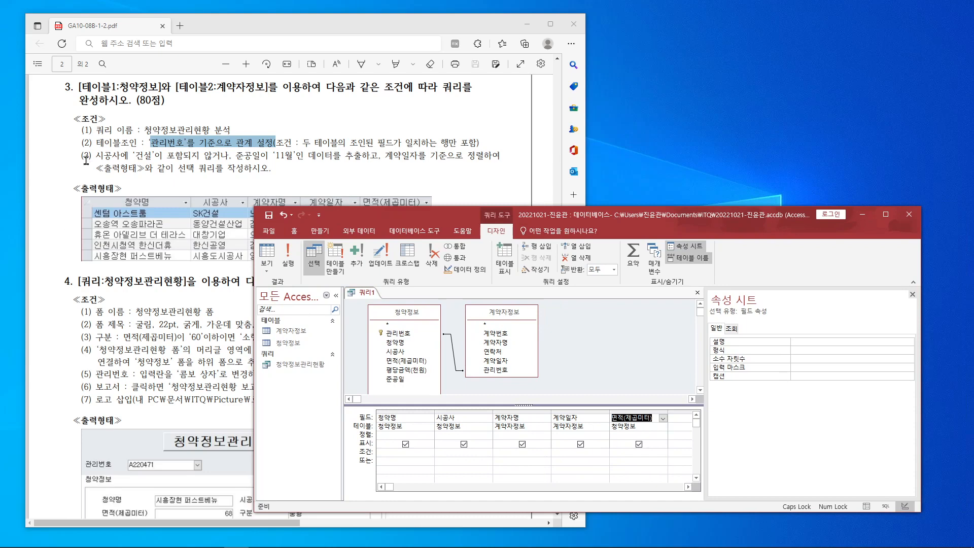
drag(85, 160, 264, 166)
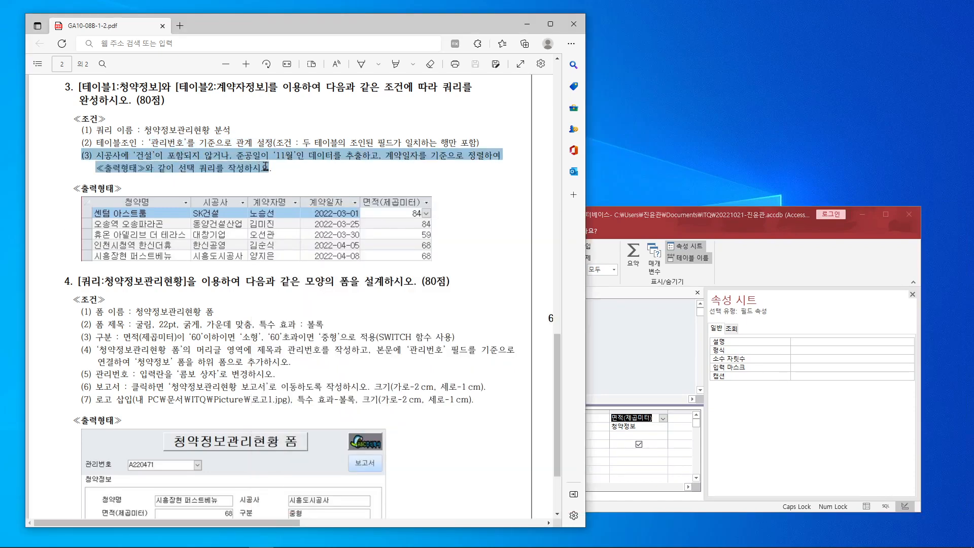
mouse_move(266, 166)
mouse_down()
mouse_move(274, 159)
mouse_move(271, 172)
mouse_up()
click(710, 217)
drag(711, 218, 771, 205)
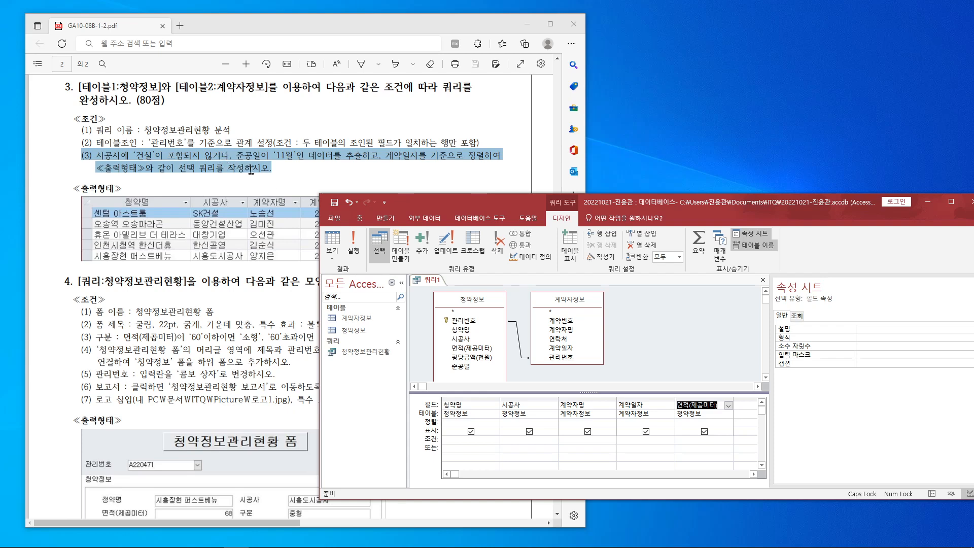
drag(233, 159, 219, 161)
mouse_move(261, 104)
mouse_down()
mouse_move(247, 115)
mouse_move(268, 116)
mouse_move(280, 134)
mouse_move(295, 112)
mouse_move(302, 127)
mouse_up()
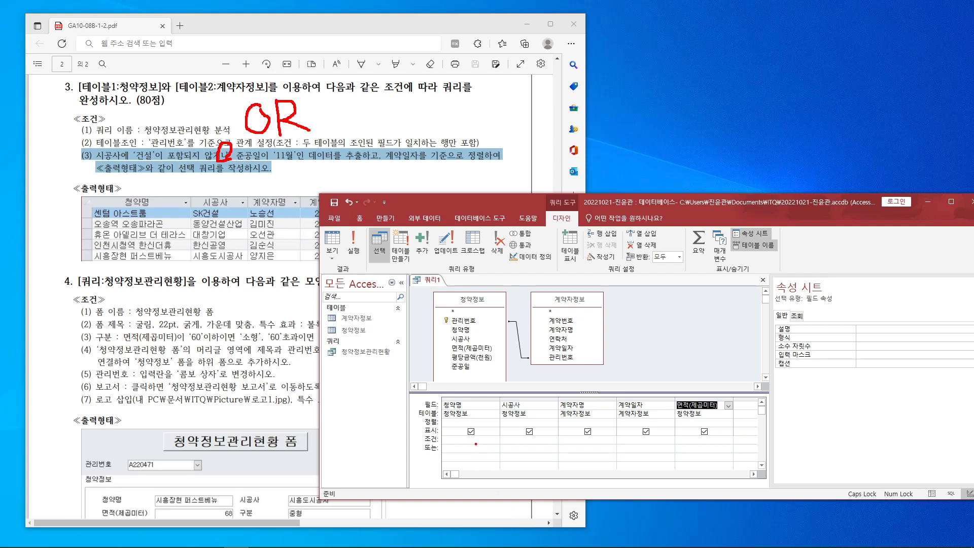
drag(425, 437, 438, 440)
drag(510, 440, 517, 436)
mouse_move(478, 446)
mouse_down()
mouse_move(458, 450)
mouse_move(477, 450)
mouse_up()
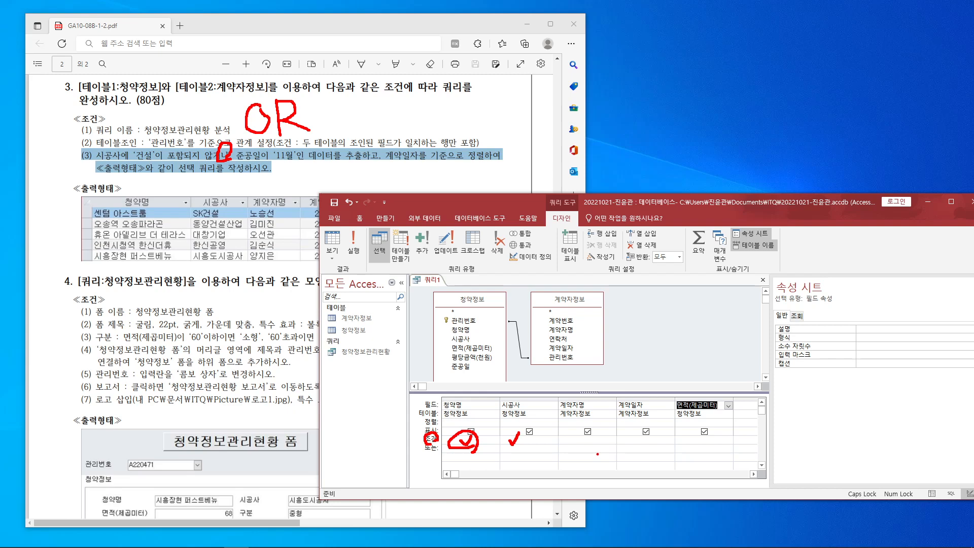
drag(595, 443, 595, 457)
key(Escape)
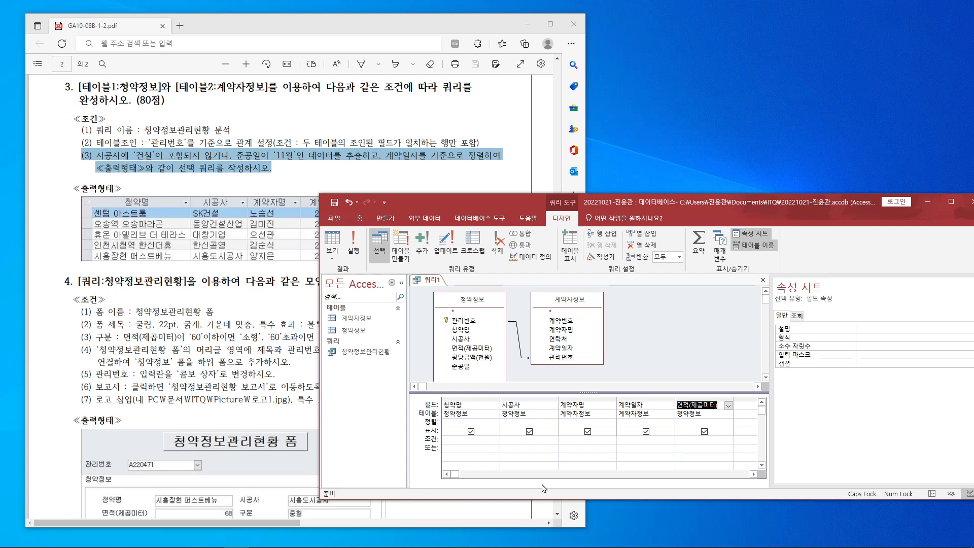
Step: Set the 시공사 criterion to Not Like "*건설*"
click(529, 441)
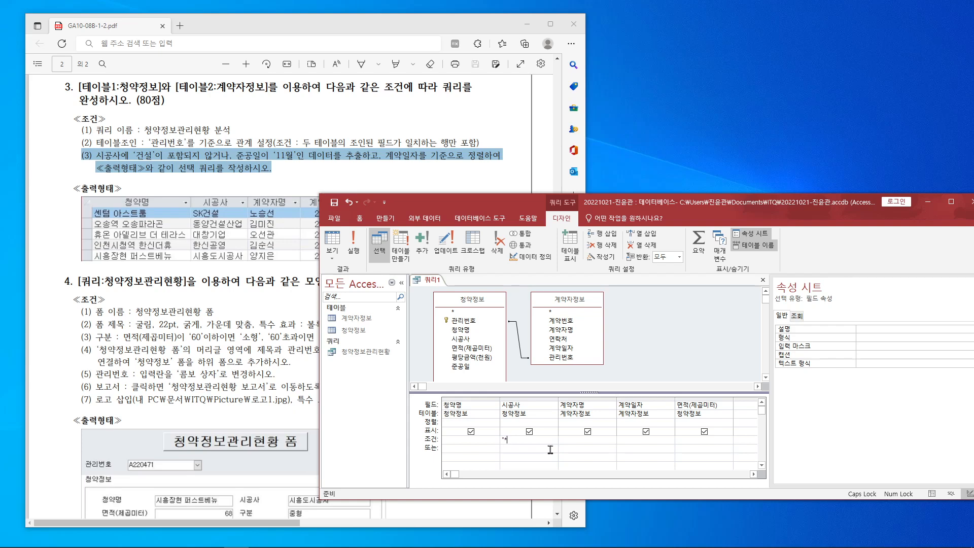
text(ㅓㄴㅅㅓㄹ*")
key(Tab)
text(NOT)
click(570, 439)
Step: Uncheck Show for the 준공일 column so it stays hidden from the output
click(471, 431)
key(ctrl+z)
drag(772, 432, 846, 426)
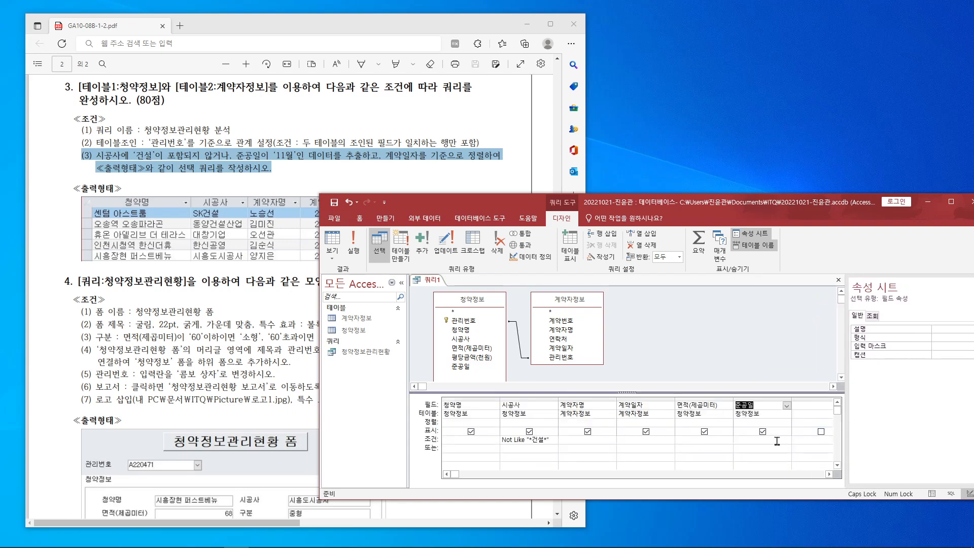
click(763, 432)
drag(495, 200, 476, 297)
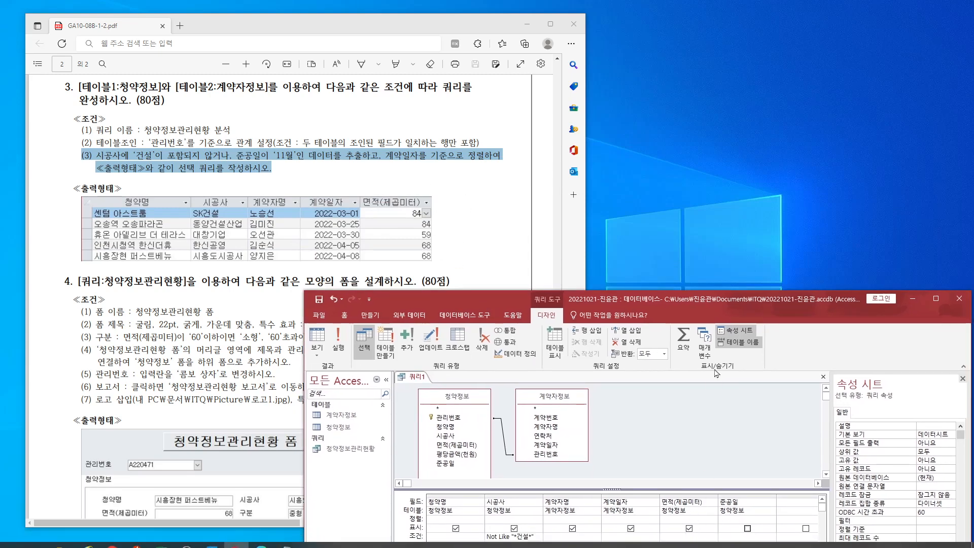
drag(745, 301, 746, 295)
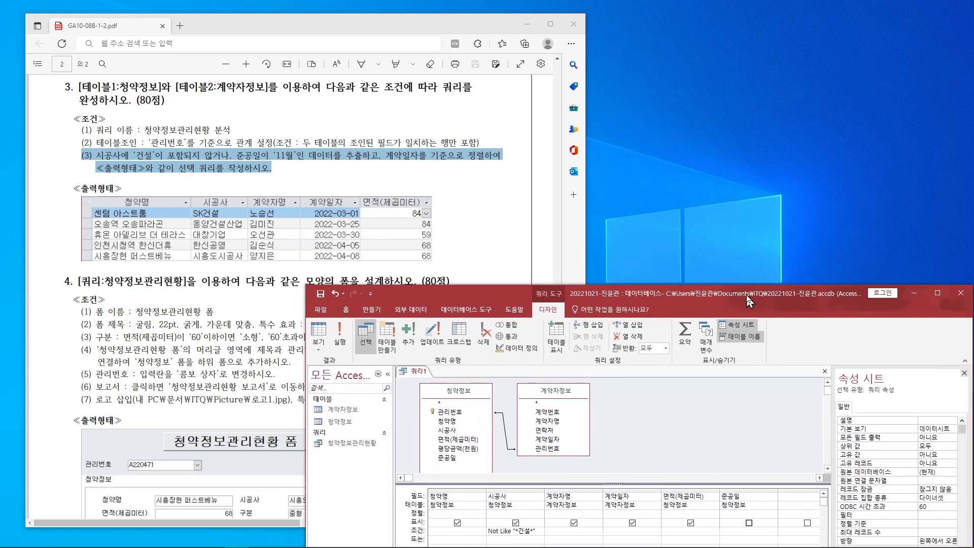
Step: Collapse the ribbon, select 준공일's Or cell, and check the November 준공일 dates in the PDF
double_click(554, 312)
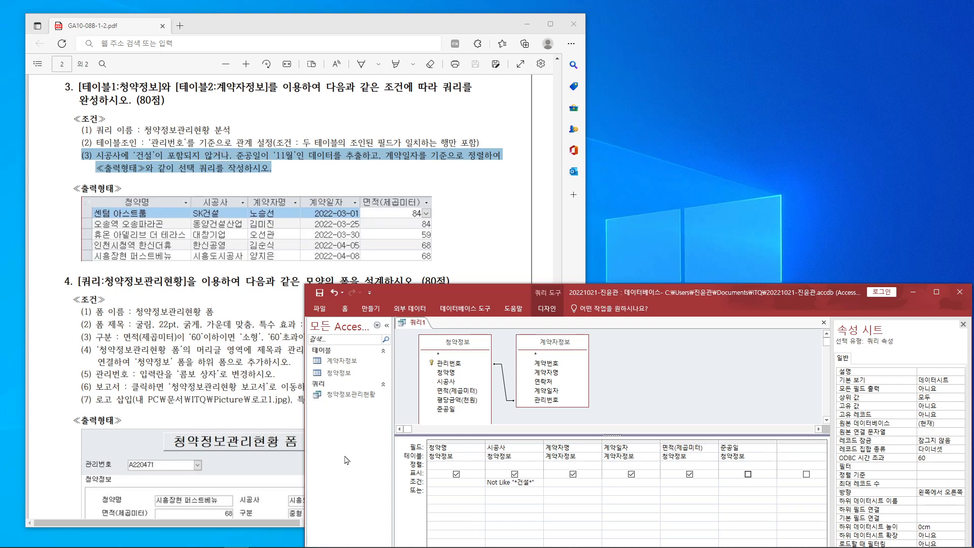
click(733, 492)
scroll(438, 215, up, 3)
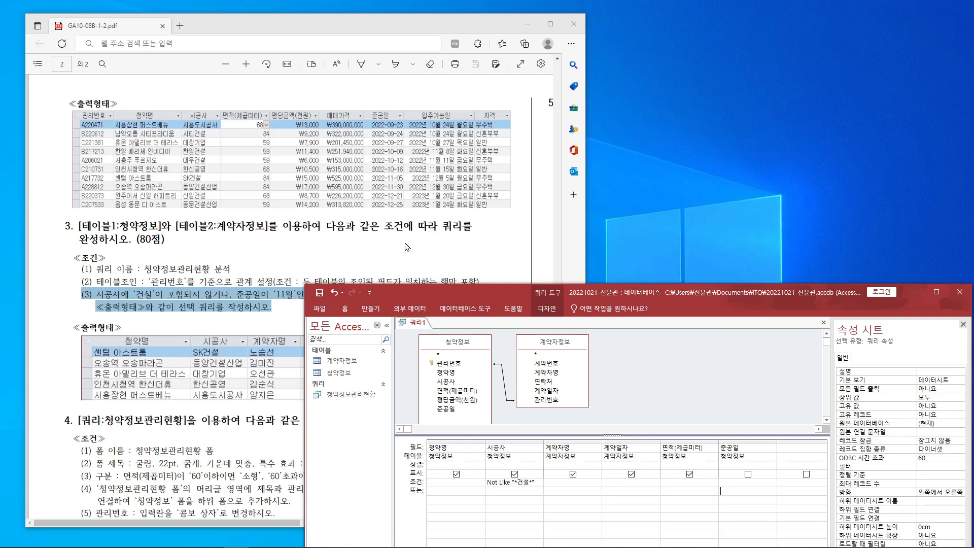
mouse_move(392, 196)
mouse_down()
mouse_move(397, 168)
mouse_move(408, 187)
mouse_move(396, 192)
mouse_up()
key(Escape)
drag(744, 303, 729, 241)
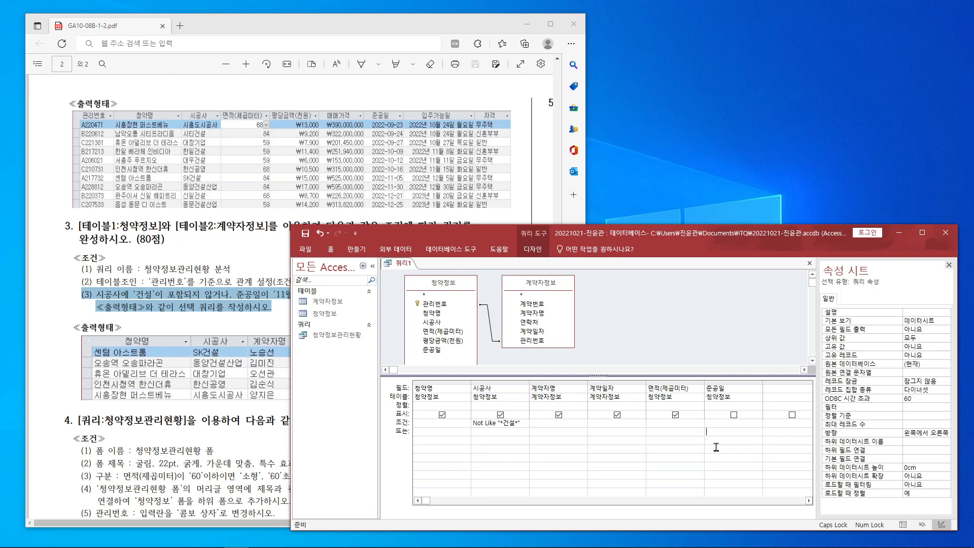
Step: Enter >=22-11-1 and <=22-11-30 in 준공일's Or criteria cell
text(22-11-1)
key(Caps_Lock)
text(ㅁ)
key(BackSpace)
text(and <=22-11-30)
Step: Open the 준공일 criterion in the Zoom box and move it above the grid
right_click(729, 432)
click(762, 523)
click(636, 318)
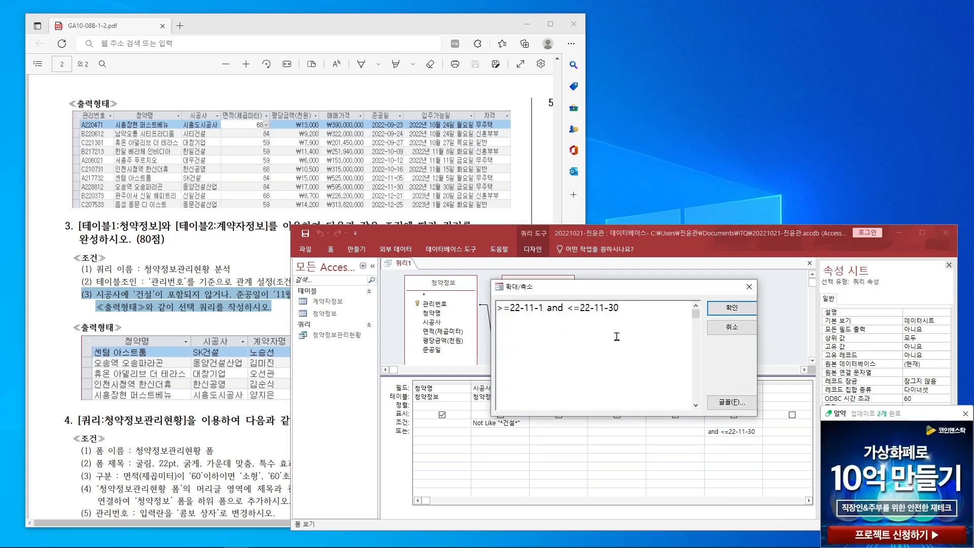
click(966, 414)
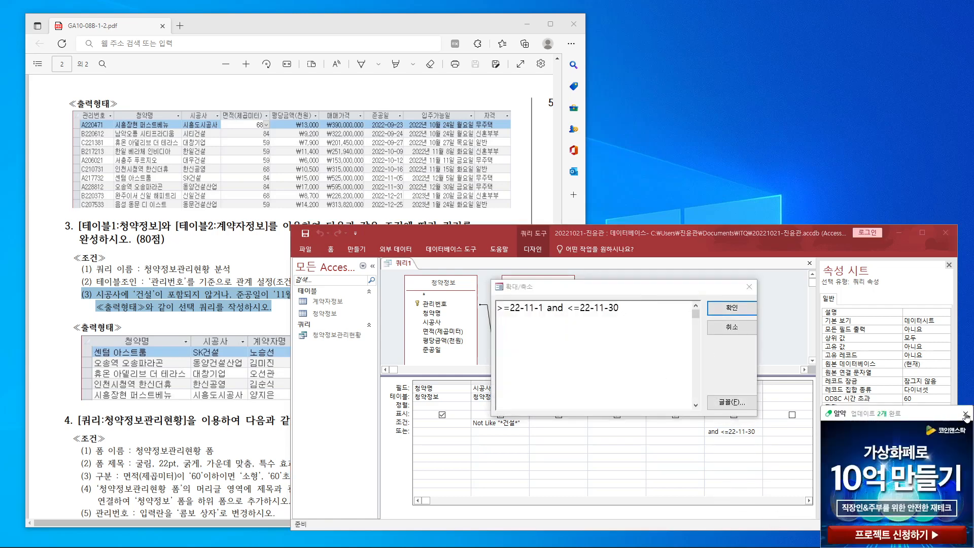
drag(636, 289, 630, 145)
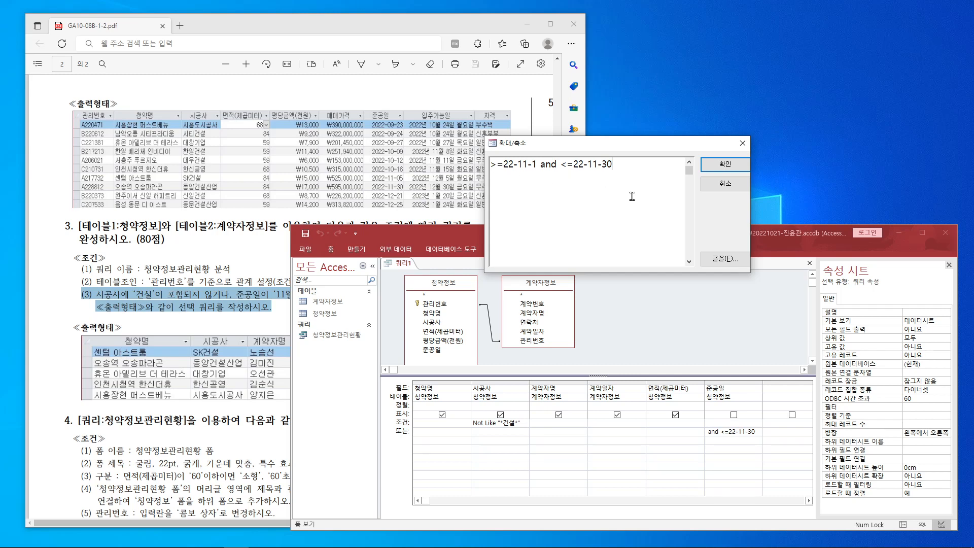
Step: Confirm the date range and verify it now reads >=#2022-11-01# And <=#2022-11-30#
click(731, 165)
click(744, 433)
right_click(744, 435)
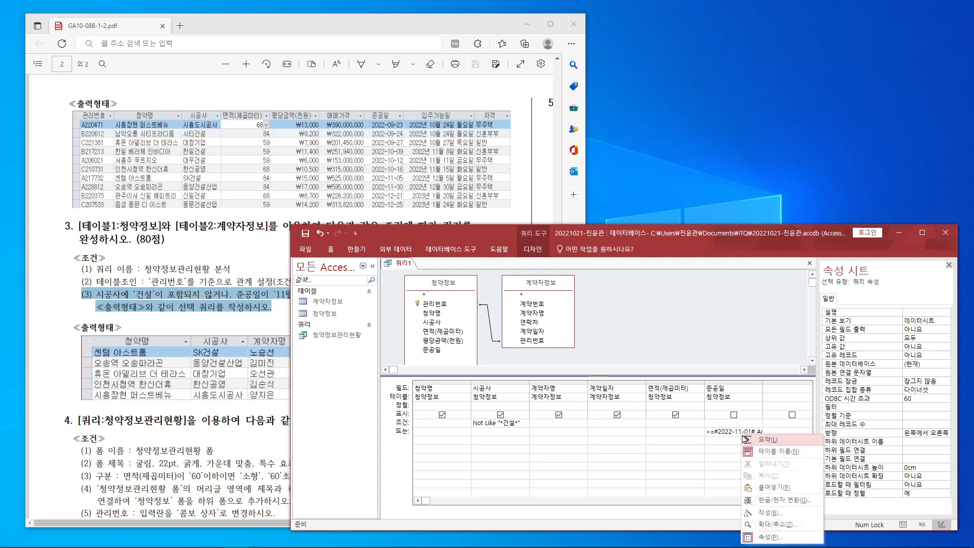
click(774, 525)
click(629, 372)
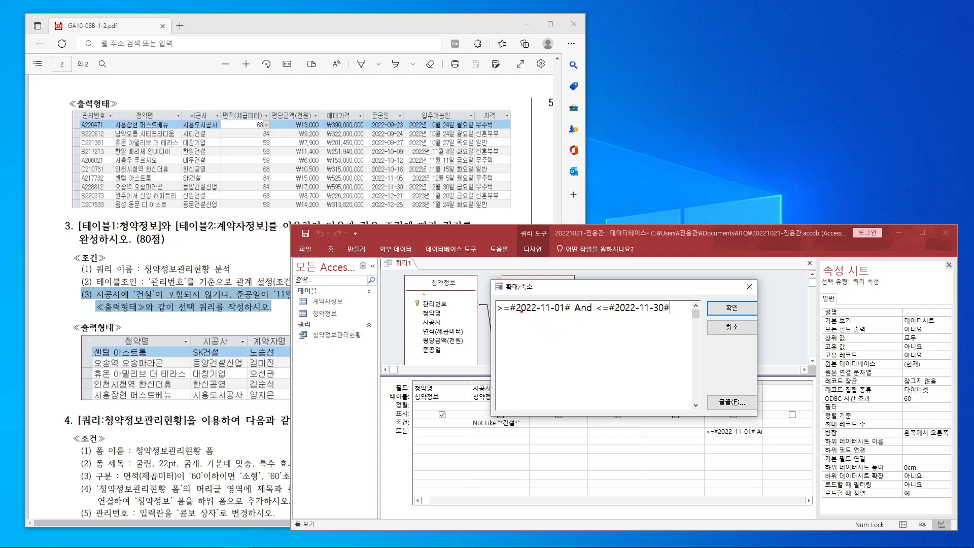
mouse_move(491, 292)
mouse_down()
mouse_move(629, 305)
mouse_move(689, 326)
mouse_move(673, 321)
mouse_up()
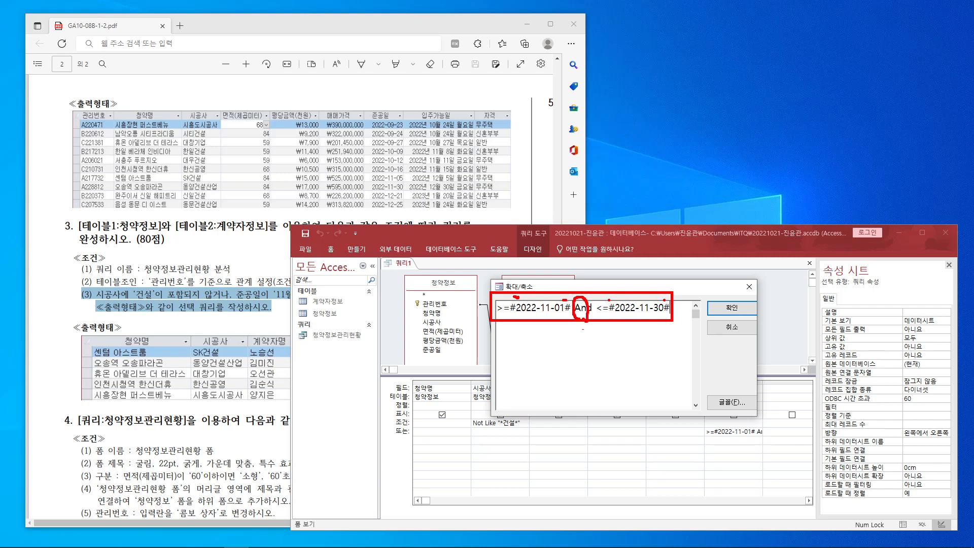
key(Escape)
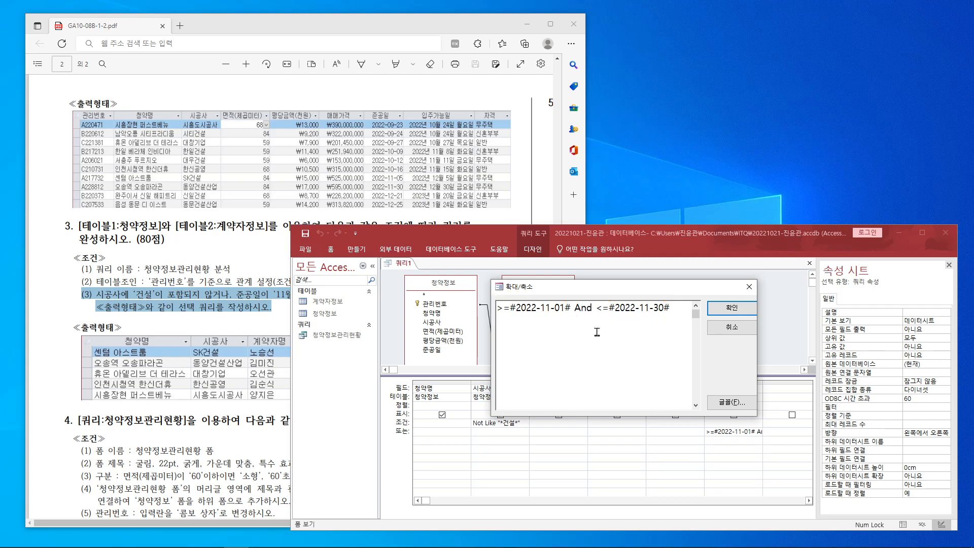
click(735, 309)
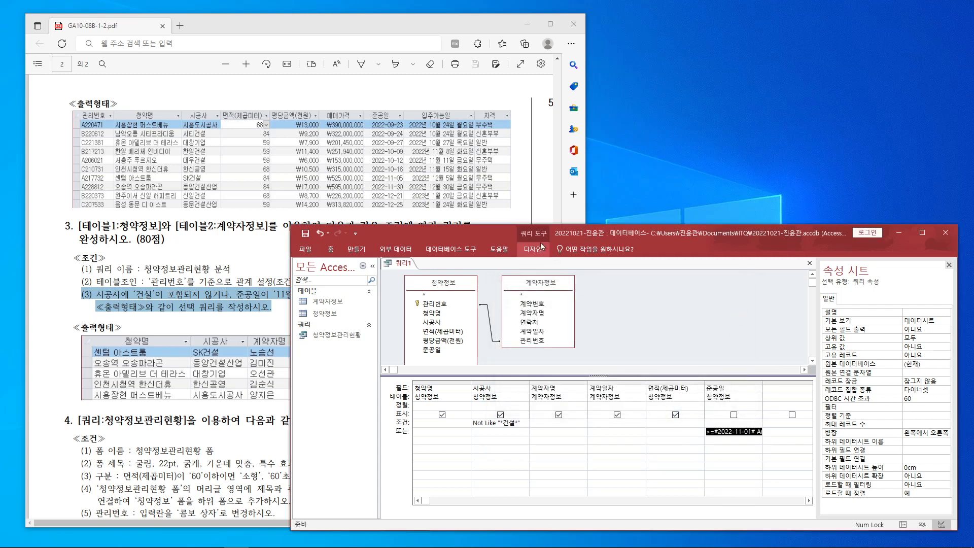
Step: Run the query to display its datasheet results
drag(496, 231, 532, 263)
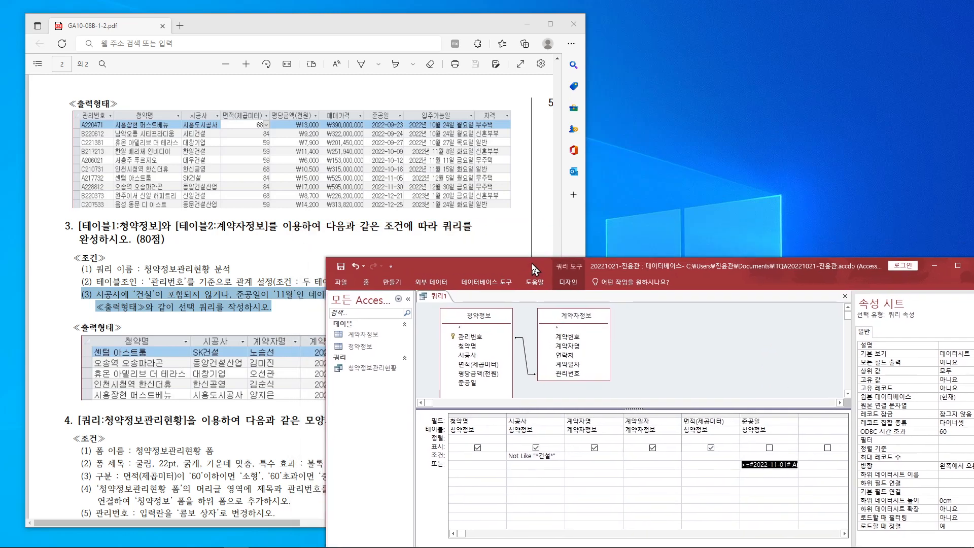
click(569, 283)
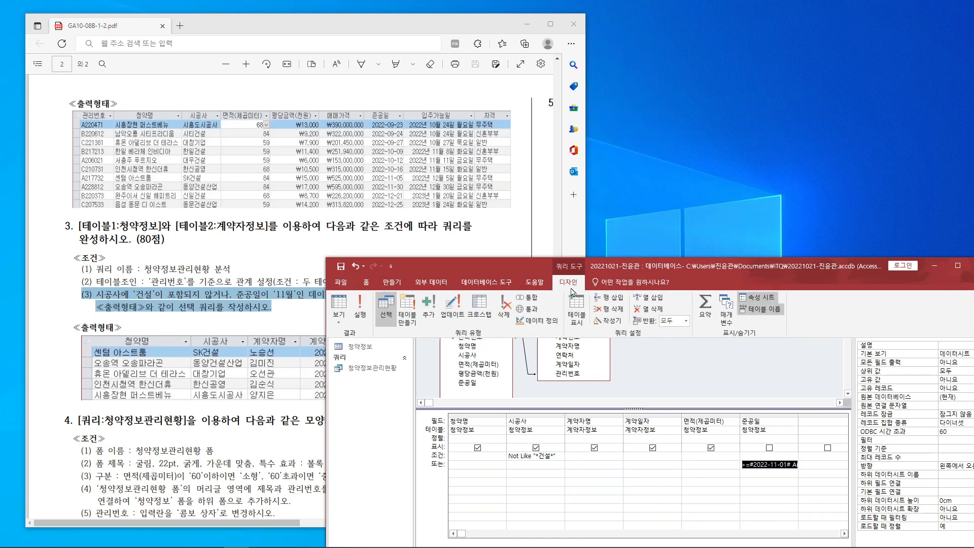
click(364, 311)
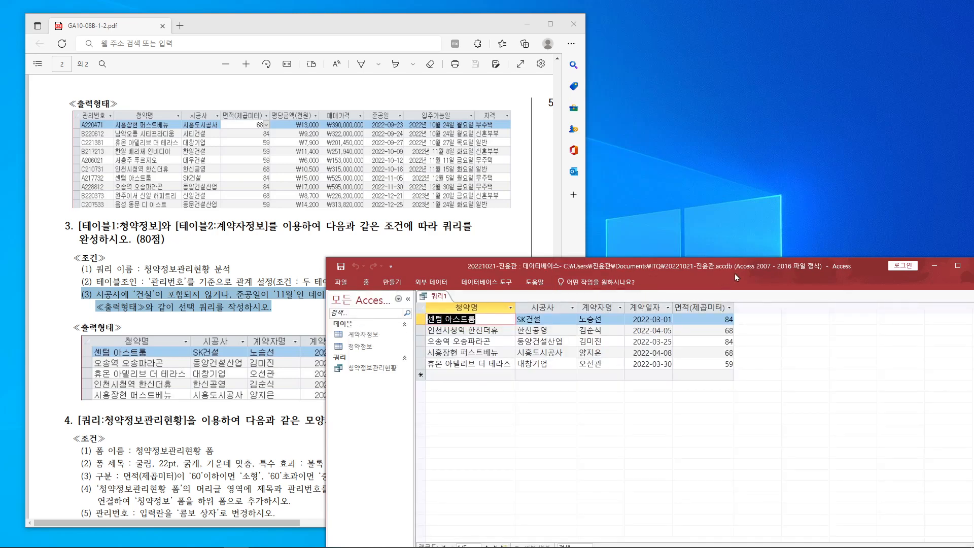
Step: Compare the 계약자명 column of the five result rows with the expected output
drag(735, 267, 871, 252)
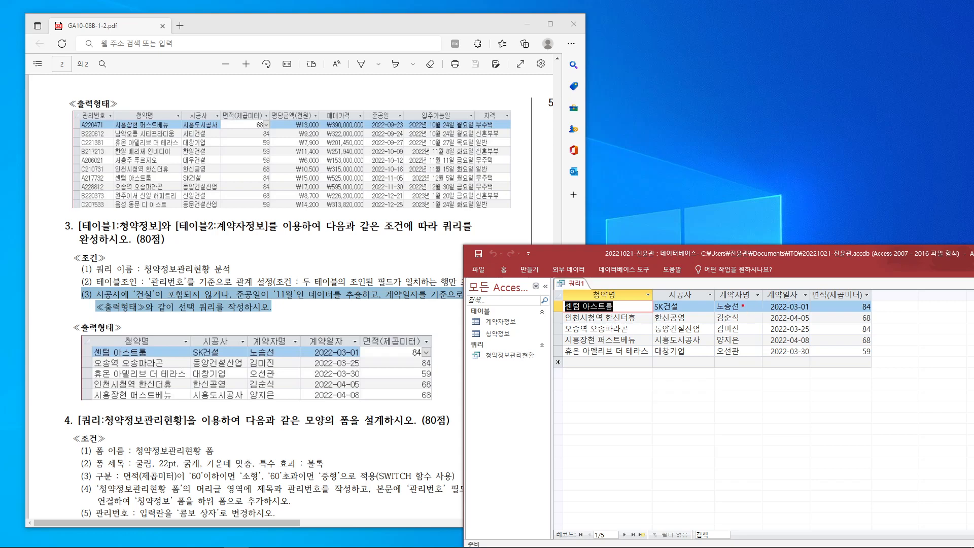
drag(715, 292, 756, 359)
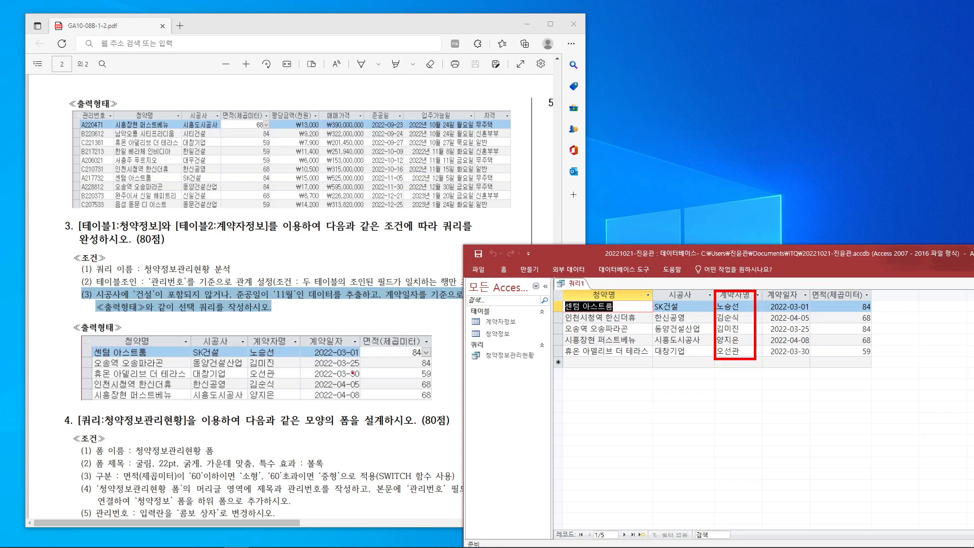
drag(244, 335, 288, 409)
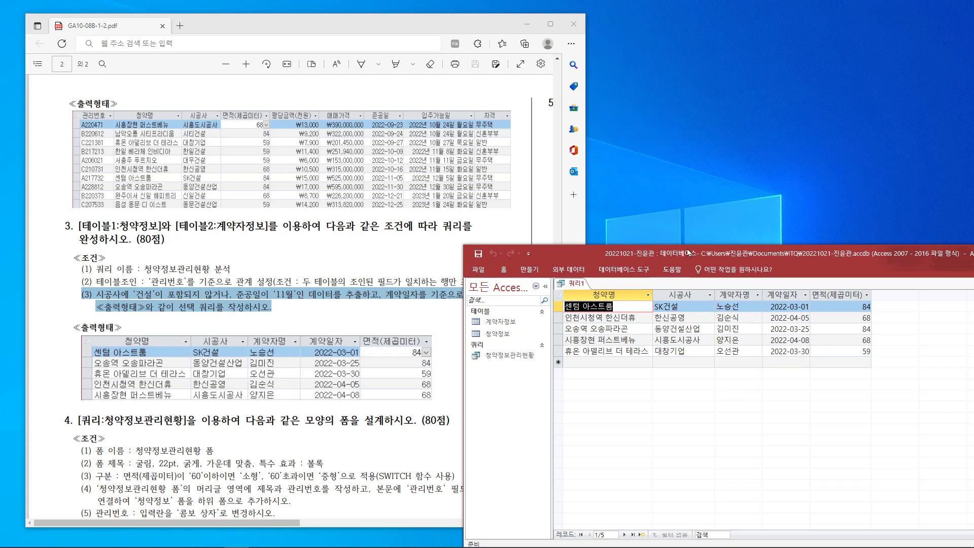
mouse_move(683, 256)
mouse_down()
mouse_move(677, 359)
mouse_move(669, 342)
mouse_up()
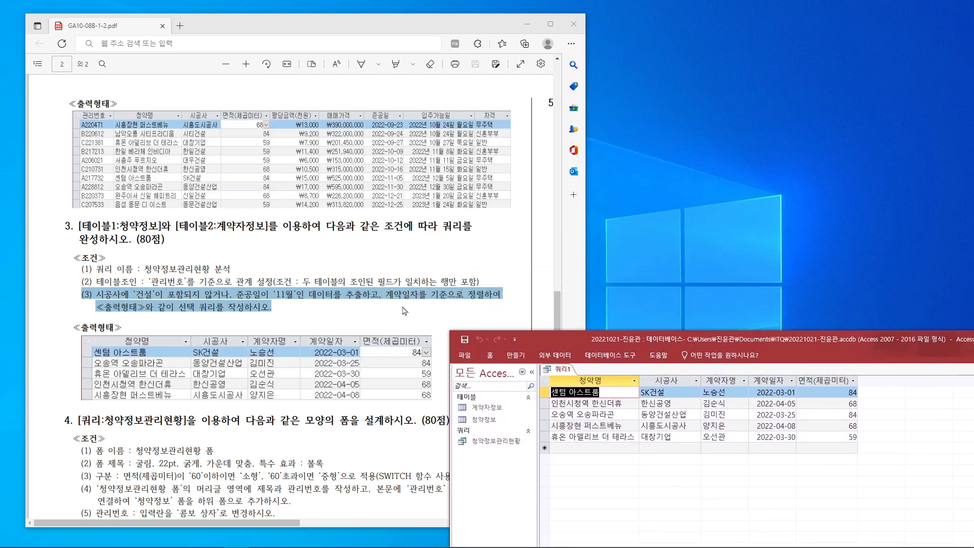
right_click(561, 369)
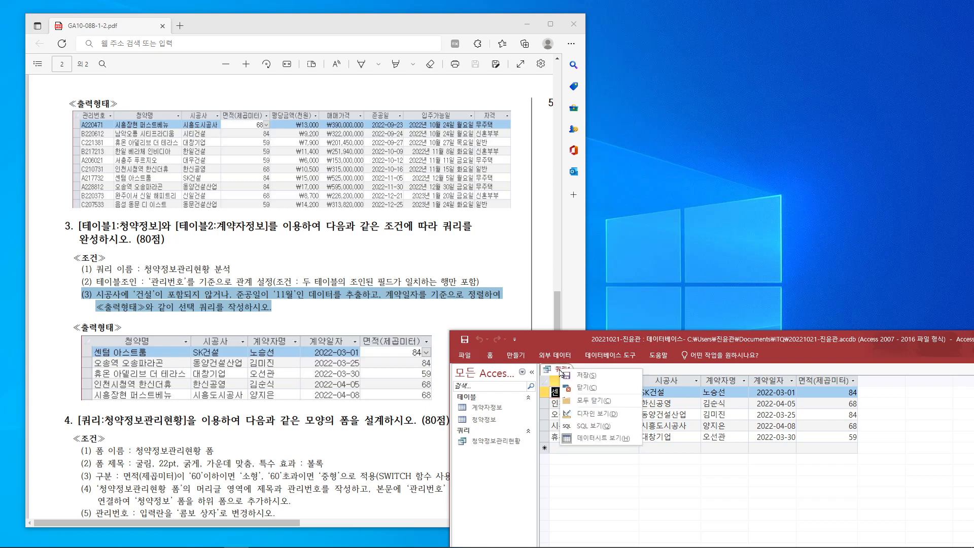
Step: Return to design view and mark the expected 계약일자 order in the PDF
click(584, 413)
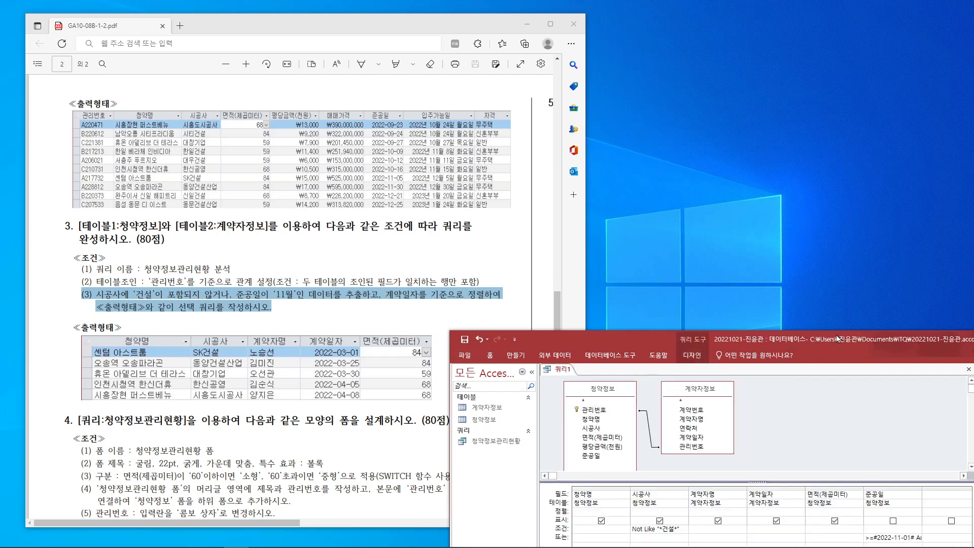
drag(833, 340, 895, 151)
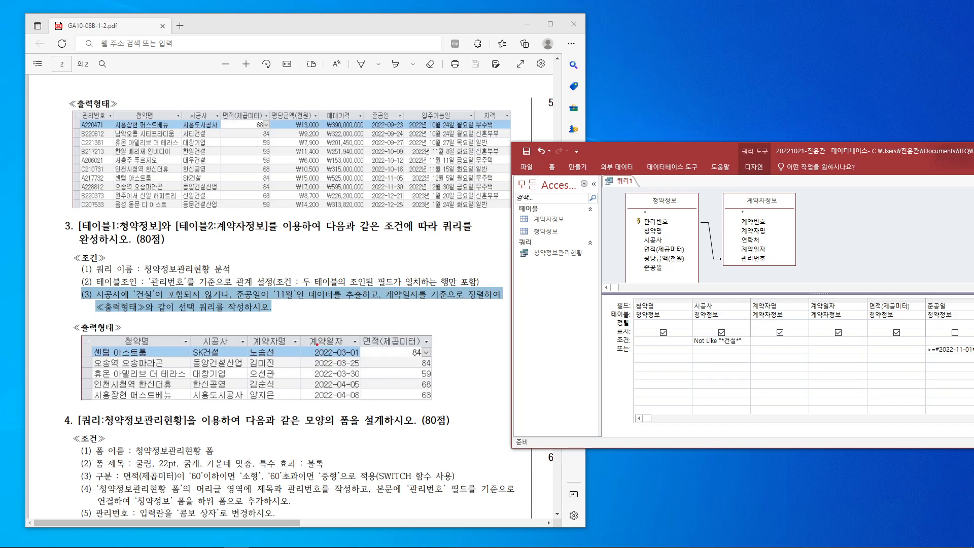
mouse_move(314, 346)
mouse_down()
mouse_move(340, 381)
mouse_move(334, 406)
mouse_up()
mouse_move(357, 313)
mouse_down()
mouse_move(373, 323)
mouse_move(367, 339)
mouse_up()
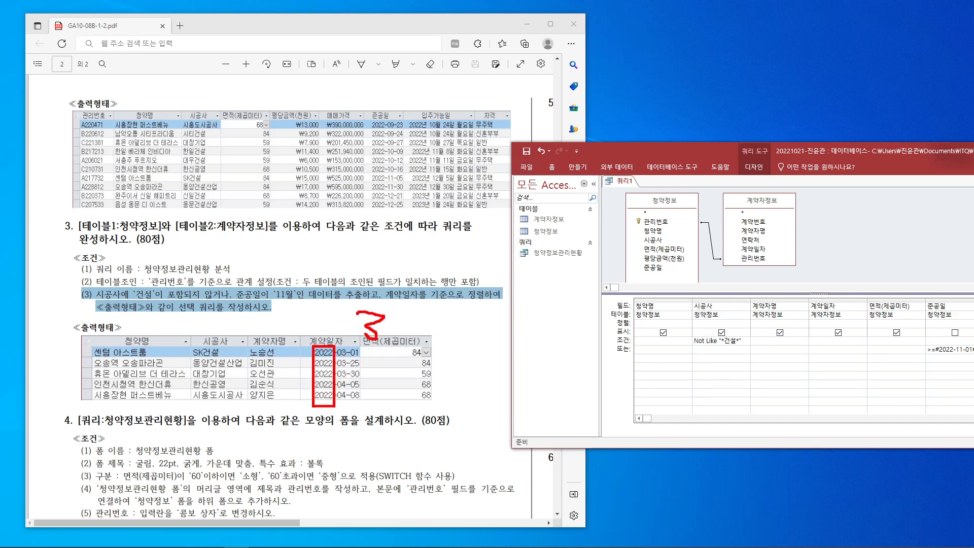
mouse_move(423, 323)
mouse_down()
mouse_move(442, 337)
mouse_move(466, 336)
mouse_up()
mouse_move(447, 327)
mouse_down()
mouse_move(447, 349)
mouse_move(398, 382)
mouse_move(447, 372)
mouse_move(472, 398)
mouse_move(512, 376)
mouse_up()
mouse_move(513, 378)
mouse_down()
mouse_move(526, 375)
mouse_move(539, 409)
mouse_move(531, 407)
mouse_up()
drag(597, 392, 575, 391)
drag(409, 393, 402, 395)
mouse_move(362, 447)
mouse_down()
mouse_move(532, 434)
mouse_move(494, 448)
mouse_up()
key(Escape)
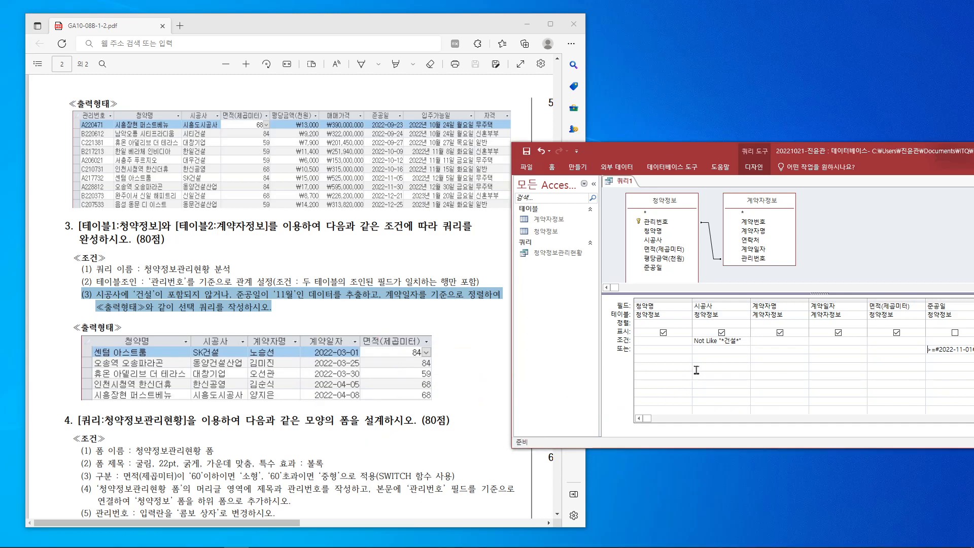
Step: Set the 계약일자 column's sort to ascending (오름차순)
click(853, 325)
click(863, 324)
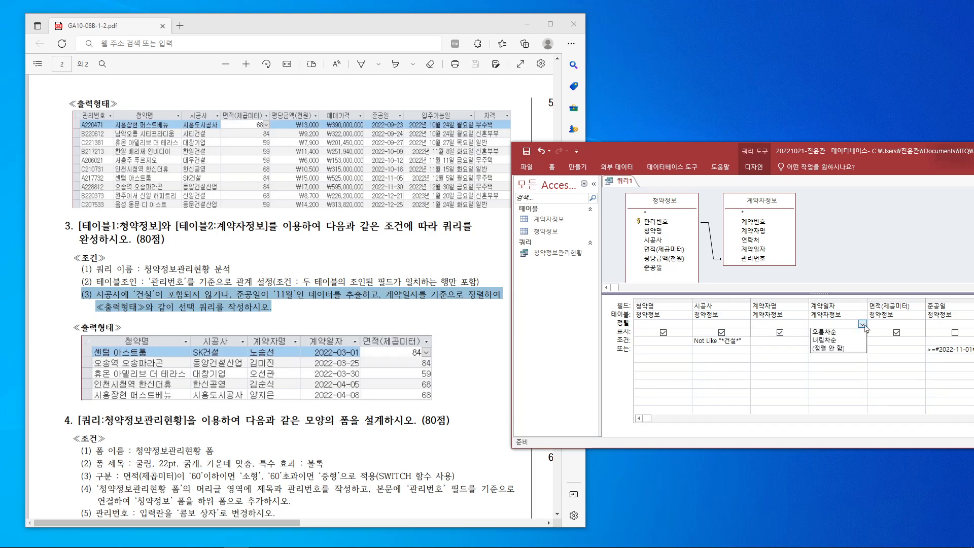
click(840, 333)
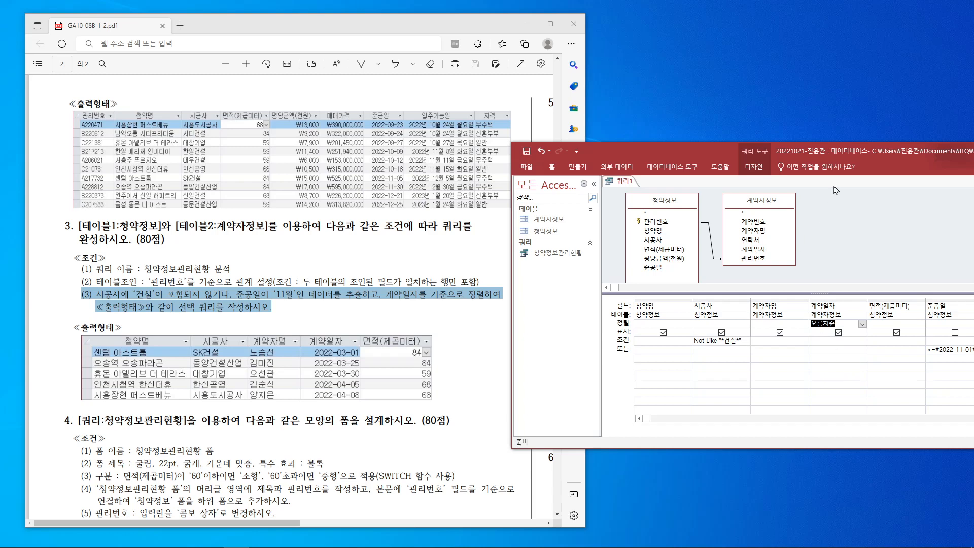
drag(866, 157, 789, 155)
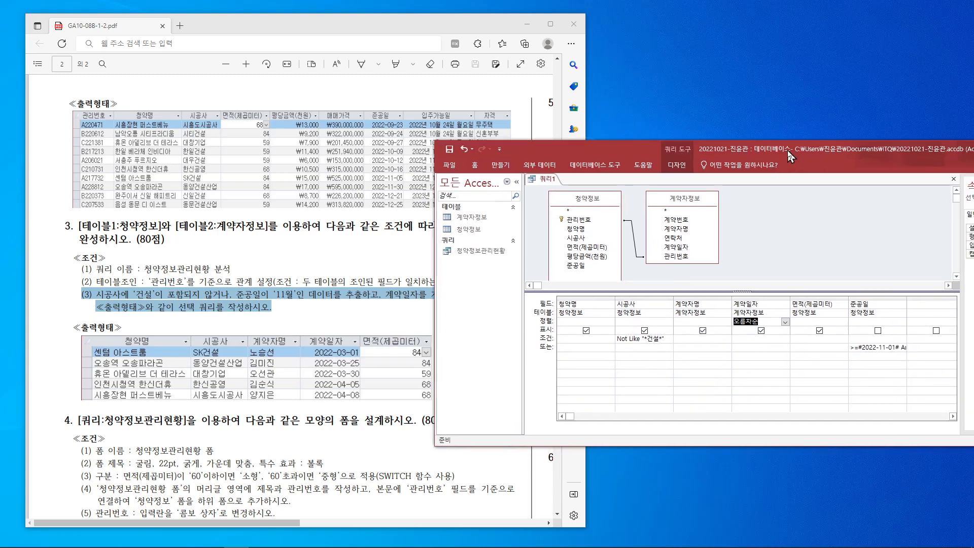
click(677, 165)
Step: Rerun the query to confirm 2022-03-01 to 2022-04-08 order, then move and narrow the window
click(470, 207)
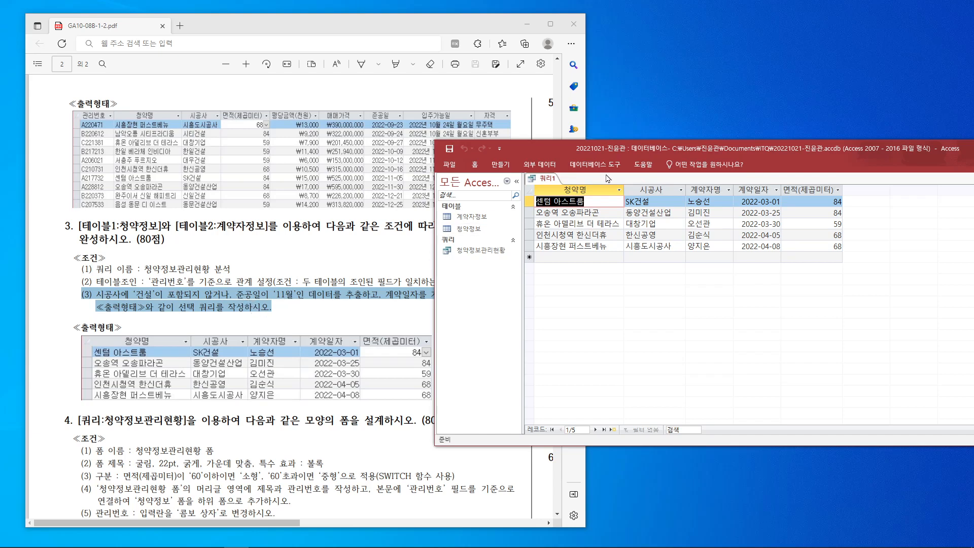
drag(892, 158, 700, 128)
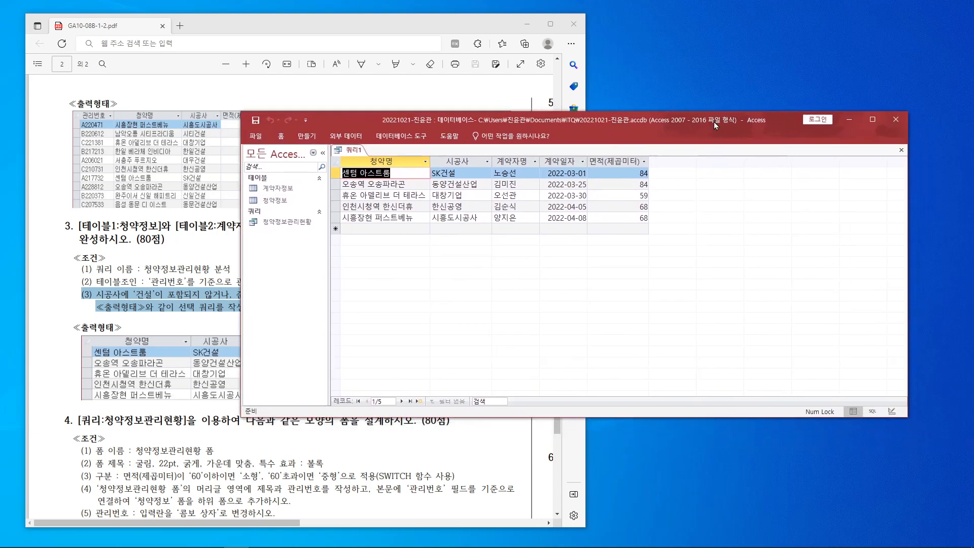
drag(908, 277, 749, 287)
Step: Close 쿼리1, save it as '청약정보관리현황 분석', and widen the navigation pane
click(740, 150)
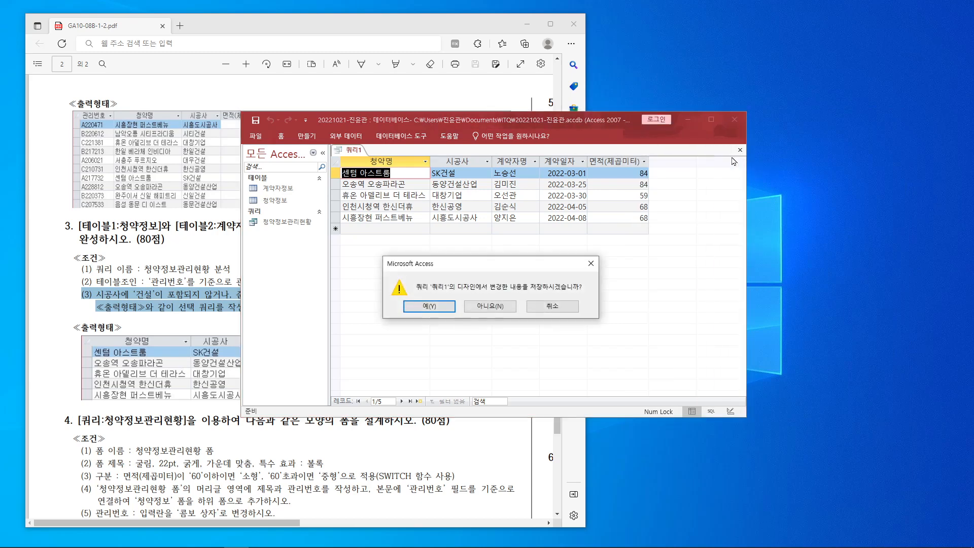
click(429, 306)
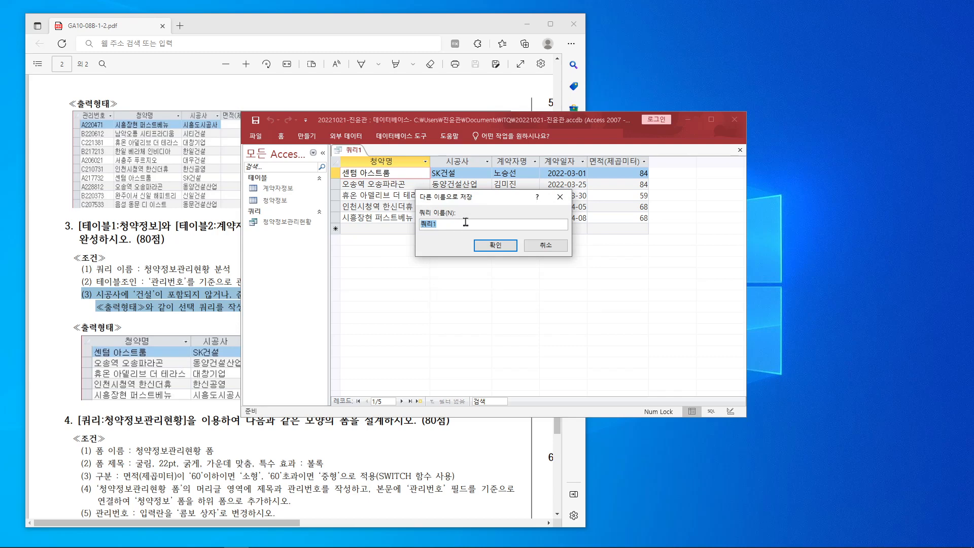
key(BackSpace)
text(청약정보관리현황)
text(qns)
key(BackSpace)
key(BackSpace)
text(ㅂ누)
key(BackSpace)
key(BackSpace)
key(BackSpace)
text(분석)
click(497, 246)
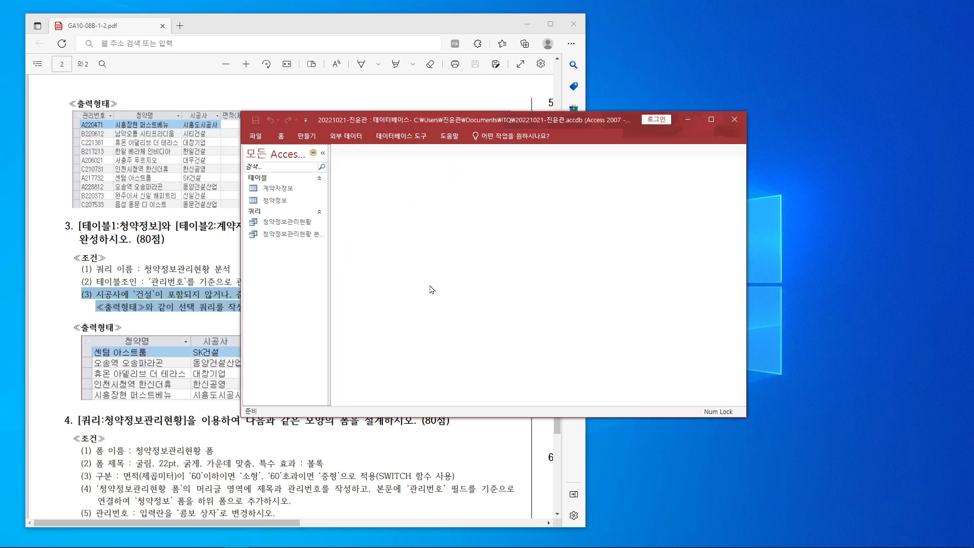
drag(329, 258, 363, 257)
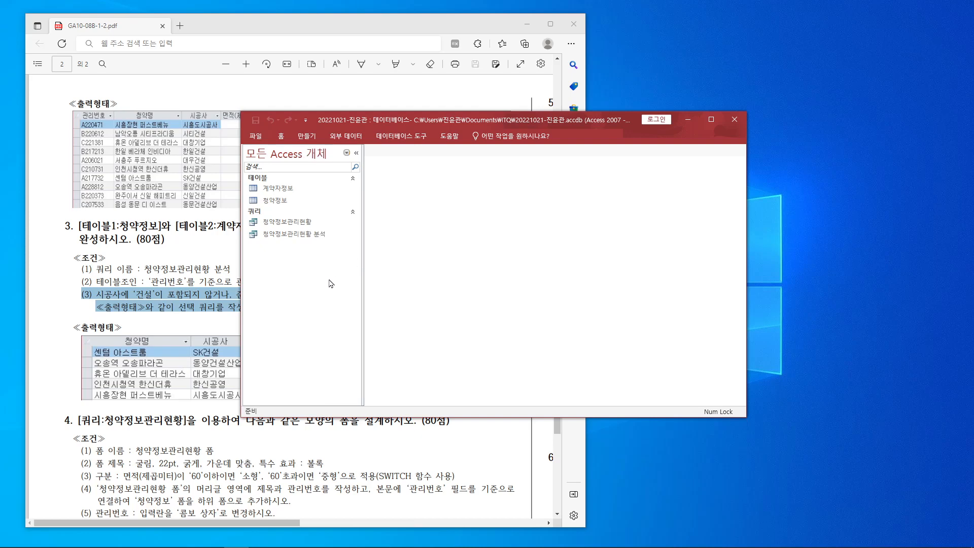